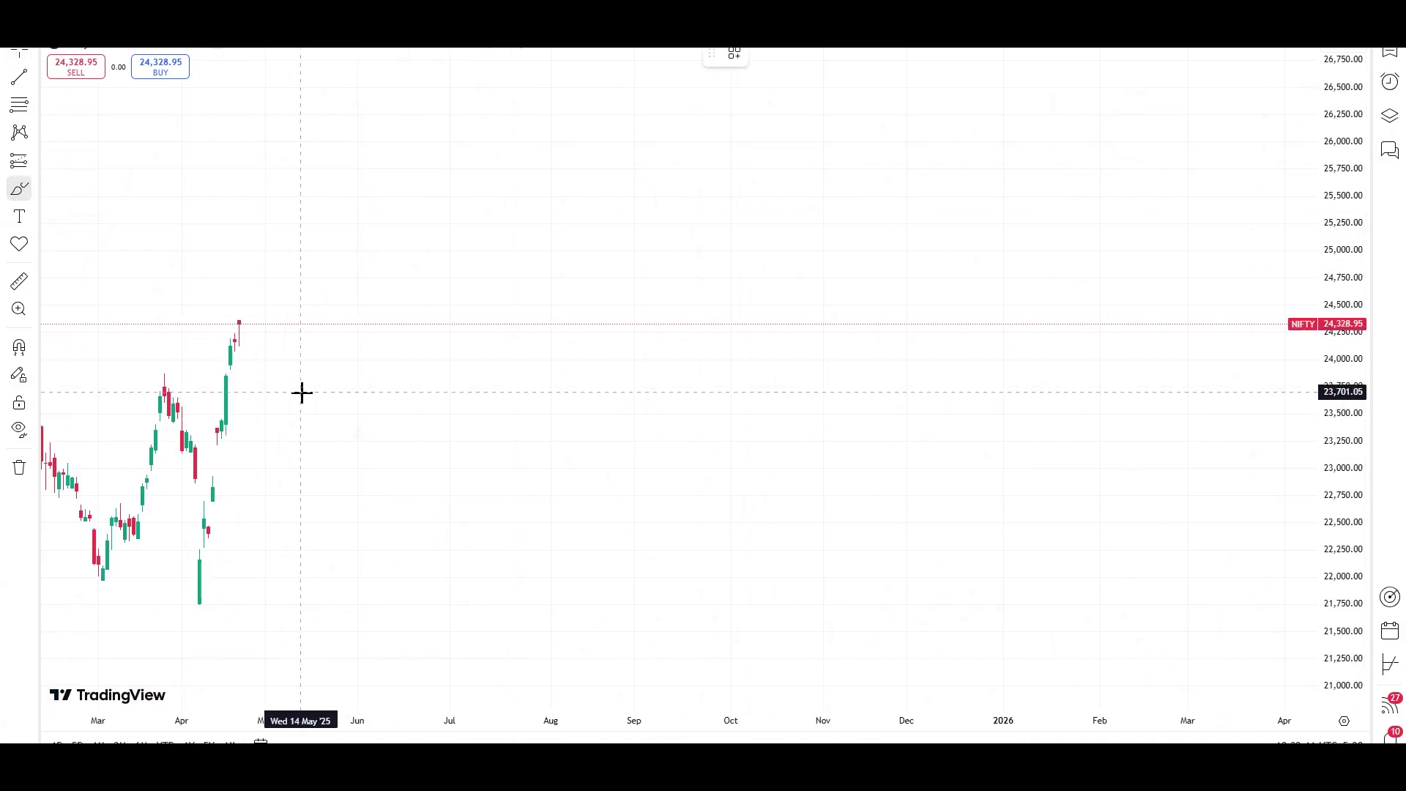
- Brush-sketch an uptrend from about June to late September with a rising arrow beneath it, followed by a sideways range until mid-December
{"action": "mouse_move", "coordinate": [345, 483]}
{"action": "left_mouse_down"}
{"action": "mouse_move", "coordinate": [420, 534]}
{"action": "mouse_move", "coordinate": [574, 261]}
{"action": "mouse_move", "coordinate": [705, 156]}
{"action": "left_mouse_up"}
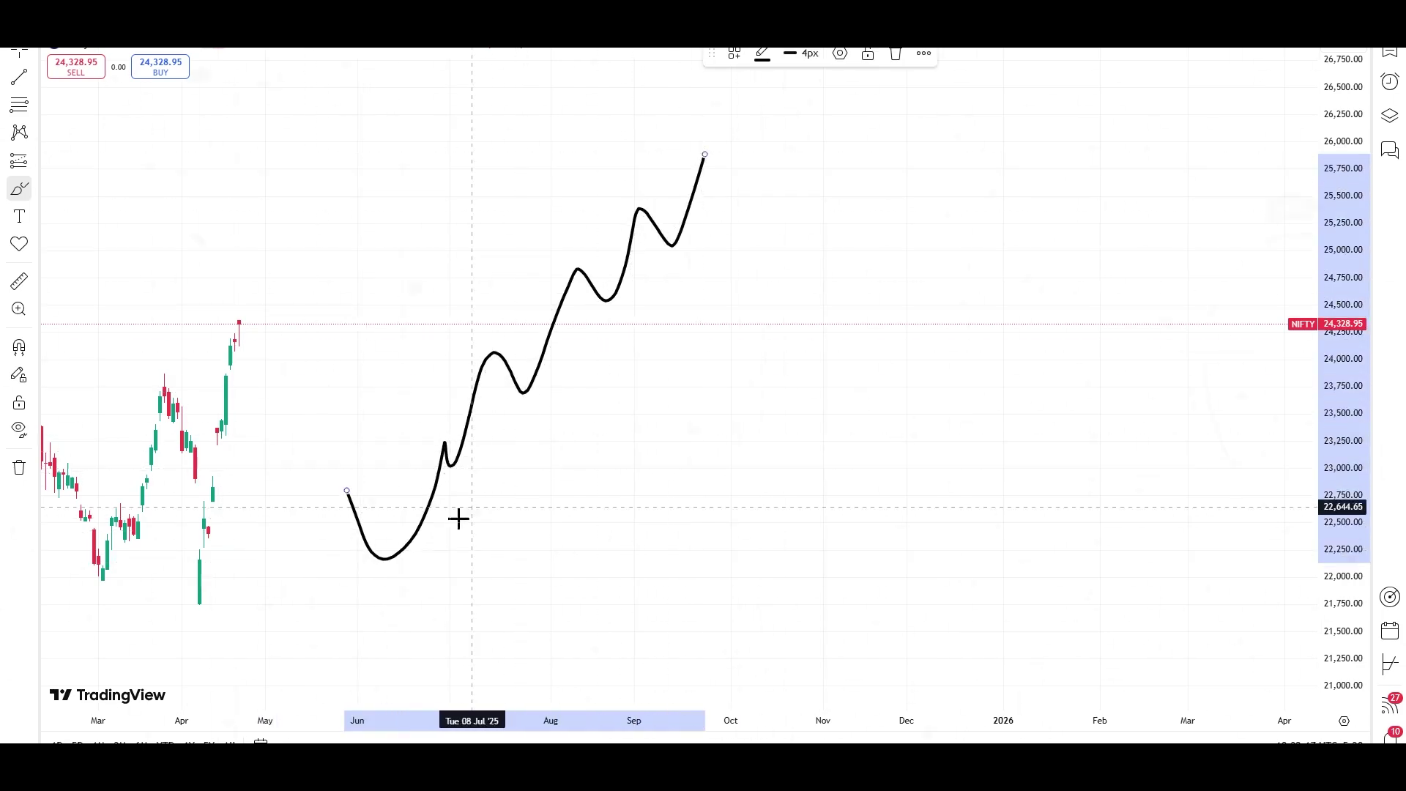
{"action": "mouse_move", "coordinate": [396, 559]}
{"action": "left_mouse_down"}
{"action": "mouse_move", "coordinate": [752, 311]}
{"action": "mouse_move", "coordinate": [787, 359]}
{"action": "left_mouse_up"}
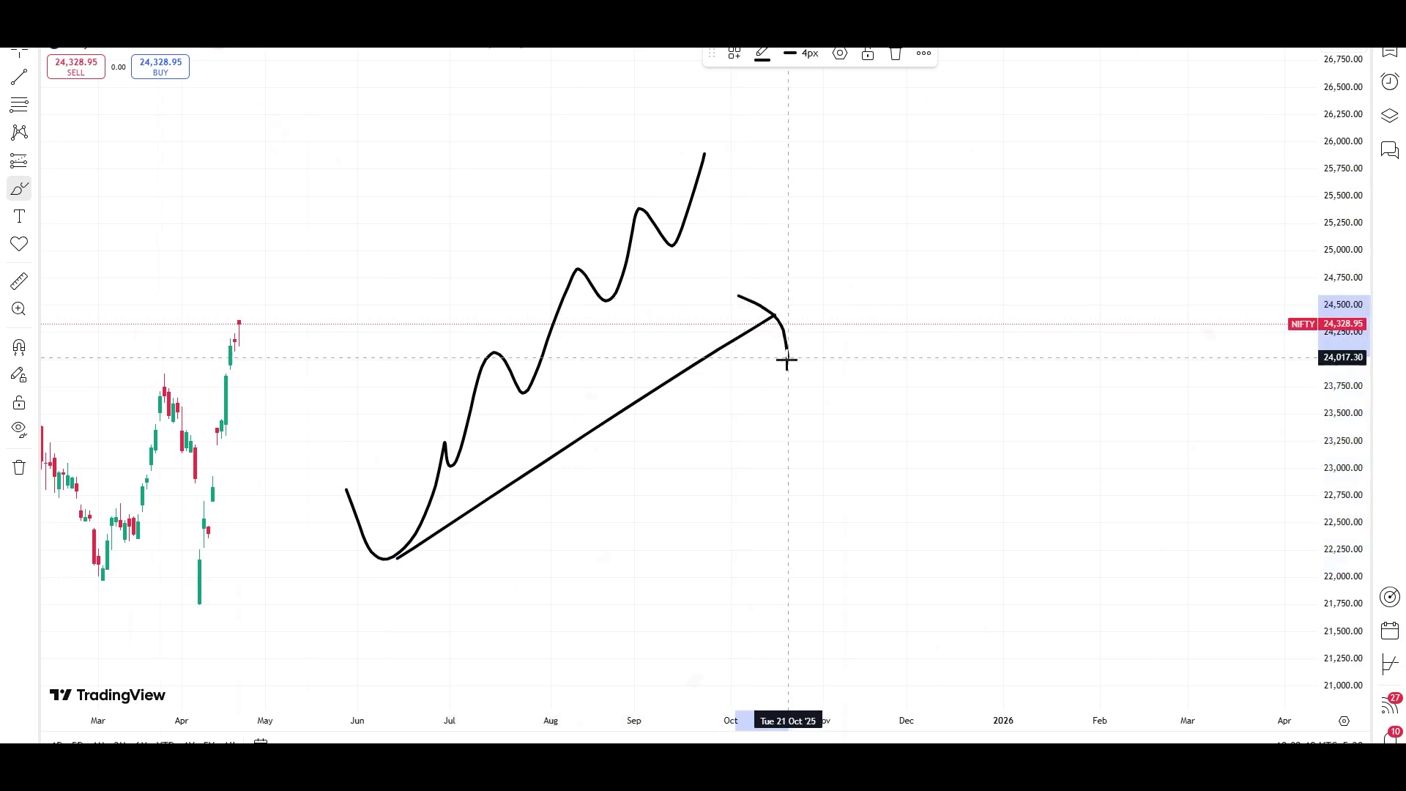
{"action": "mouse_move", "coordinate": [712, 150]}
{"action": "left_mouse_down"}
{"action": "mouse_move", "coordinate": [816, 142]}
{"action": "mouse_move", "coordinate": [878, 187]}
{"action": "mouse_move", "coordinate": [900, 131]}
{"action": "mouse_move", "coordinate": [916, 183]}
{"action": "mouse_move", "coordinate": [935, 119]}
{"action": "mouse_move", "coordinate": [958, 156]}
{"action": "left_mouse_up"}
{"action": "left_click_drag", "start_coordinate": [1334, 265], "coordinate": [1335, 293]}
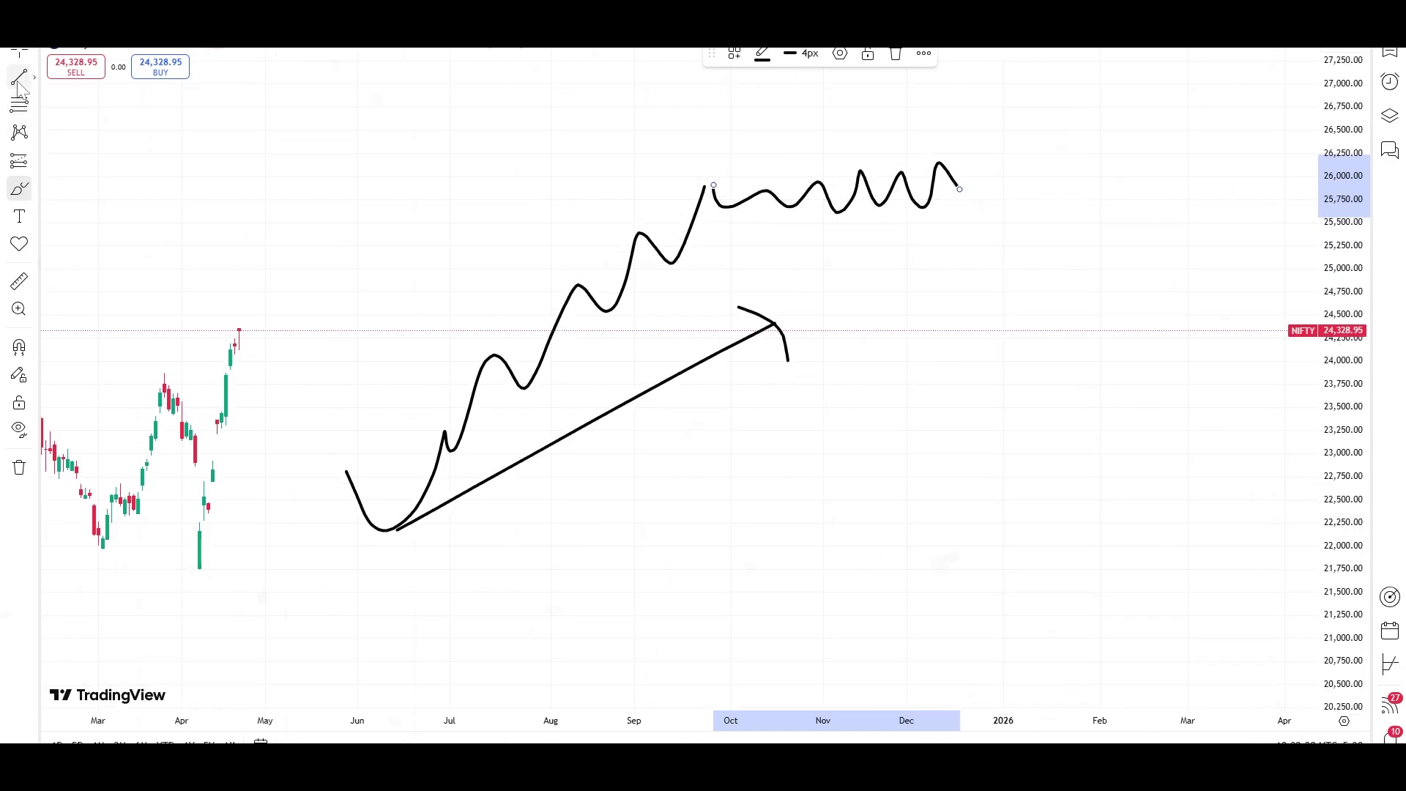
- Sketch an upward breakout from the sideways range, plus a decline to March 2026 that crosses a long rising trendline drawn under the path
{"action": "mouse_move", "coordinate": [939, 189]}
{"action": "left_mouse_down"}
{"action": "mouse_move", "coordinate": [1039, 57]}
{"action": "mouse_move", "coordinate": [1069, 47]}
{"action": "mouse_move", "coordinate": [1087, 68]}
{"action": "left_mouse_up"}
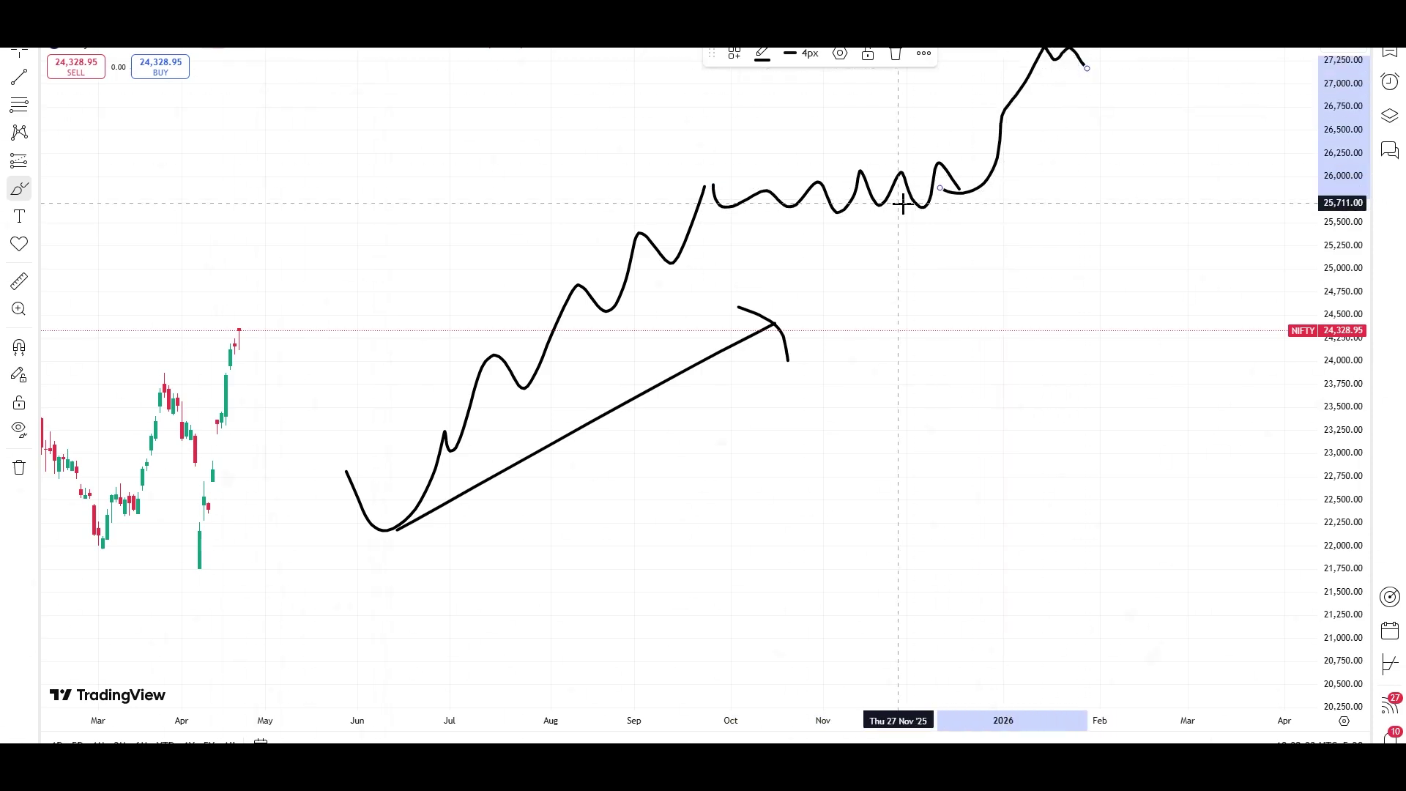
{"action": "left_click_drag", "start_coordinate": [358, 544], "coordinate": [1130, 135]}
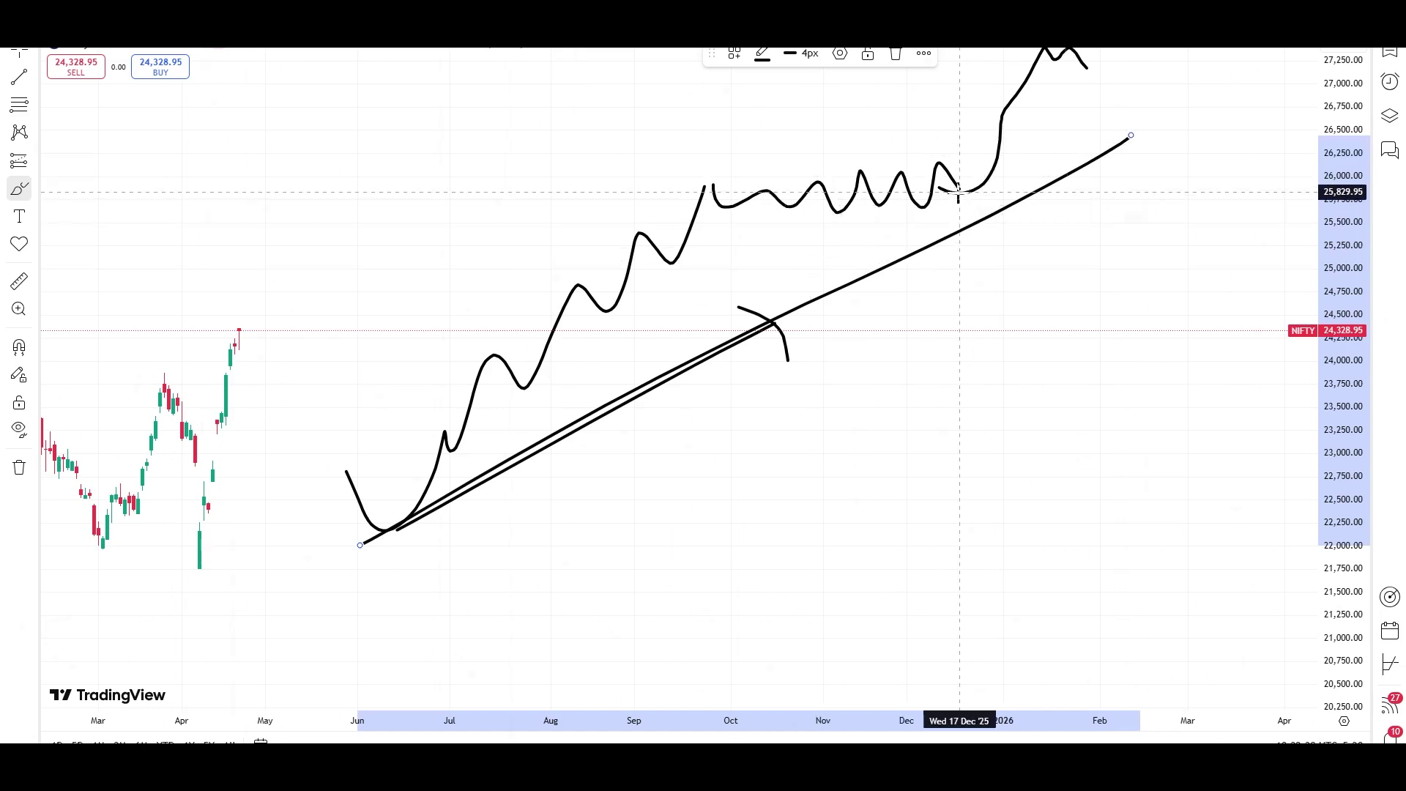
{"action": "mouse_move", "coordinate": [958, 191]}
{"action": "left_mouse_down"}
{"action": "mouse_move", "coordinate": [976, 265]}
{"action": "mouse_move", "coordinate": [1031, 211]}
{"action": "mouse_move", "coordinate": [1056, 291]}
{"action": "mouse_move", "coordinate": [1113, 344]}
{"action": "mouse_move", "coordinate": [1148, 305]}
{"action": "mouse_move", "coordinate": [1199, 419]}
{"action": "left_mouse_up"}
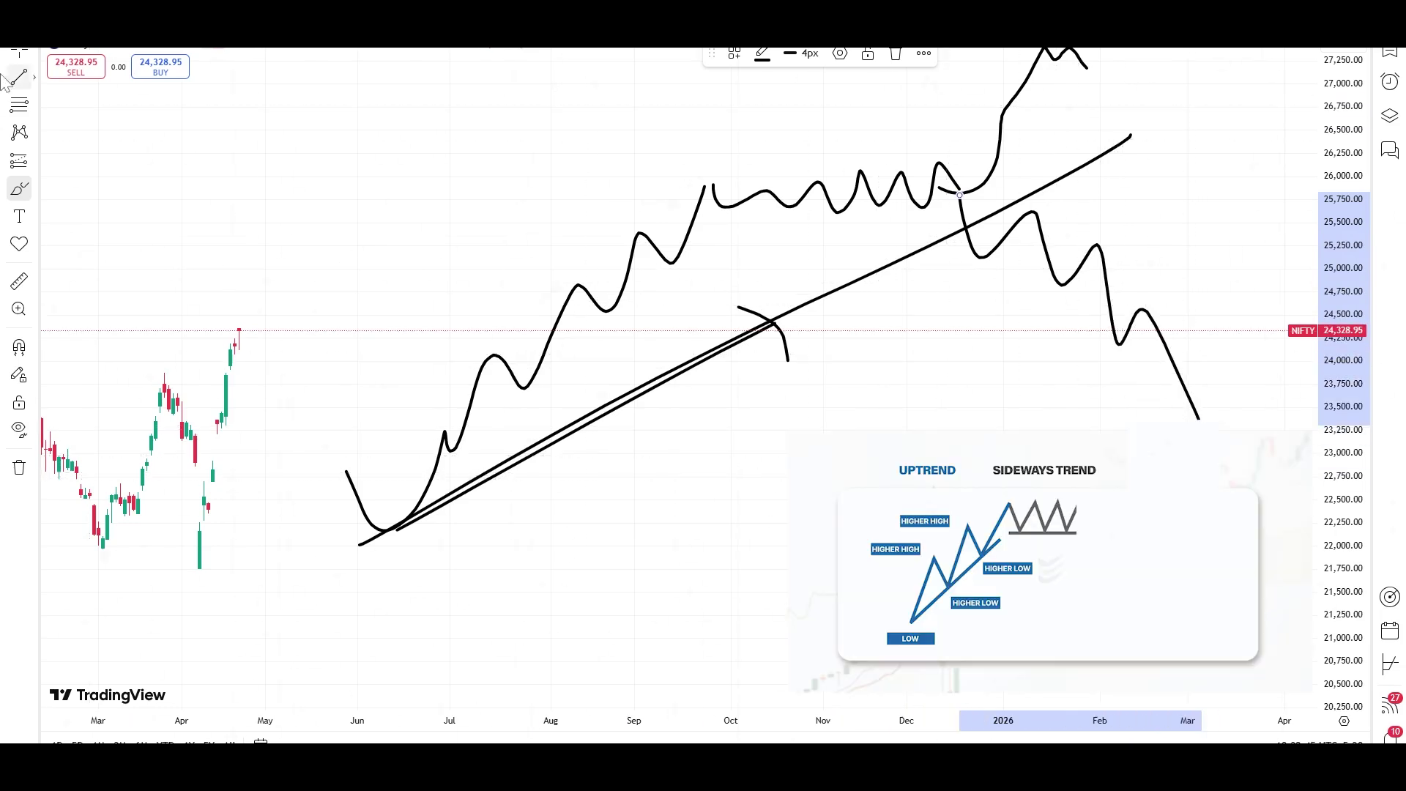
- Extend the sketched decline with a sideways base from March to mid-April 2026 and a stepped rise through the end of May
{"action": "left_click_drag", "start_coordinate": [1047, 432], "coordinate": [855, 441]}
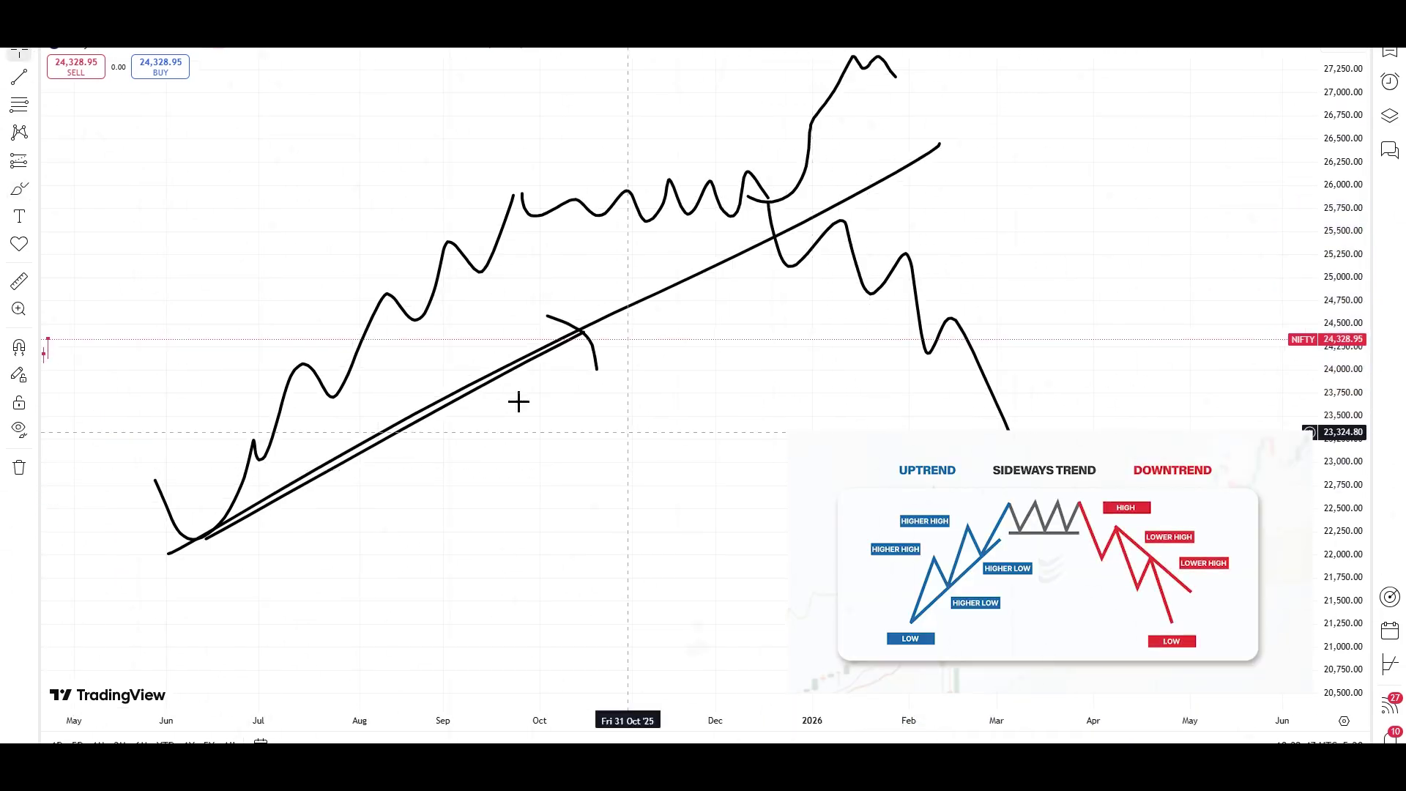
{"action": "left_click", "coordinate": [20, 192]}
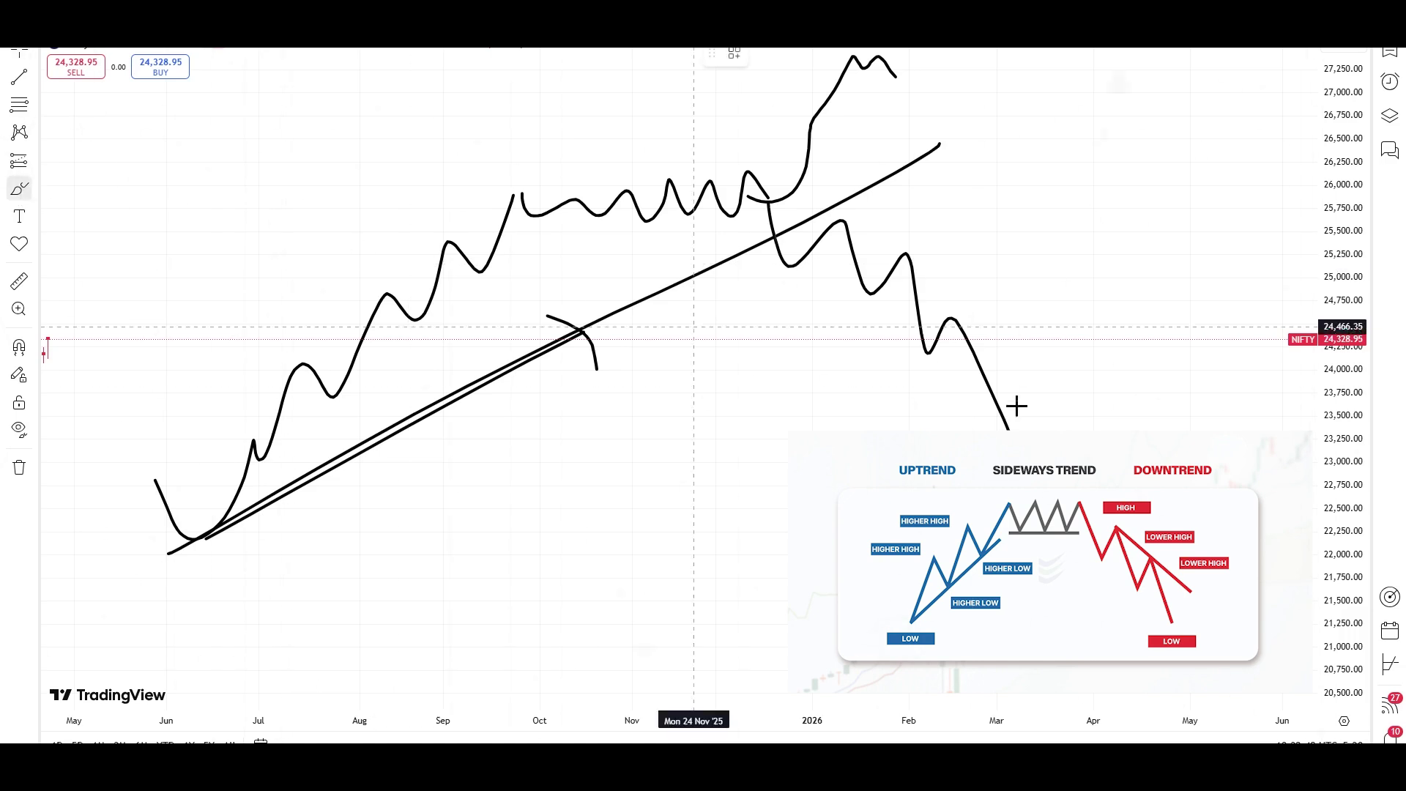
{"action": "mouse_move", "coordinate": [1006, 430]}
{"action": "left_mouse_down"}
{"action": "mouse_move", "coordinate": [1018, 454]}
{"action": "mouse_move", "coordinate": [1048, 432]}
{"action": "left_mouse_up"}
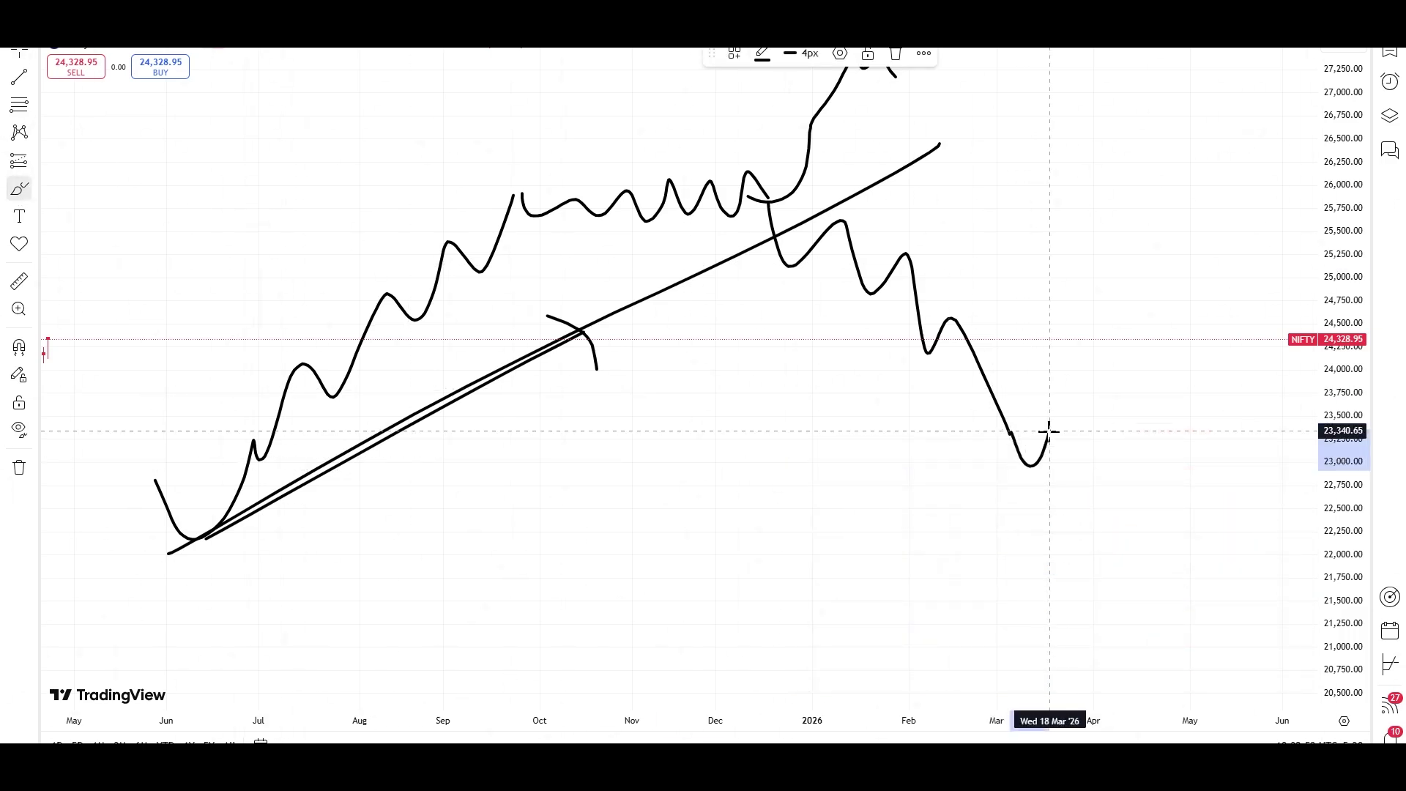
{"action": "mouse_move", "coordinate": [1052, 432]}
{"action": "left_mouse_down"}
{"action": "mouse_move", "coordinate": [1060, 468]}
{"action": "mouse_move", "coordinate": [1070, 415]}
{"action": "mouse_move", "coordinate": [1086, 468]}
{"action": "mouse_move", "coordinate": [1118, 424]}
{"action": "mouse_move", "coordinate": [1128, 449]}
{"action": "left_mouse_up"}
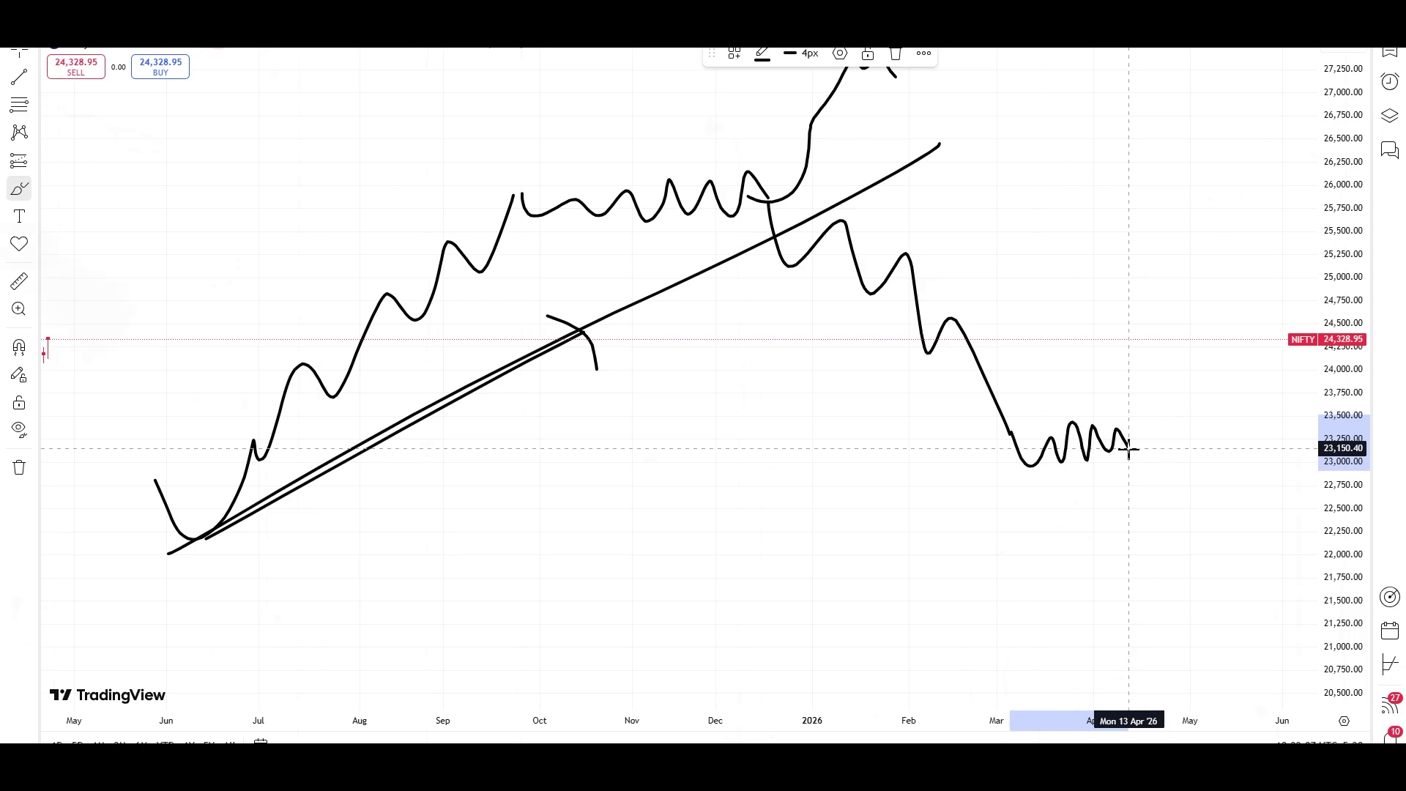
{"action": "mouse_move", "coordinate": [1128, 449]}
{"action": "left_mouse_down"}
{"action": "mouse_move", "coordinate": [1128, 370]}
{"action": "mouse_move", "coordinate": [1158, 384]}
{"action": "mouse_move", "coordinate": [1162, 313]}
{"action": "mouse_move", "coordinate": [1180, 344]}
{"action": "mouse_move", "coordinate": [1189, 268]}
{"action": "mouse_move", "coordinate": [1249, 160]}
{"action": "mouse_move", "coordinate": [1277, 57]}
{"action": "left_mouse_up"}
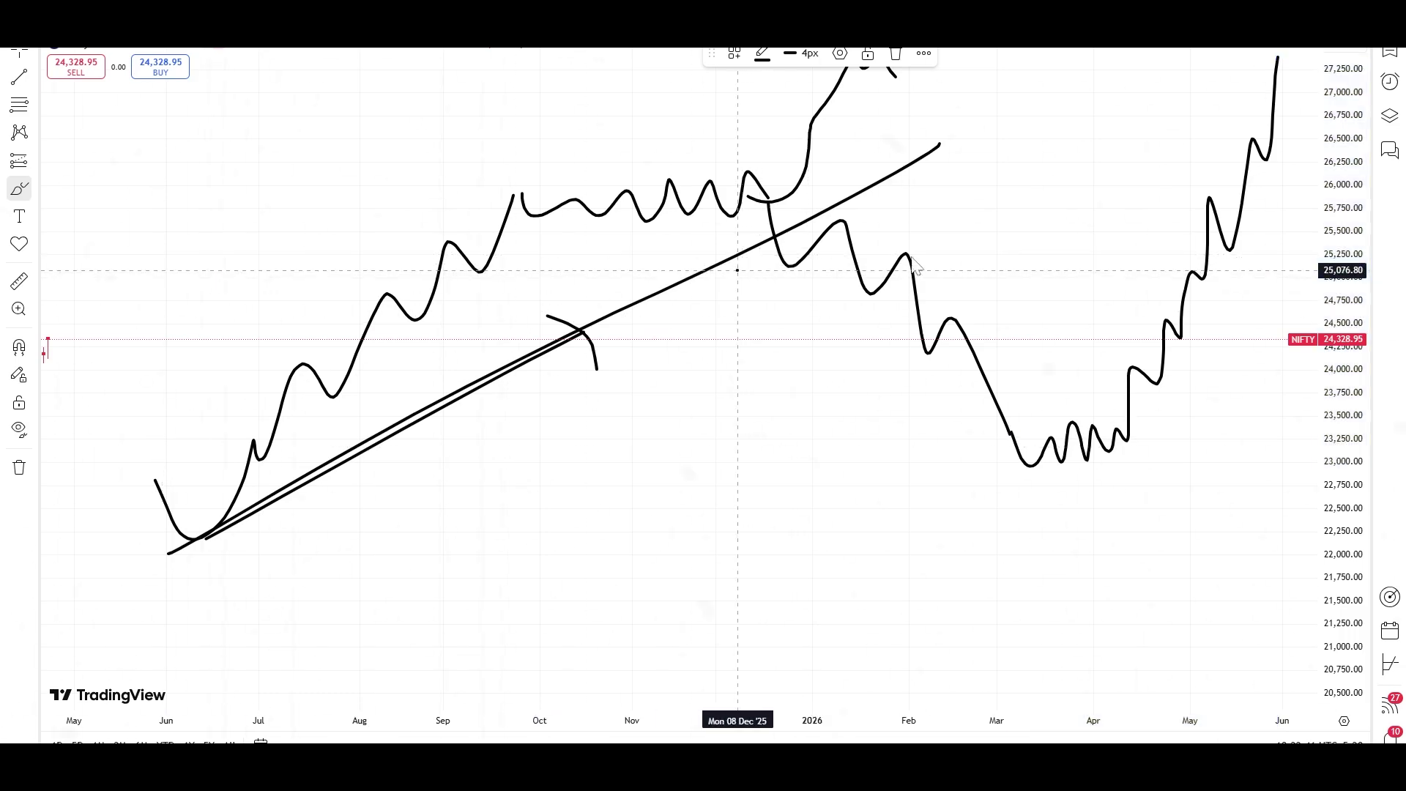
- Draw a support line at the decline's first low, with a downward arrow below it and a mark at the retest high
{"action": "left_click_drag", "start_coordinate": [760, 268], "coordinate": [950, 245]}
{"action": "left_click_drag", "start_coordinate": [823, 266], "coordinate": [834, 302]}
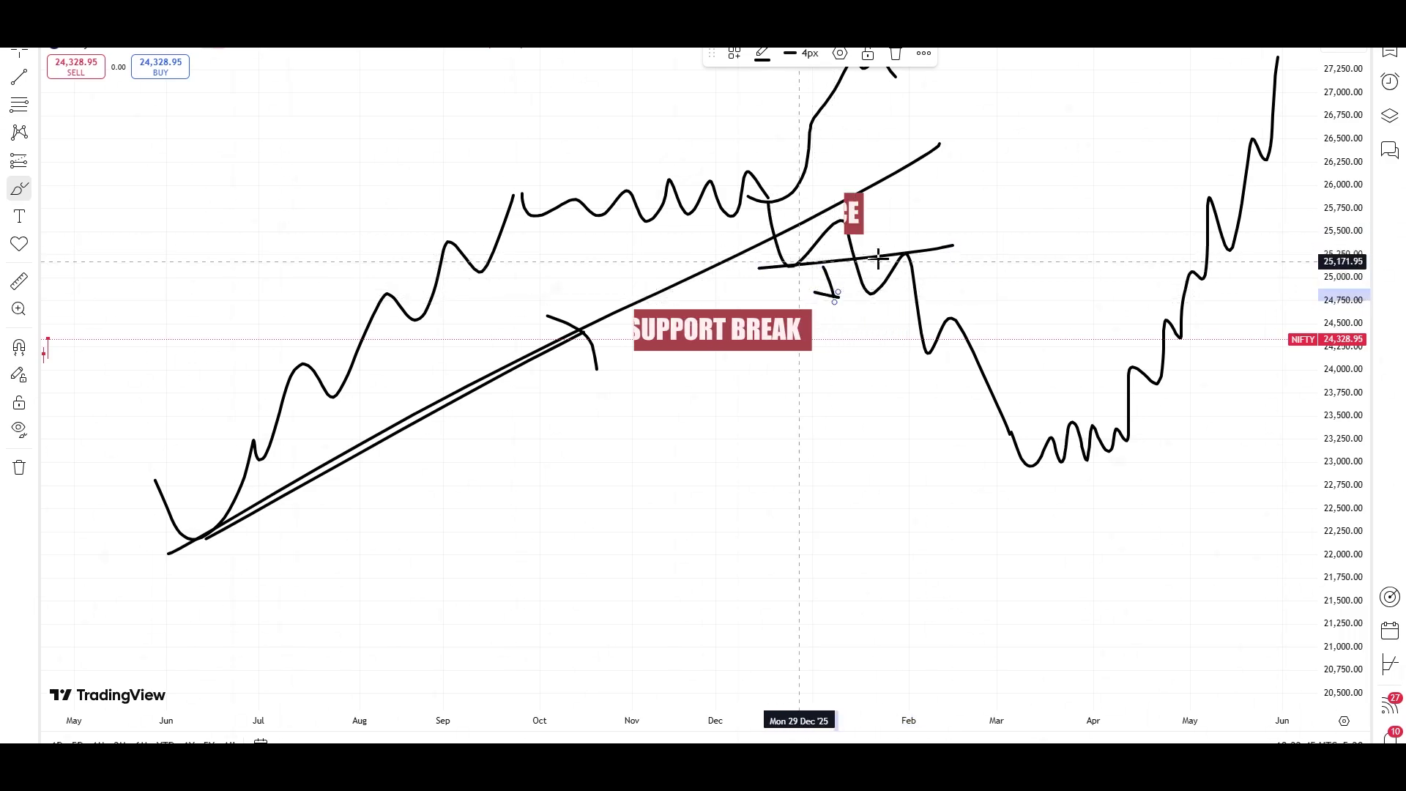
{"action": "mouse_move", "coordinate": [909, 228]}
{"action": "left_mouse_down"}
{"action": "mouse_move", "coordinate": [914, 267]}
{"action": "mouse_move", "coordinate": [916, 255]}
{"action": "left_mouse_up"}
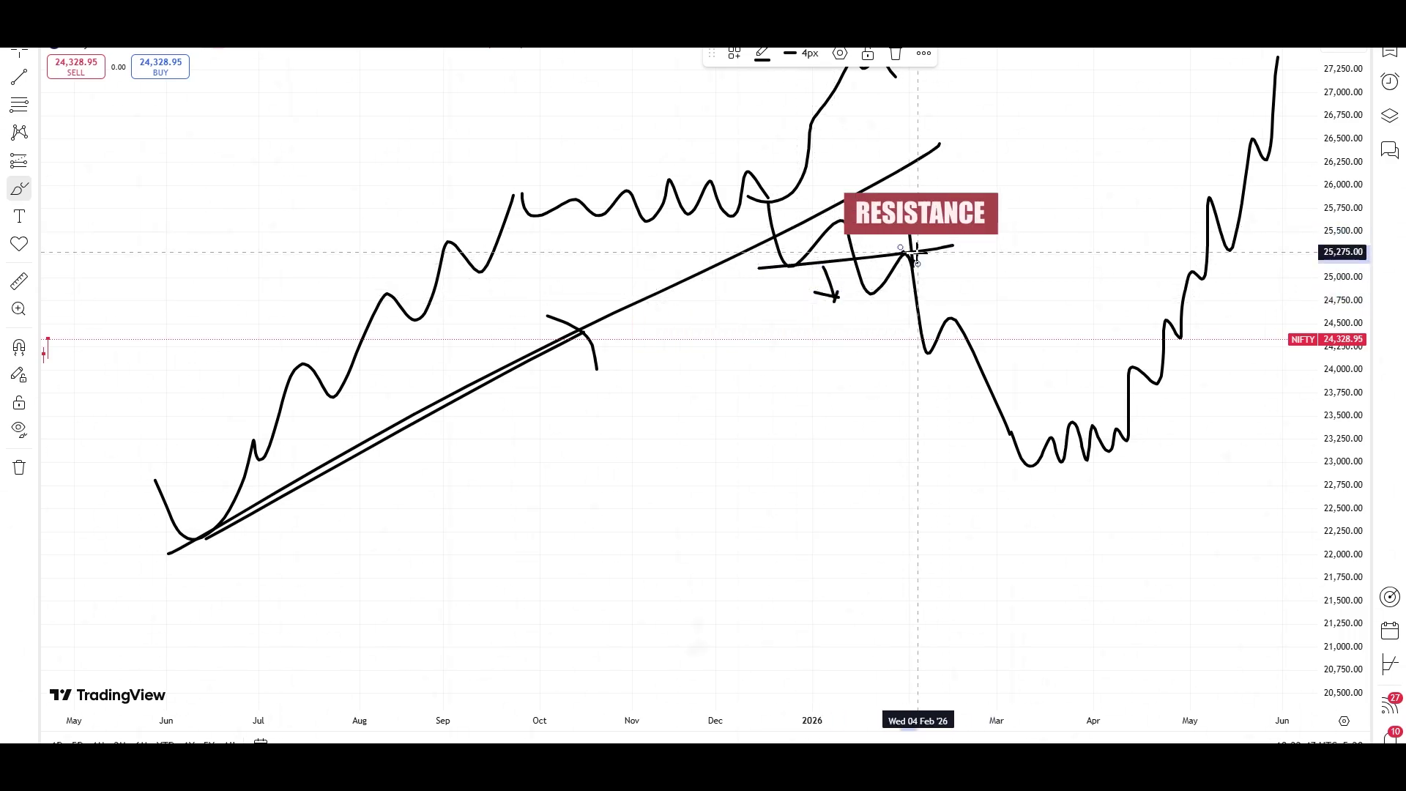
- Bound the sideways base after the decline with upper and lower lines, and mark one low and one high inside it
{"action": "left_click_drag", "start_coordinate": [1008, 410], "coordinate": [1142, 411]}
{"action": "left_click_drag", "start_coordinate": [1001, 476], "coordinate": [1177, 462]}
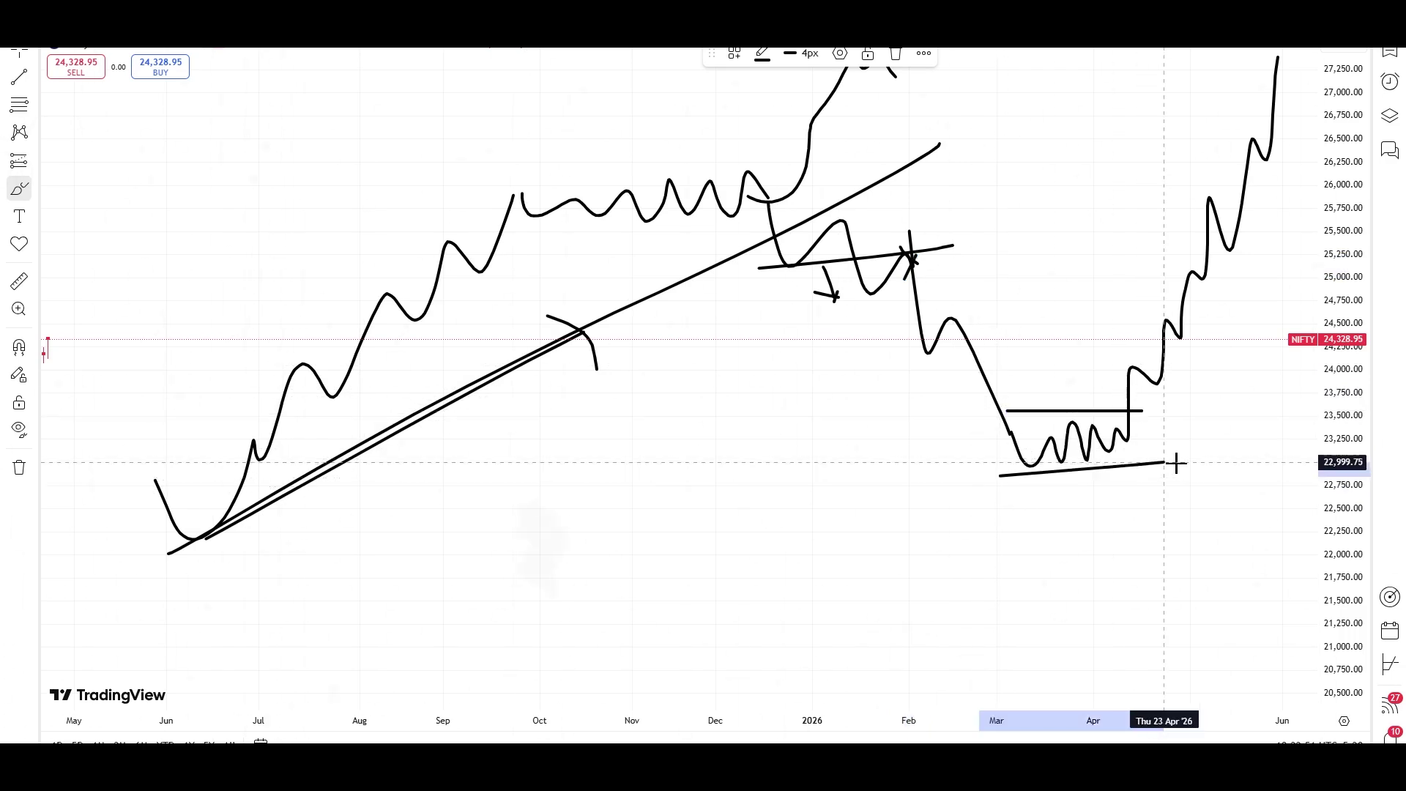
{"action": "mouse_move", "coordinate": [1028, 465]}
{"action": "left_mouse_down"}
{"action": "mouse_move", "coordinate": [1082, 423]}
{"action": "mouse_move", "coordinate": [1063, 403]}
{"action": "left_mouse_up"}
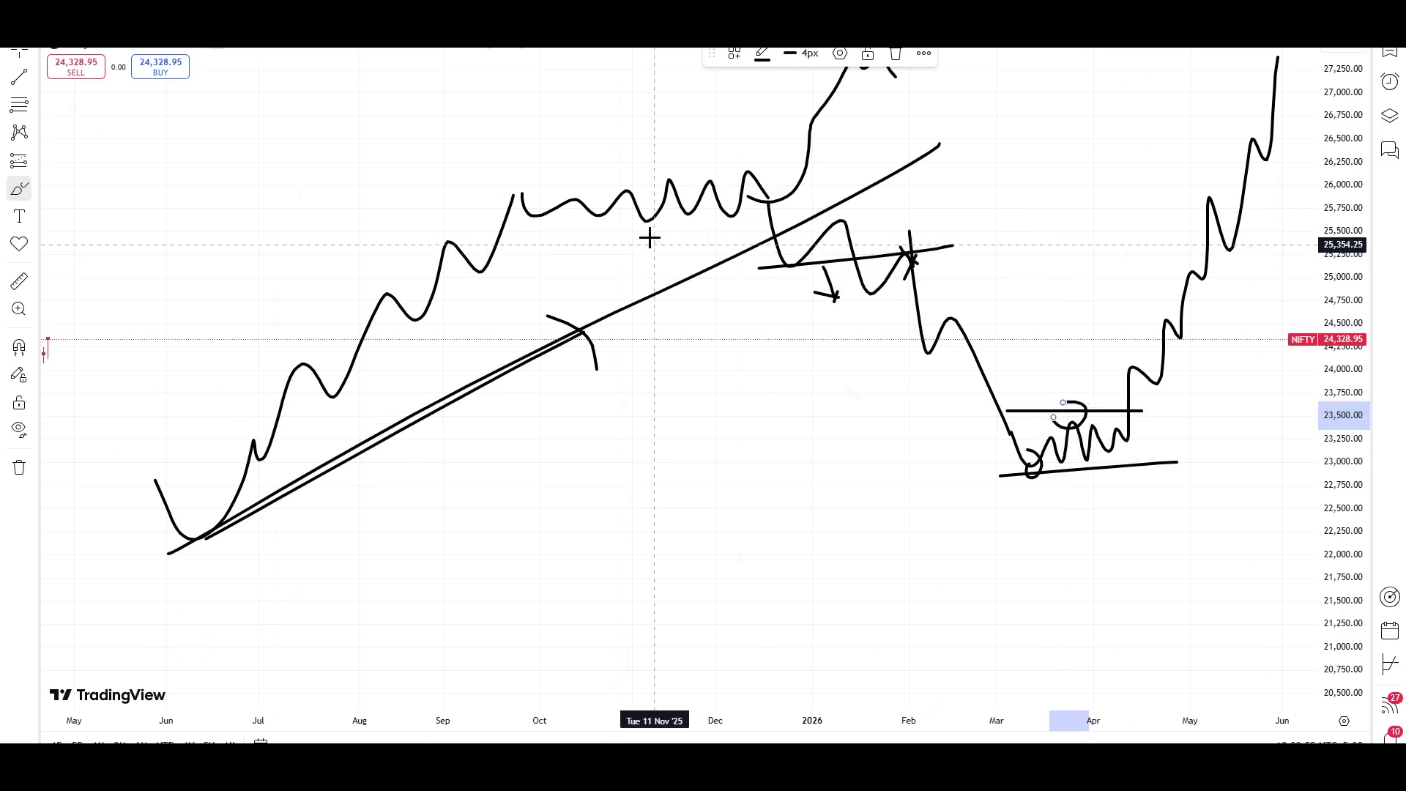
- Bound the sideways range at the top of the uptrend with lower and upper lines, and mark one low and one high
{"action": "left_click_drag", "start_coordinate": [503, 226], "coordinate": [816, 225]}
{"action": "left_click_drag", "start_coordinate": [495, 188], "coordinate": [804, 167]}
{"action": "mouse_move", "coordinate": [649, 217]}
{"action": "left_mouse_down"}
{"action": "mouse_move", "coordinate": [650, 236]}
{"action": "mouse_move", "coordinate": [664, 180]}
{"action": "mouse_move", "coordinate": [680, 178]}
{"action": "left_mouse_up"}
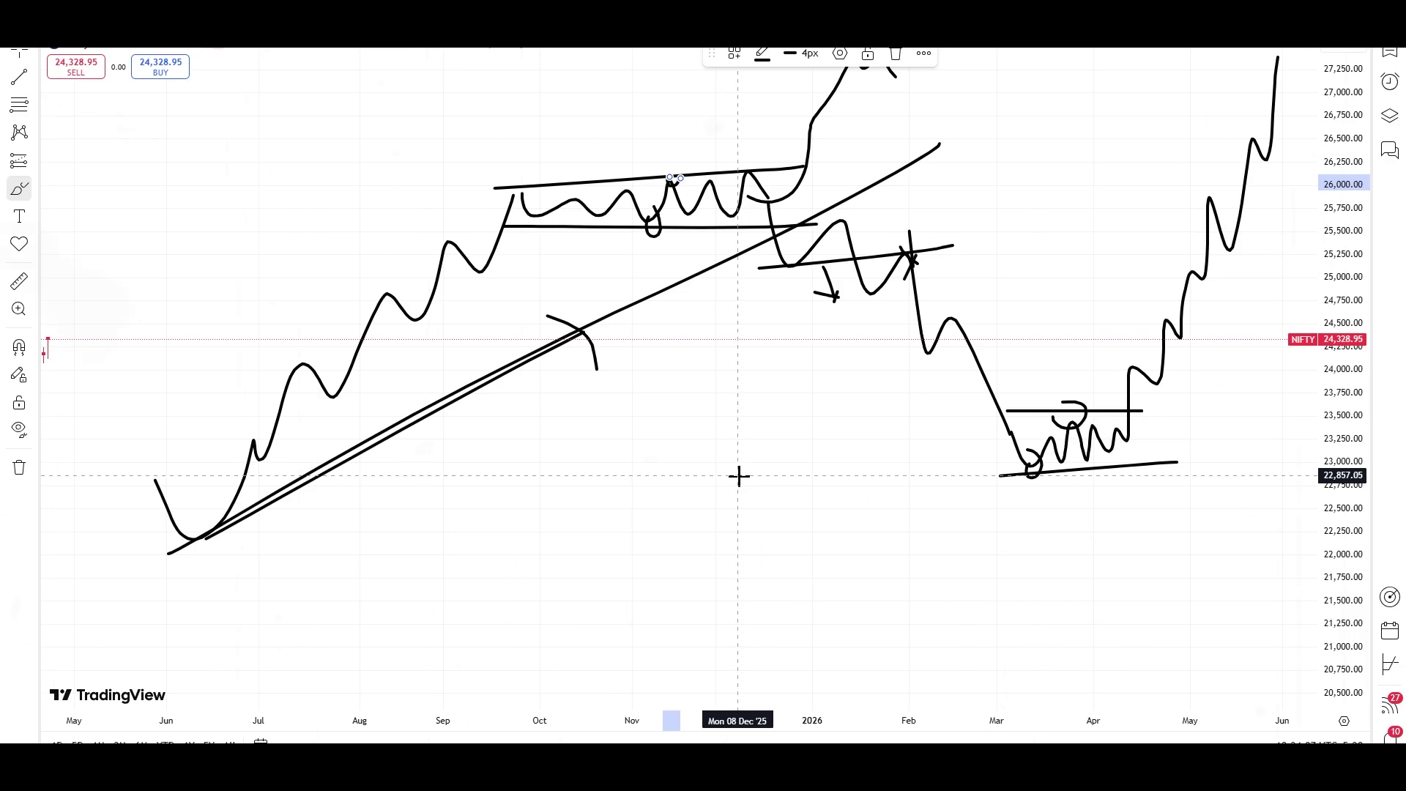
- Draw horizontal lines at successive swing levels of the sketched uptrend and add rising arrows for the breakouts
{"action": "scroll", "coordinate": [719, 471], "scroll_direction": "down", "scroll_amount": 2}
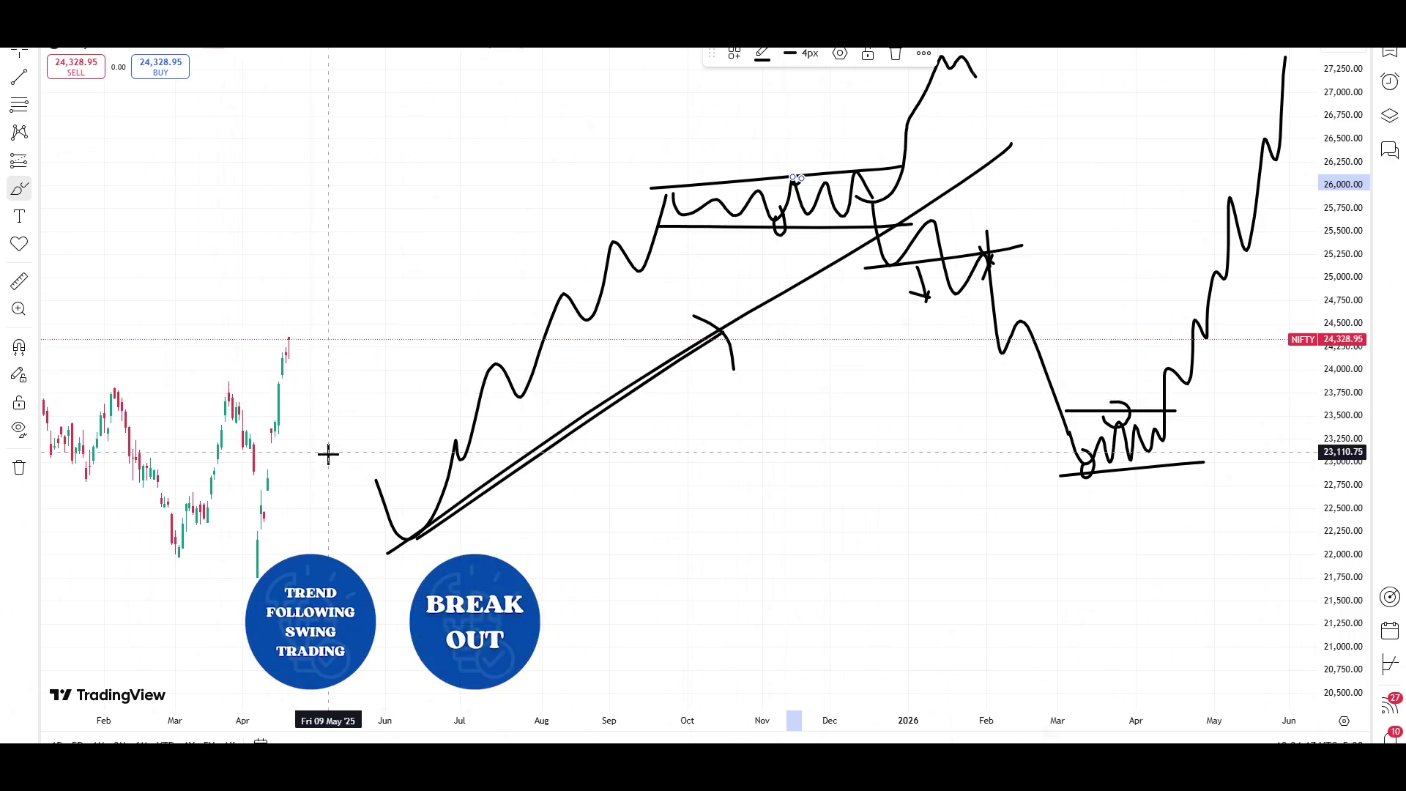
{"action": "left_click_drag", "start_coordinate": [331, 469], "coordinate": [500, 469]}
{"action": "left_click_drag", "start_coordinate": [411, 405], "coordinate": [557, 400]}
{"action": "mouse_move", "coordinate": [341, 364]}
{"action": "left_mouse_down"}
{"action": "mouse_move", "coordinate": [606, 361]}
{"action": "mouse_move", "coordinate": [540, 305]}
{"action": "mouse_move", "coordinate": [563, 324]}
{"action": "mouse_move", "coordinate": [642, 298]}
{"action": "mouse_move", "coordinate": [612, 232]}
{"action": "left_mouse_up"}
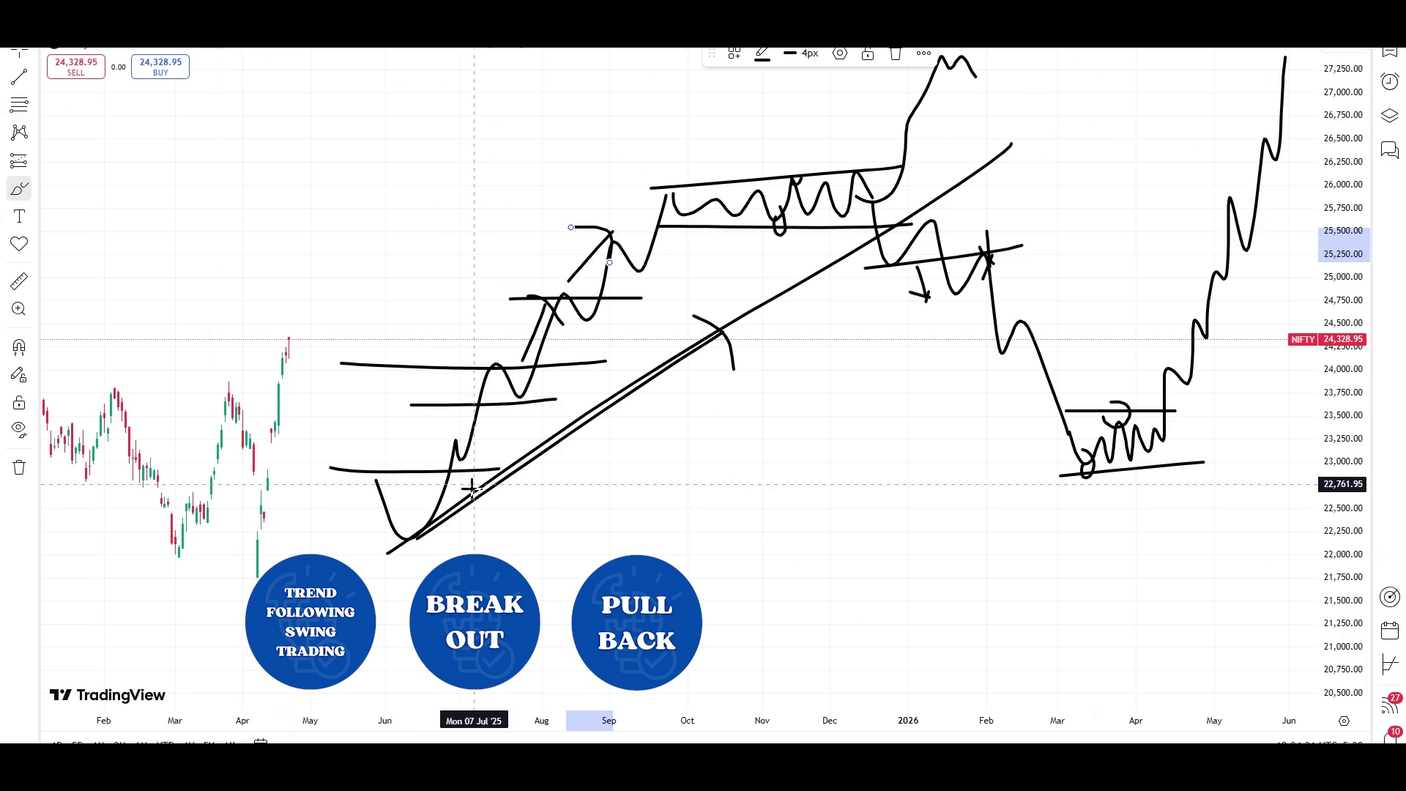
- Draw a smooth curve following the whole sketched price path, and circle the uptrend's pullback lows and the downtrend's pullback highs
{"action": "mouse_move", "coordinate": [47, 287]}
{"action": "left_mouse_down"}
{"action": "mouse_move", "coordinate": [103, 359]}
{"action": "mouse_move", "coordinate": [298, 326]}
{"action": "mouse_move", "coordinate": [373, 529]}
{"action": "mouse_move", "coordinate": [503, 456]}
{"action": "mouse_move", "coordinate": [565, 341]}
{"action": "mouse_move", "coordinate": [666, 280]}
{"action": "mouse_move", "coordinate": [841, 249]}
{"action": "left_mouse_up"}
{"action": "mouse_move", "coordinate": [615, 294]}
{"action": "left_mouse_down"}
{"action": "mouse_move", "coordinate": [589, 328]}
{"action": "mouse_move", "coordinate": [611, 311]}
{"action": "mouse_move", "coordinate": [581, 311]}
{"action": "mouse_move", "coordinate": [595, 292]}
{"action": "left_mouse_up"}
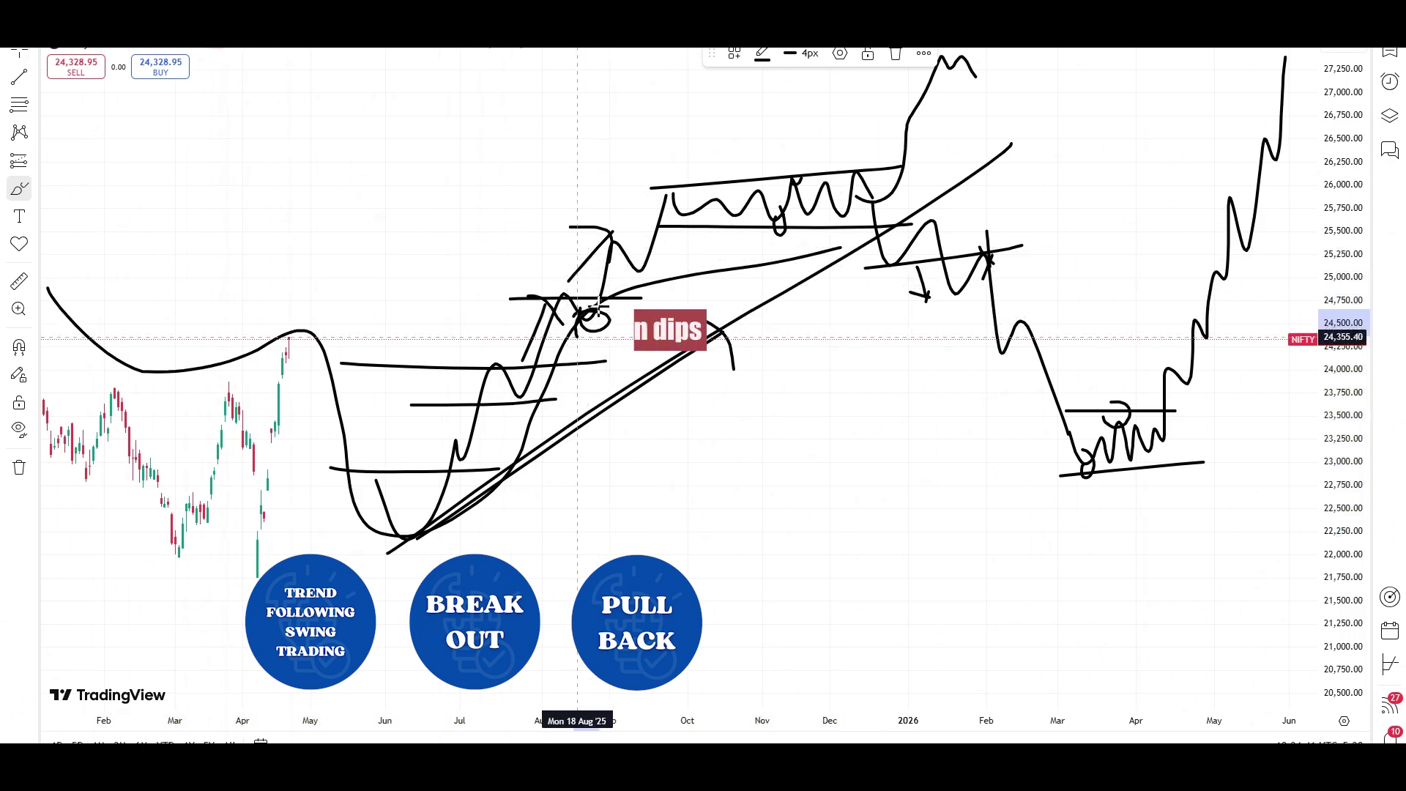
{"action": "left_click_drag", "start_coordinate": [522, 395], "coordinate": [532, 395]}
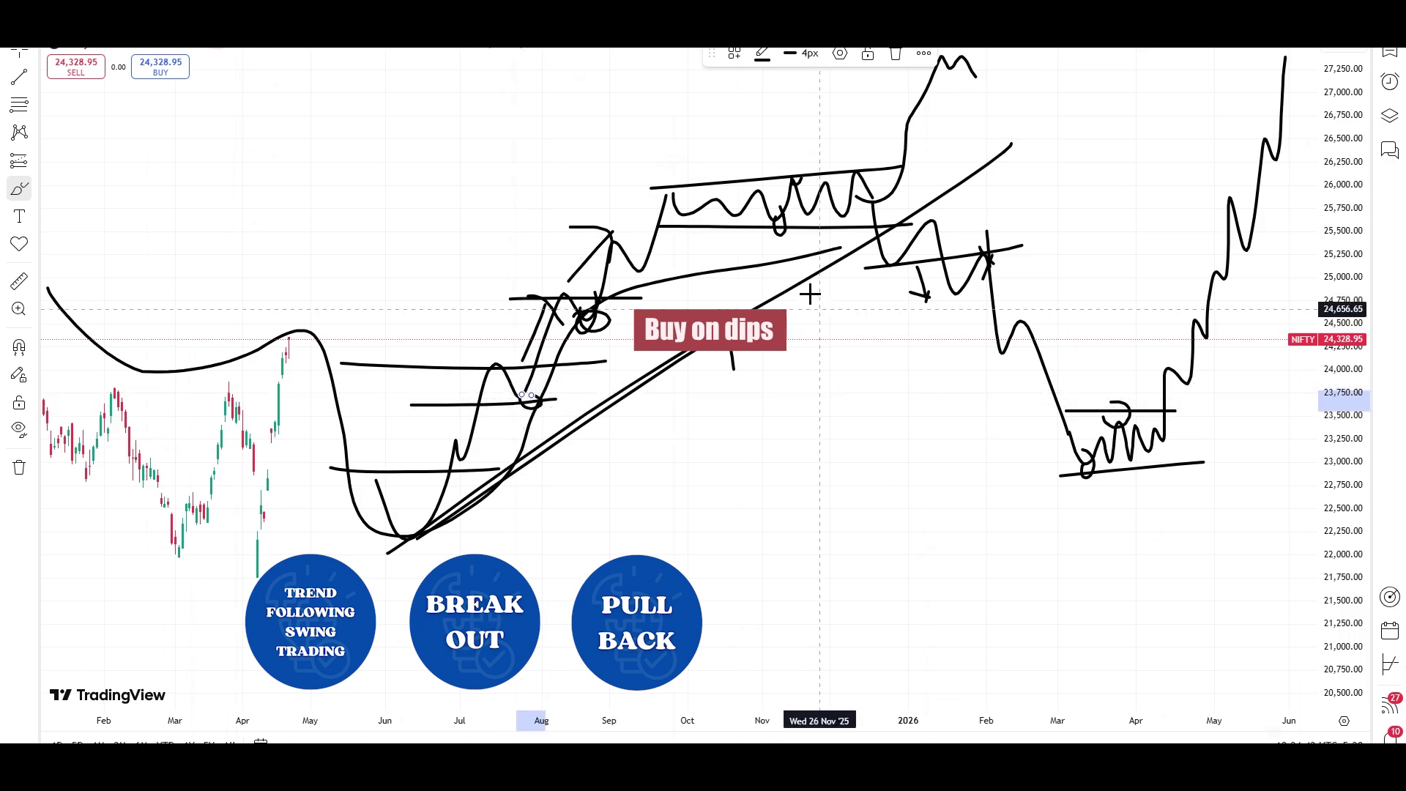
{"action": "mouse_move", "coordinate": [834, 255]}
{"action": "left_mouse_down"}
{"action": "mouse_move", "coordinate": [941, 217]}
{"action": "mouse_move", "coordinate": [1083, 392]}
{"action": "mouse_move", "coordinate": [1238, 403]}
{"action": "mouse_move", "coordinate": [1256, 364]}
{"action": "left_mouse_up"}
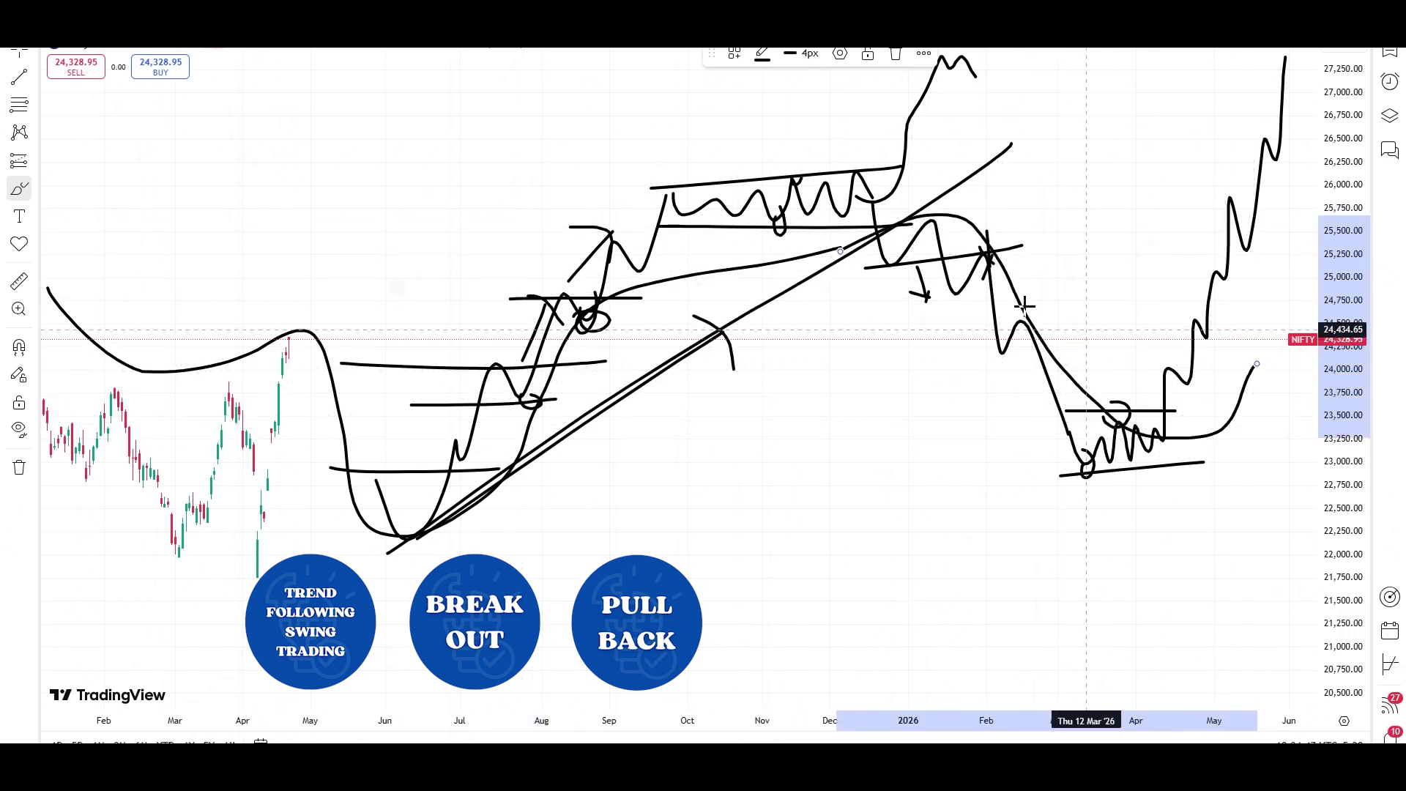
{"action": "left_click", "coordinate": [930, 217]}
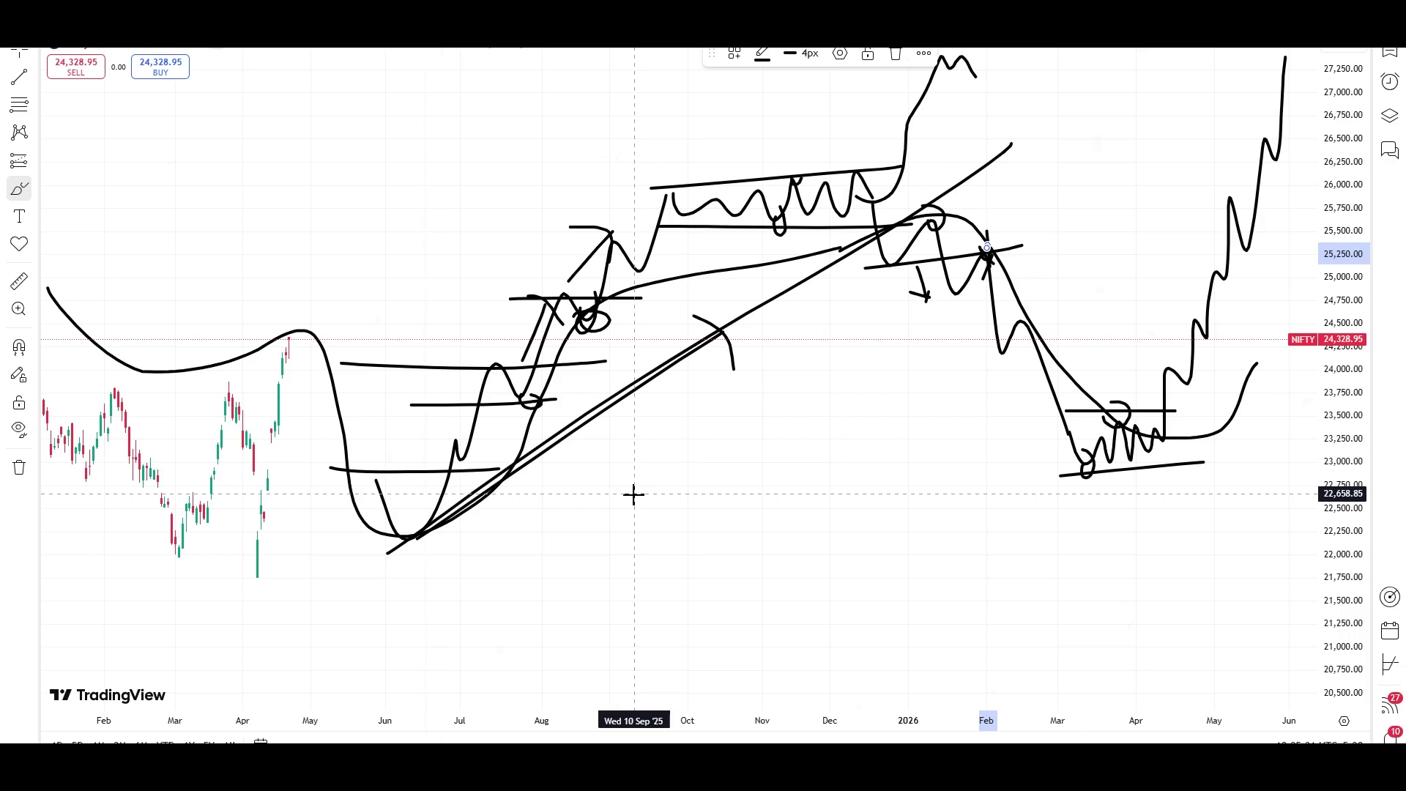
- Remove all drawings from the chart and reset the chart view to show the recent NIFTY candles
{"action": "right_click", "coordinate": [800, 386]}
{"action": "left_click", "coordinate": [871, 636]}
{"action": "scroll", "coordinate": [841, 499], "scroll_direction": "down", "scroll_amount": 5}
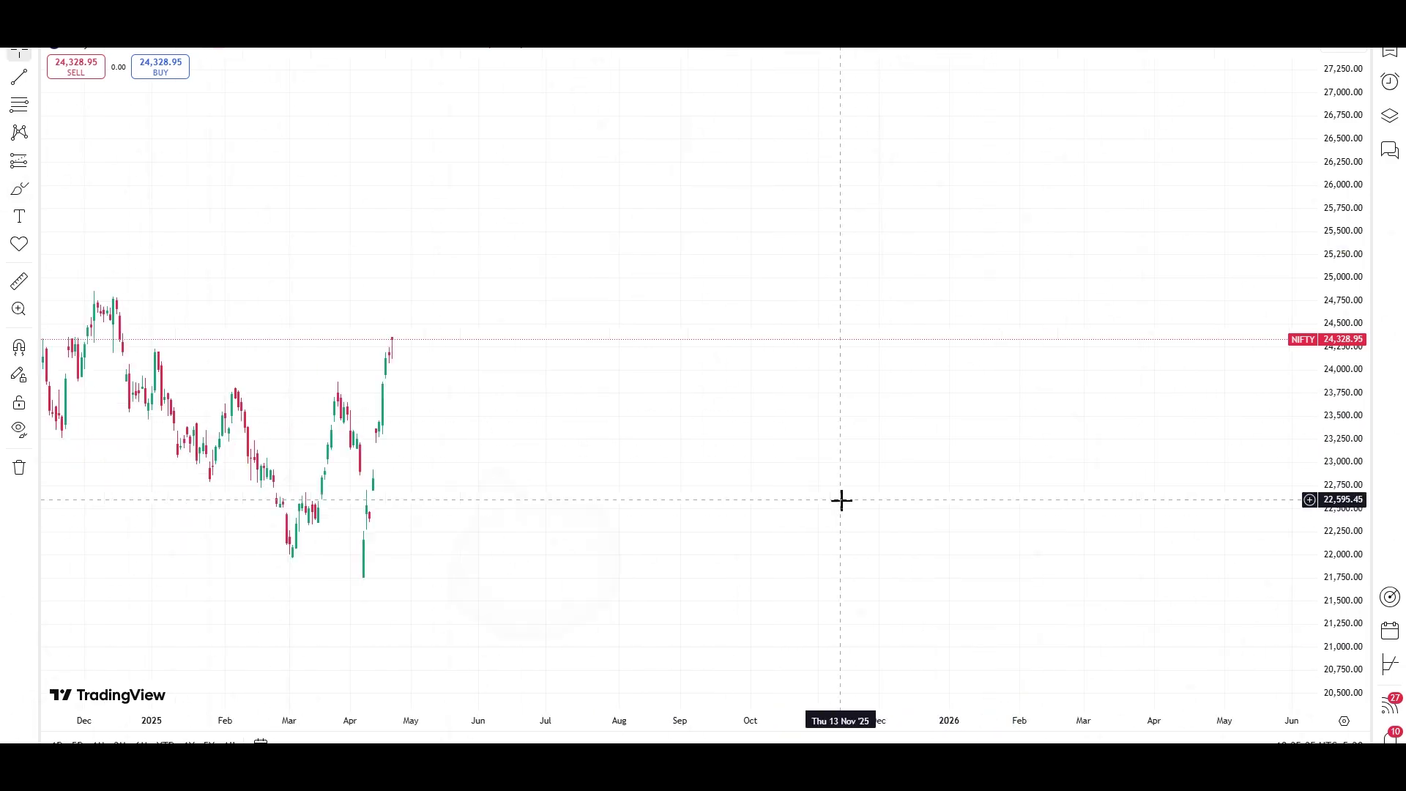
{"action": "right_click", "coordinate": [715, 172]}
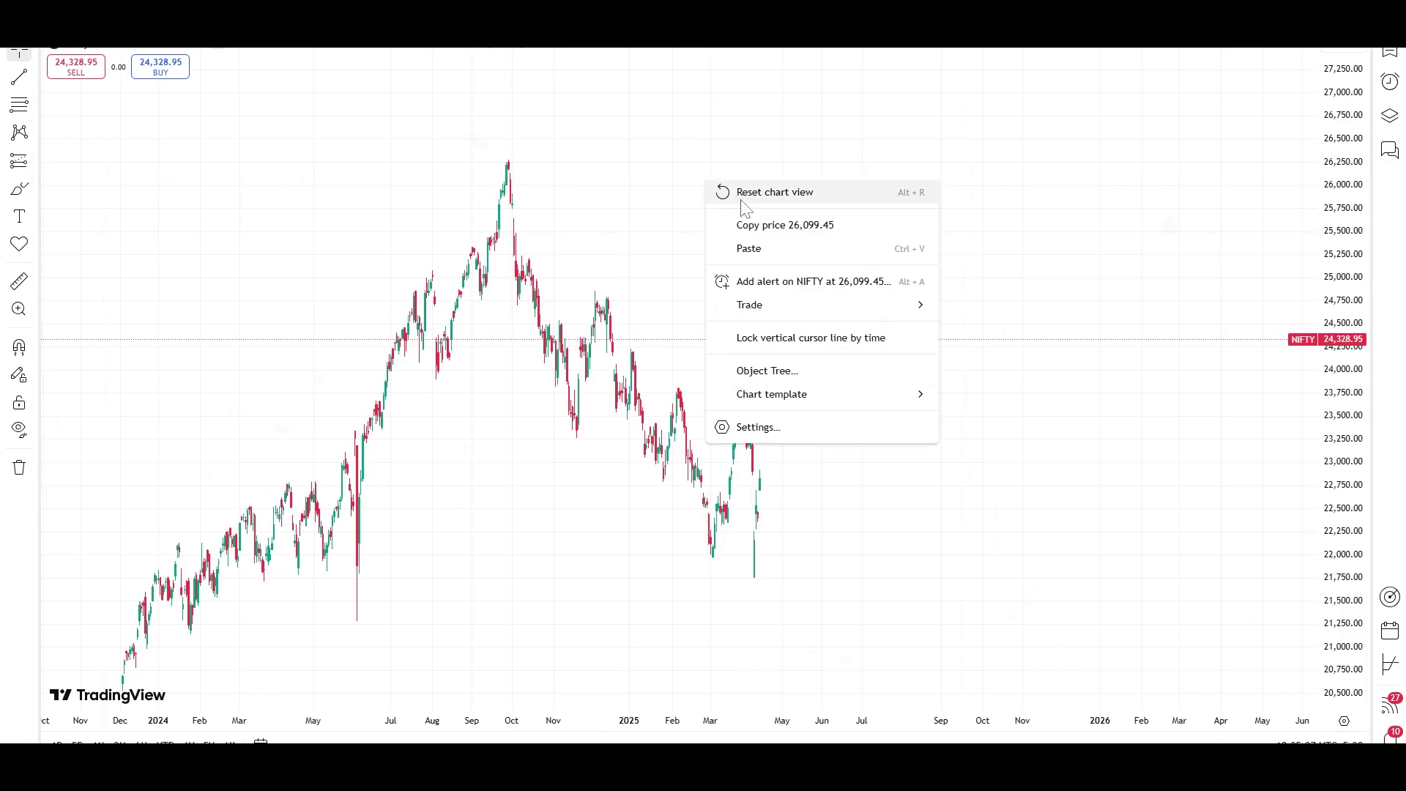
{"action": "left_click", "coordinate": [754, 192]}
{"action": "left_click_drag", "start_coordinate": [956, 243], "coordinate": [801, 283]}
{"action": "scroll", "coordinate": [791, 276], "scroll_direction": "down", "scroll_amount": 3}
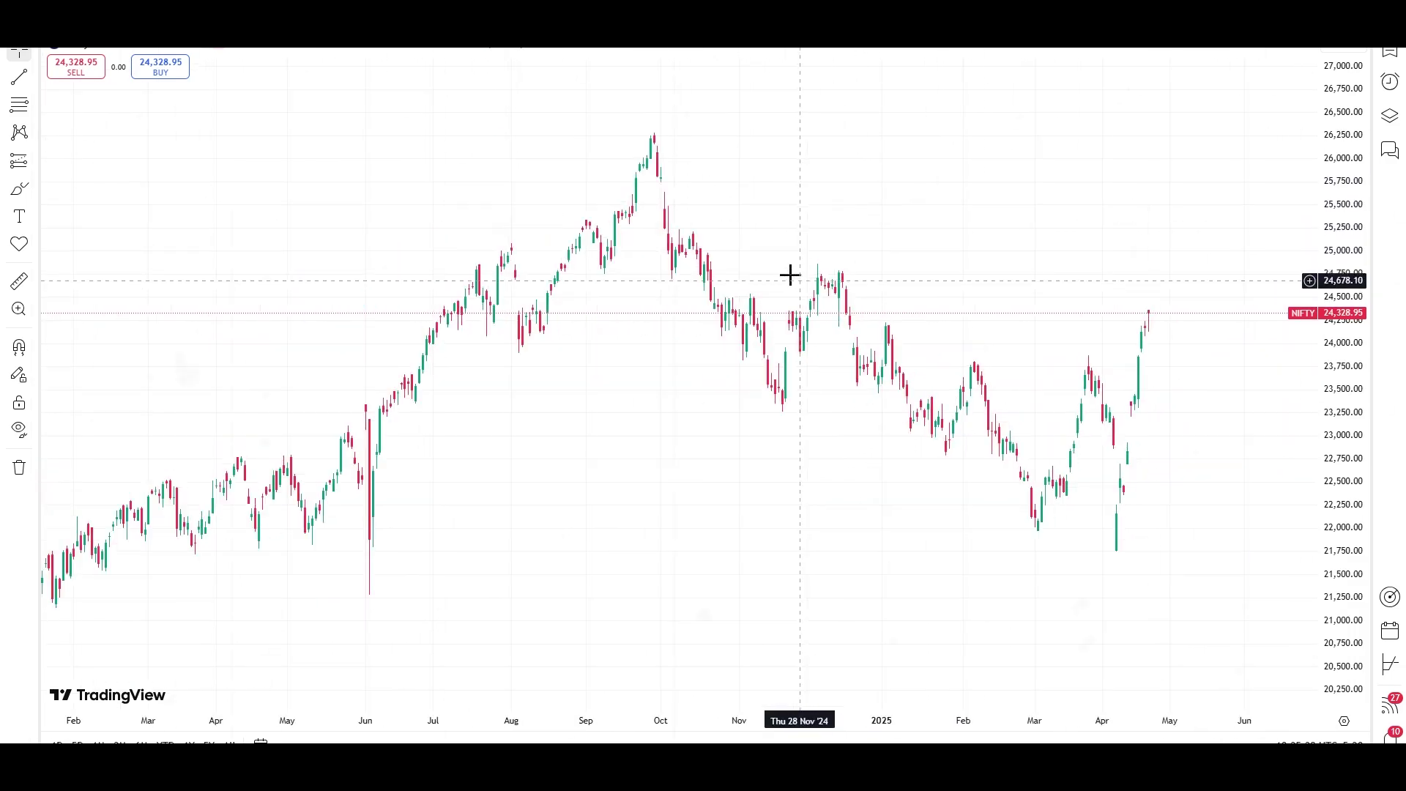
- Search the indicators for "rsi" and add the Relative Strength Index to the chart
{"action": "left_click", "coordinate": [276, 57]}
{"action": "type", "text": "rsi"}
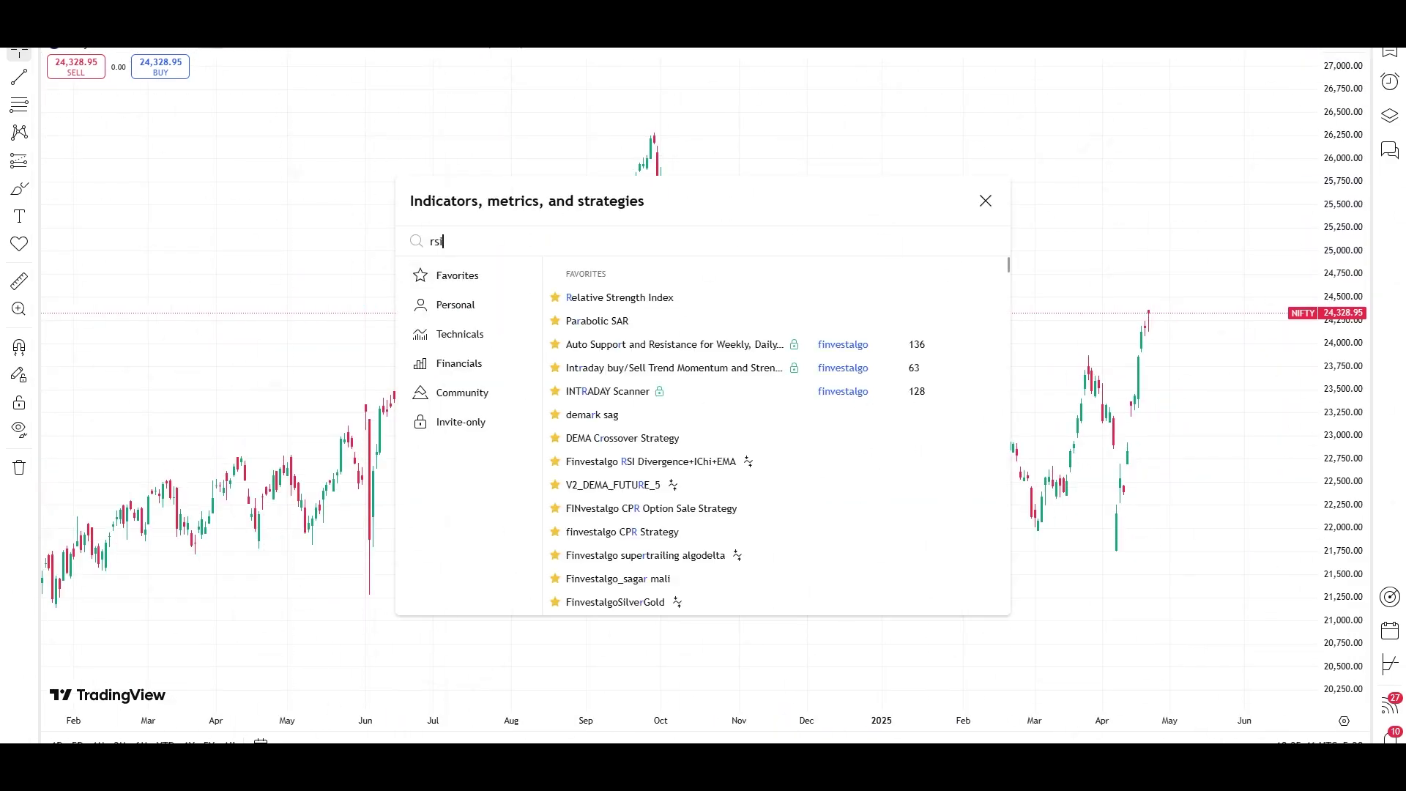
{"action": "left_click", "coordinate": [145, 218]}
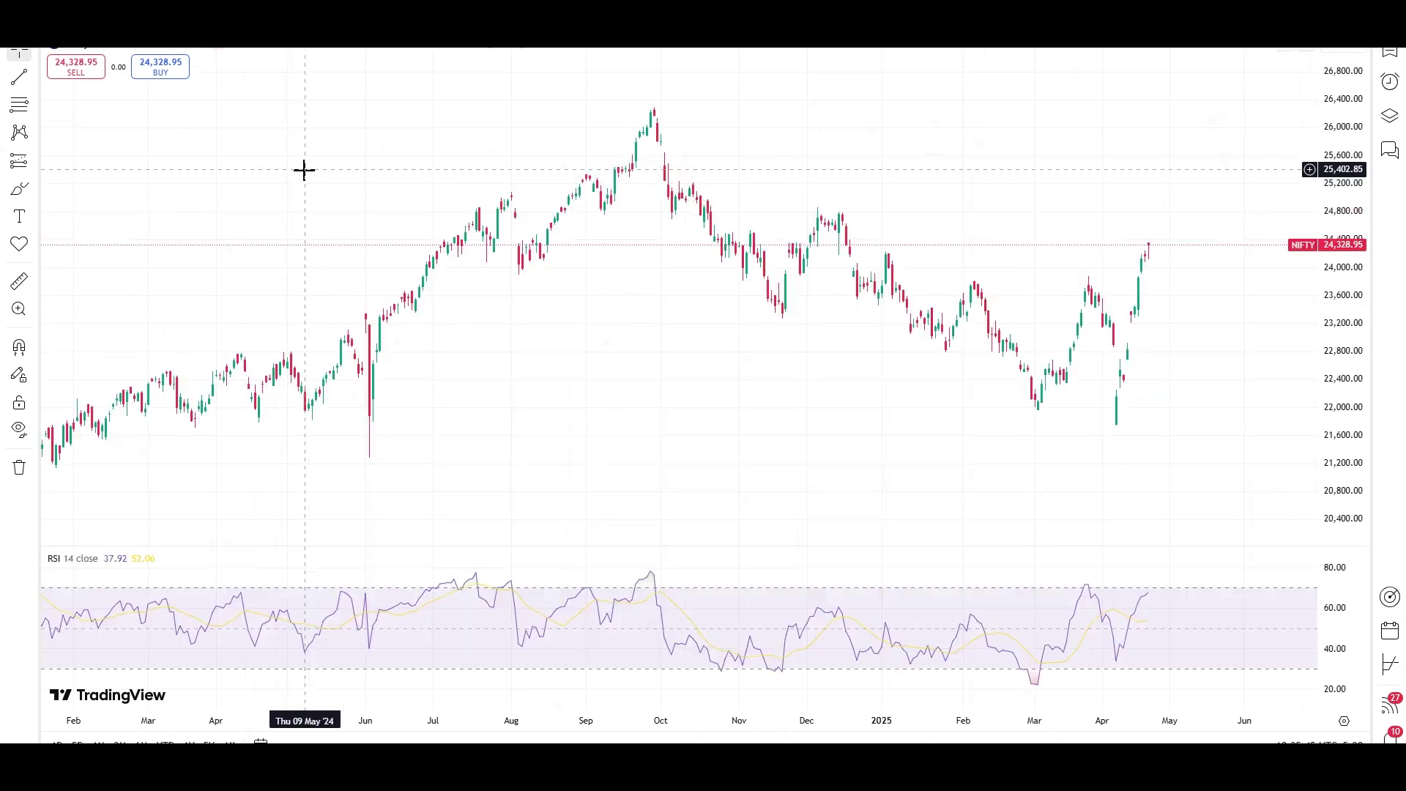
- Search the indicators for "ema" and add the Moving Average Exponential to the chart
{"action": "scroll", "coordinate": [262, 171], "scroll_direction": "right", "scroll_amount": 1}
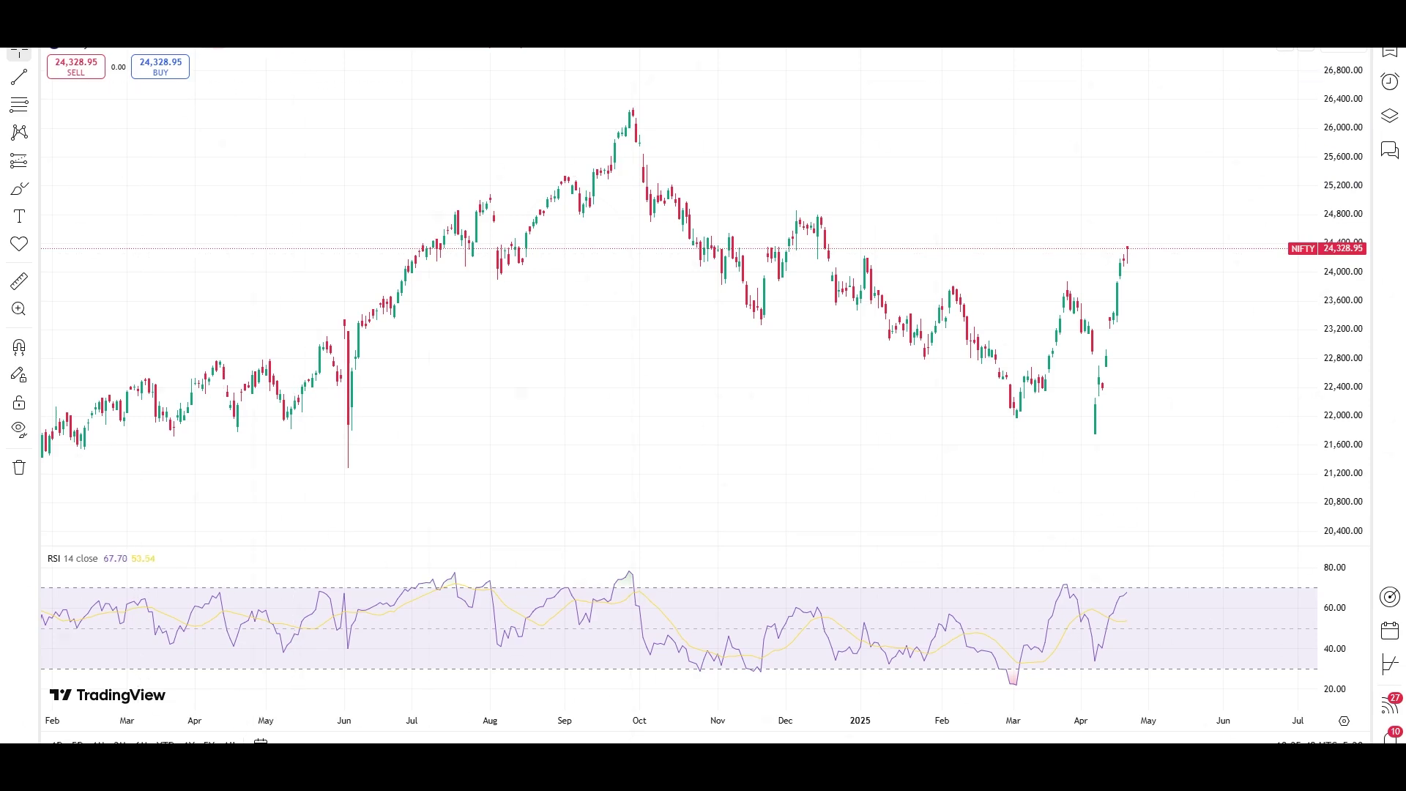
{"action": "key", "text": "slash"}
{"action": "type", "text": "ema"}
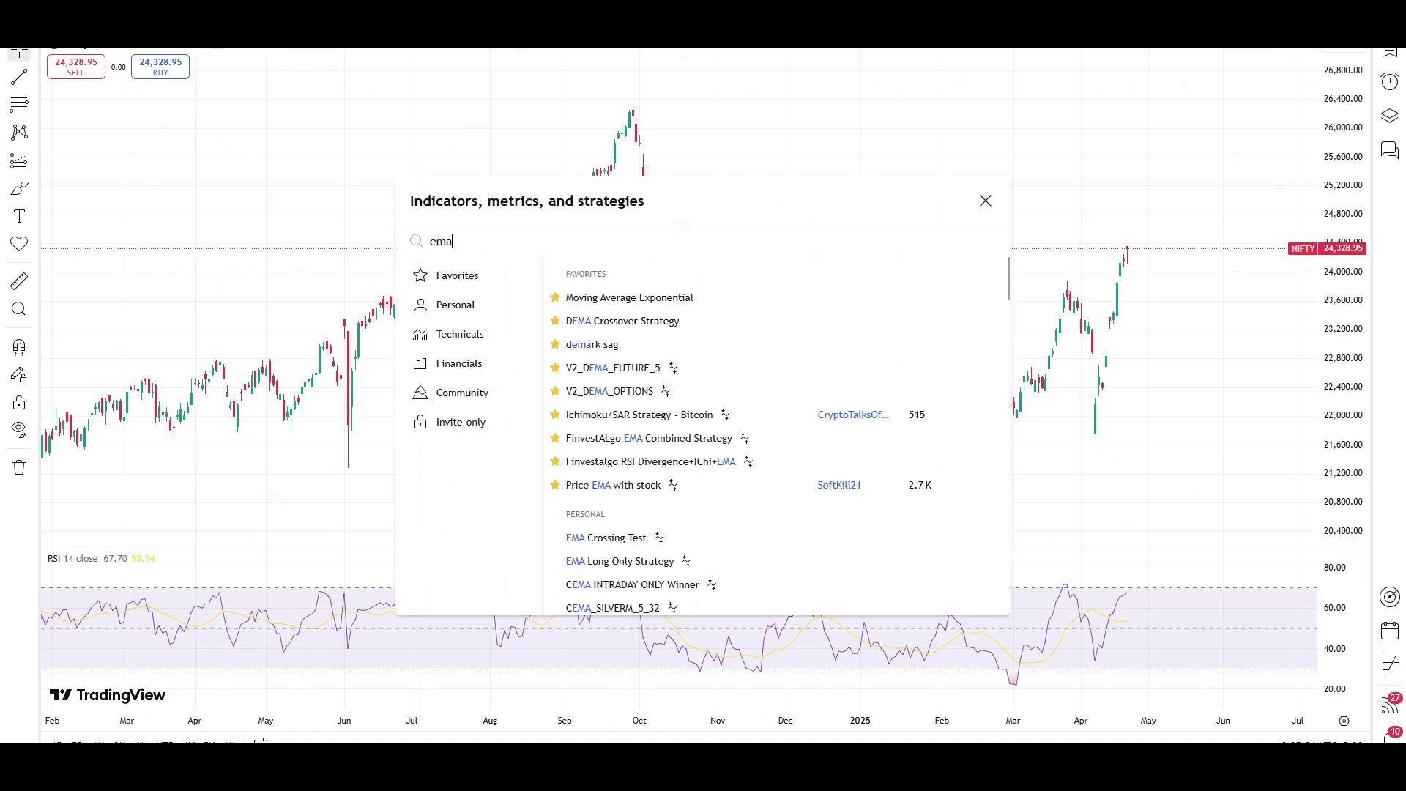
{"action": "left_click", "coordinate": [713, 299]}
{"action": "key", "text": "Escape"}
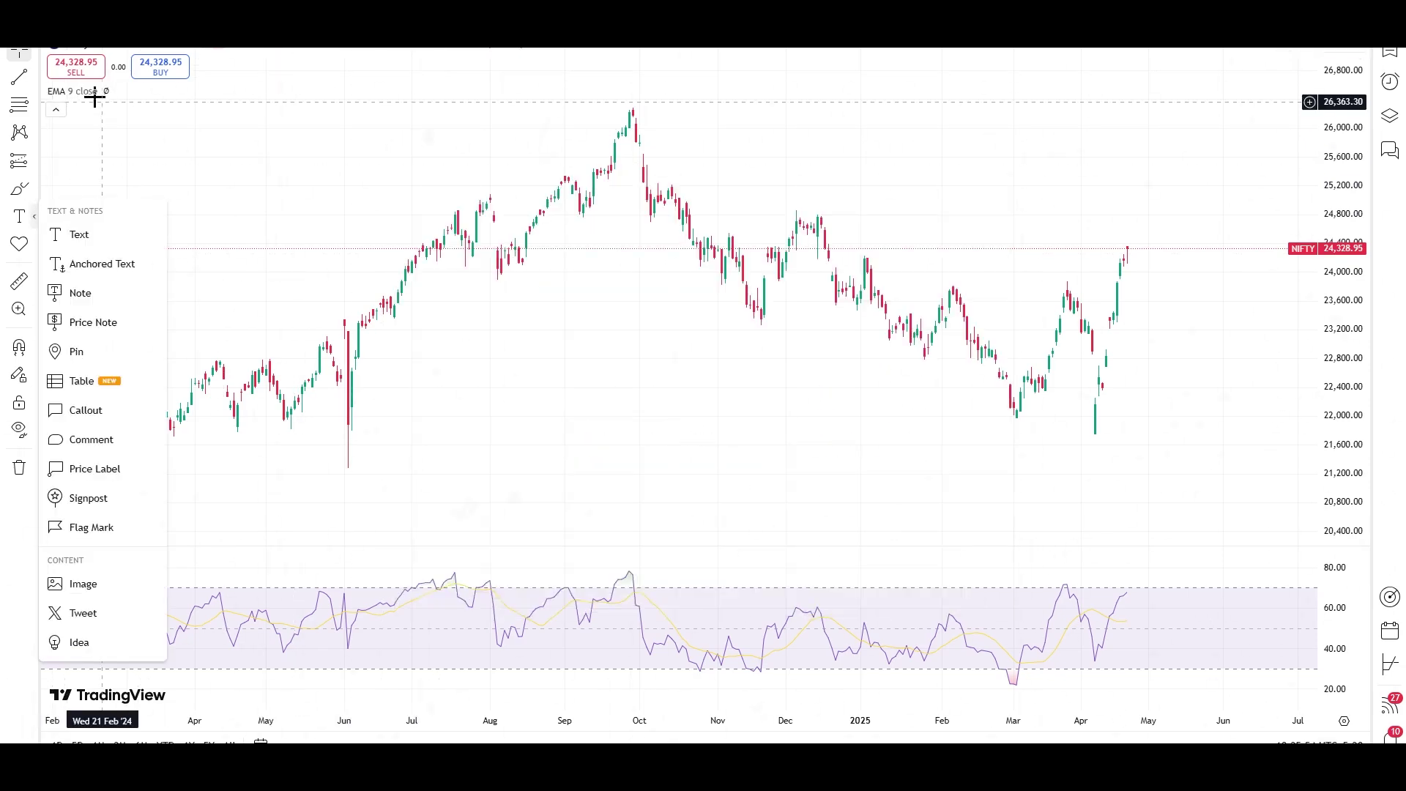
- Set the EMA's length to 200 and keep the indicator visible on the chart
{"action": "left_click", "coordinate": [131, 91]}
{"action": "left_click", "coordinate": [111, 92]}
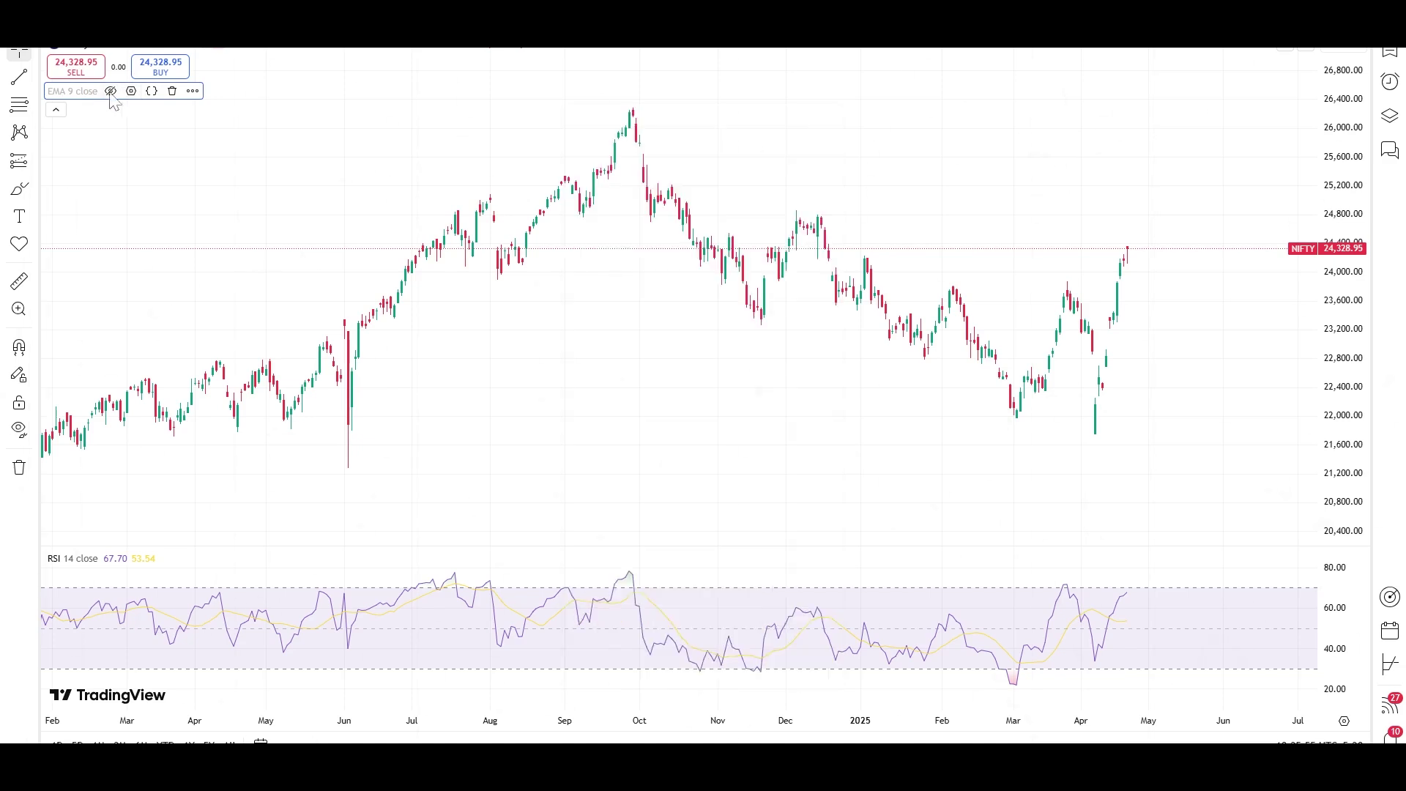
{"action": "left_click", "coordinate": [110, 91]}
{"action": "left_click", "coordinate": [131, 91]}
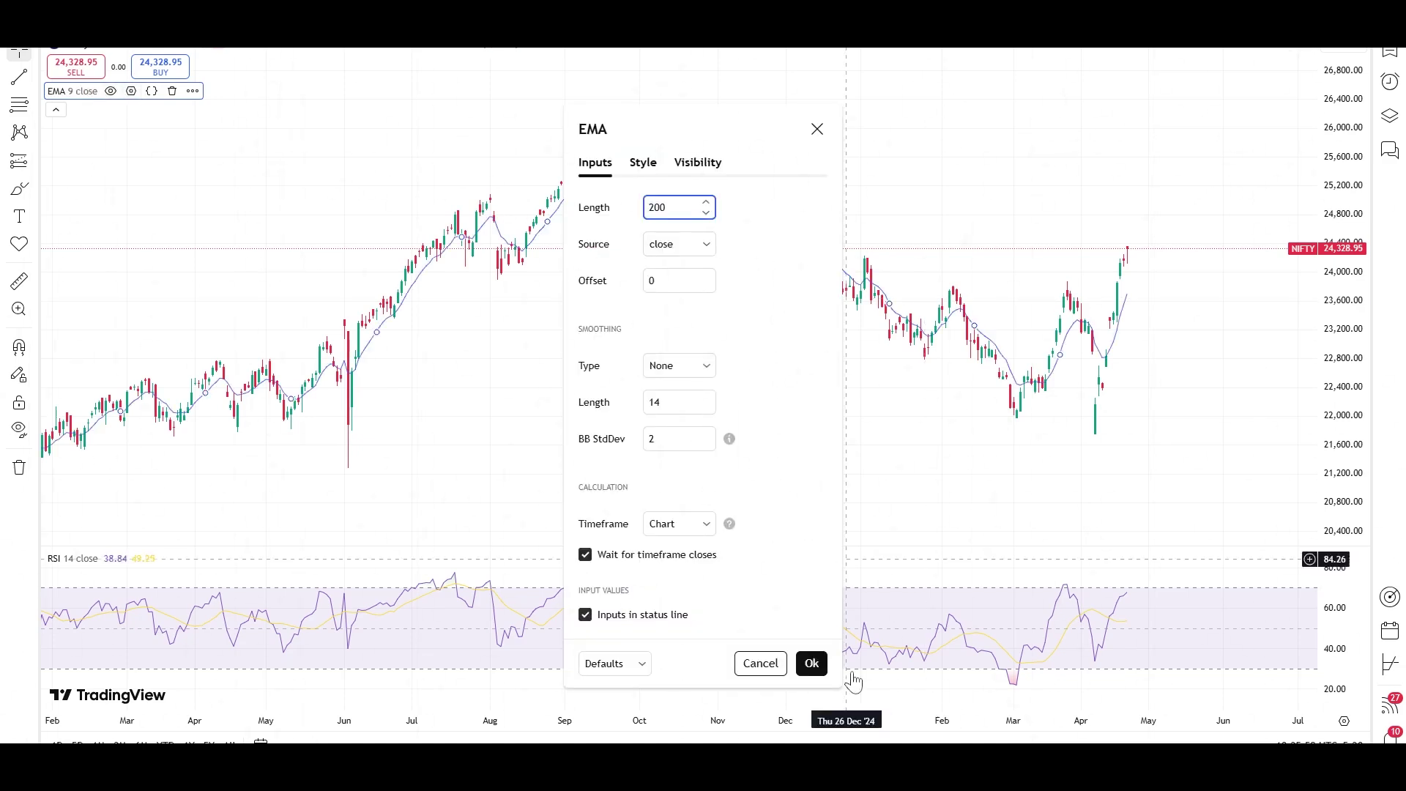
{"action": "left_click", "coordinate": [811, 664]}
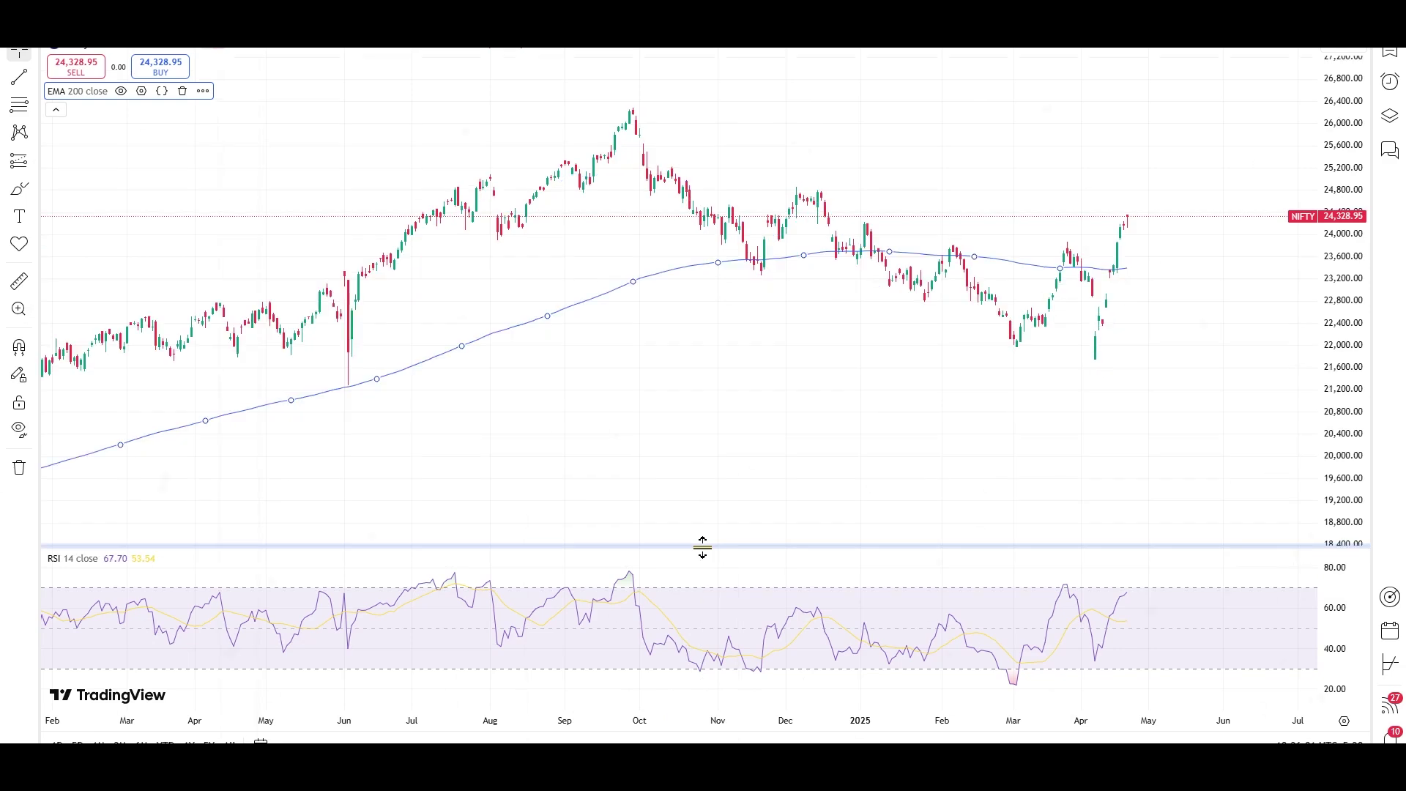
- Reduce the height of the RSI pane to enlarge the price chart, and show a longer price history
{"action": "left_click_drag", "start_coordinate": [700, 549], "coordinate": [700, 619]}
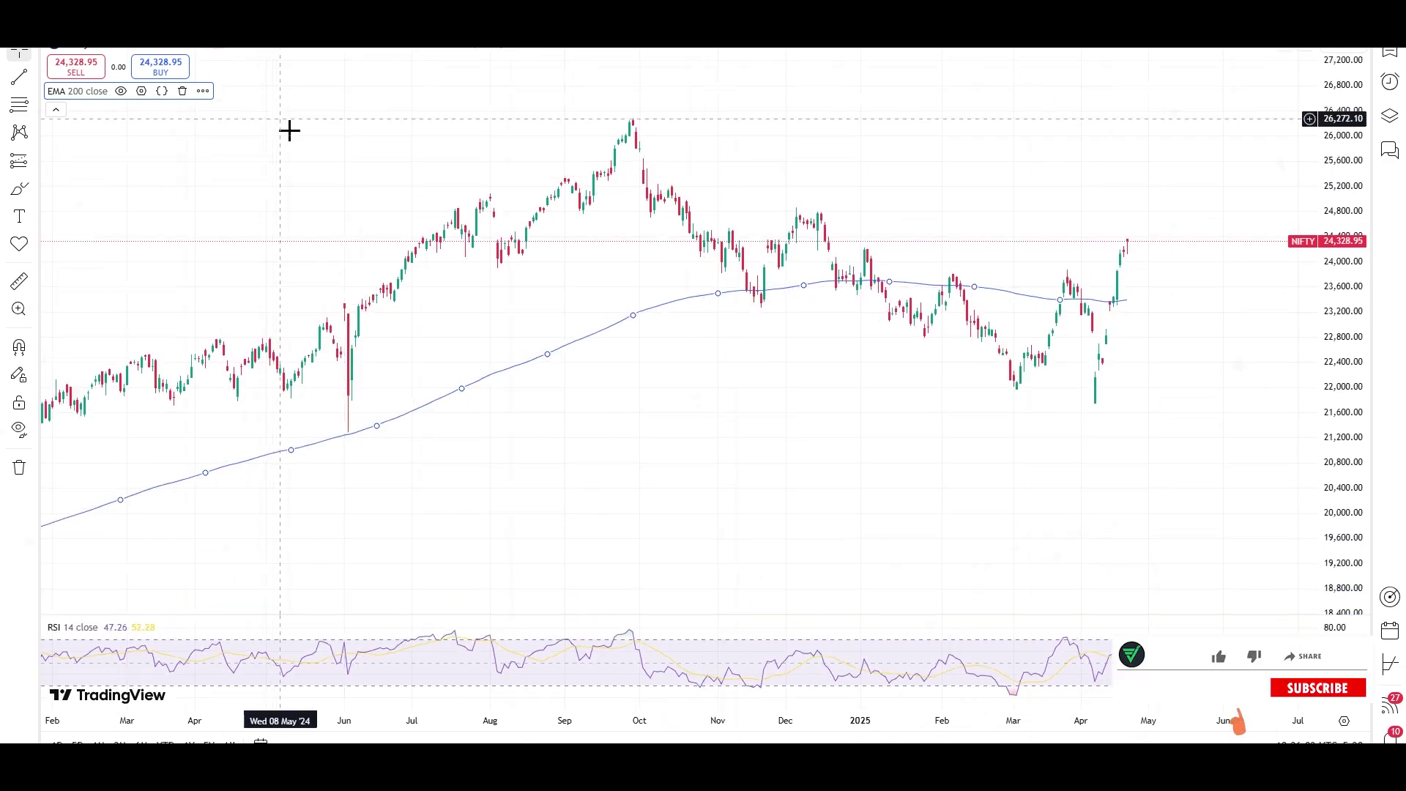
{"action": "scroll", "coordinate": [289, 129], "scroll_direction": "down", "scroll_amount": 5}
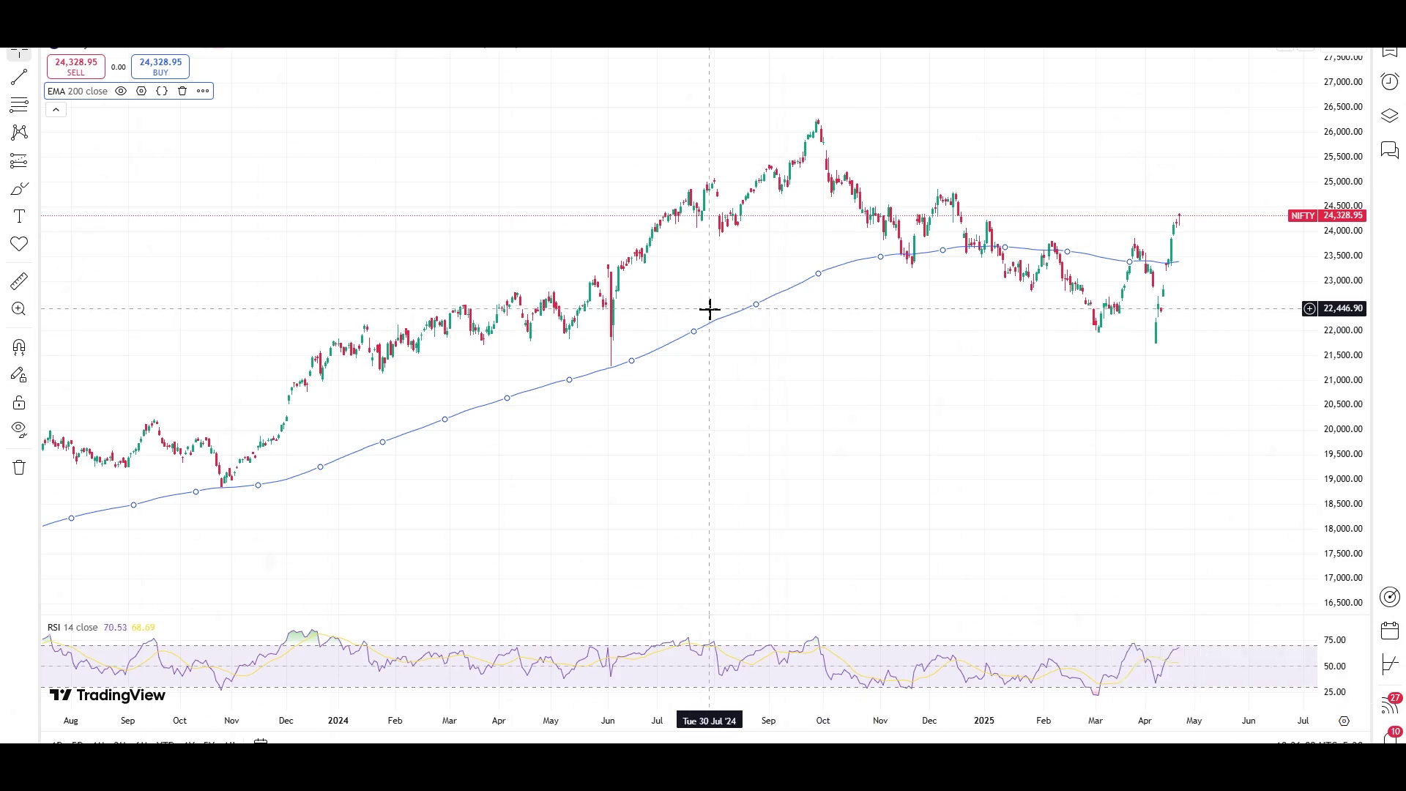
- Search the indicators for "volume" and add the Volume indicator to the chart
{"action": "left_click", "coordinate": [245, 19]}
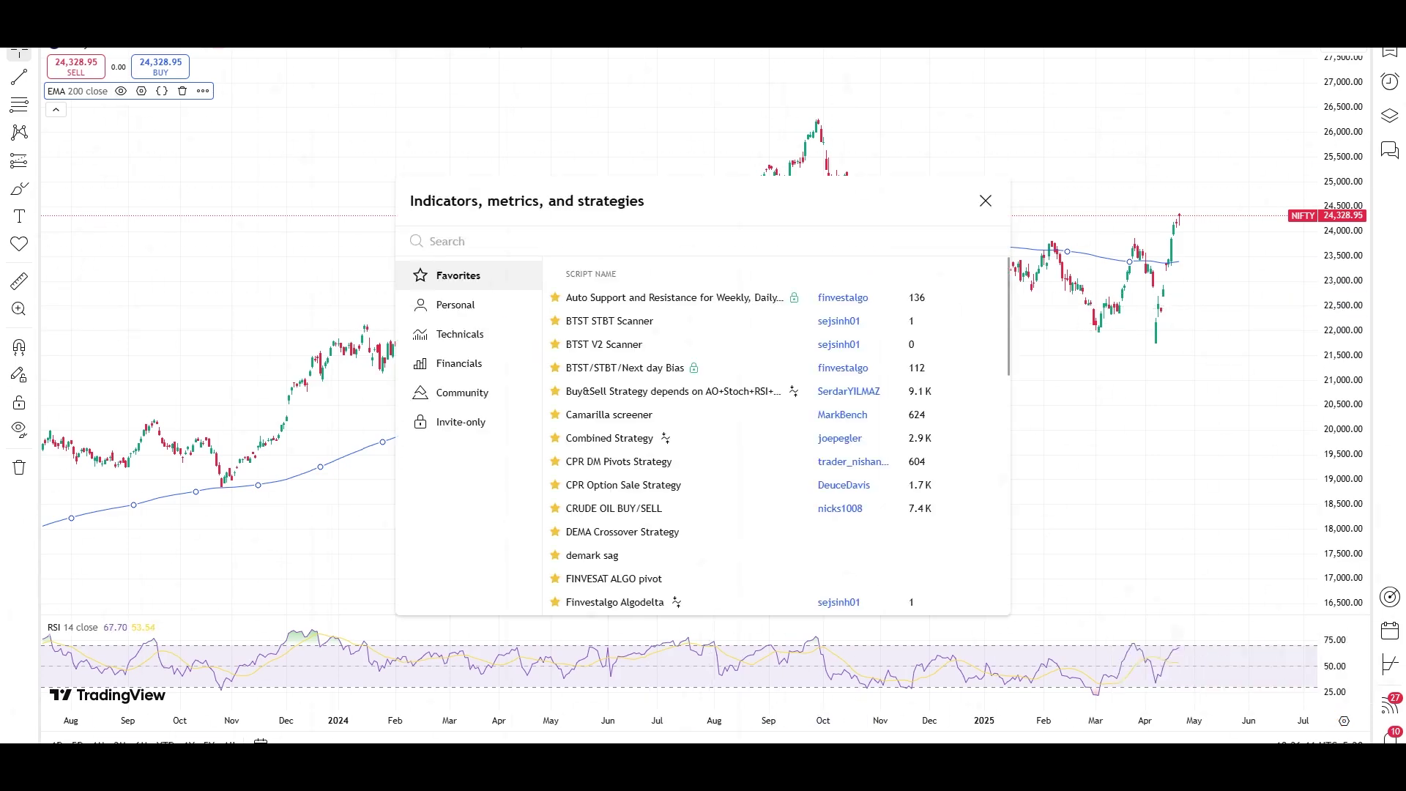
{"action": "type", "text": "volum"}
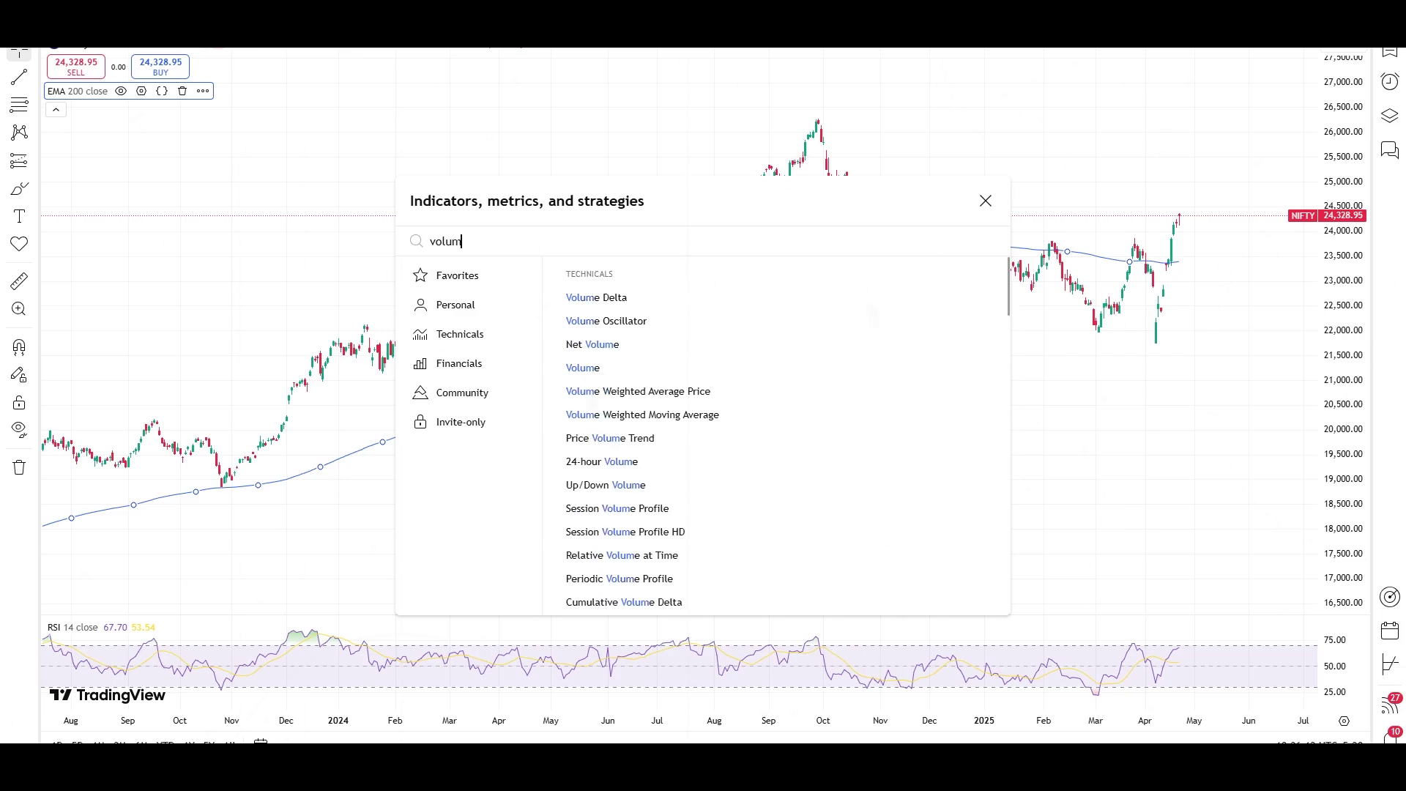
{"action": "type", "text": "e"}
{"action": "left_click", "coordinate": [662, 373]}
{"action": "left_click", "coordinate": [181, 219]}
- Draw a Fibonacci retracement from about 21,040 at the December 2023 price to about 26,270 at the September 2024 peak level, extending to June 2025
{"action": "scroll", "coordinate": [358, 290], "scroll_direction": "up", "scroll_amount": 3}
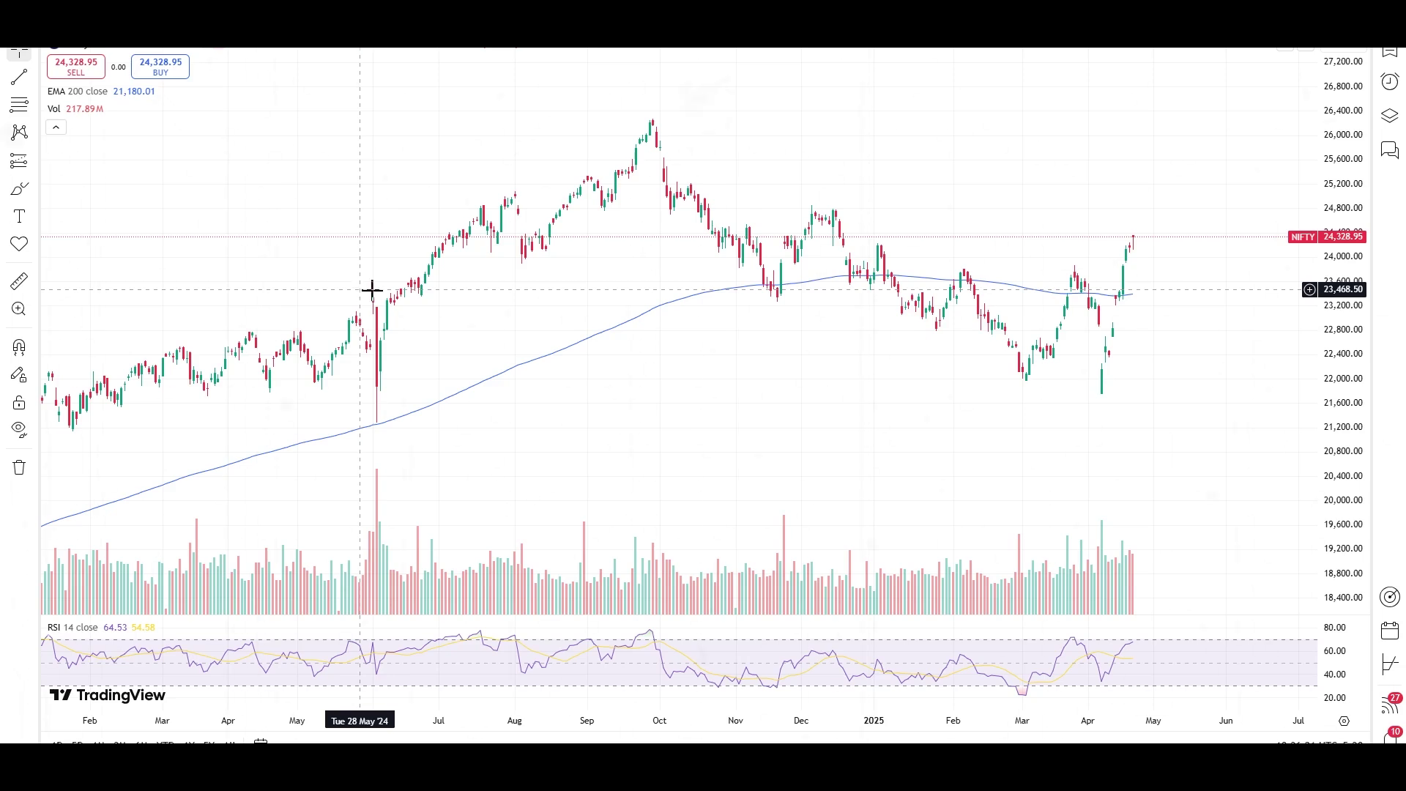
{"action": "scroll", "coordinate": [339, 287], "scroll_direction": "down", "scroll_amount": 3}
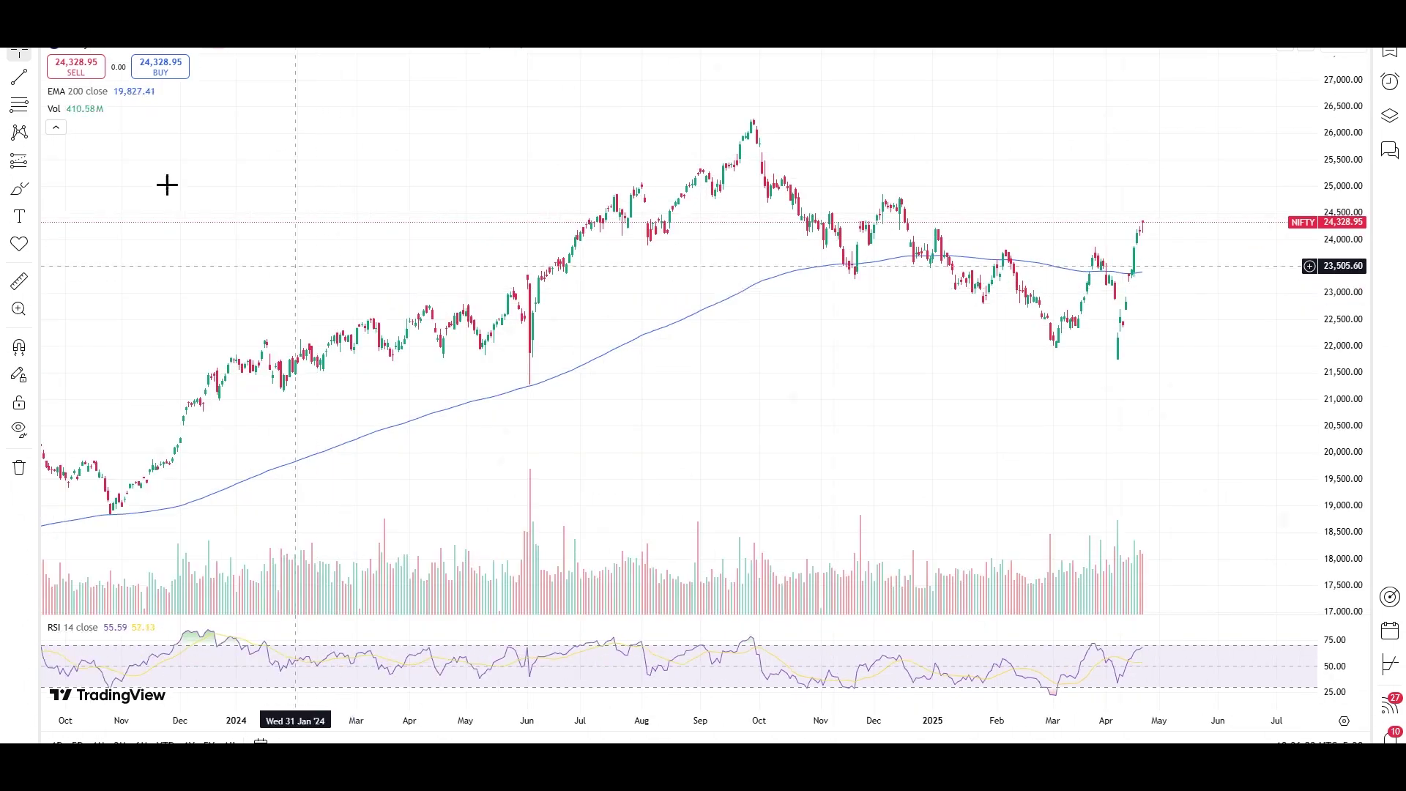
{"action": "left_click", "coordinate": [19, 105]}
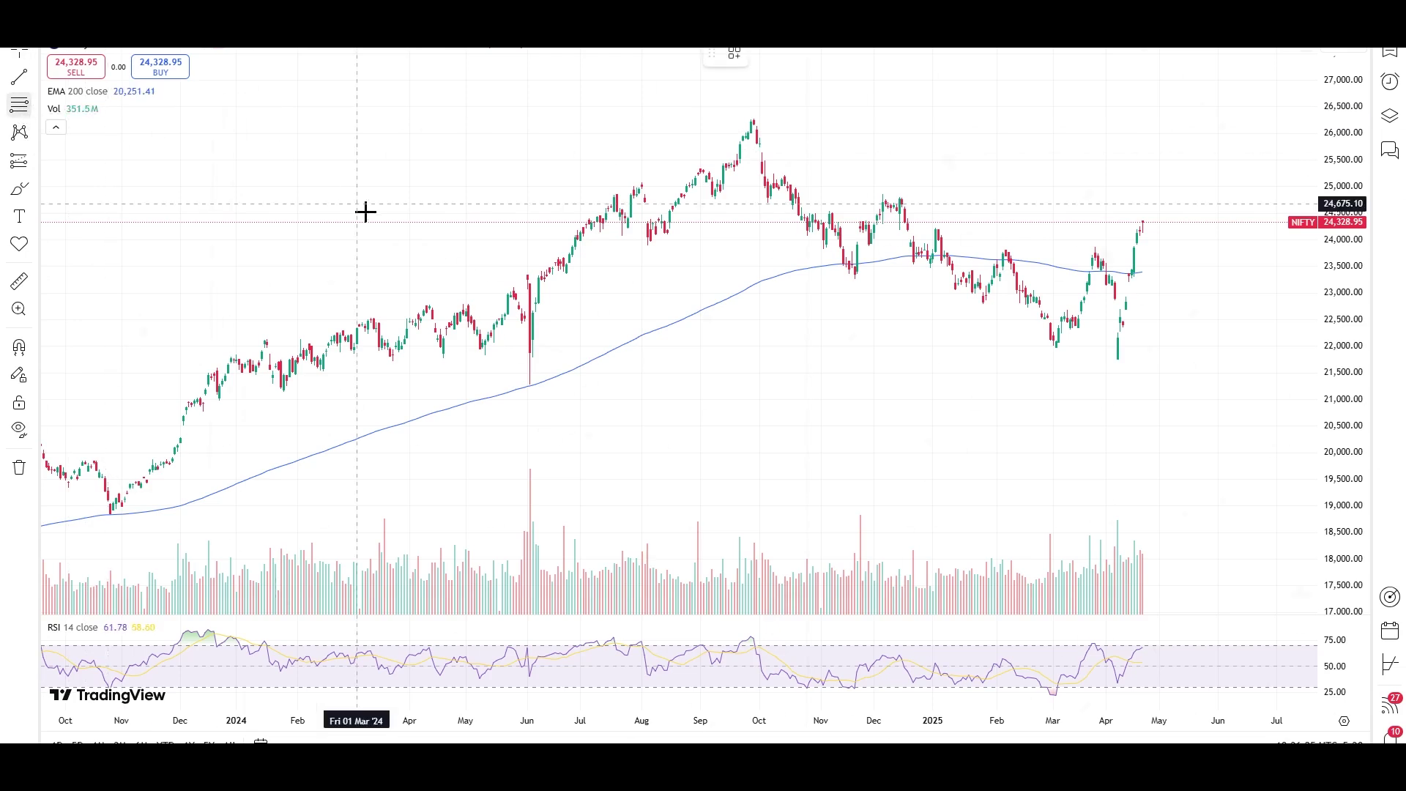
{"action": "scroll", "coordinate": [370, 220], "scroll_direction": "down", "scroll_amount": 3}
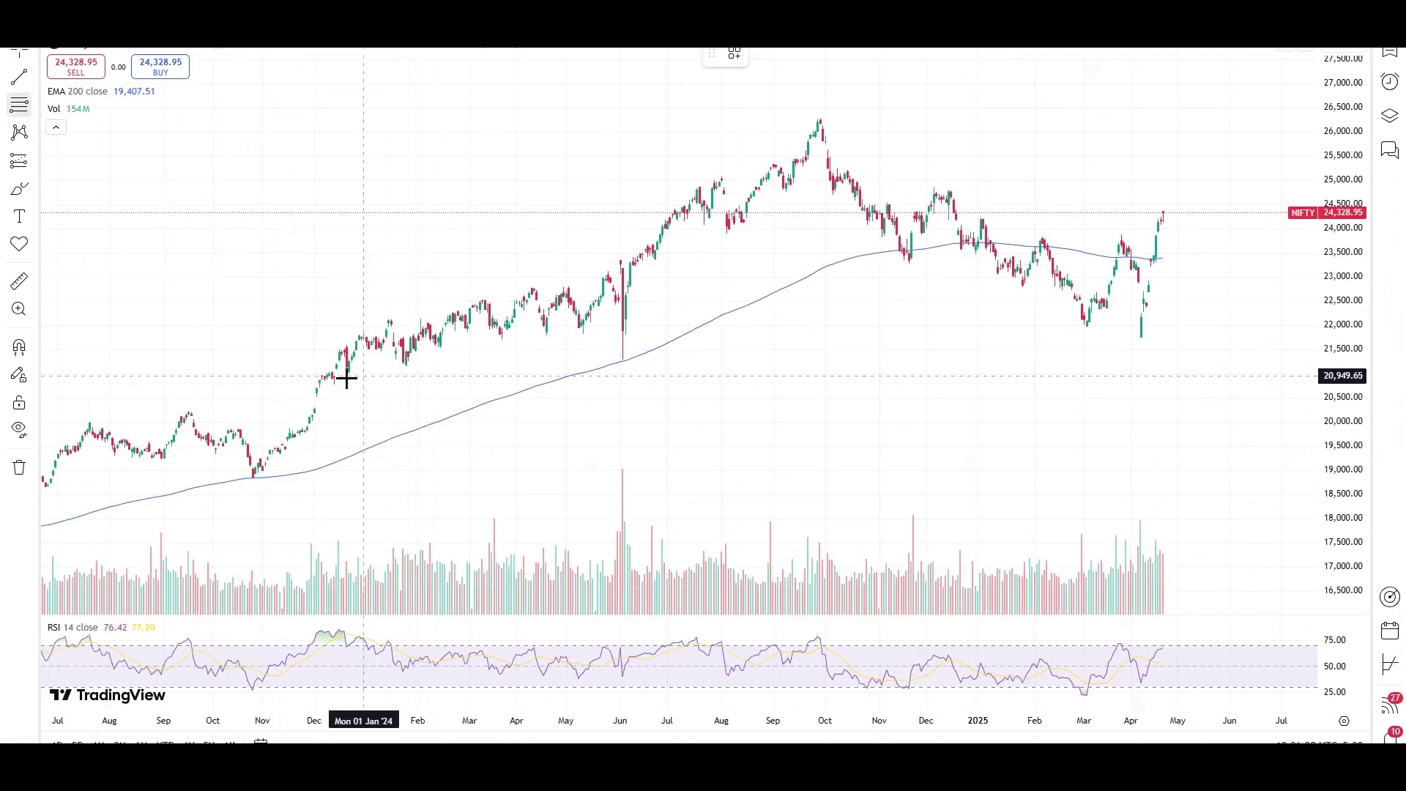
{"action": "left_click", "coordinate": [327, 374]}
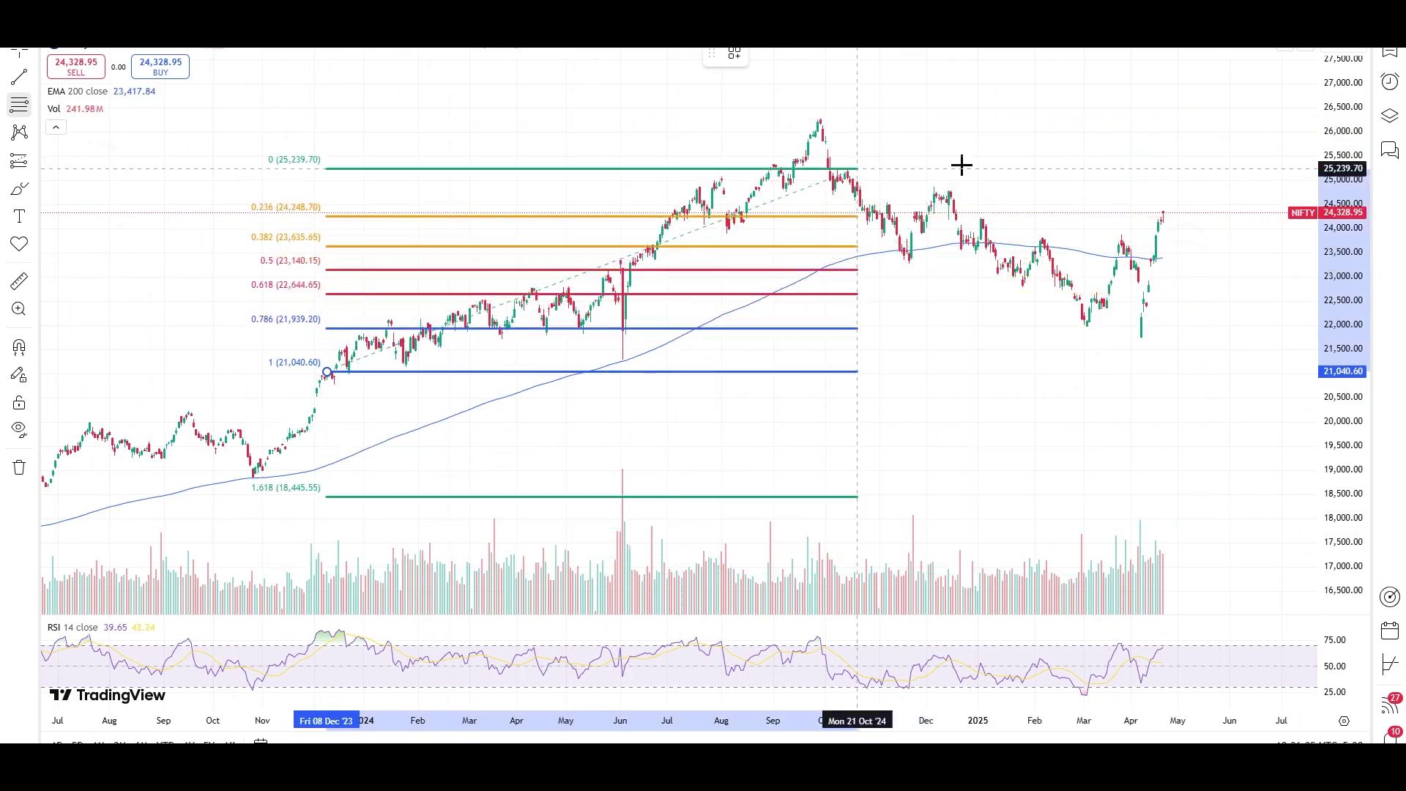
{"action": "left_click", "coordinate": [1236, 121]}
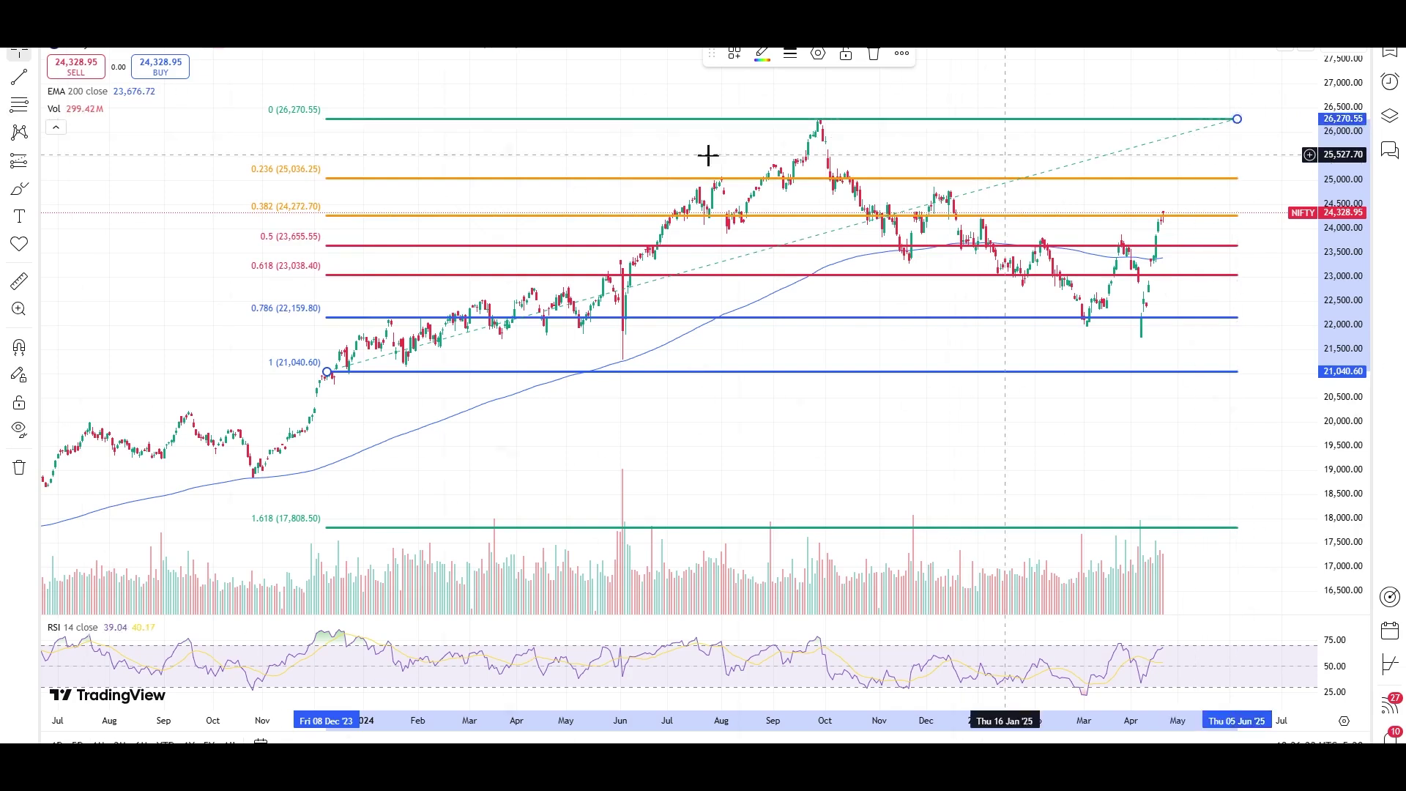
- Move the Fibonacci retracement's starting anchor to about 19,470 in November 2023
{"action": "left_click_drag", "start_coordinate": [486, 173], "coordinate": [376, 188]}
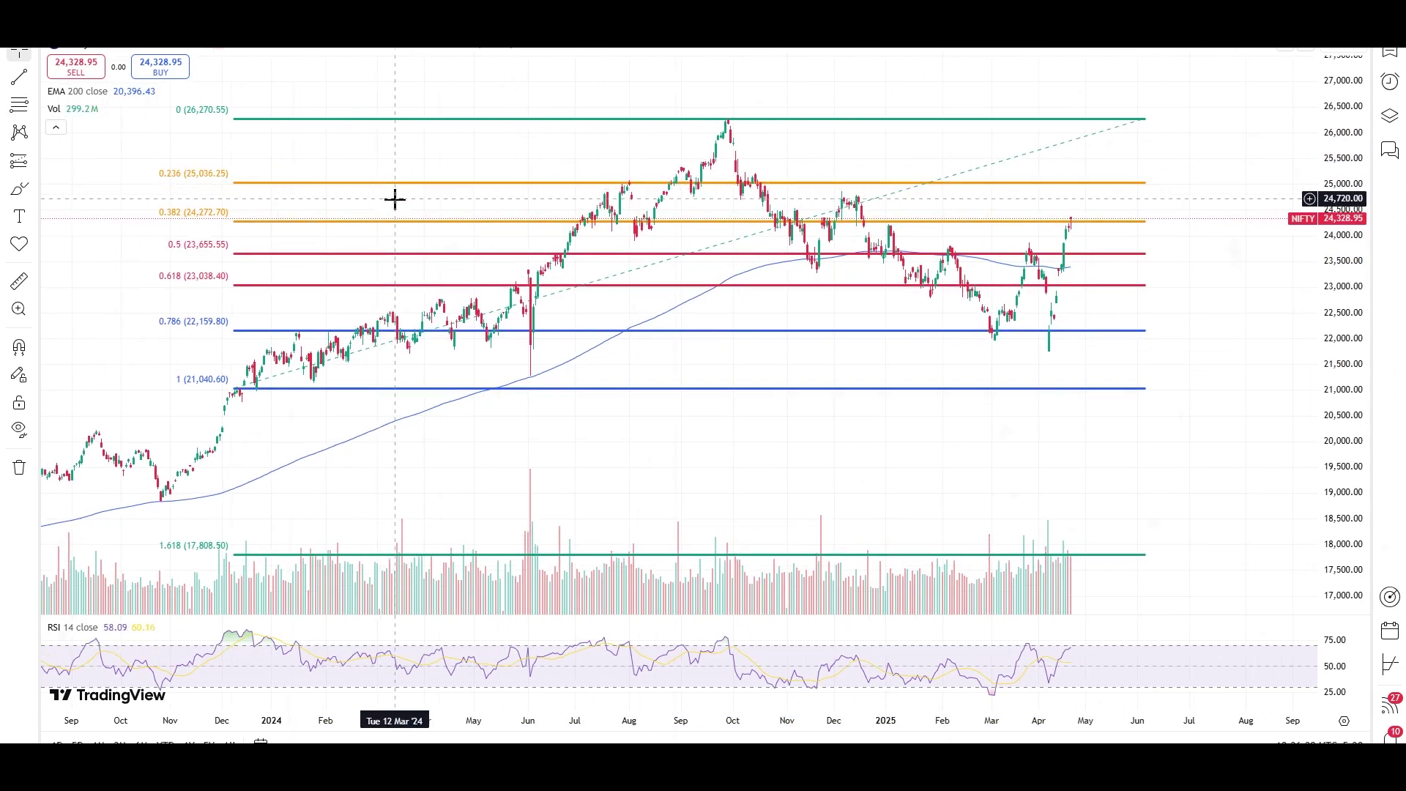
{"action": "left_click_drag", "start_coordinate": [234, 389], "coordinate": [159, 506]}
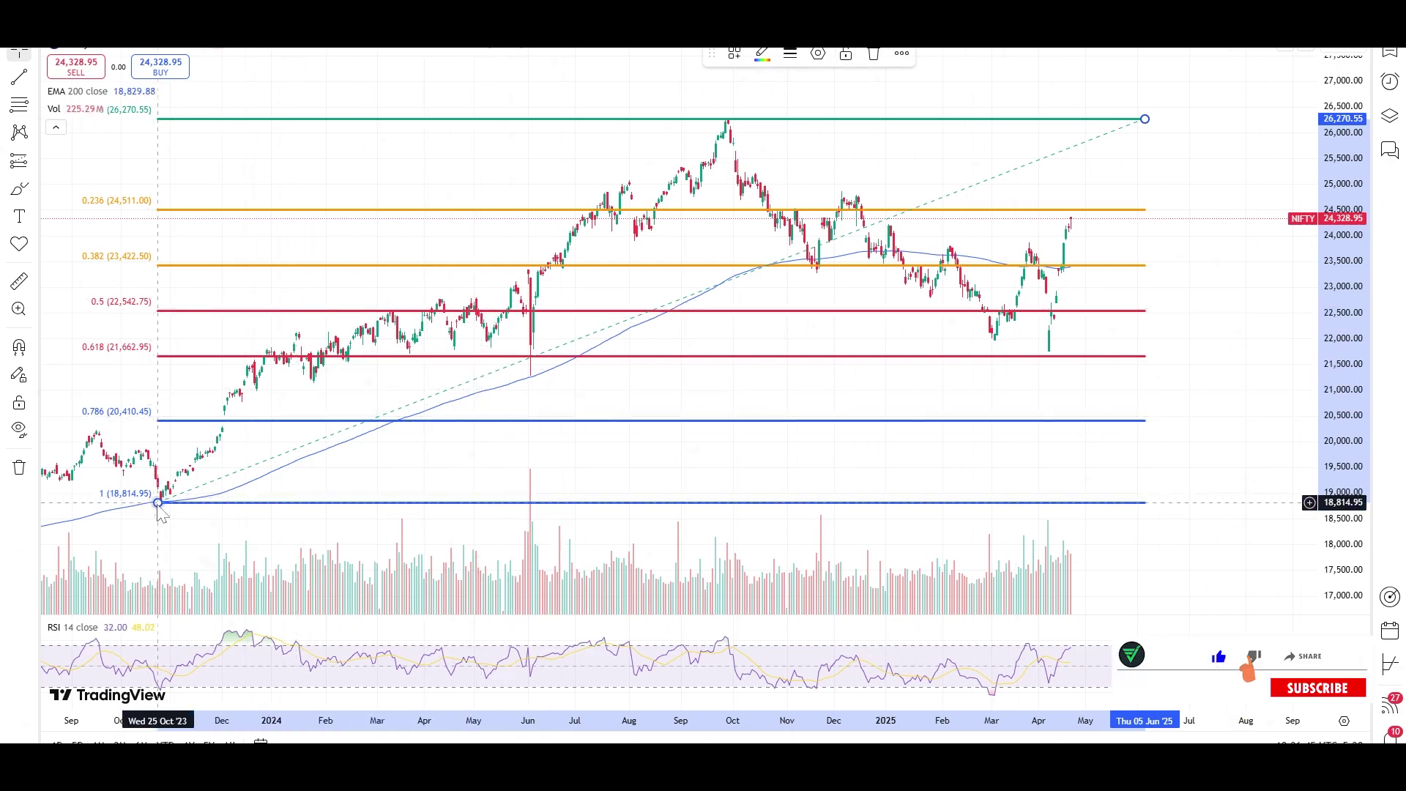
{"action": "left_click_drag", "start_coordinate": [158, 503], "coordinate": [186, 469]}
- Circle the February to April 2025 price lows around the 0.5 and 0.618 retracement levels with the brush
{"action": "left_click", "coordinate": [19, 189]}
{"action": "mouse_move", "coordinate": [983, 280]}
{"action": "left_mouse_down"}
{"action": "mouse_move", "coordinate": [910, 320]}
{"action": "mouse_move", "coordinate": [1065, 302]}
{"action": "mouse_move", "coordinate": [955, 272]}
{"action": "mouse_move", "coordinate": [959, 304]}
{"action": "left_mouse_up"}
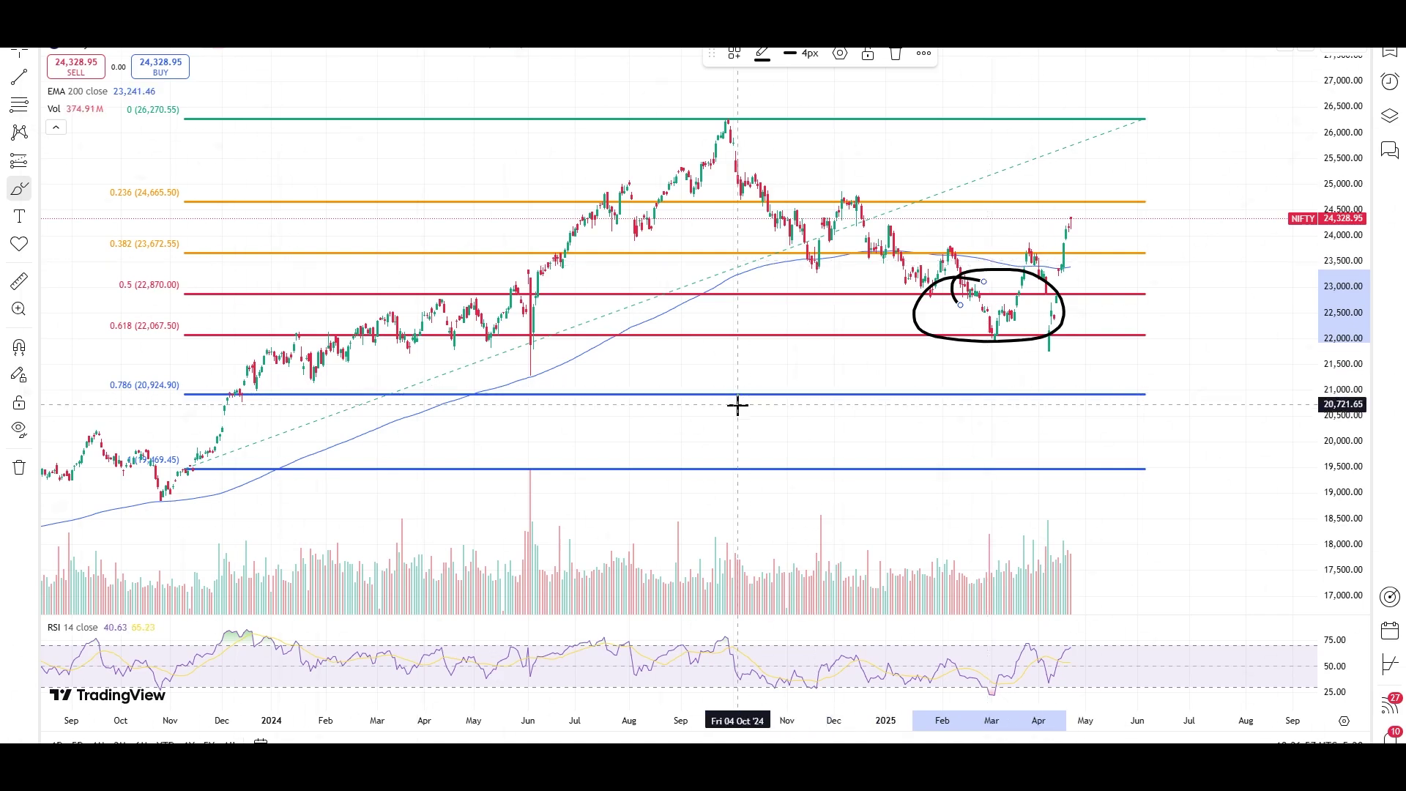
- Draw a rising trend line under the RSI lows from about 18.6 on 5 Feb 2025 to about 36.9 on 28 Apr 2025
{"action": "scroll", "coordinate": [735, 402], "scroll_direction": "down", "scroll_amount": 1}
{"action": "left_click", "coordinate": [20, 78]}
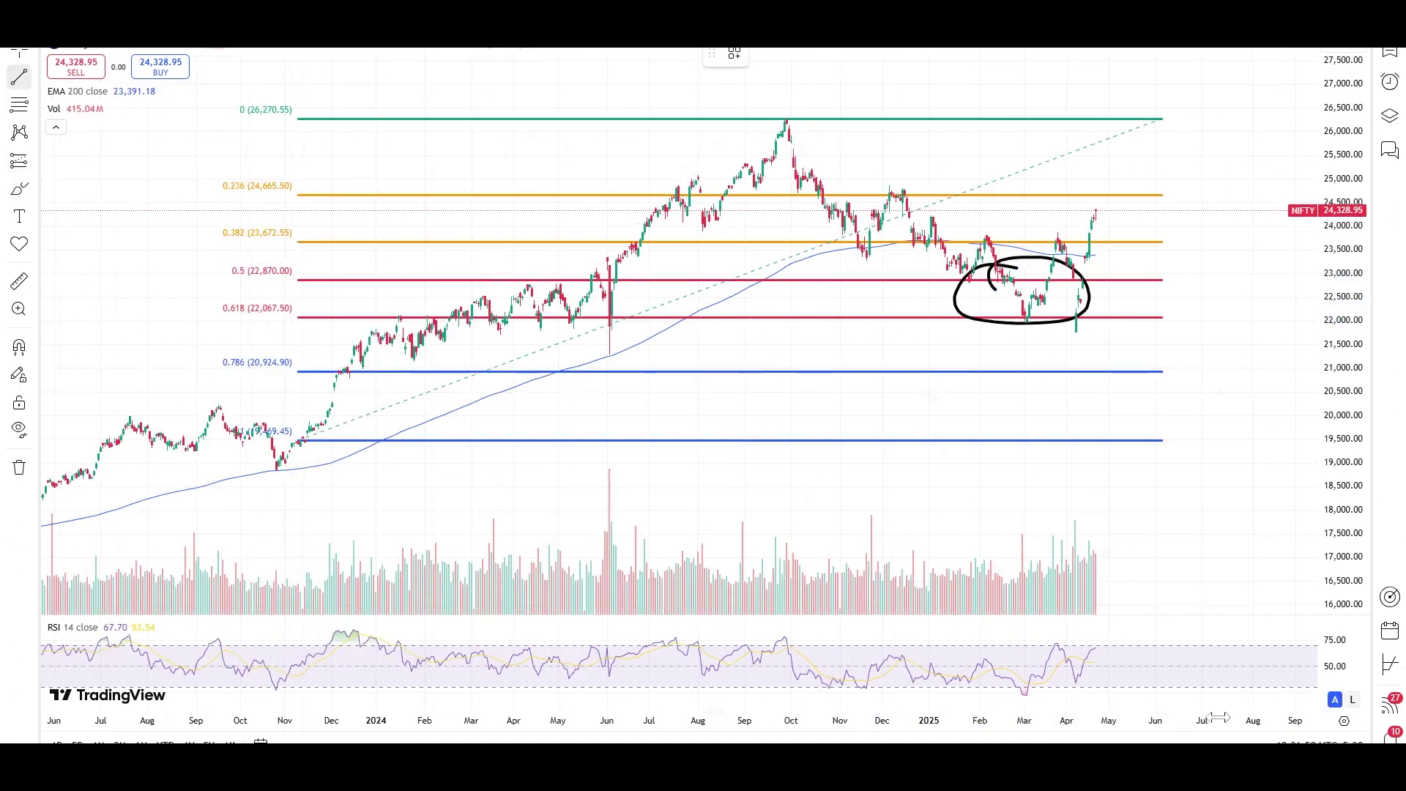
{"action": "left_click", "coordinate": [986, 699]}
{"action": "left_click", "coordinate": [1102, 681]}
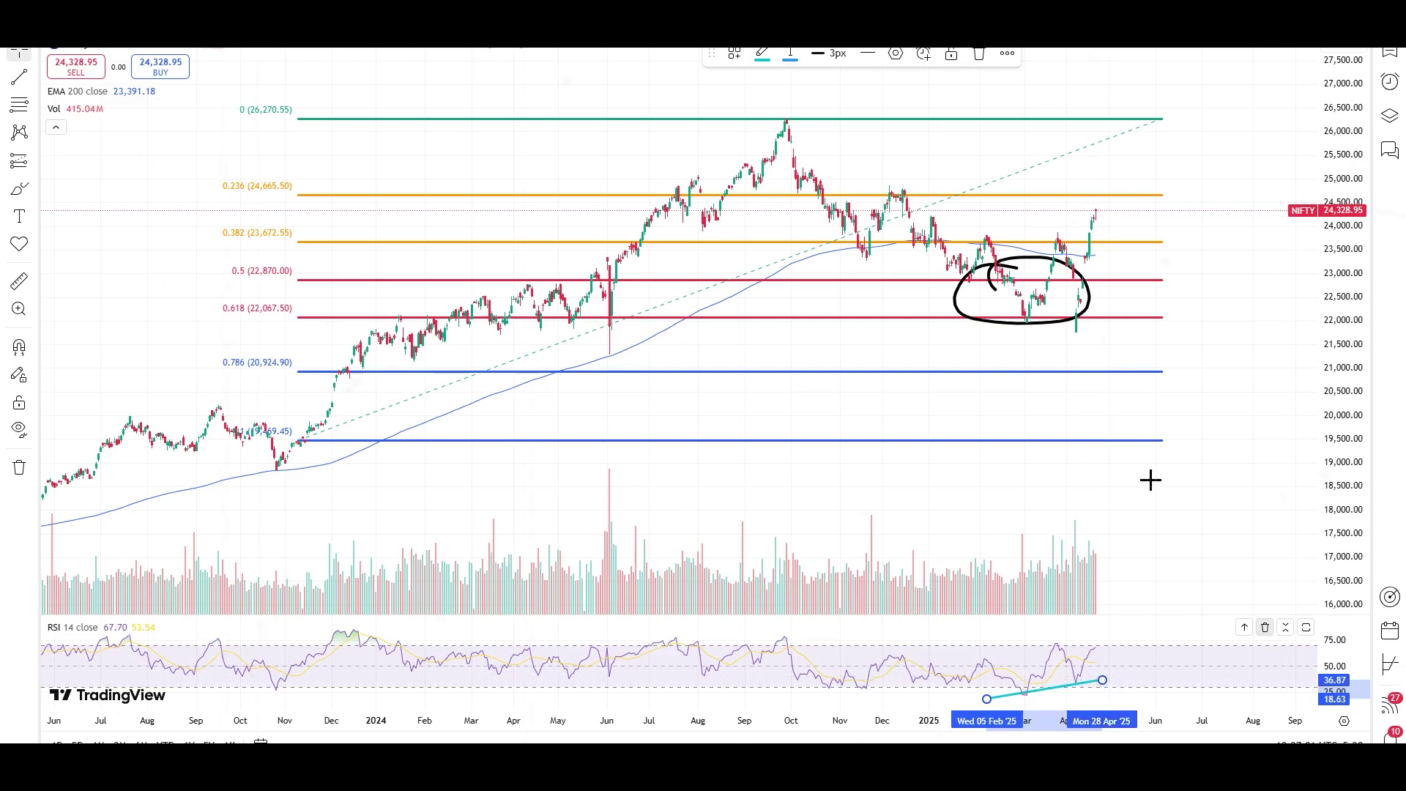
{"action": "left_click", "coordinate": [1025, 250]}
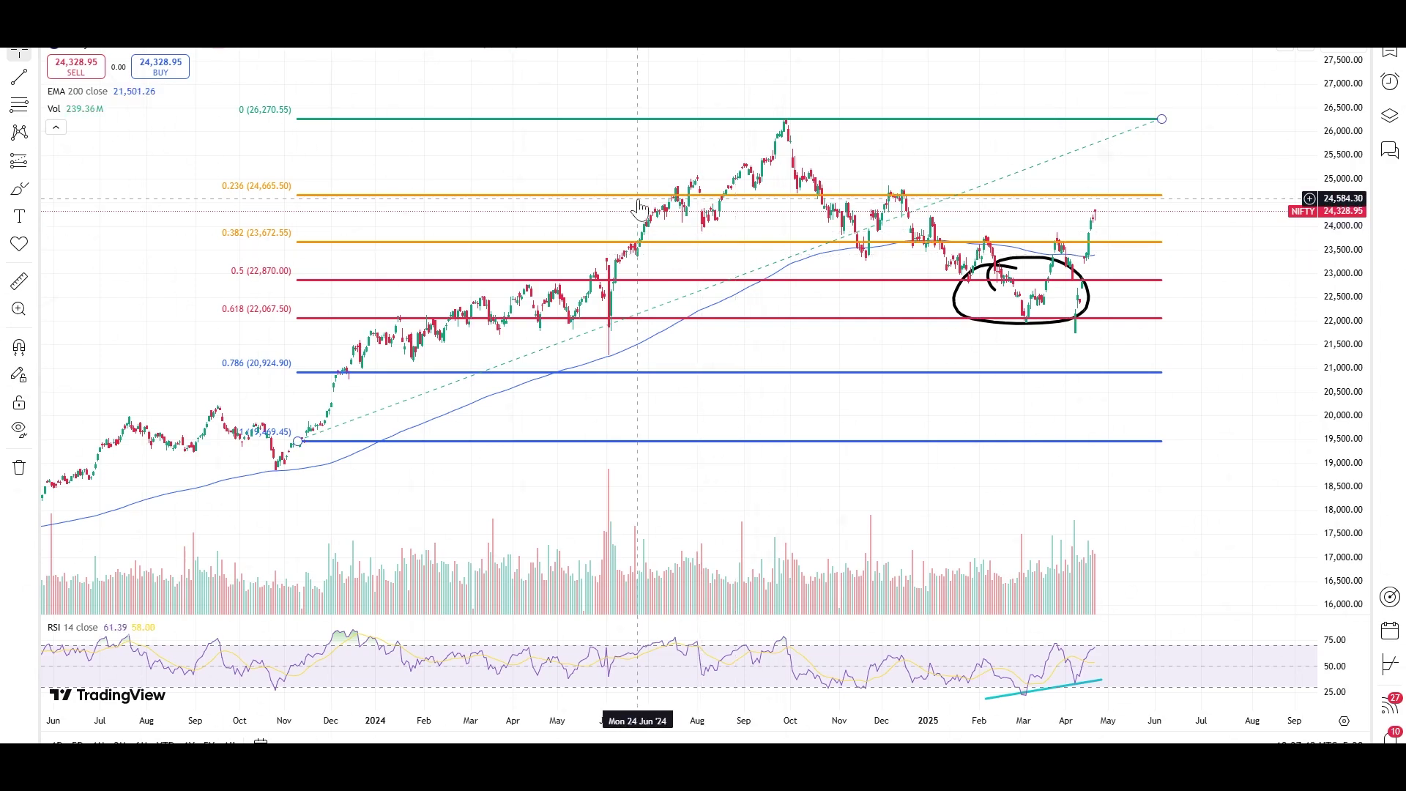
- Switch to Chartink, search the screeners for "finvestalgo" and open the Finvestalgo.com swing screener with MTF RSI, retracement and 200ema
{"action": "key", "text": "F11"}
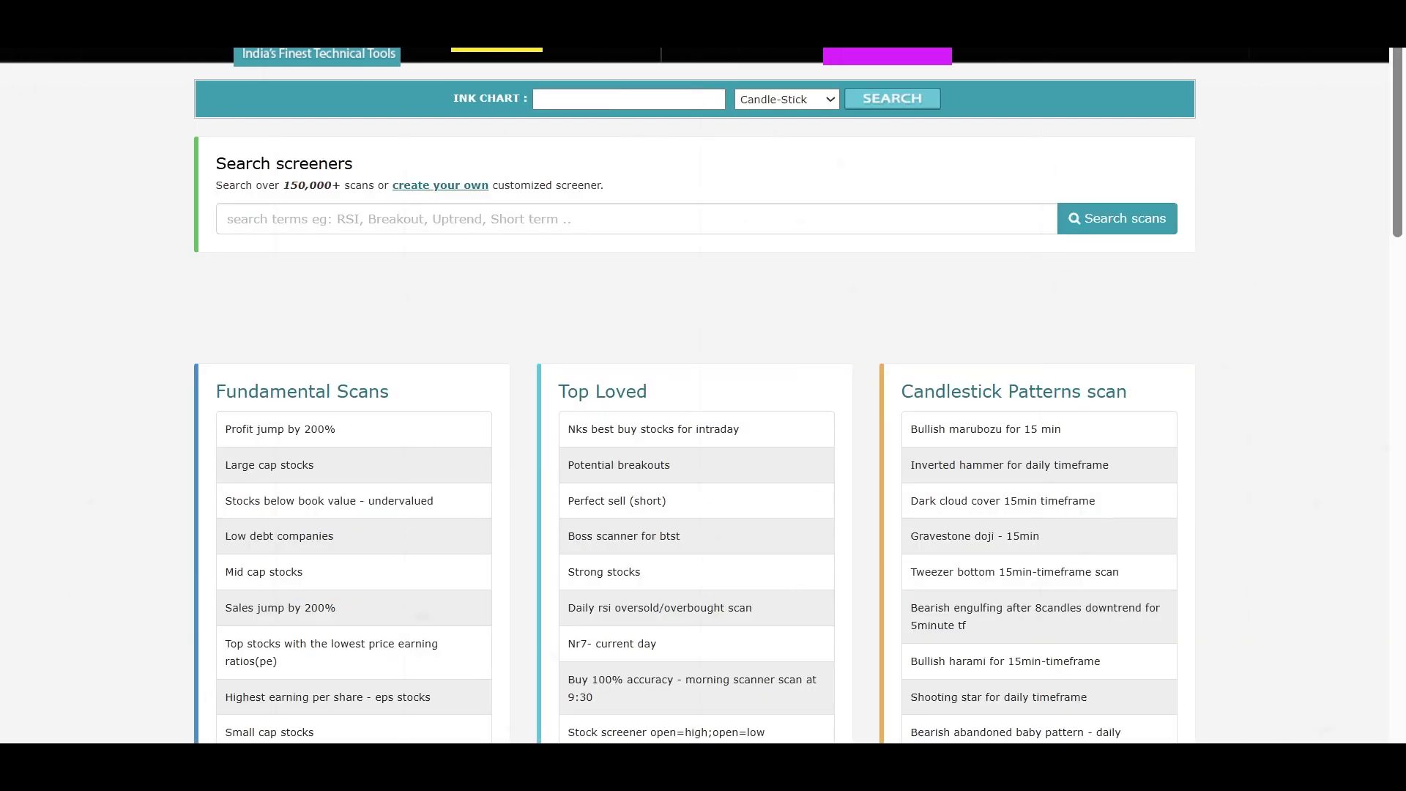
{"action": "left_click", "coordinate": [403, 219]}
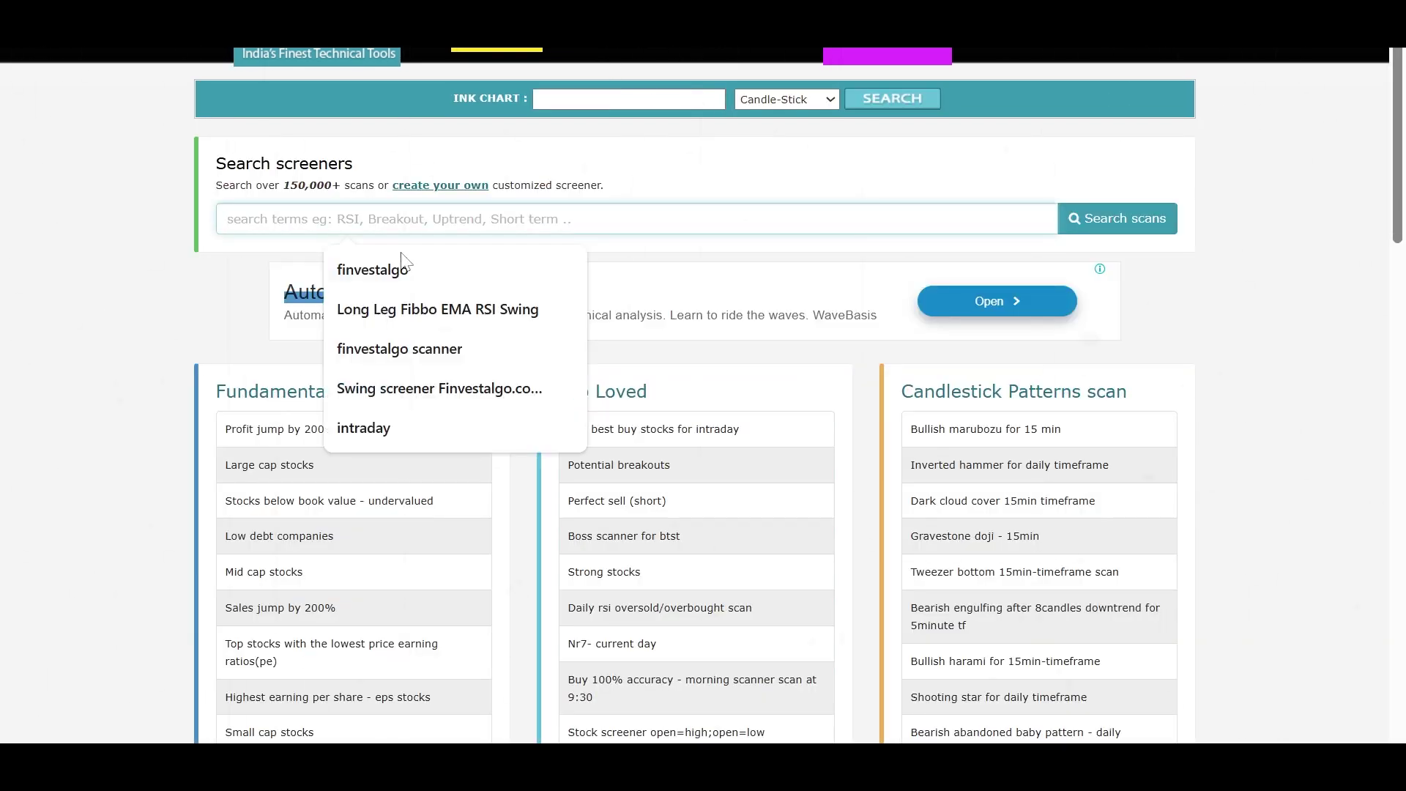
{"action": "left_click", "coordinate": [416, 279]}
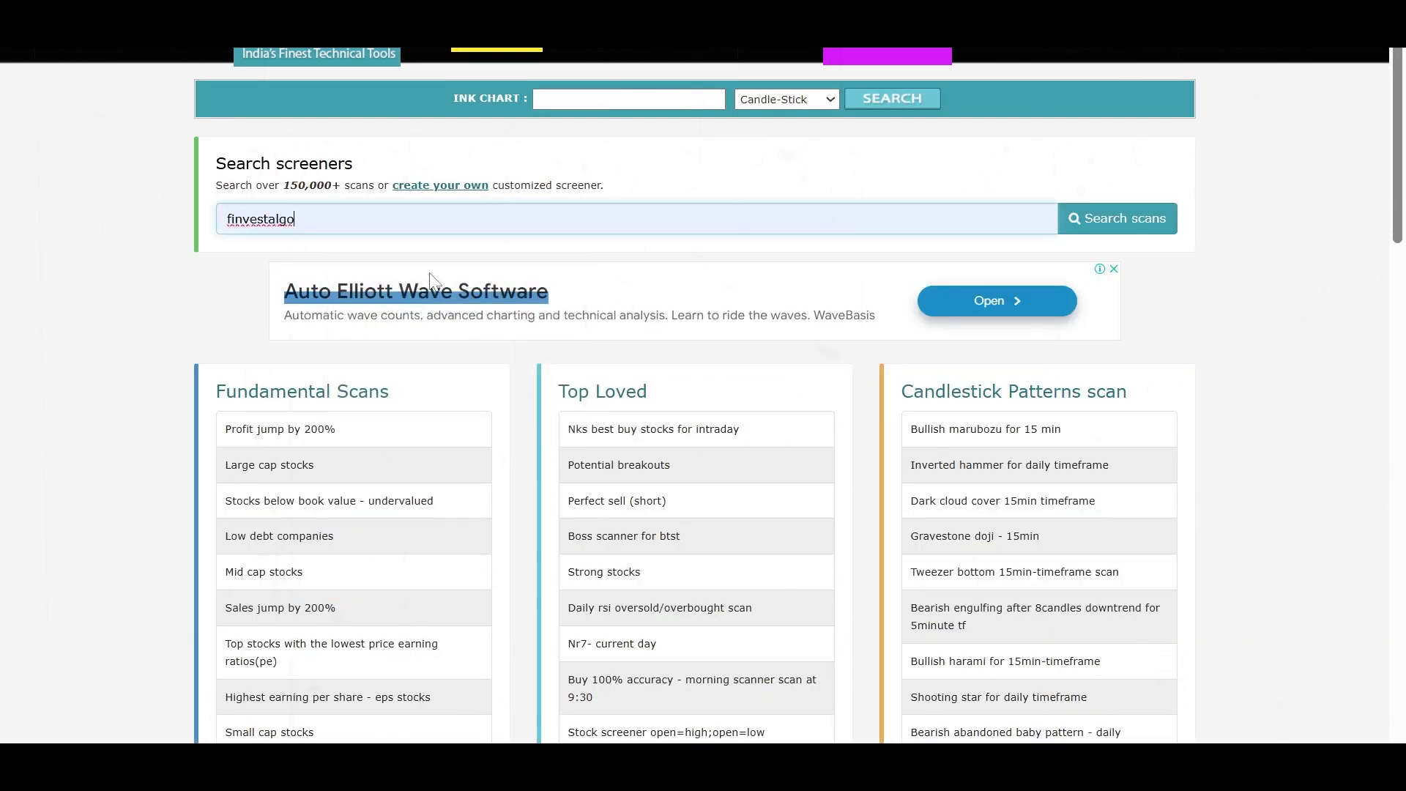
{"action": "left_click", "coordinate": [1131, 225]}
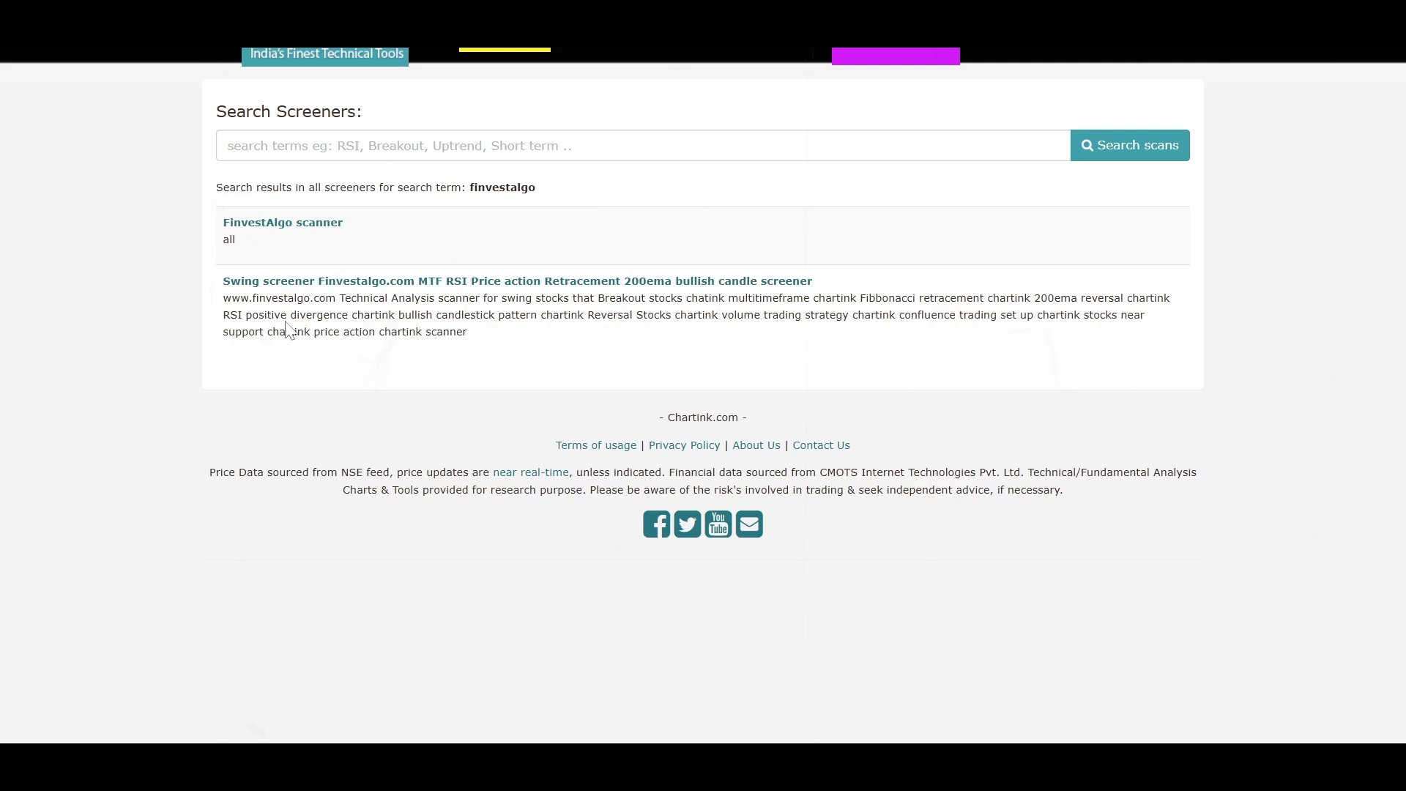
{"action": "left_click", "coordinate": [442, 283]}
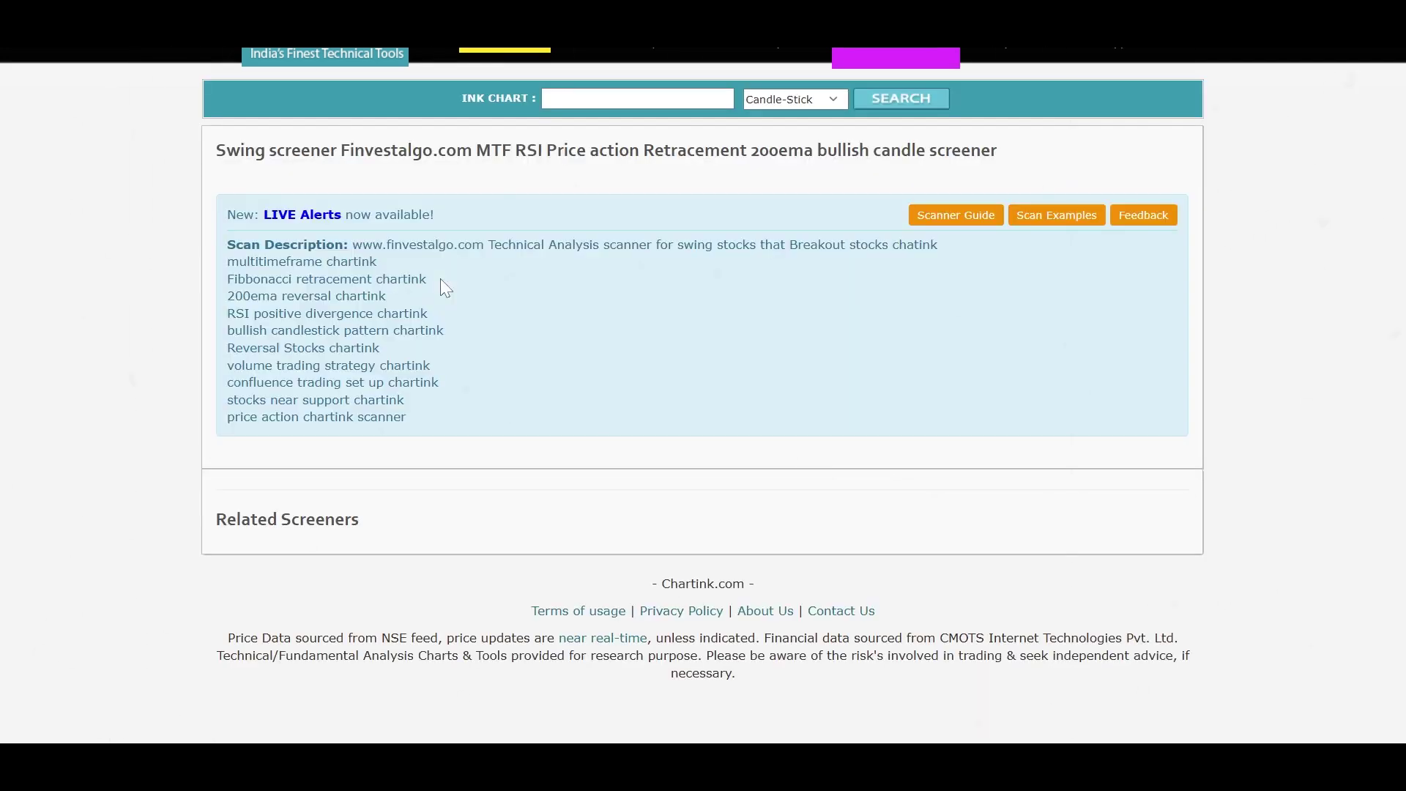
- Look through the swing screener page, from its scan conditions and filtered stocks table to the backtest history
{"action": "scroll", "coordinate": [441, 280], "scroll_direction": "down", "scroll_amount": 10}
{"action": "scroll", "coordinate": [441, 280], "scroll_direction": "down", "scroll_amount": 4}
{"action": "scroll", "coordinate": [441, 280], "scroll_direction": "down", "scroll_amount": 3}
{"action": "scroll", "coordinate": [441, 280], "scroll_direction": "up", "scroll_amount": 12}
{"action": "scroll", "coordinate": [584, 573], "scroll_direction": "down", "scroll_amount": 2}
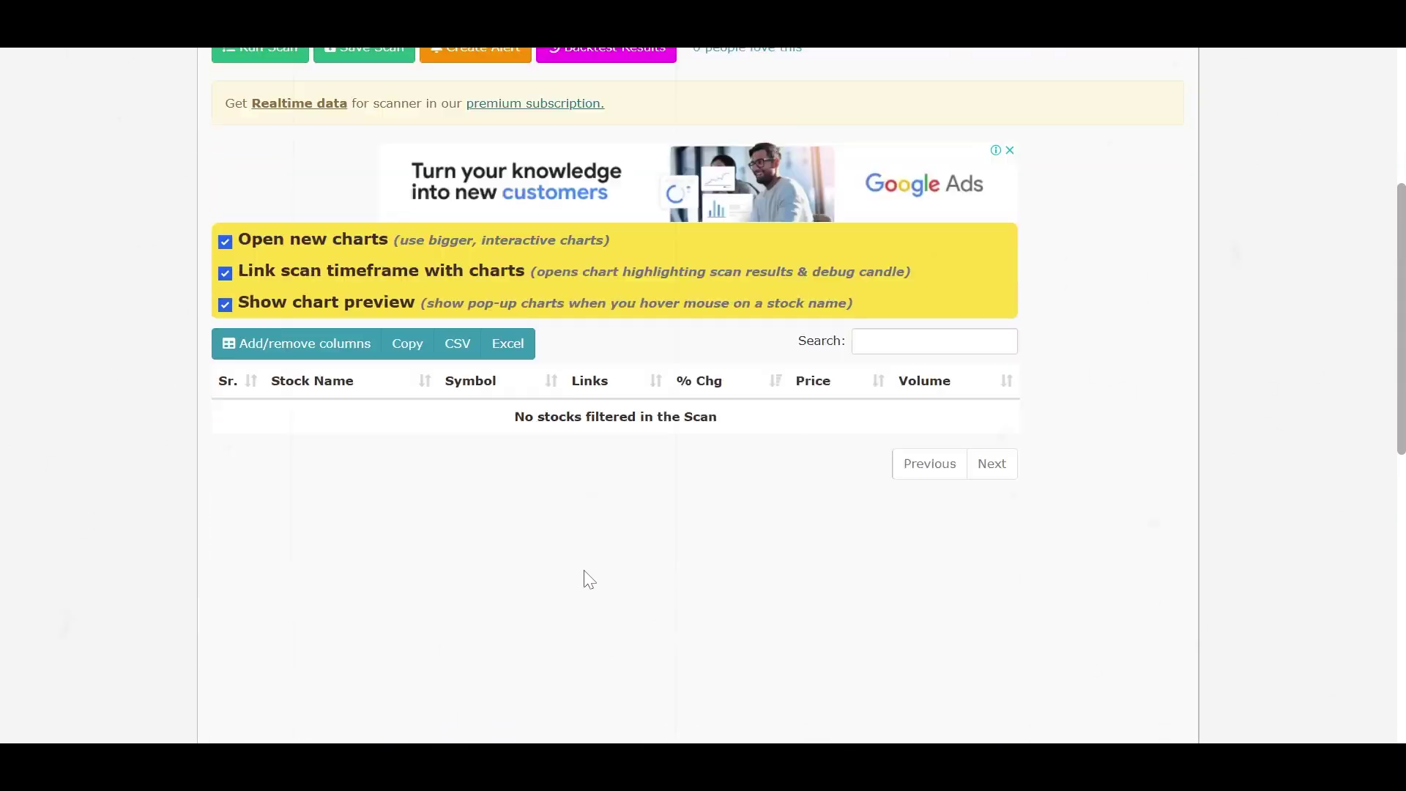
{"action": "scroll", "coordinate": [585, 575], "scroll_direction": "down", "scroll_amount": 3}
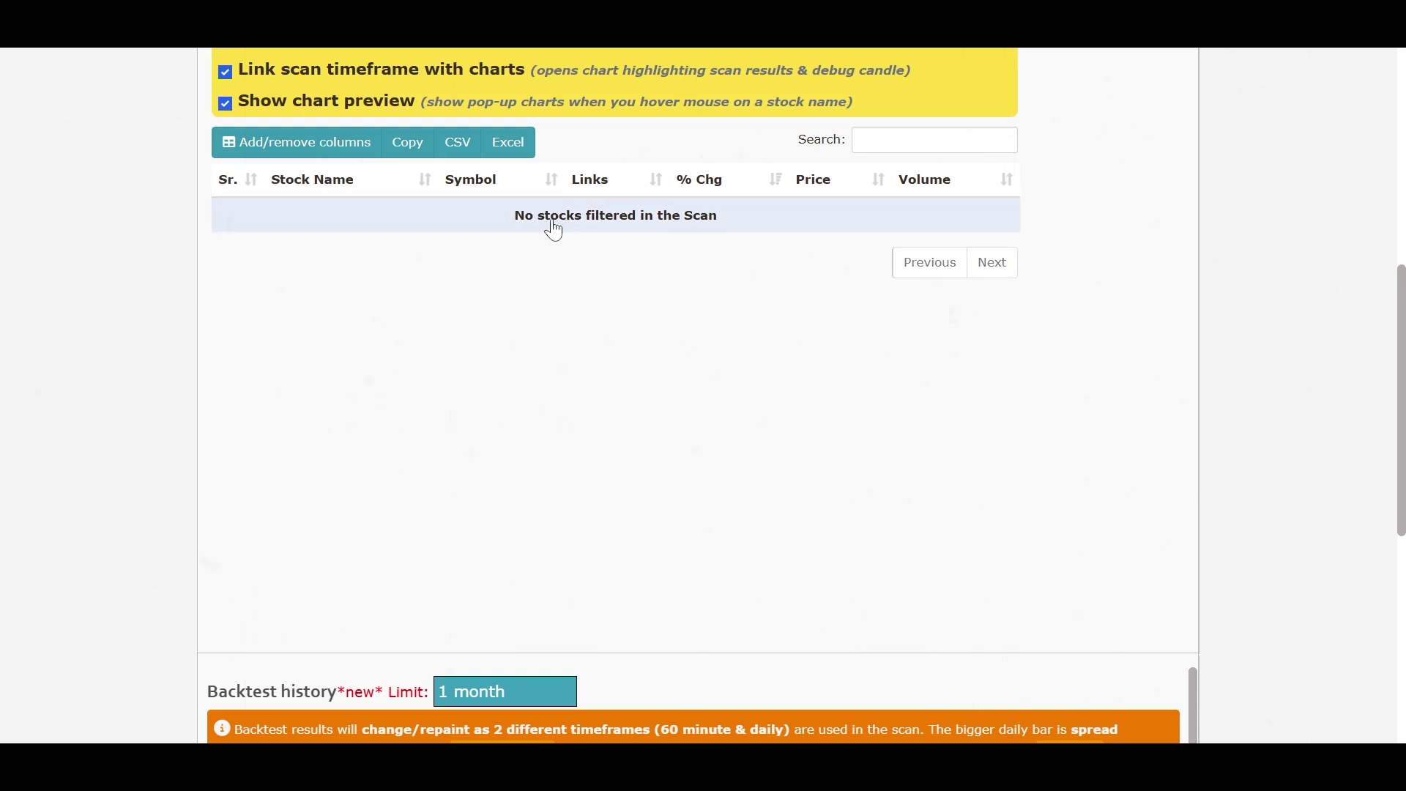
{"action": "scroll", "coordinate": [651, 326], "scroll_direction": "down", "scroll_amount": 4}
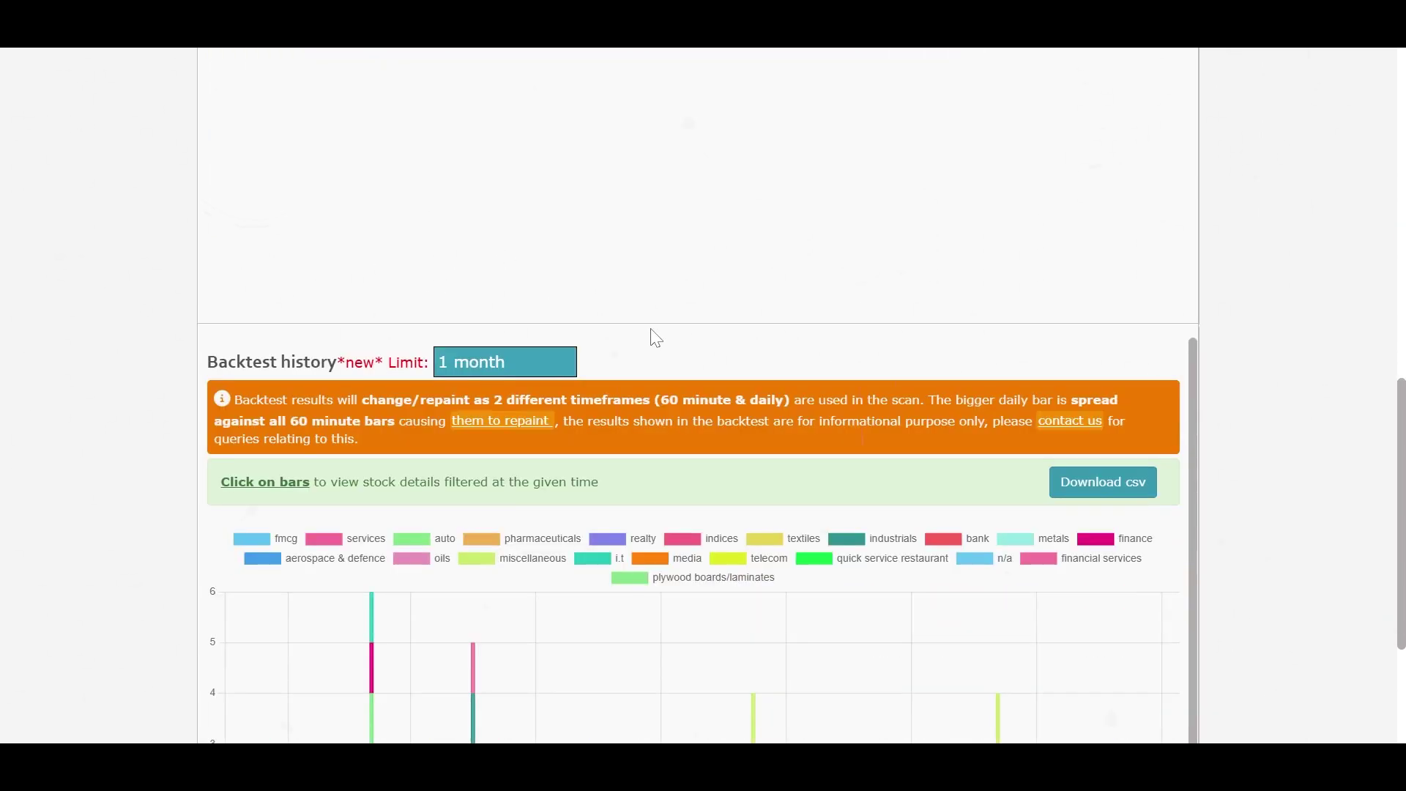
- Choose 1 month as the backtest history limit
{"action": "left_click_drag", "start_coordinate": [207, 362], "coordinate": [320, 362]}
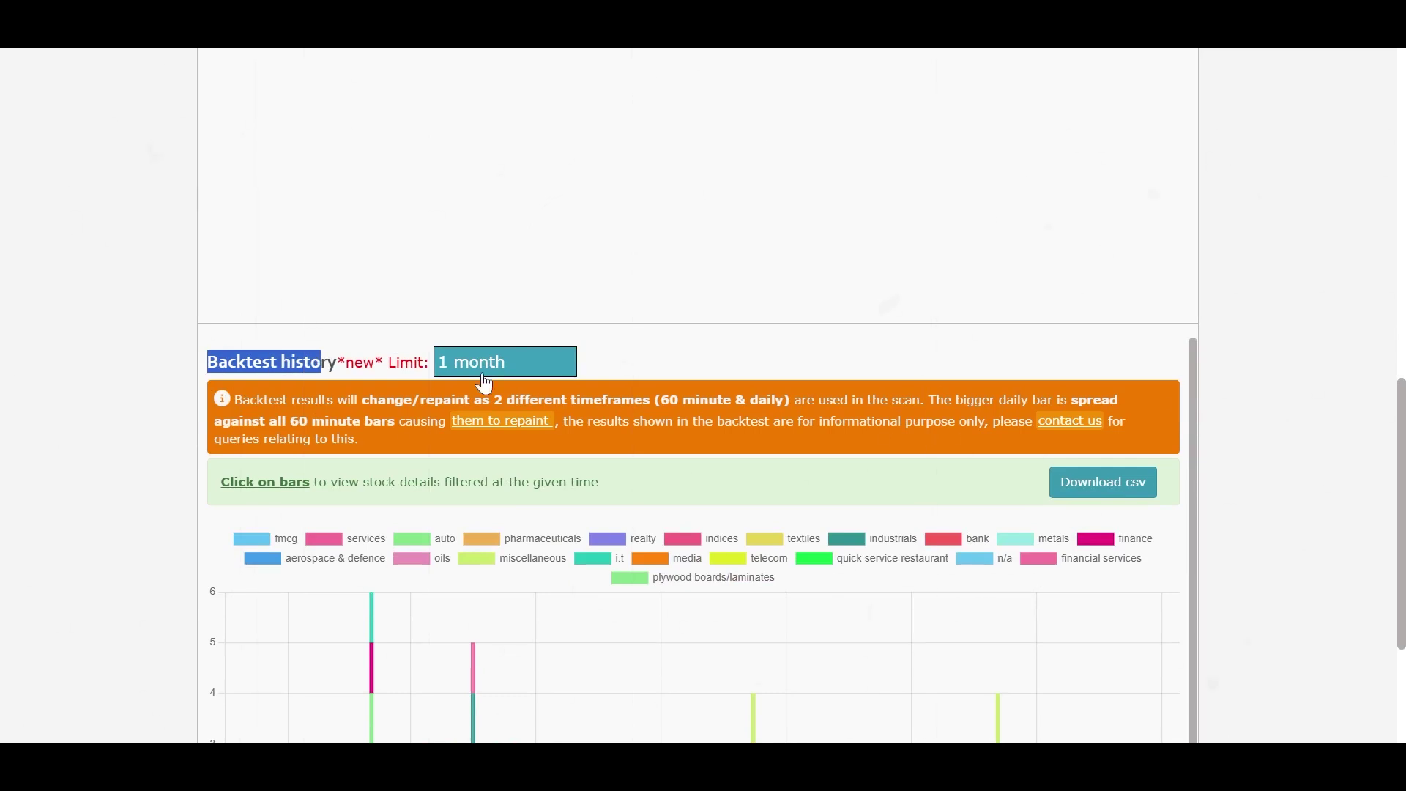
{"action": "left_click", "coordinate": [500, 362]}
{"action": "left_click", "coordinate": [493, 394]}
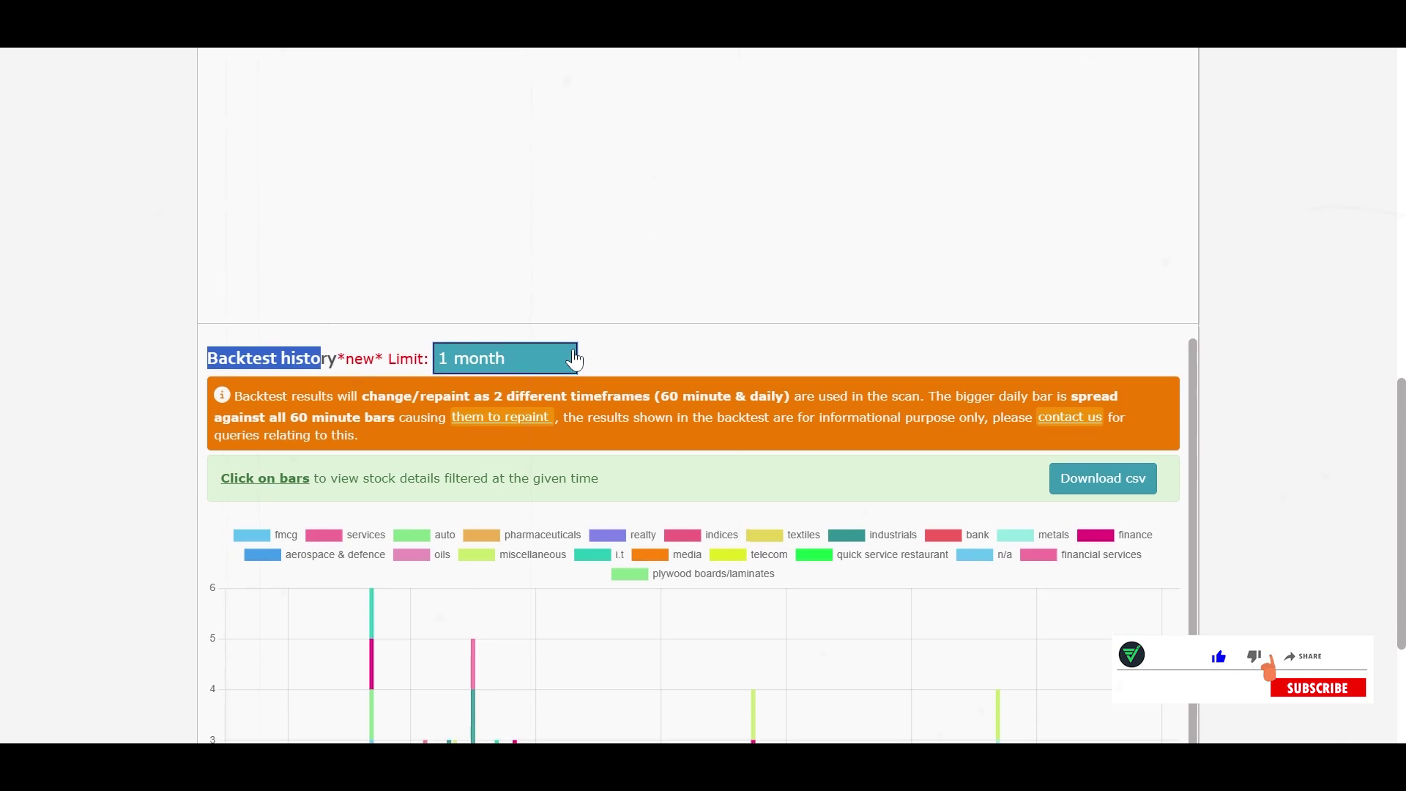
{"action": "scroll", "coordinate": [575, 359], "scroll_direction": "down", "scroll_amount": 1}
{"action": "scroll", "coordinate": [782, 506], "scroll_direction": "up", "scroll_amount": 1}
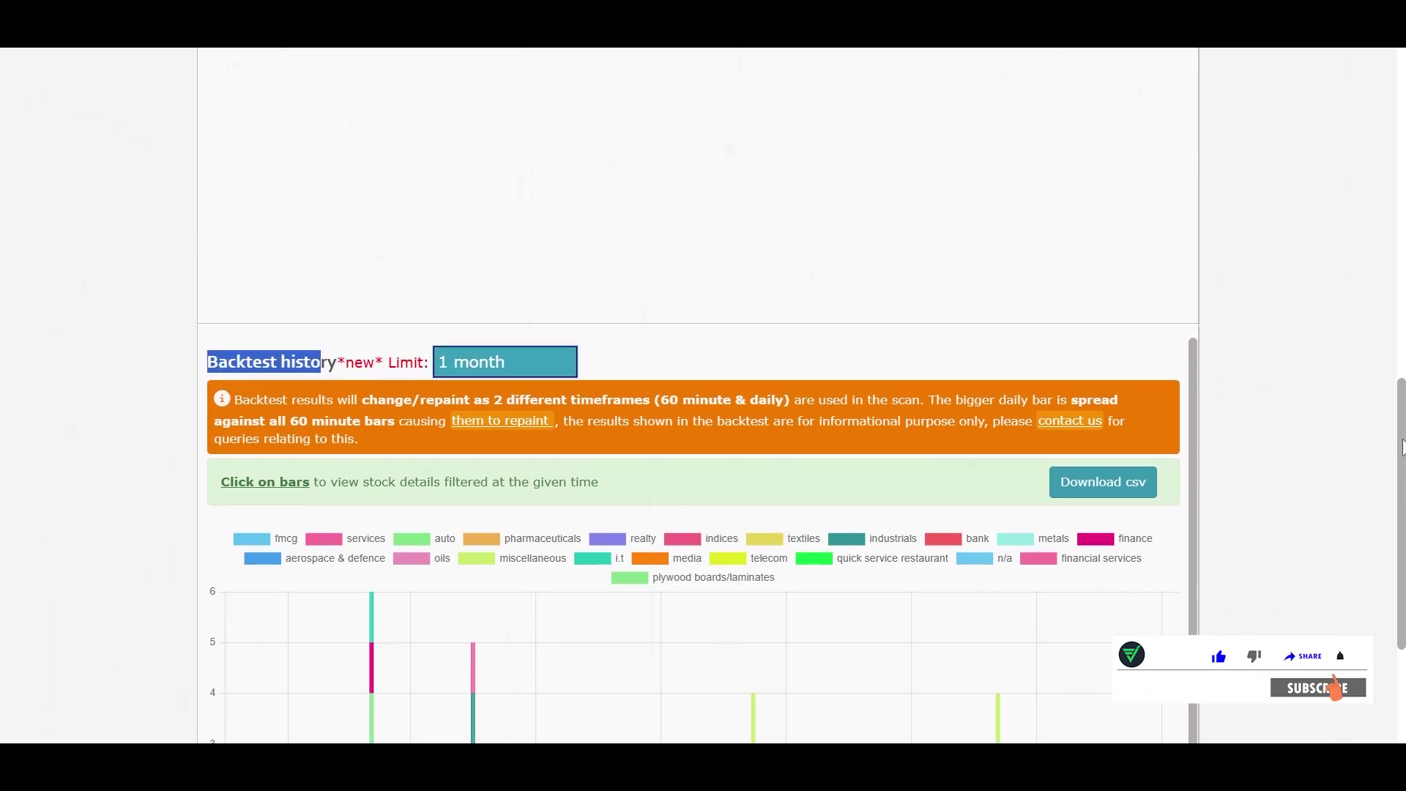
- Download the backtest results as CSV and open the downloaded file in Excel
{"action": "scroll", "coordinate": [1400, 448], "scroll_direction": "down", "scroll_amount": 4}
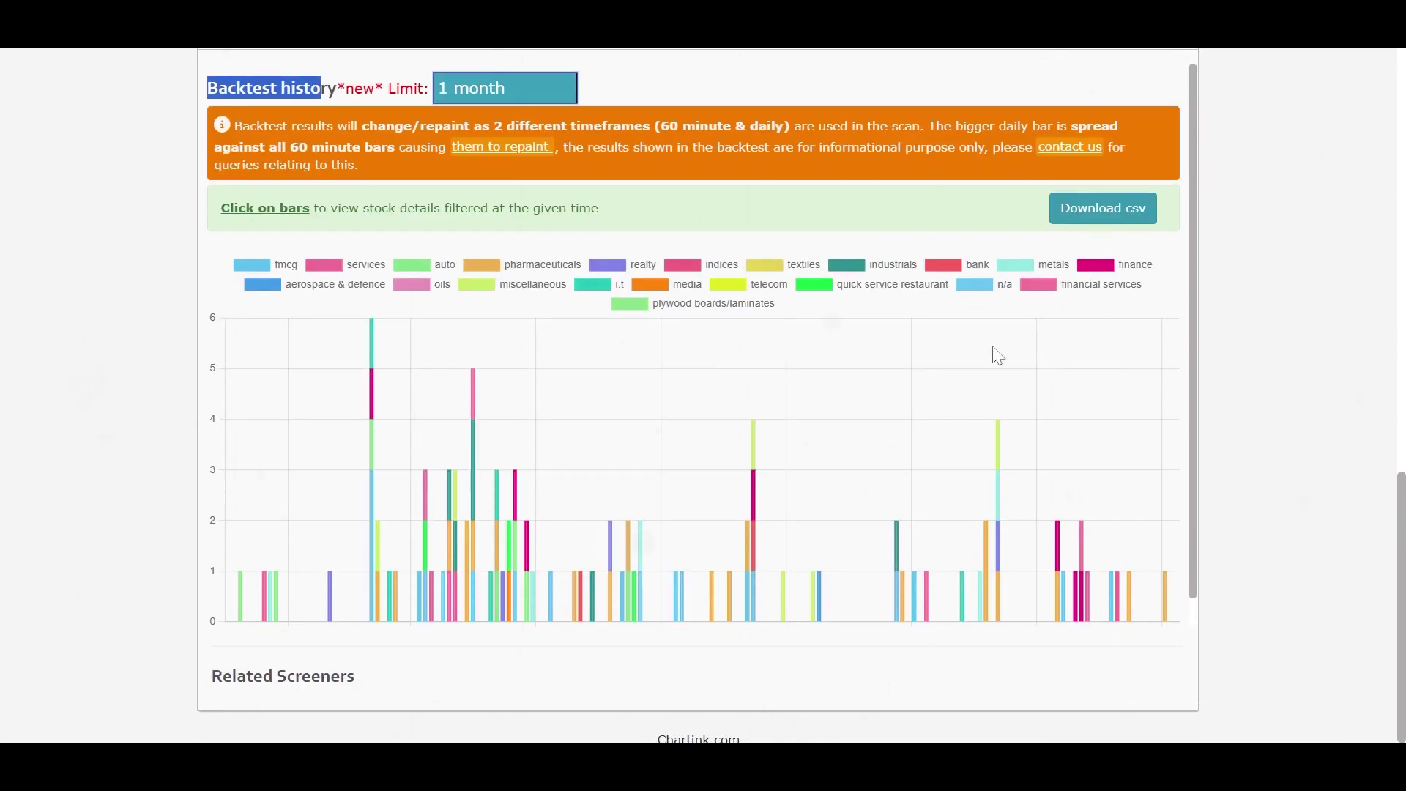
{"action": "left_click", "coordinate": [1082, 223]}
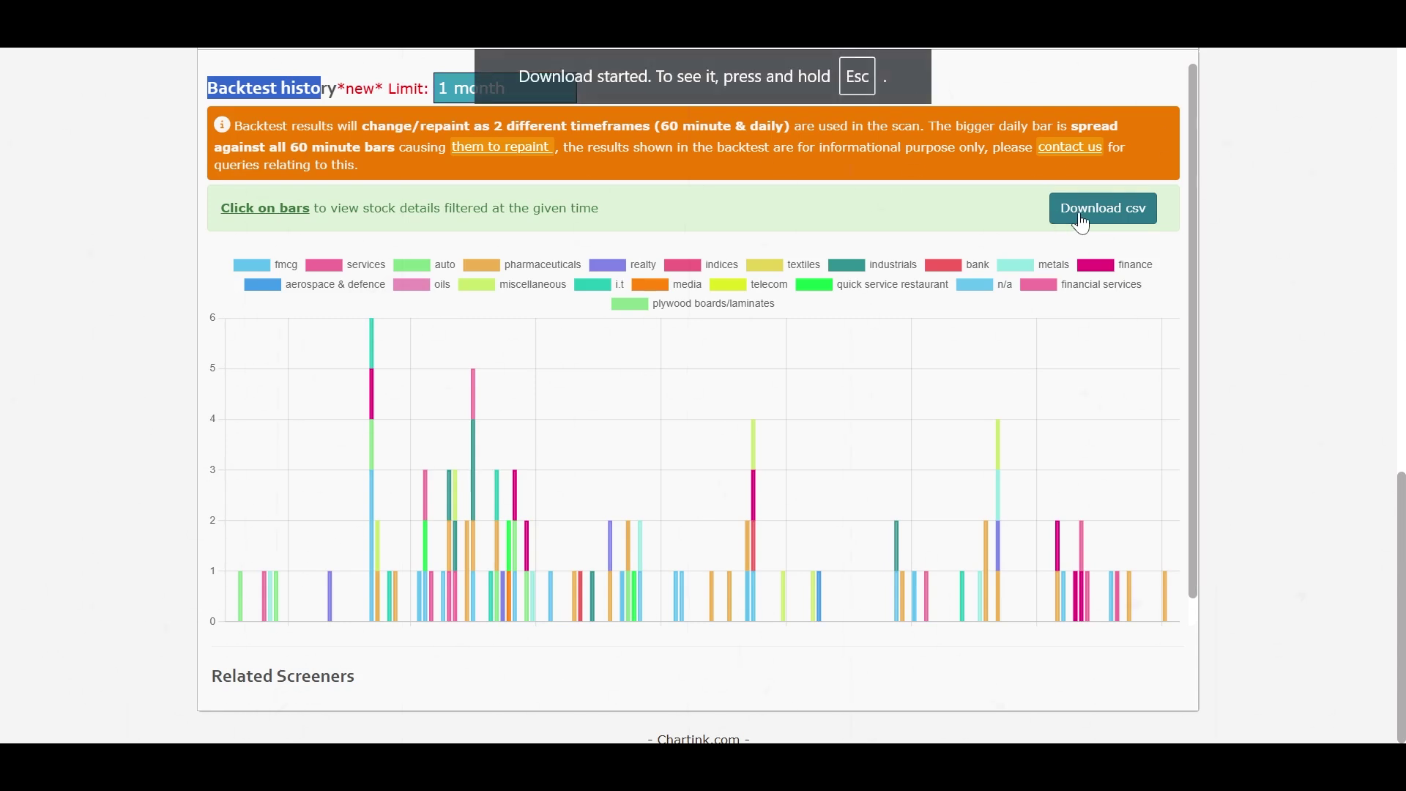
{"action": "key", "text": "Escape"}
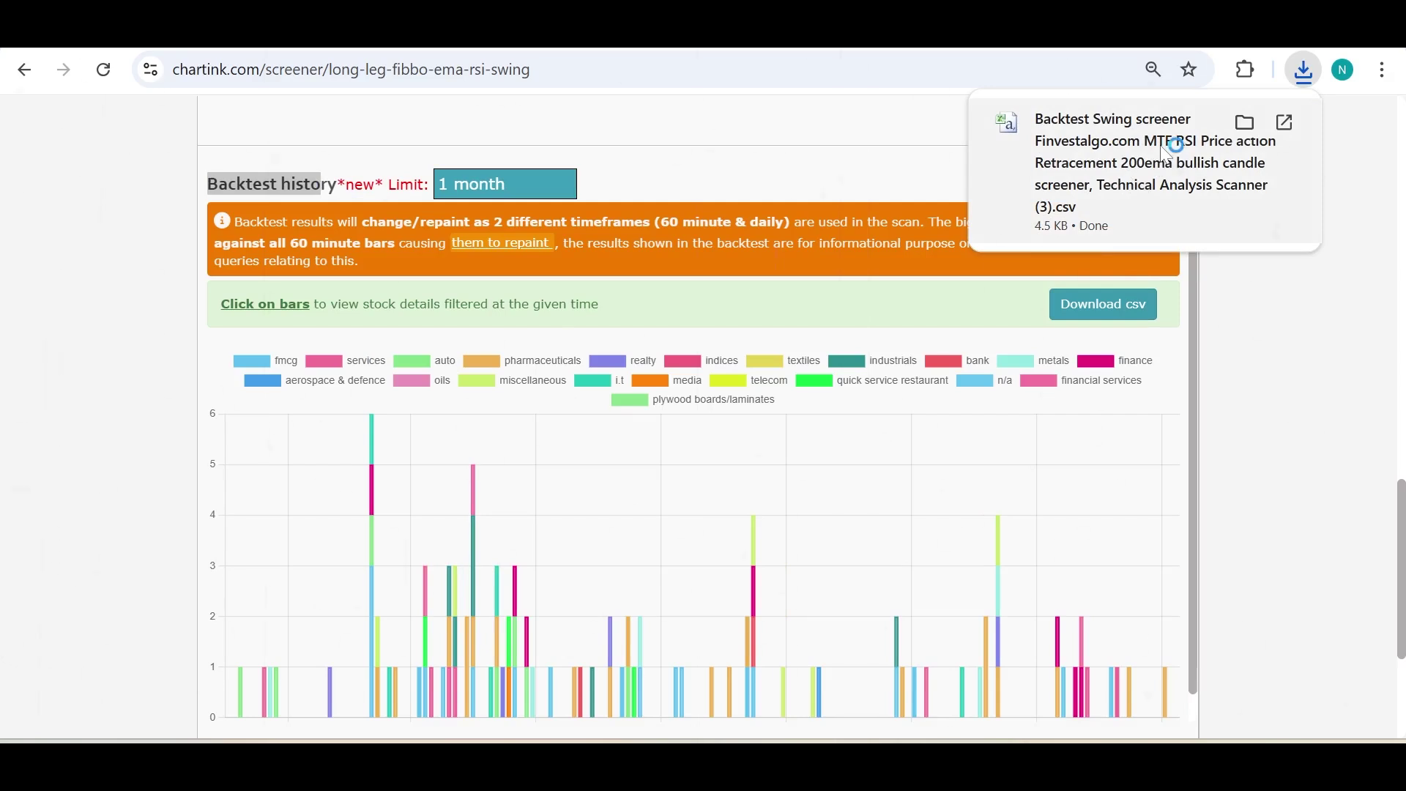
{"action": "left_click", "coordinate": [1166, 149]}
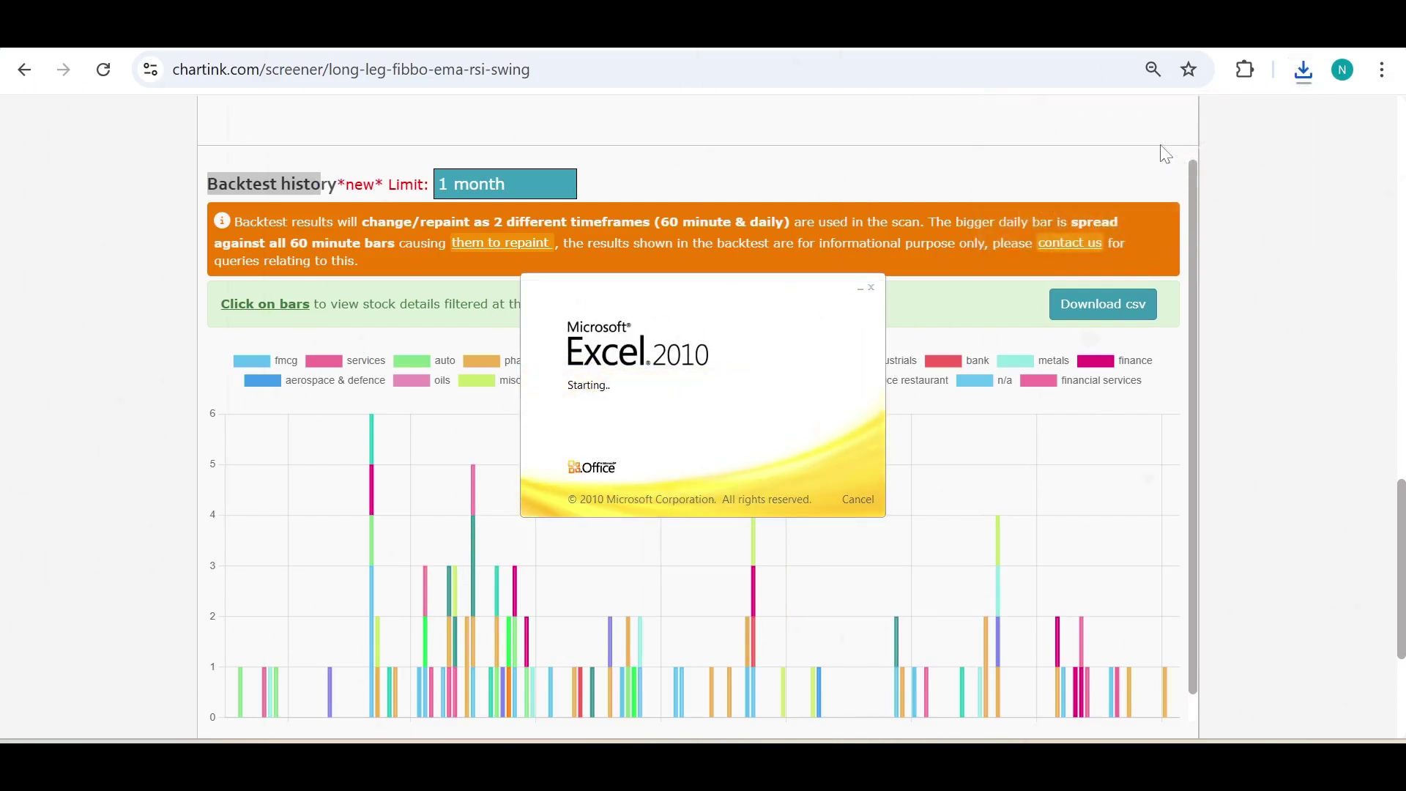
- Dismiss the activation wizard, fit column A to its dates for reading, and close the workbook without saving
{"action": "scroll", "coordinate": [428, 346], "scroll_direction": "down", "scroll_amount": 1}
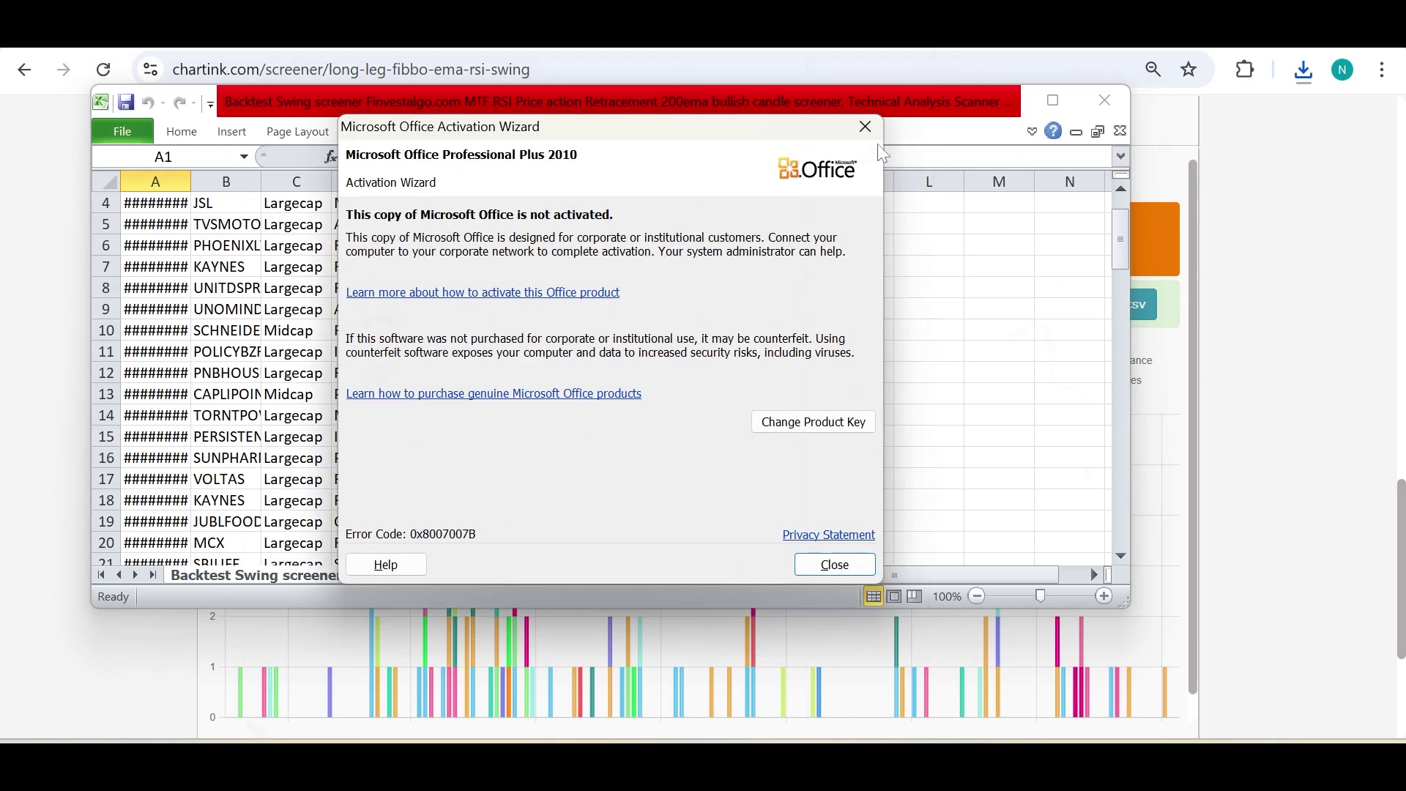
{"action": "left_click", "coordinate": [864, 126]}
{"action": "double_click", "coordinate": [191, 180]}
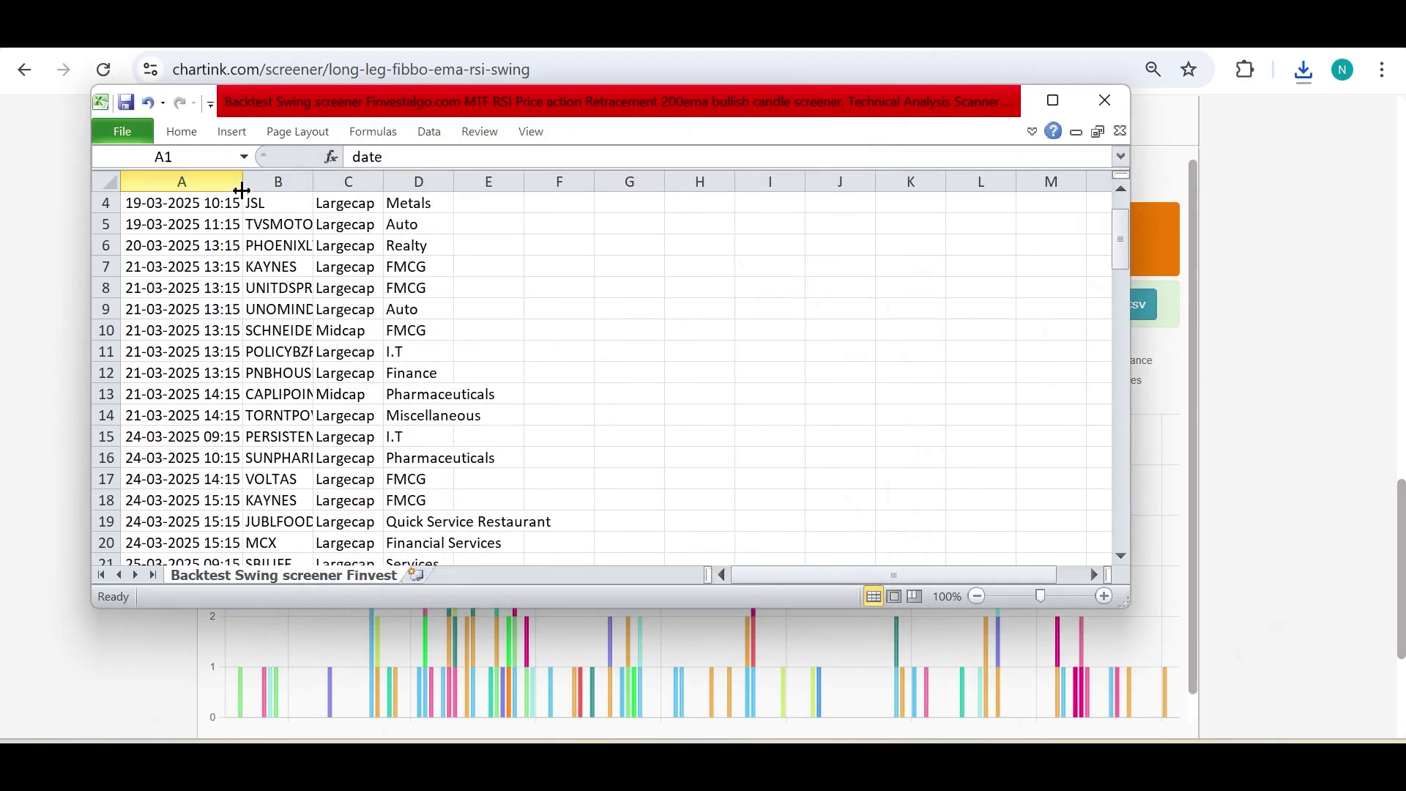
{"action": "left_click", "coordinate": [1105, 99]}
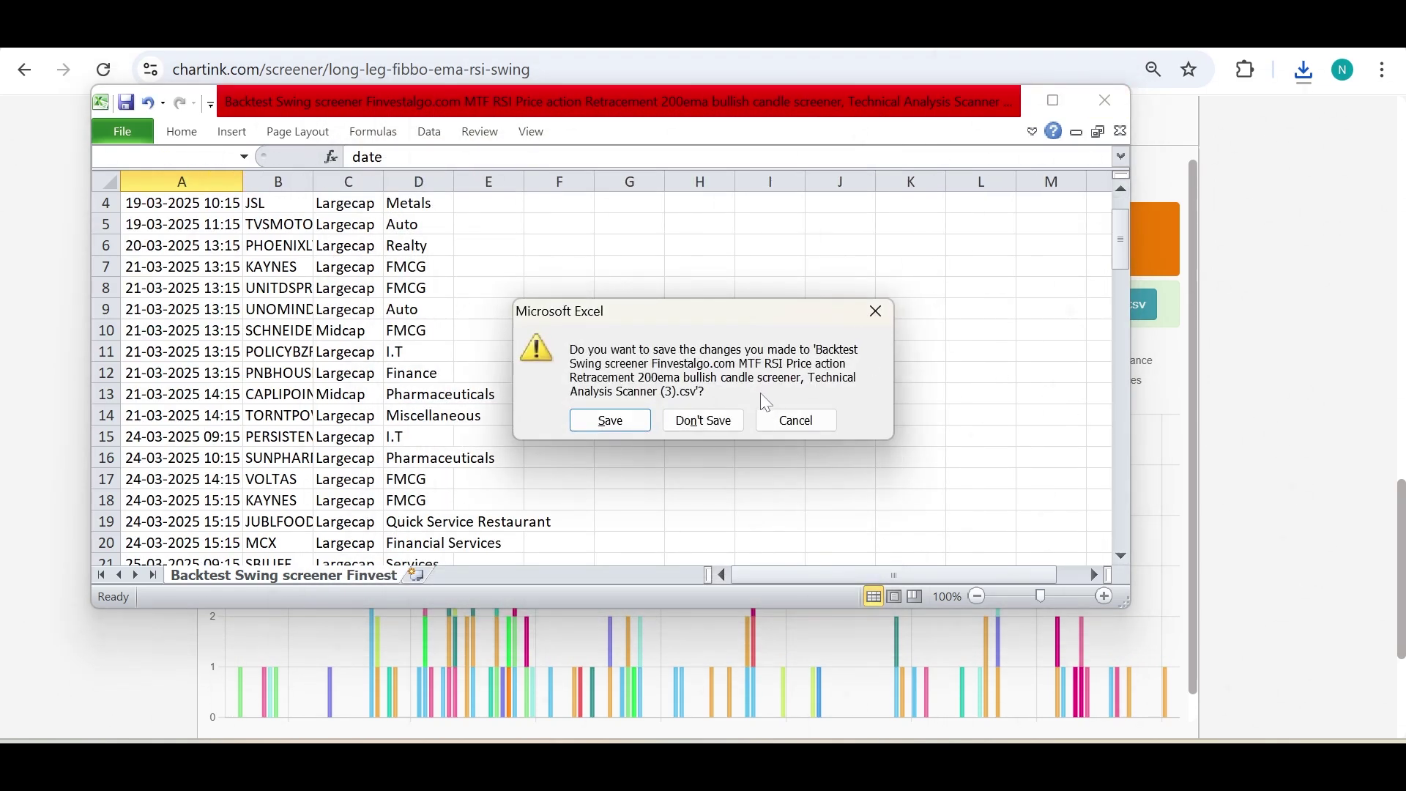
{"action": "left_click", "coordinate": [703, 420]}
- Open the stock list behind the tallest backtest bar, near March 21, and view the hourly chart of KAYNES
{"action": "scroll", "coordinate": [1056, 359], "scroll_direction": "down", "scroll_amount": 1}
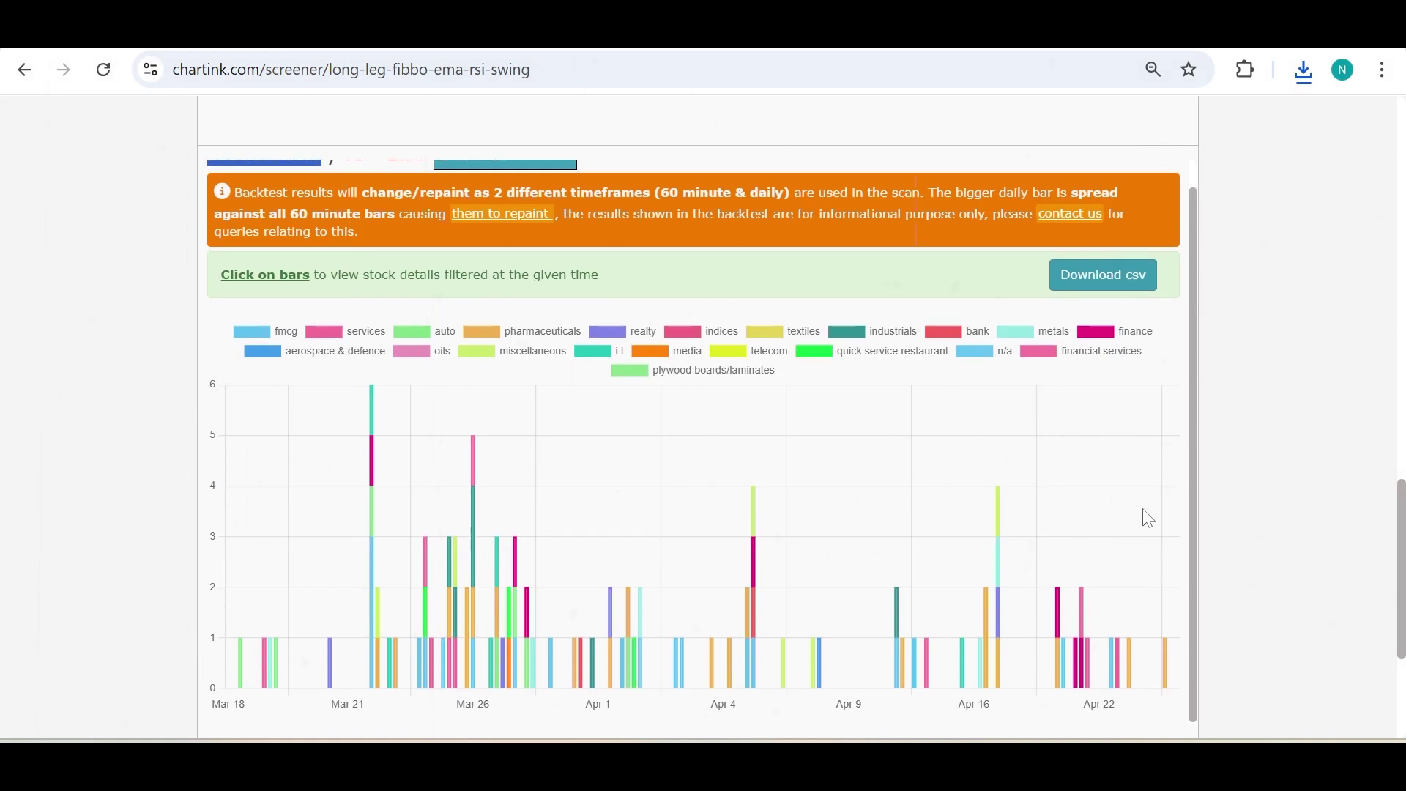
{"action": "left_click", "coordinate": [373, 492]}
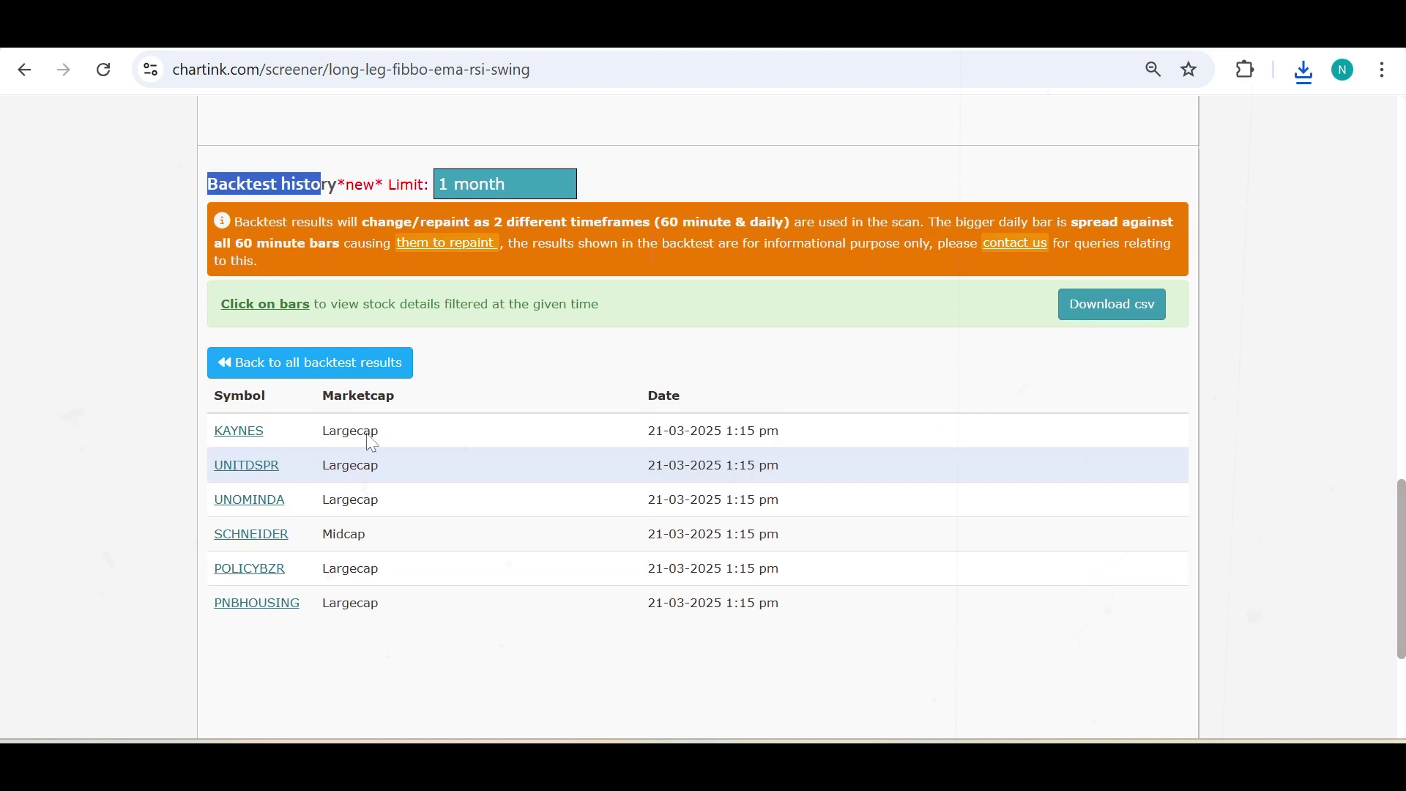
{"action": "left_click", "coordinate": [233, 439]}
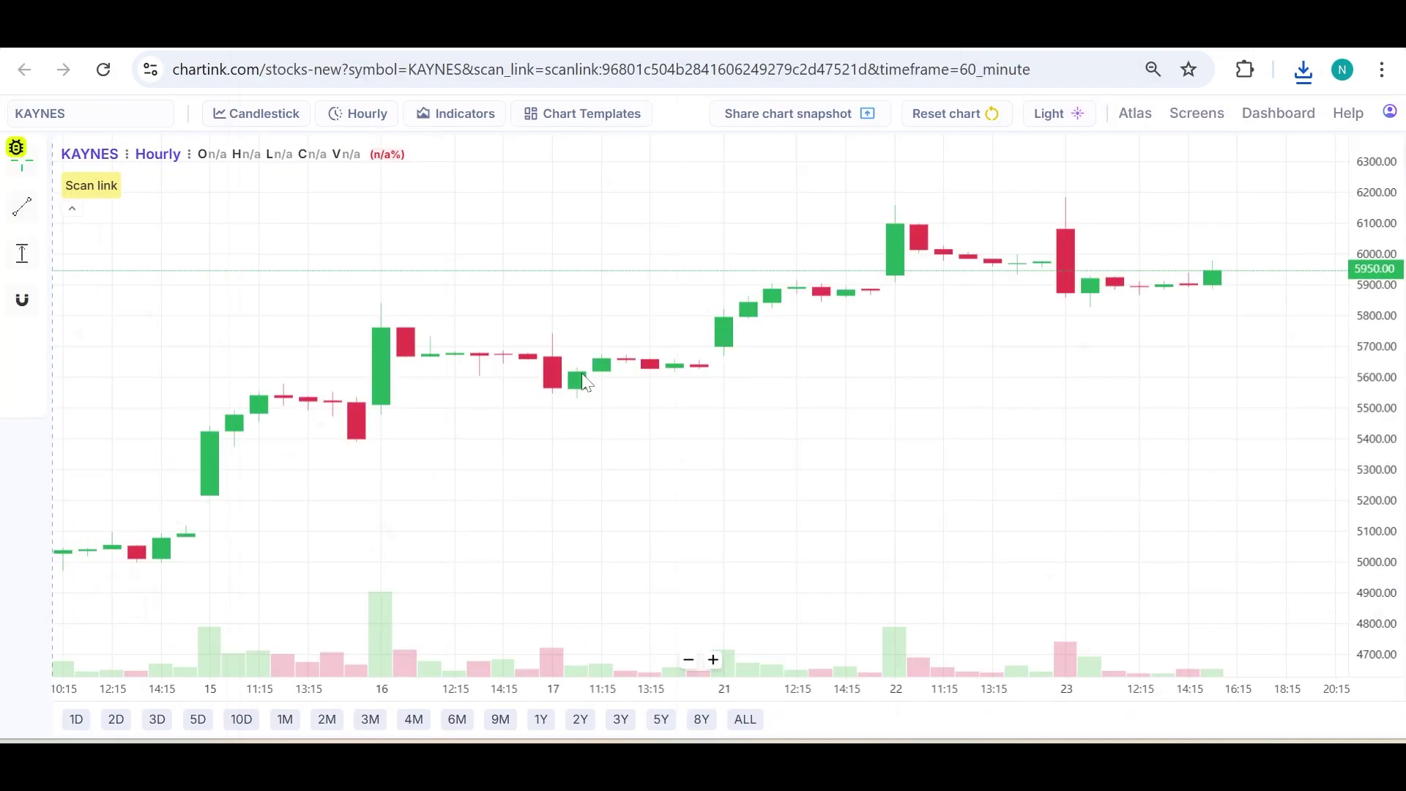
- Draw a nearly horizontal trend line on the KAYNES chart from the 21 March signal across to early April, at about 4,800
{"action": "scroll", "coordinate": [583, 381], "scroll_direction": "down", "scroll_amount": 3}
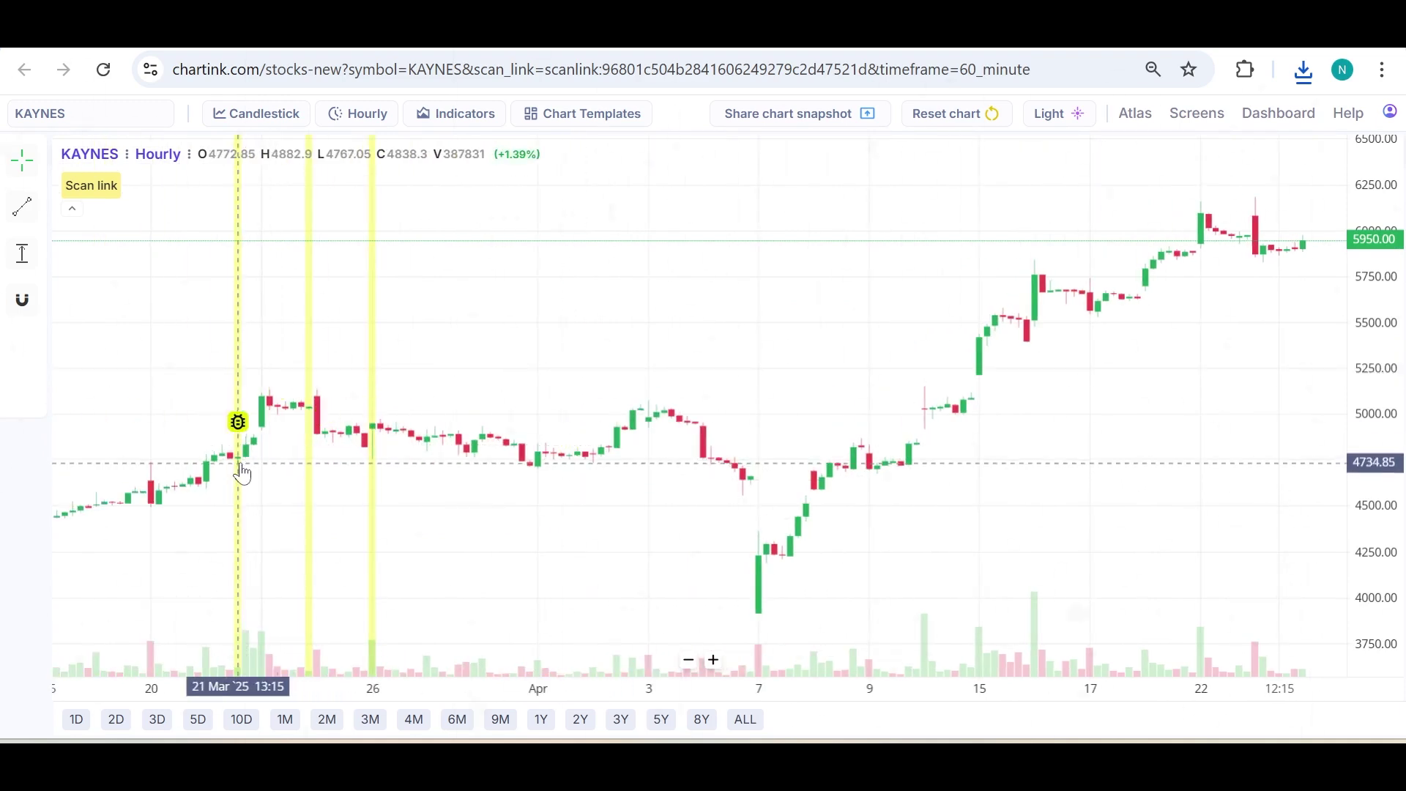
{"action": "left_click", "coordinate": [22, 207]}
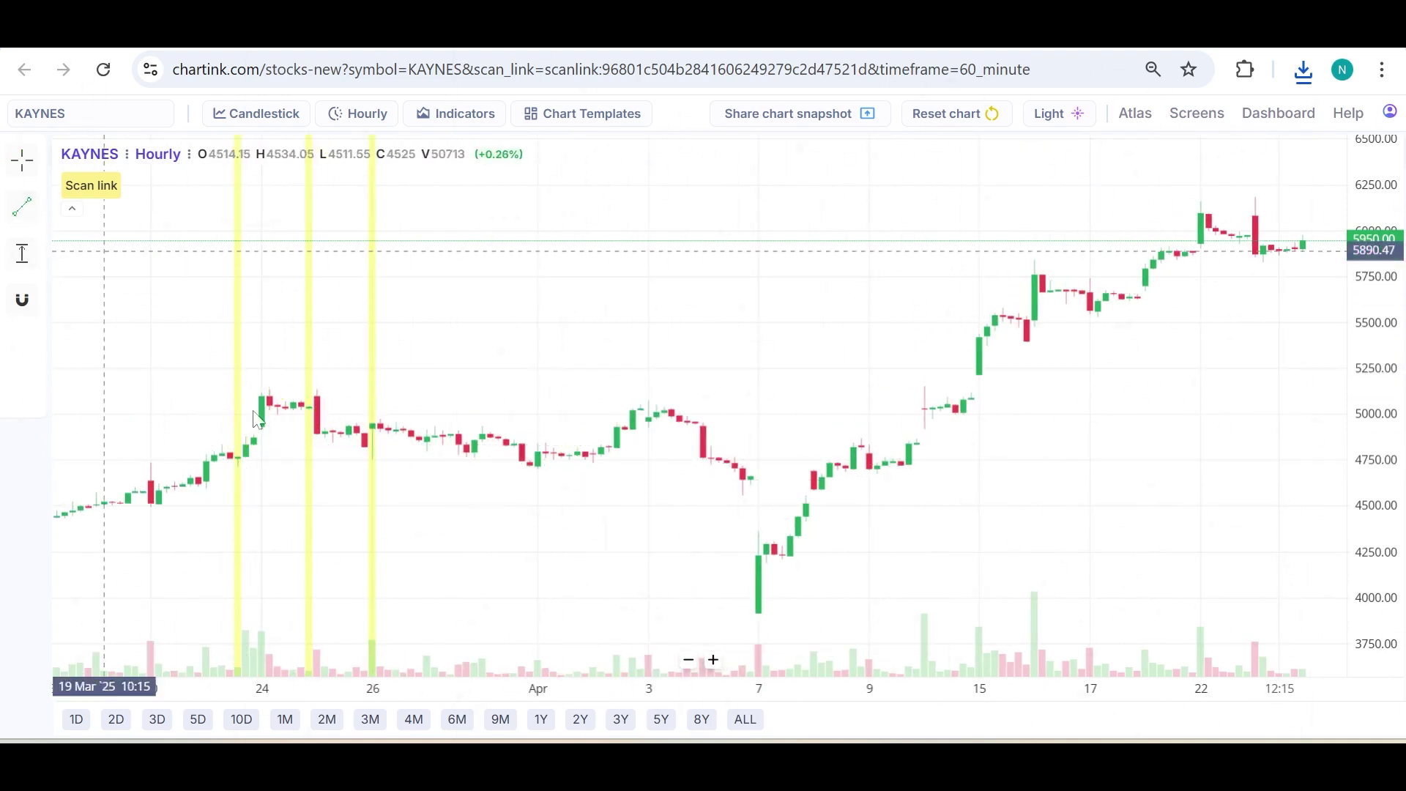
{"action": "left_click", "coordinate": [221, 451]}
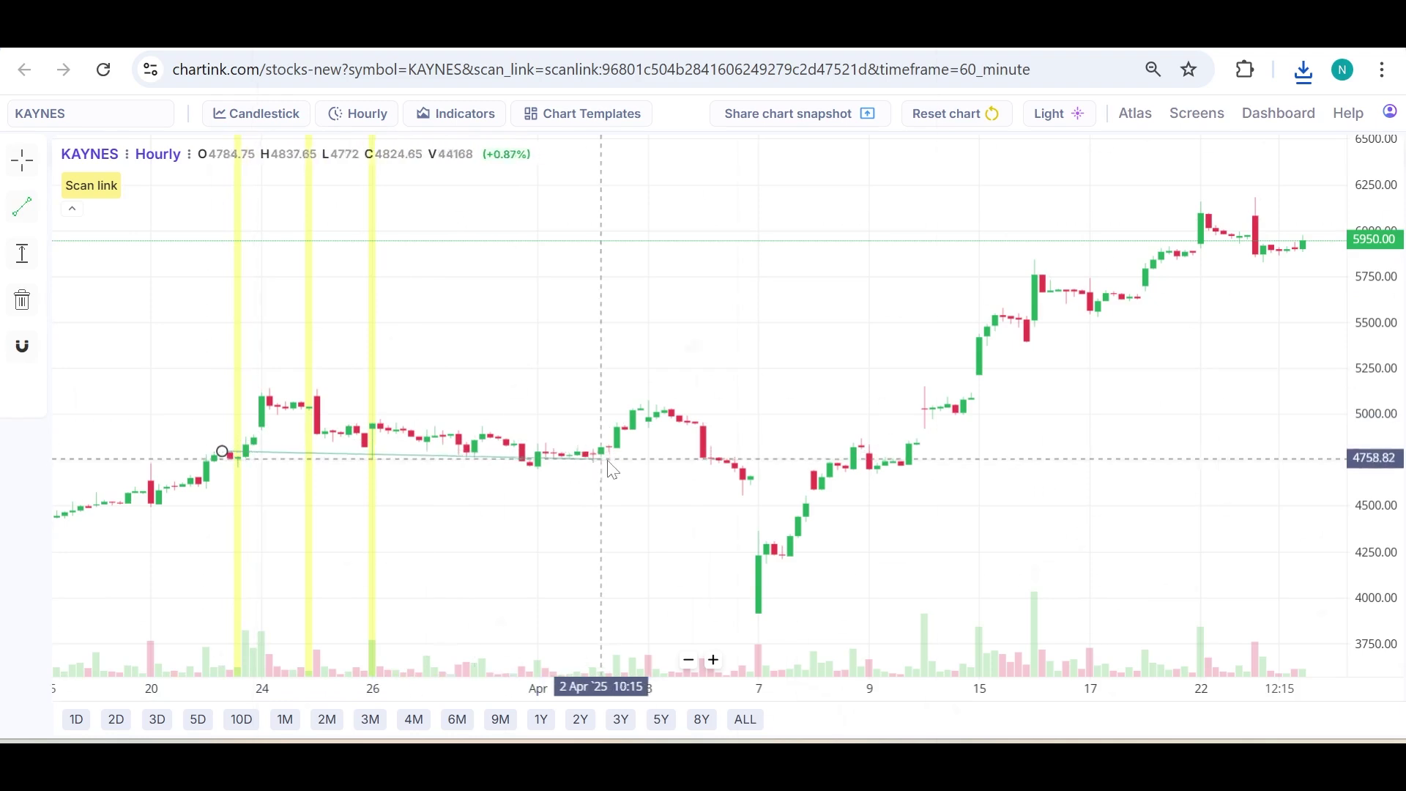
{"action": "left_click", "coordinate": [687, 450]}
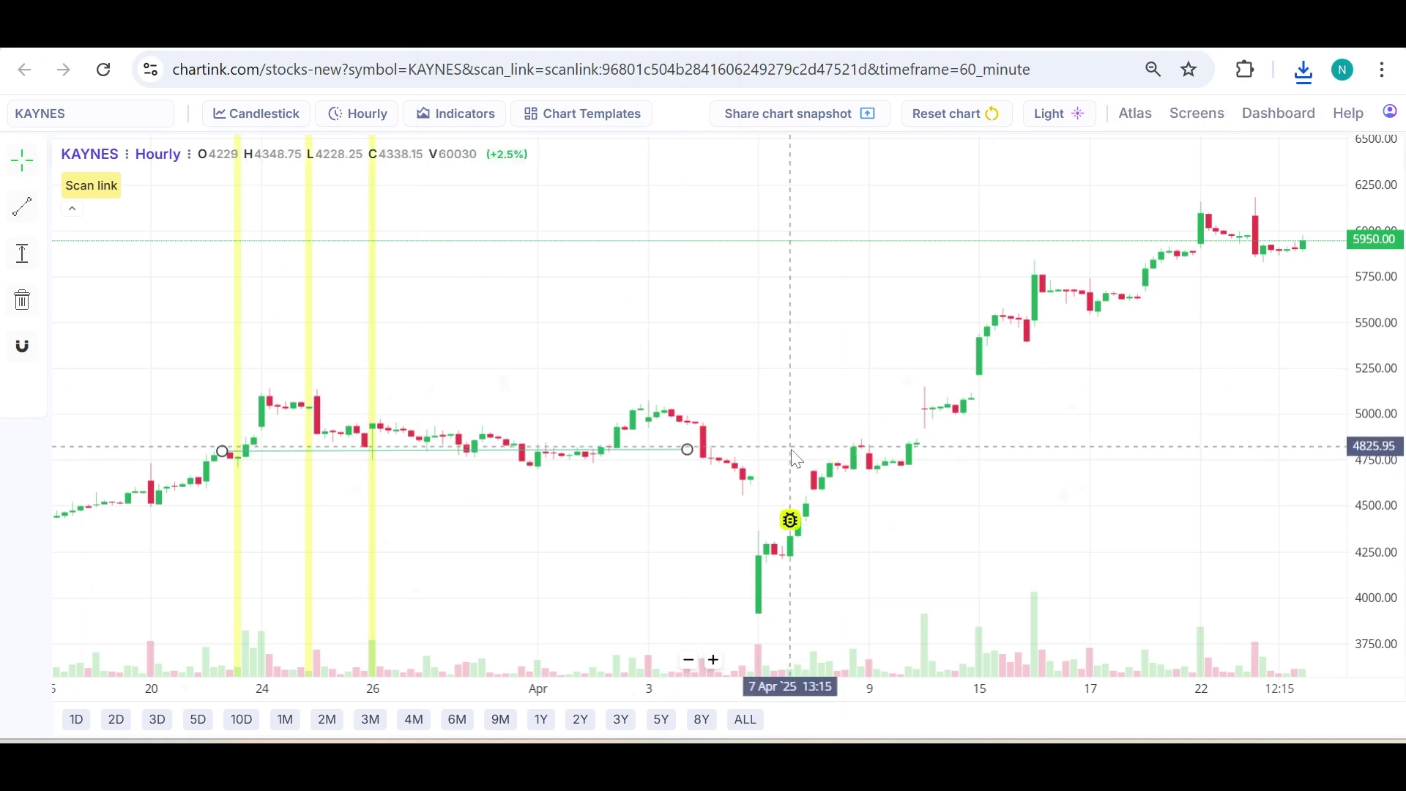
{"action": "scroll", "coordinate": [788, 448], "scroll_direction": "down", "scroll_amount": 2}
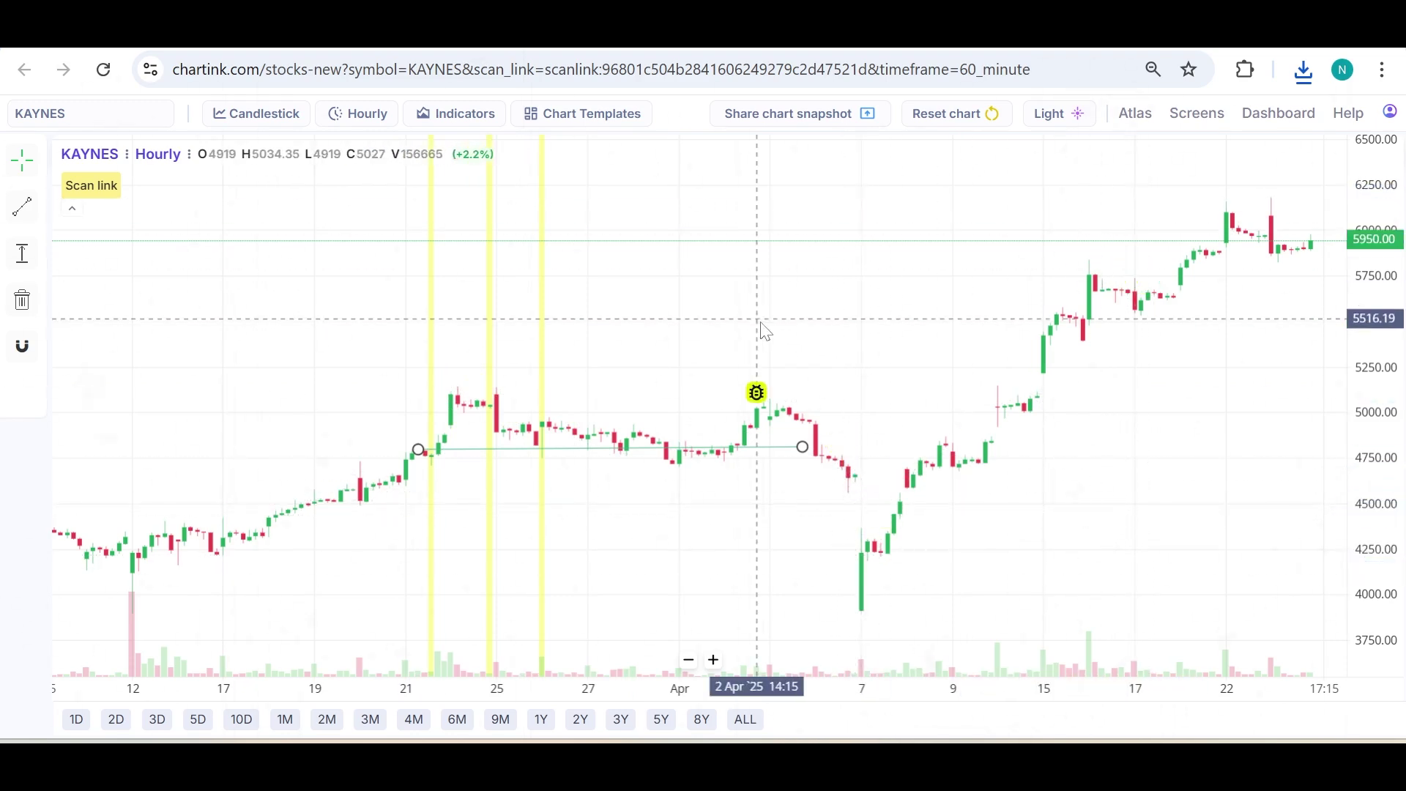
- Switch to TradingView and load the NSE chart of KAYNES TECHNOLOGY IND LTD in place of NIFTY
{"action": "key", "text": "alt+Tab"}
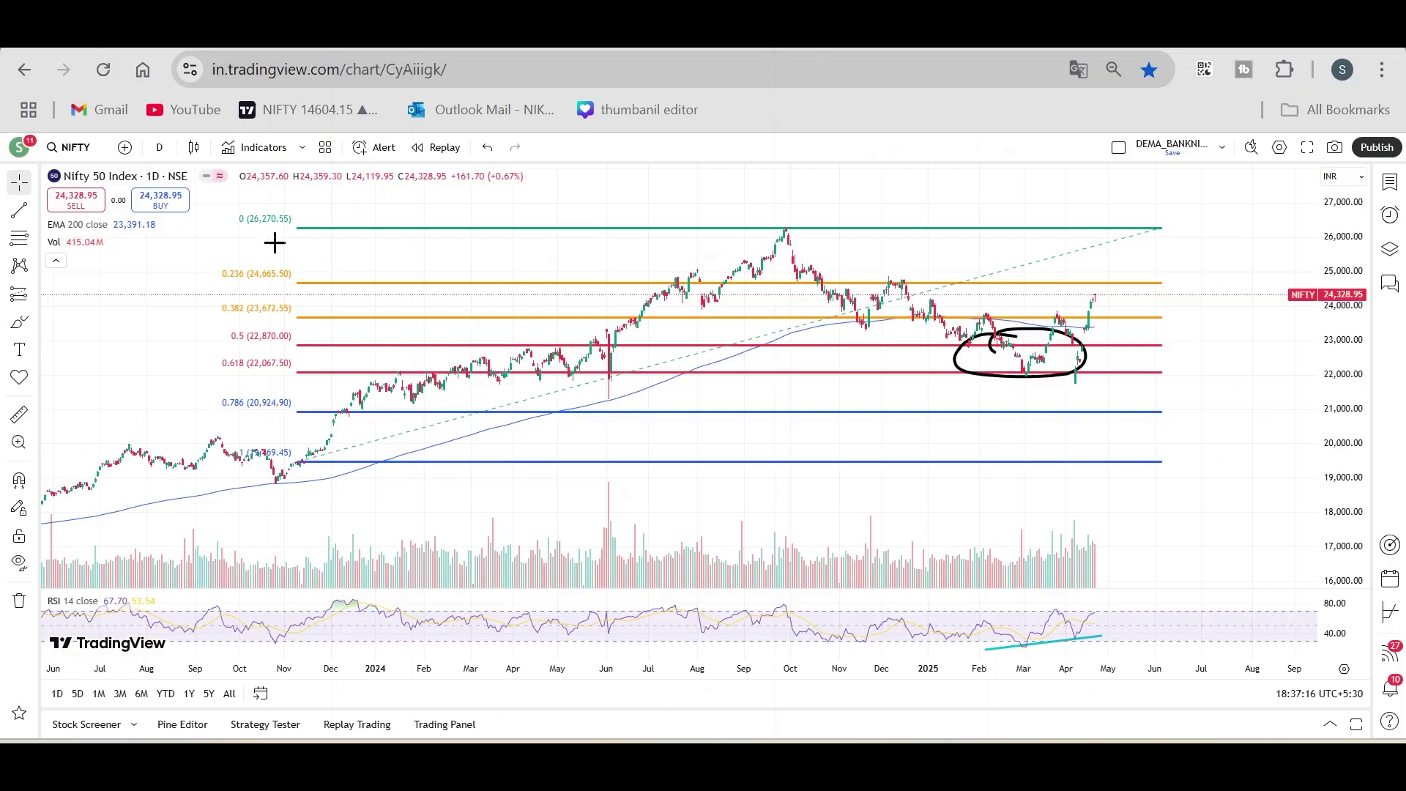
{"action": "left_click", "coordinate": [83, 154]}
{"action": "type", "text": "KAY"}
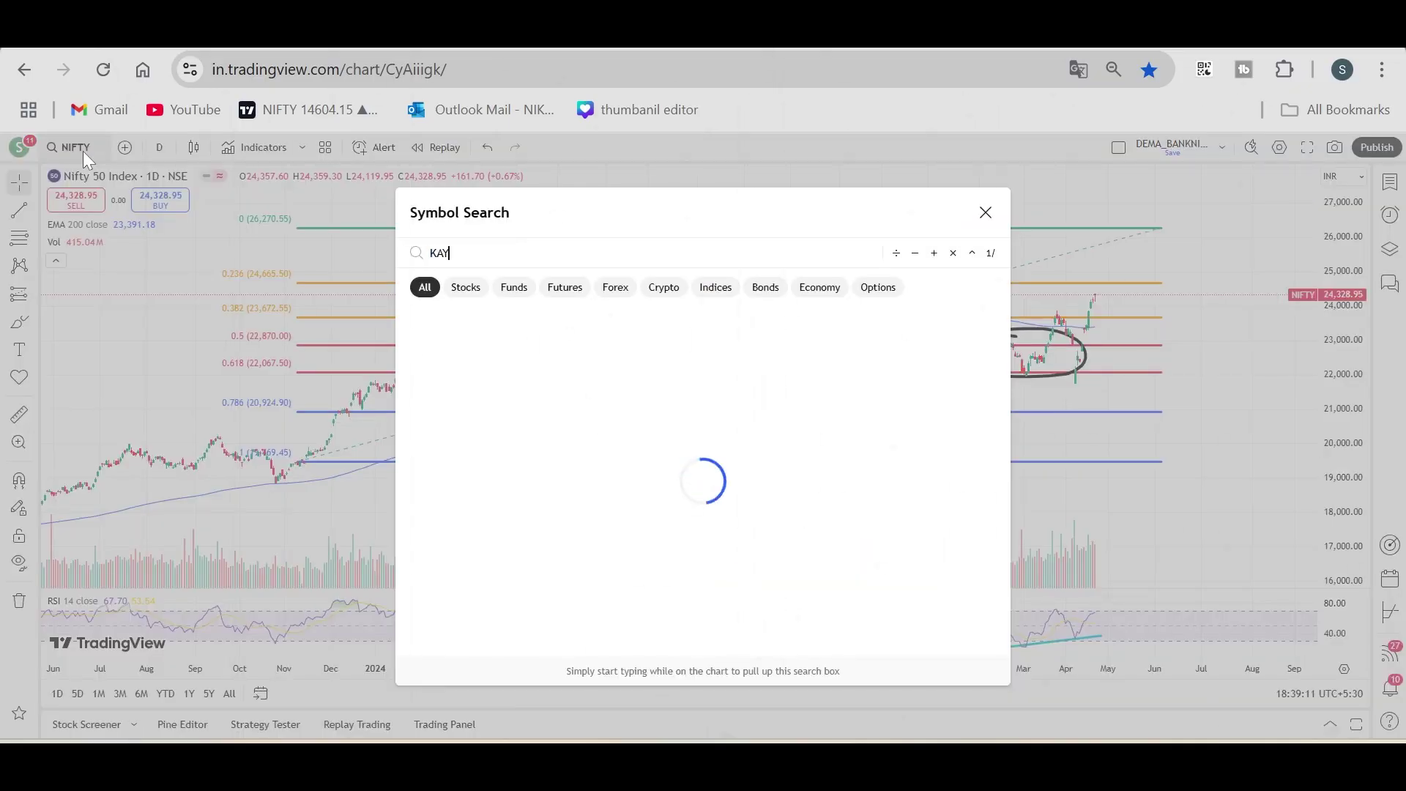
{"action": "type", "text": "NES"}
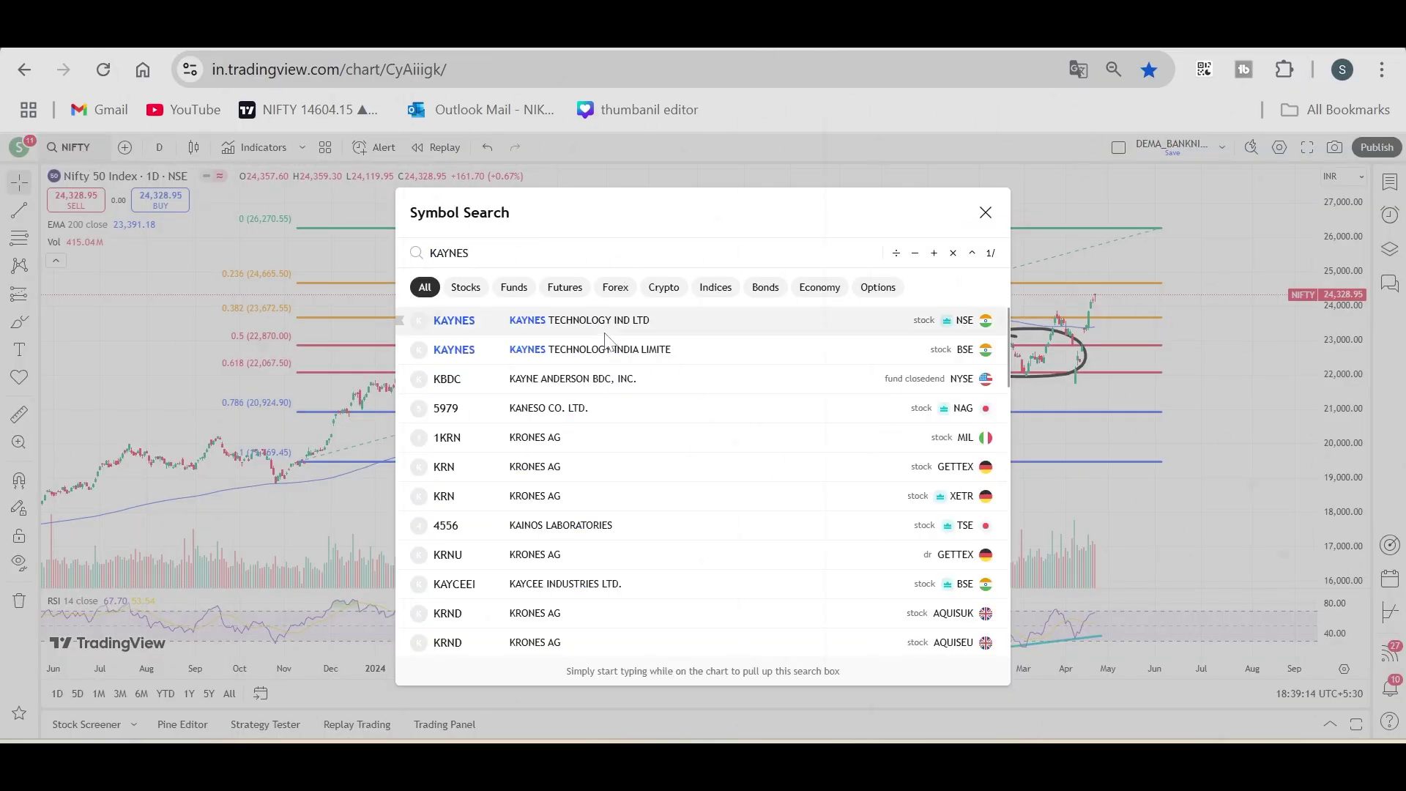
{"action": "left_click", "coordinate": [604, 333]}
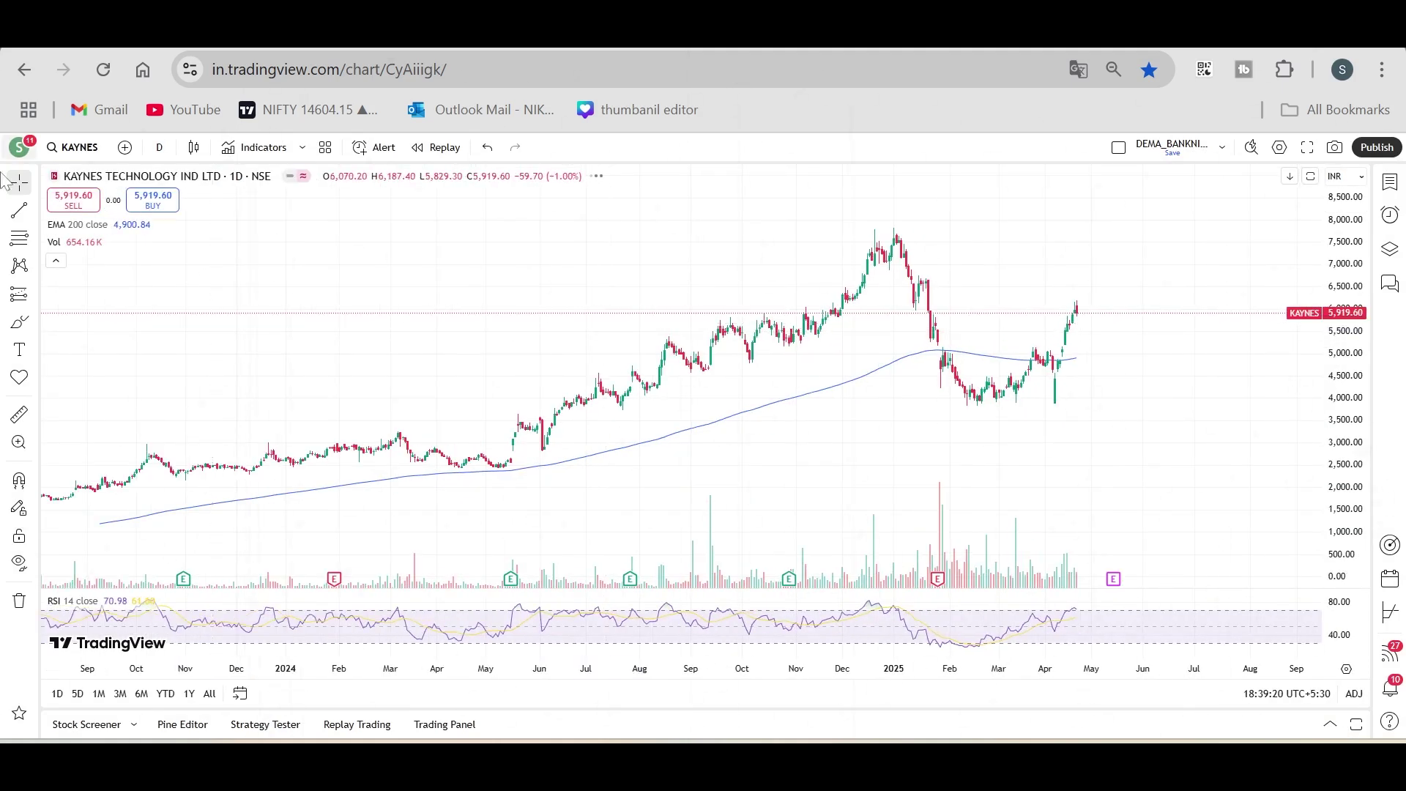
{"action": "scroll", "coordinate": [637, 447], "scroll_direction": "down", "scroll_amount": 2}
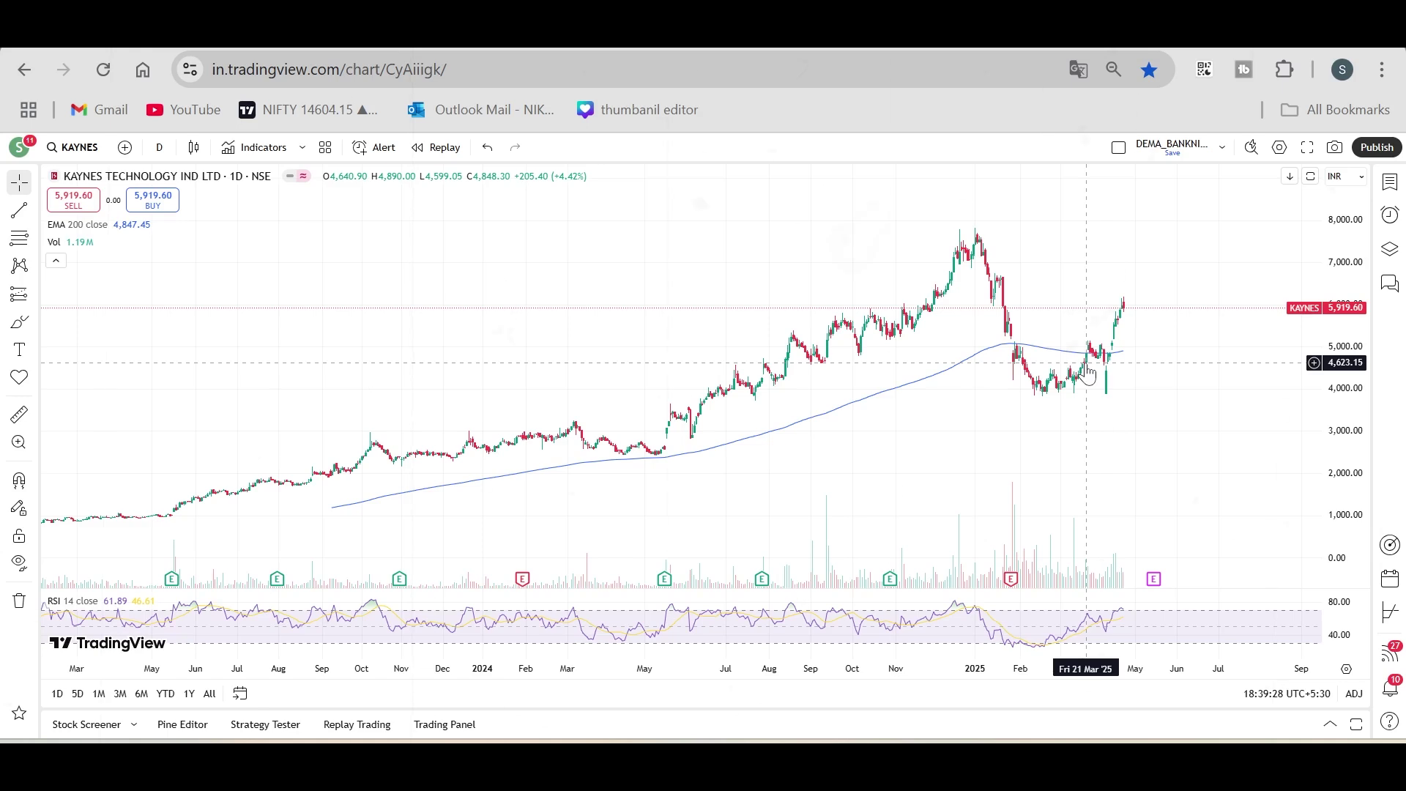
- Set the chart interval to 1 hour and draw a rising trend line under the RSI lows from 7 Feb to 20 Mar 2025
{"action": "left_click", "coordinate": [19, 210]}
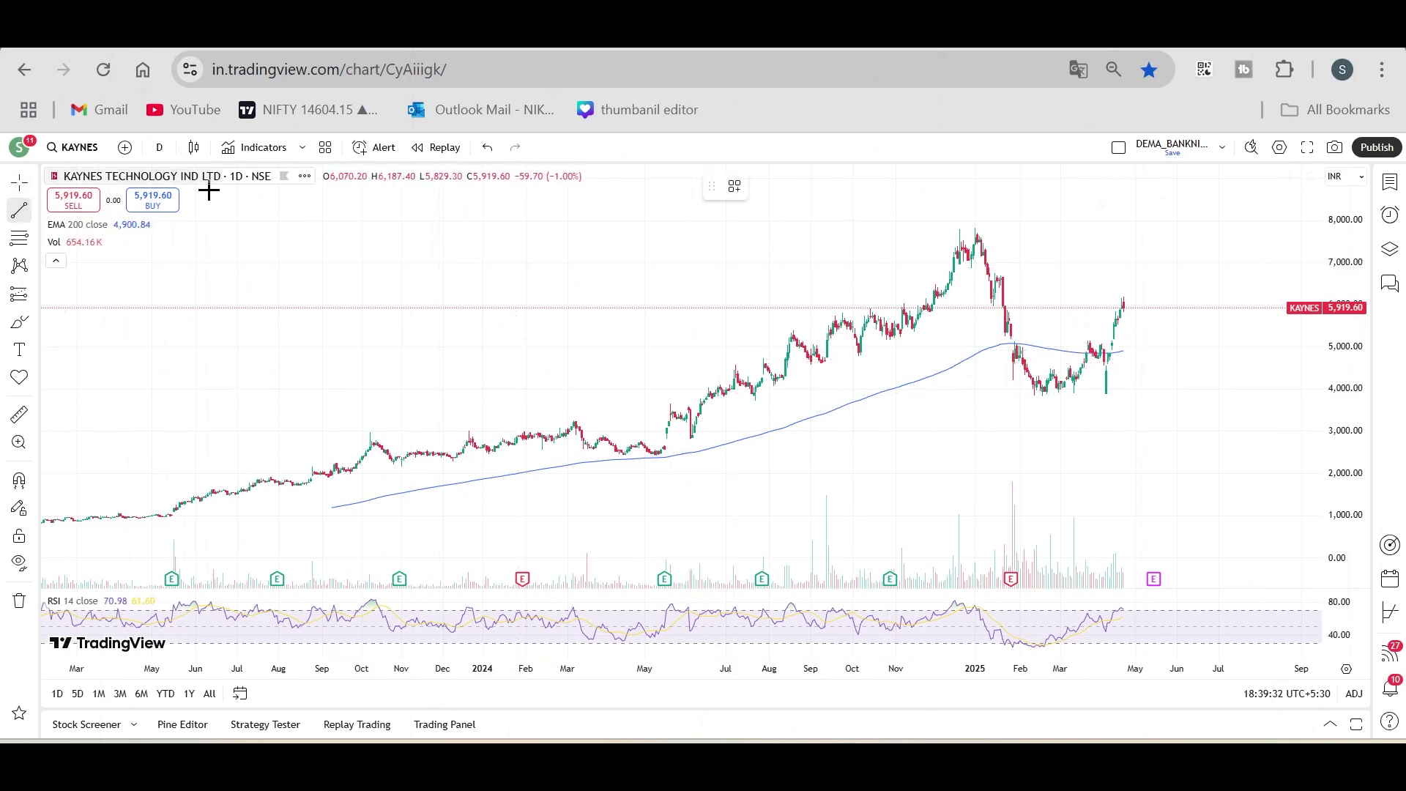
{"action": "left_click", "coordinate": [159, 147]}
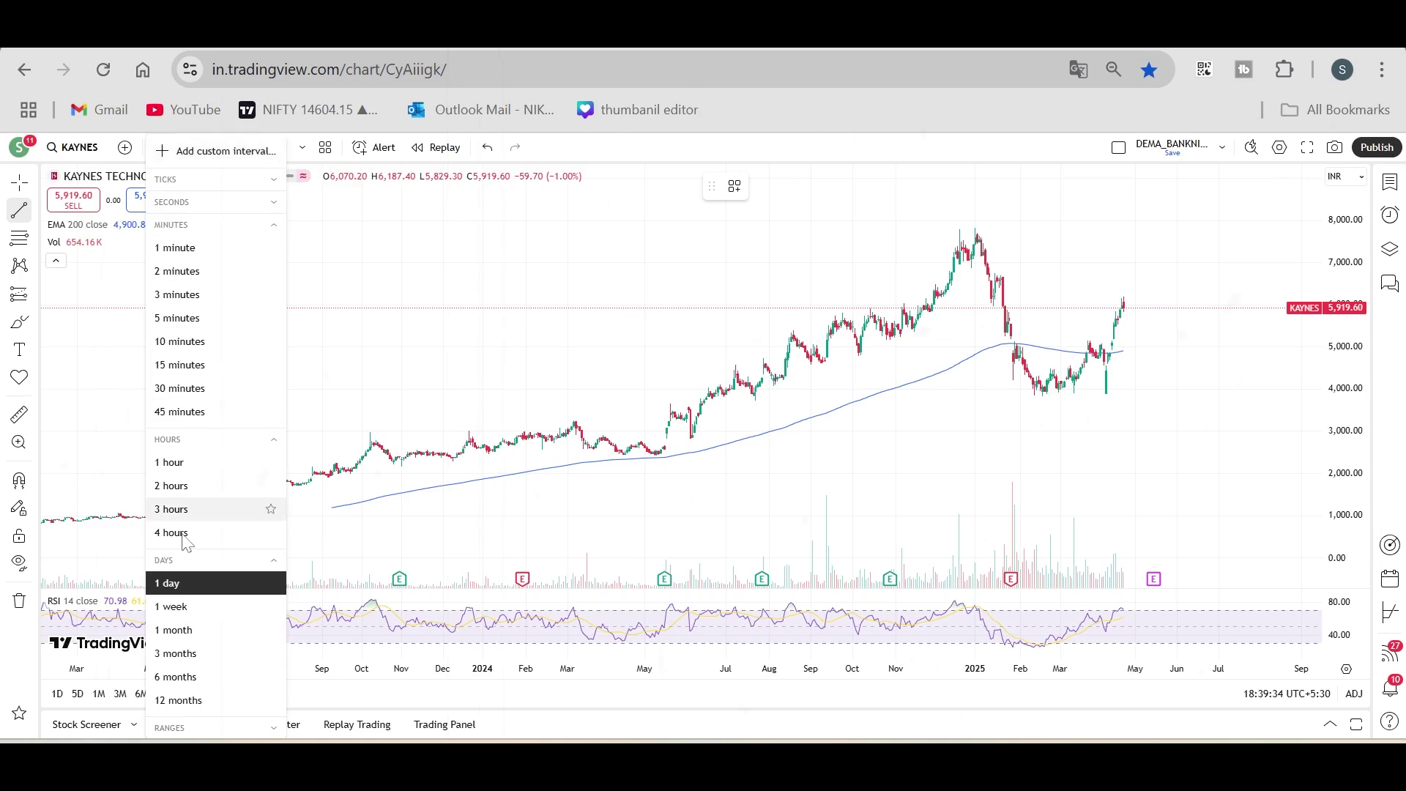
{"action": "left_click", "coordinate": [176, 462]}
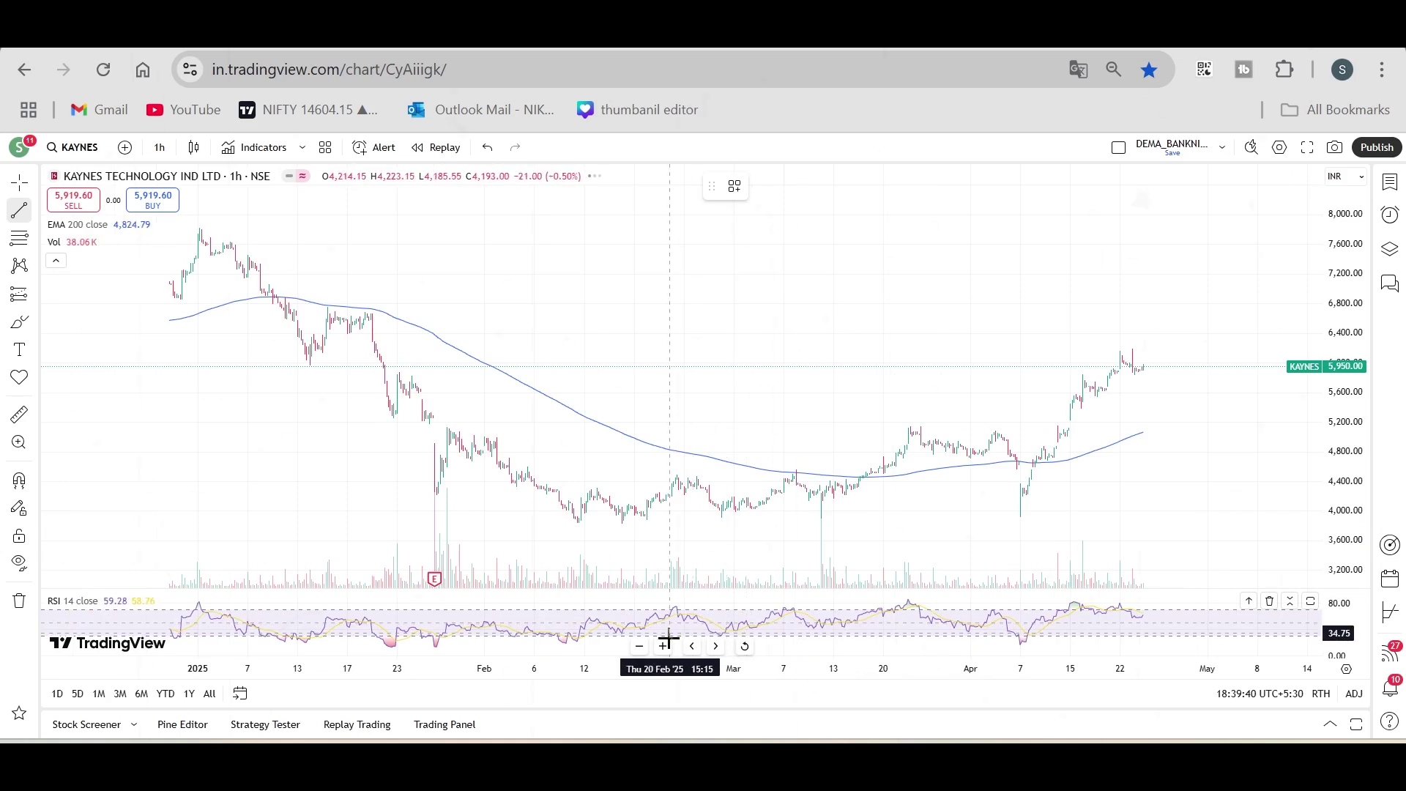
{"action": "left_click_drag", "start_coordinate": [548, 647], "coordinate": [888, 628]}
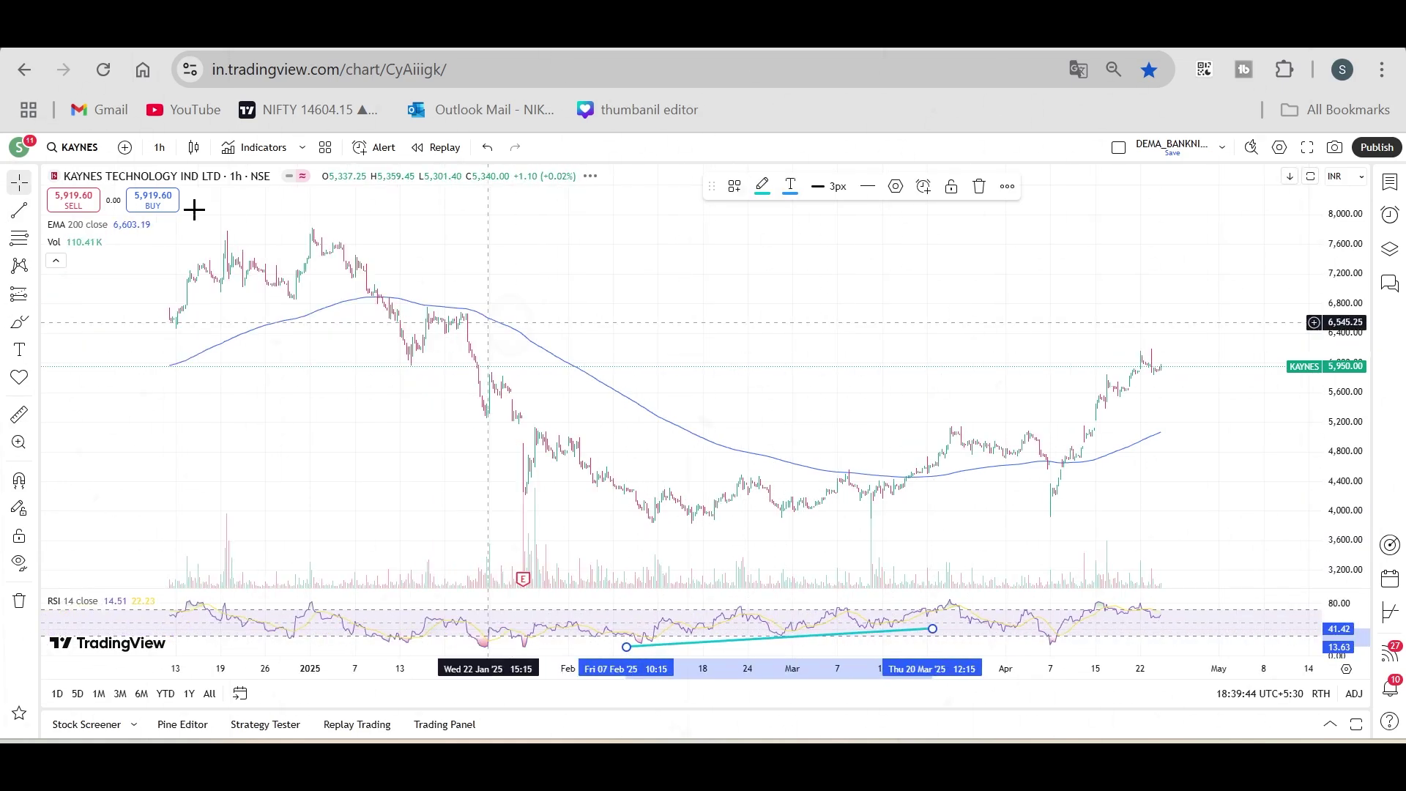
- Change the KAYNES chart interval back to 1 day with the trend line tool ready
{"action": "left_click", "coordinate": [159, 147]}
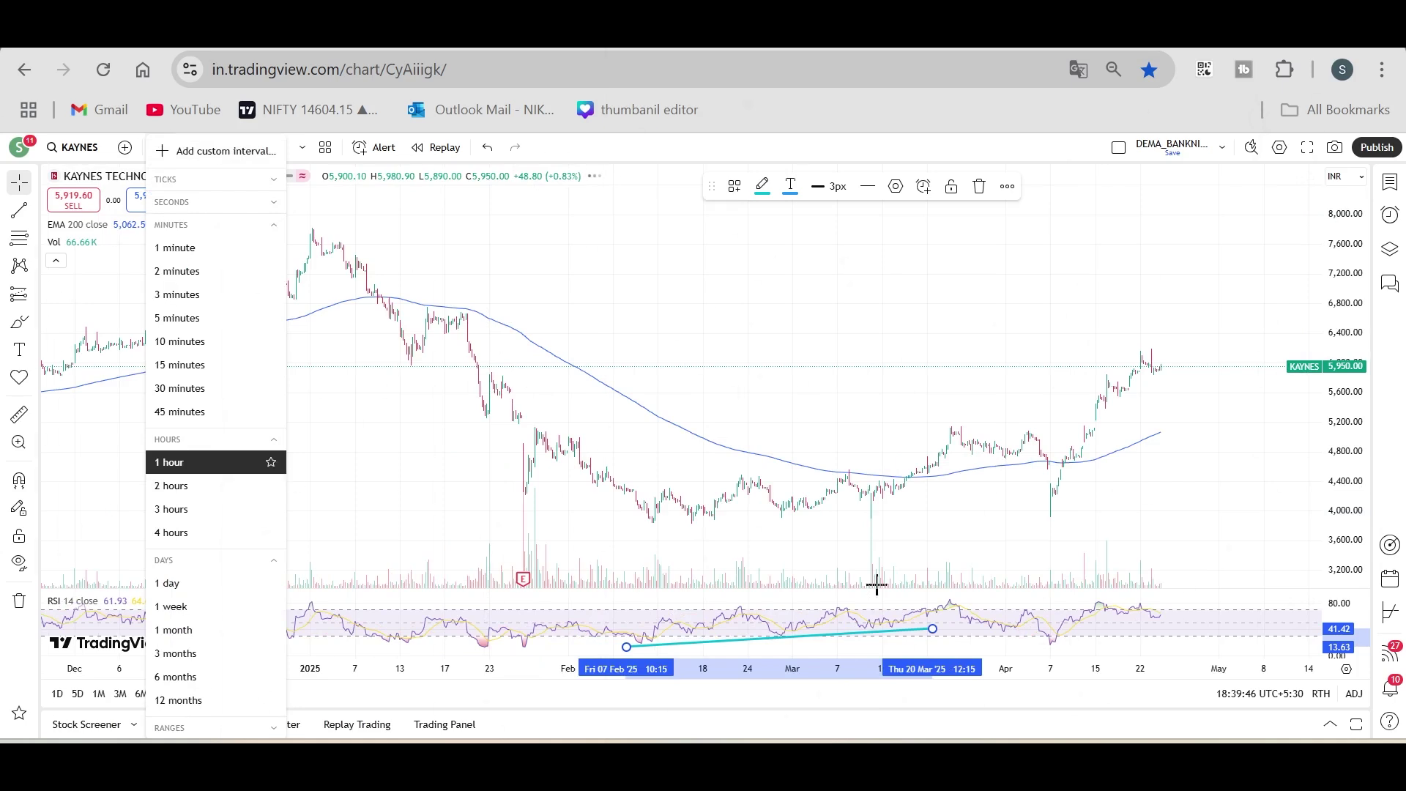
{"action": "left_click", "coordinate": [794, 381]}
{"action": "scroll", "coordinate": [795, 381], "scroll_direction": "up", "scroll_amount": 2}
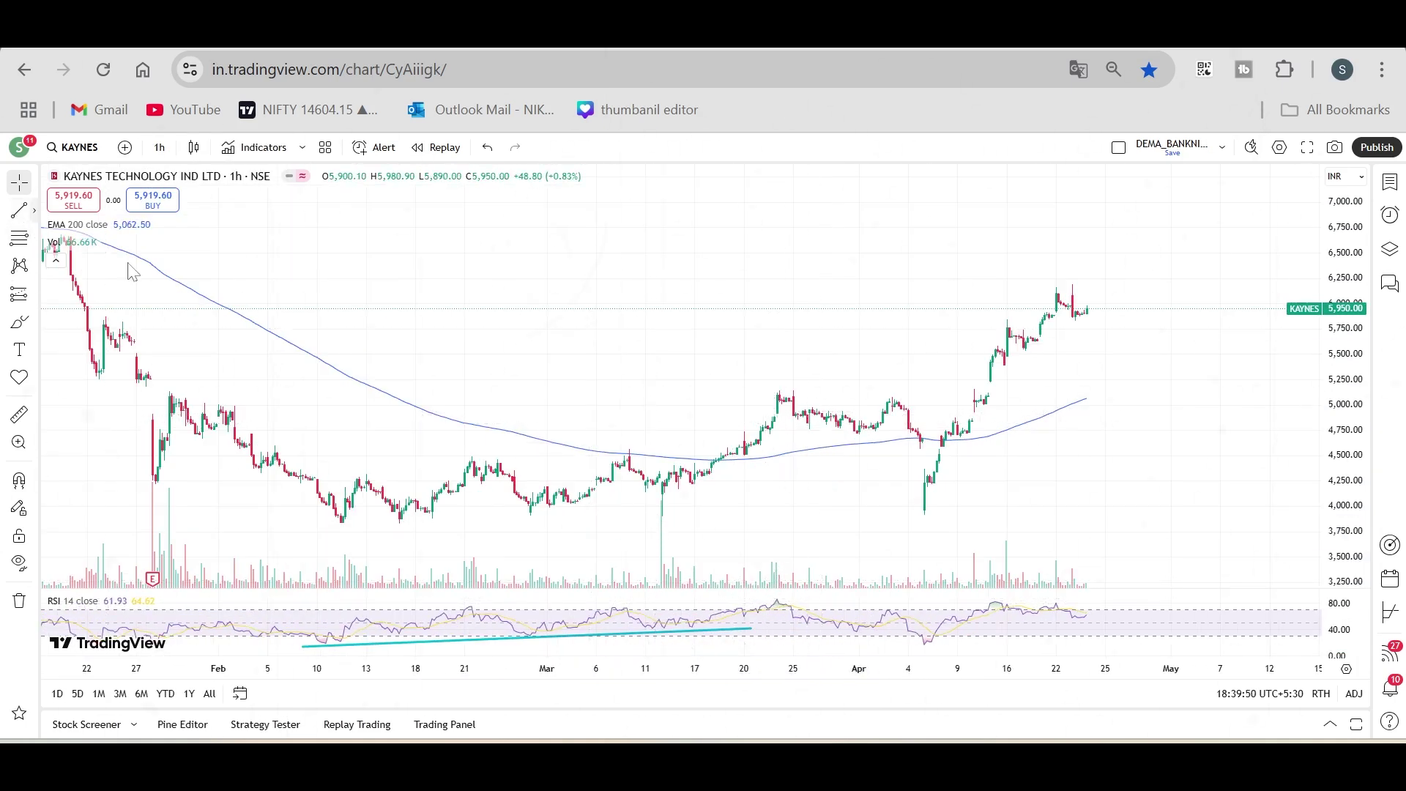
{"action": "key", "text": "alt+t"}
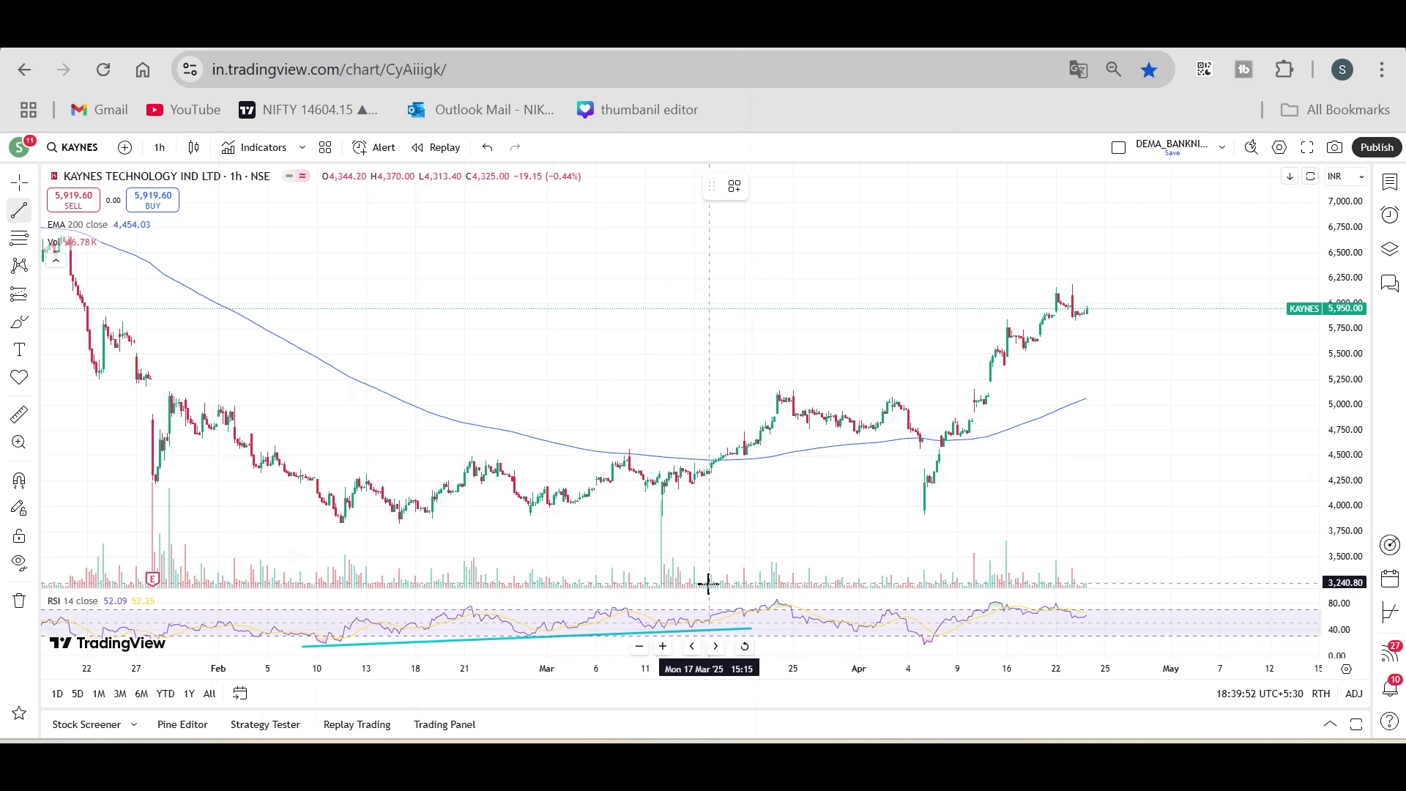
{"action": "scroll", "coordinate": [656, 483], "scroll_direction": "down", "scroll_amount": 2}
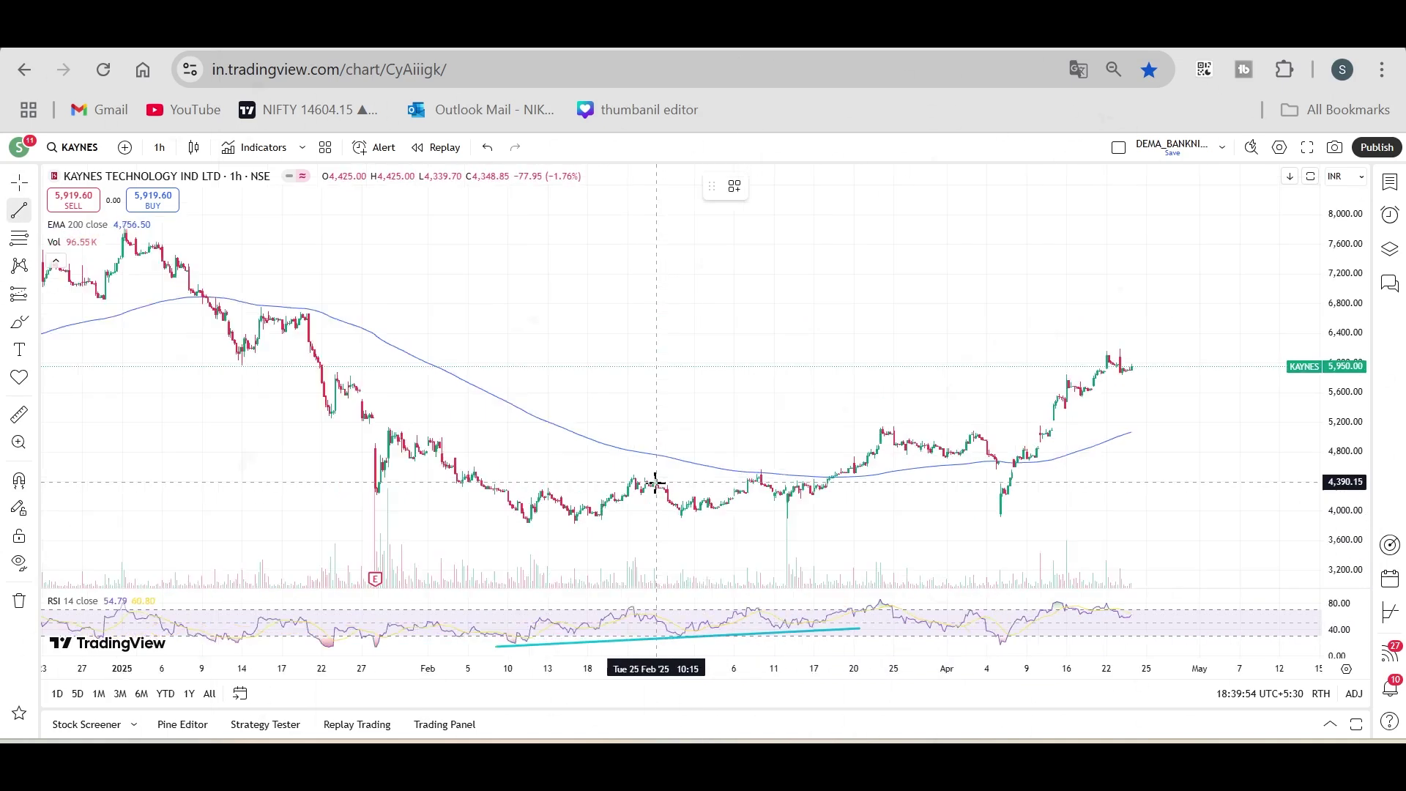
{"action": "scroll", "coordinate": [655, 483], "scroll_direction": "up", "scroll_amount": 1}
{"action": "left_click", "coordinate": [160, 147]}
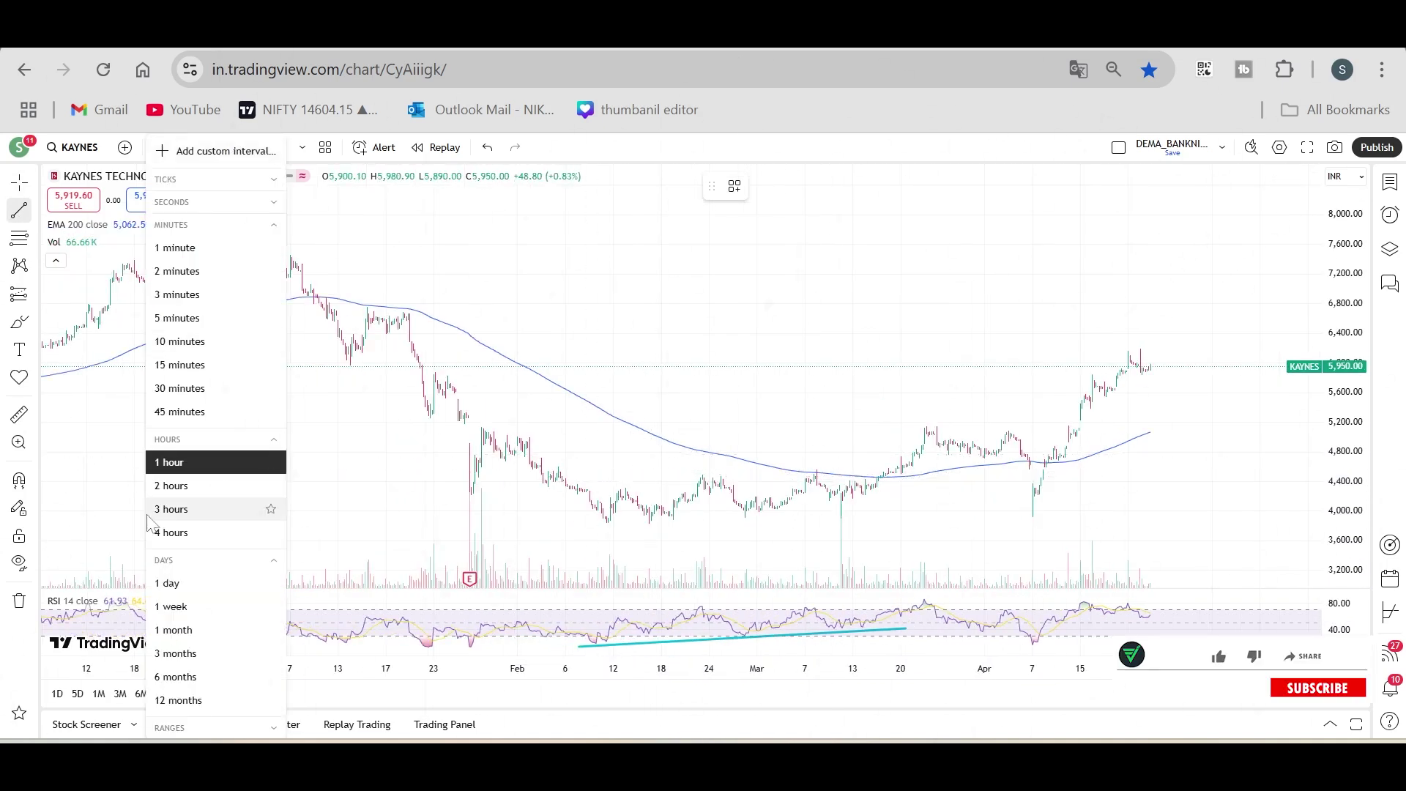
{"action": "left_click", "coordinate": [176, 584]}
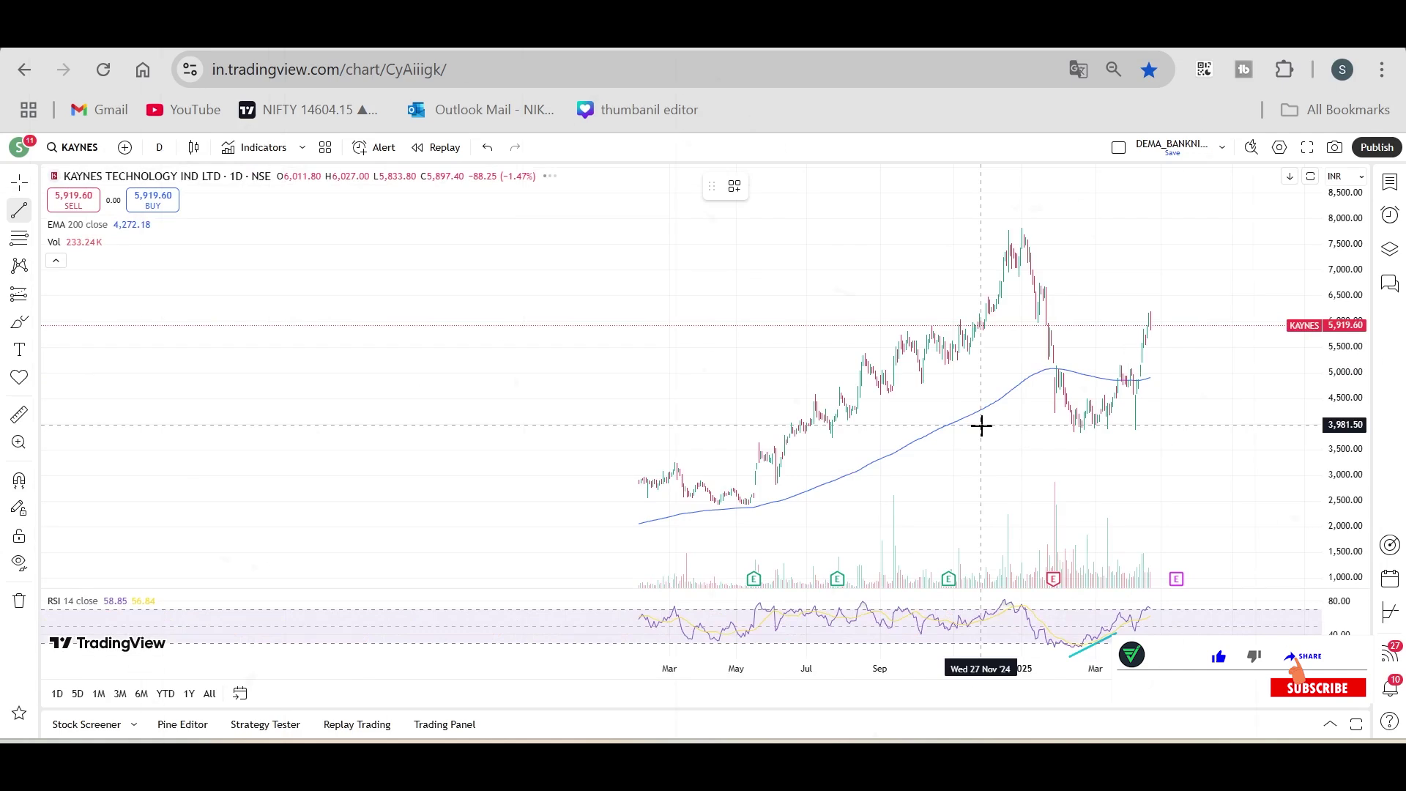
- Draw a falling trend line over the price from about 7,662 on 3 Jan 2025 to about 4,671 on 19 Mar 2025
{"action": "scroll", "coordinate": [981, 425], "scroll_direction": "up", "scroll_amount": 2}
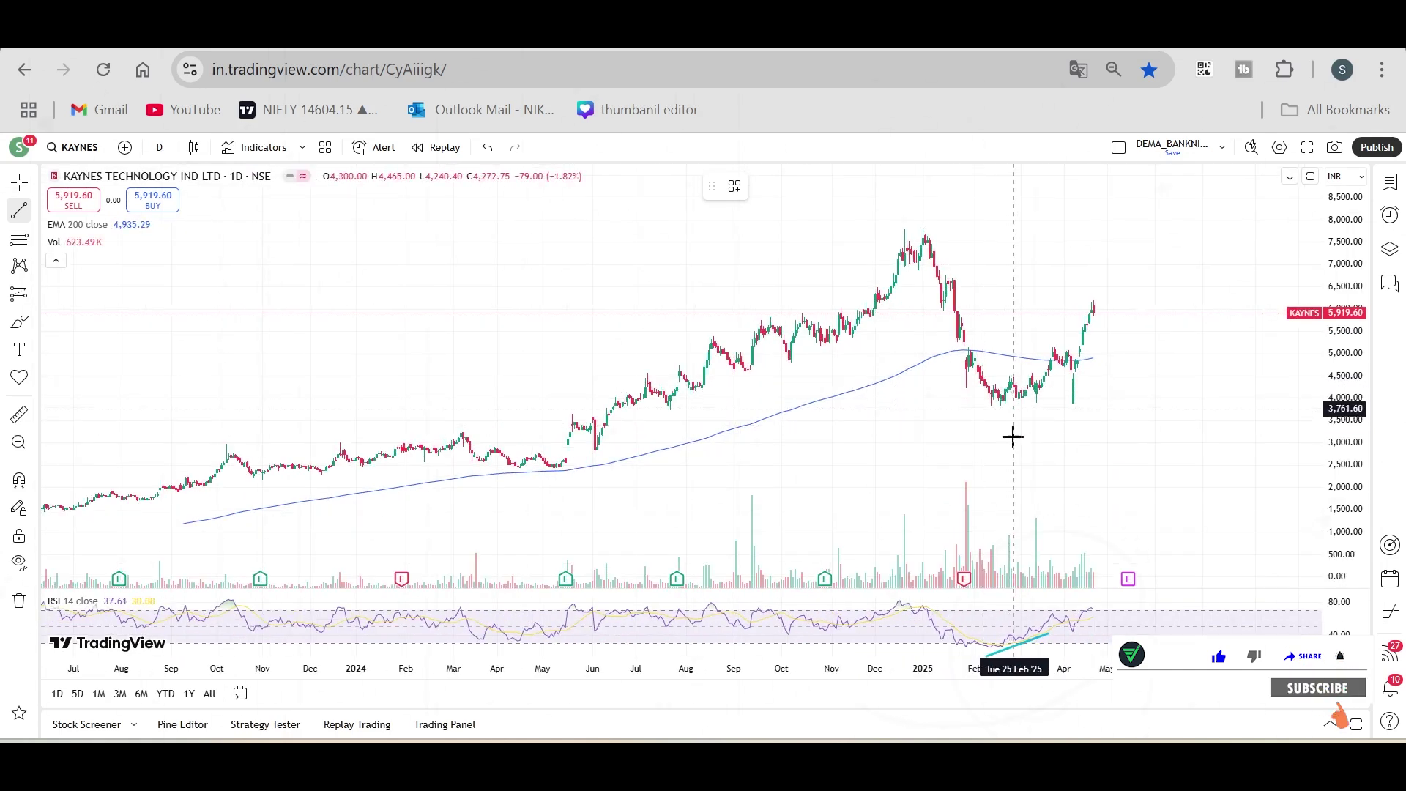
{"action": "scroll", "coordinate": [631, 465], "scroll_direction": "up", "scroll_amount": 3}
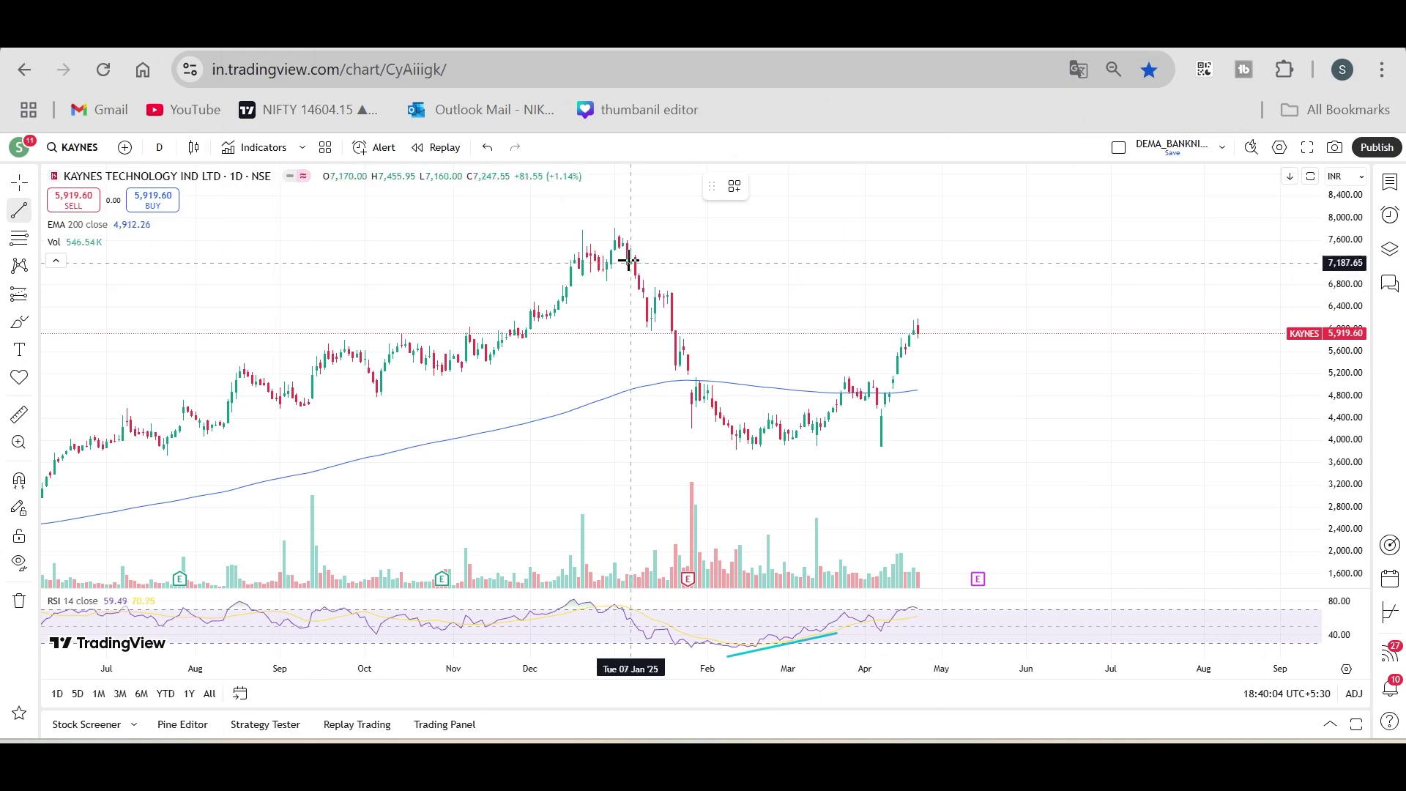
{"action": "left_click", "coordinate": [622, 236]}
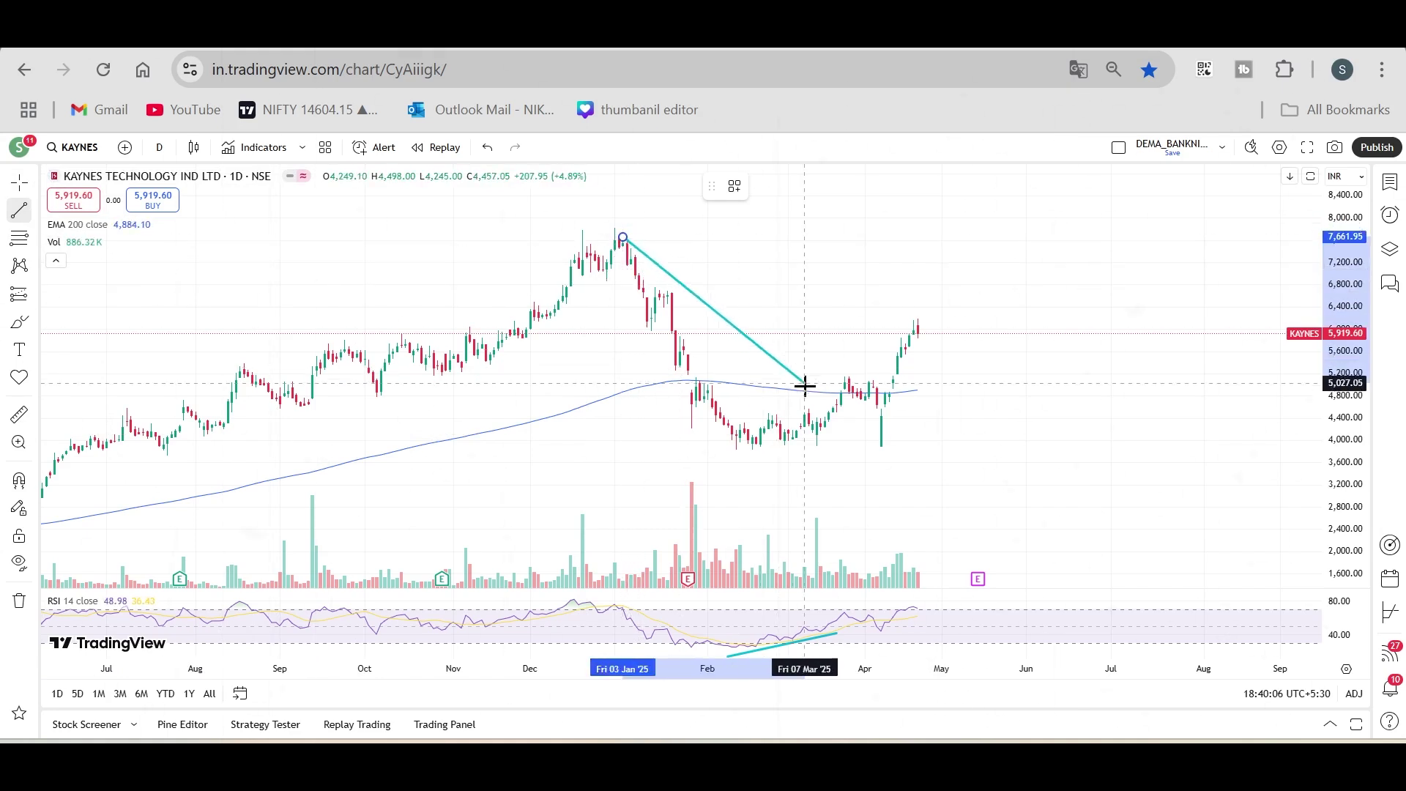
{"action": "left_click", "coordinate": [832, 403]}
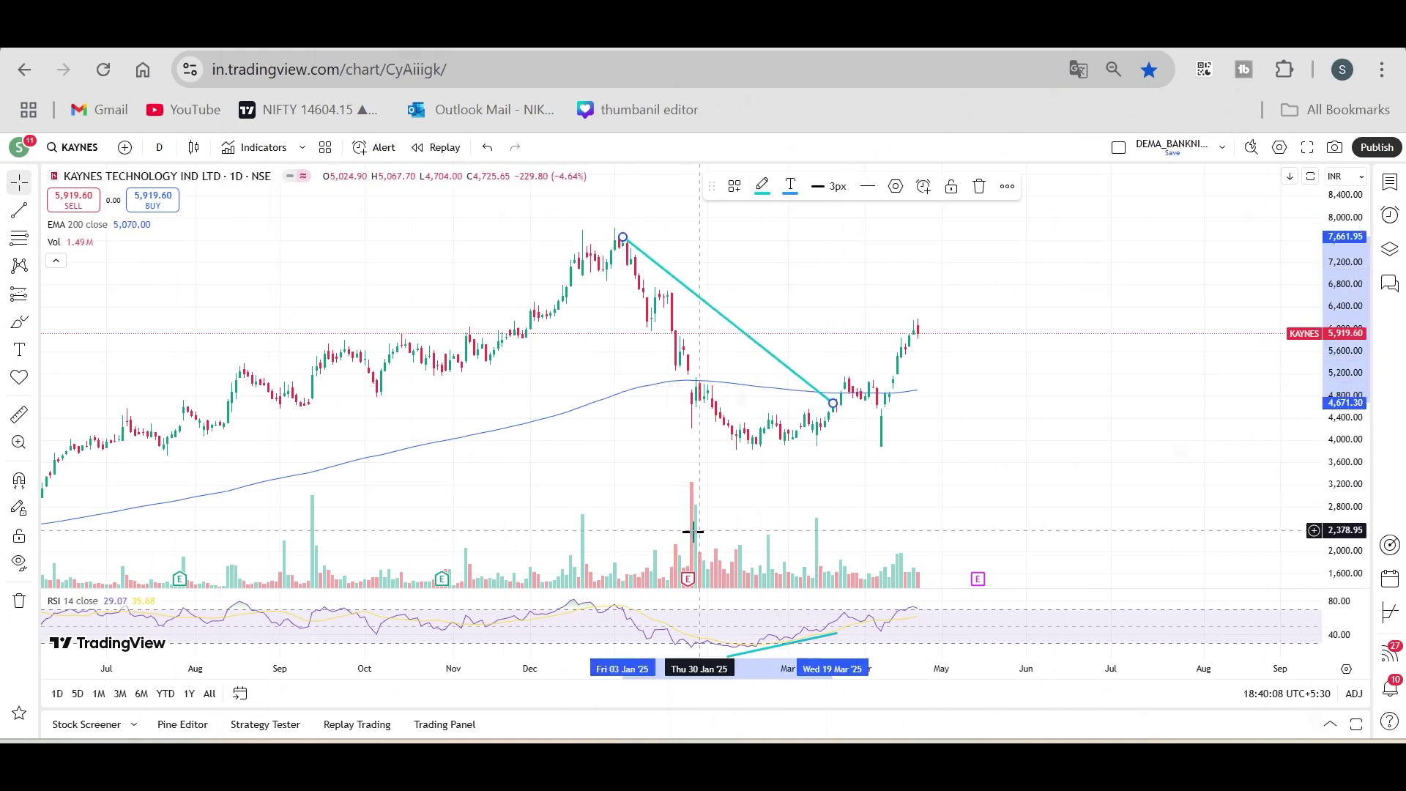
- Draw a falling trend line over the volume bars from 28 Jan 2025 to 19 Mar 2025
{"action": "left_click", "coordinate": [19, 210]}
{"action": "left_click", "coordinate": [691, 510]}
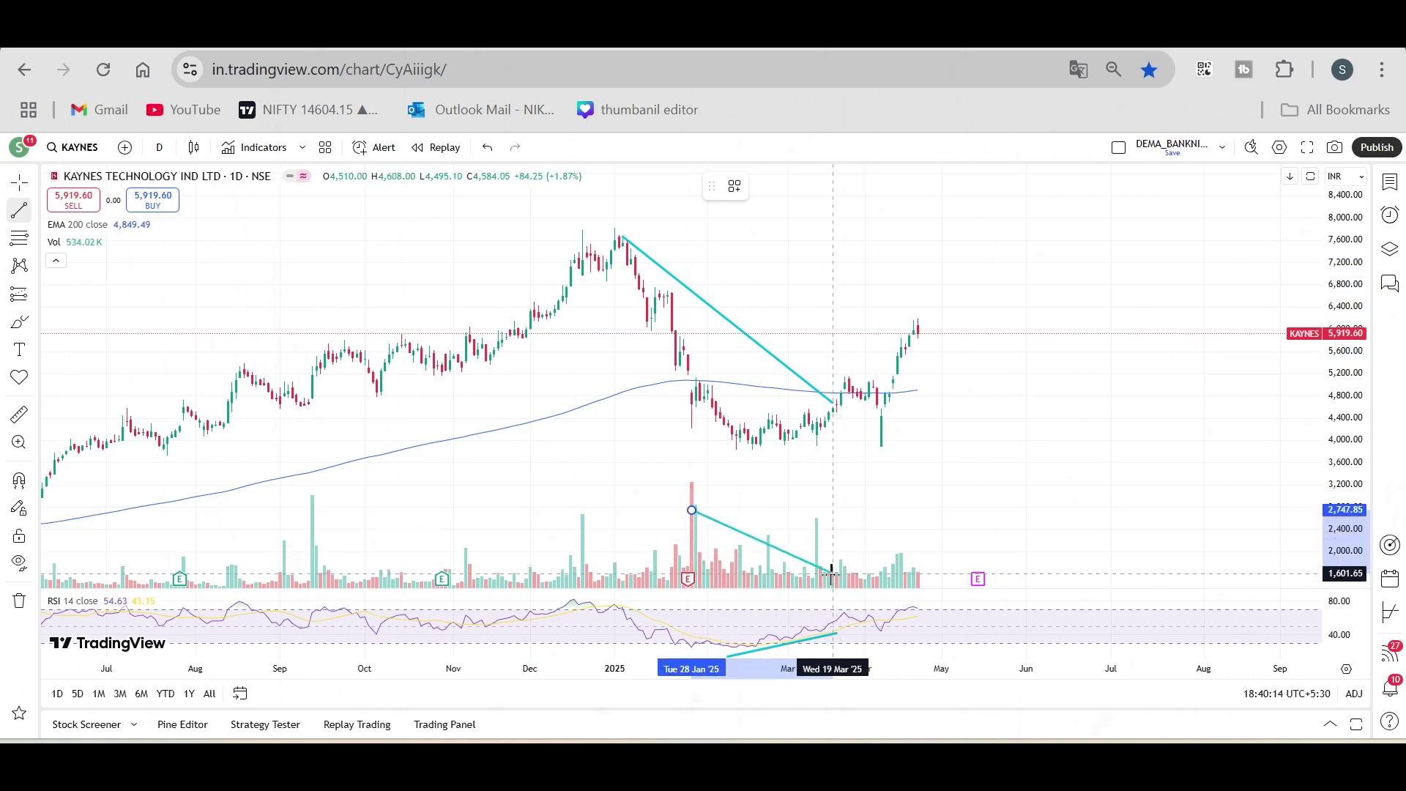
{"action": "left_click", "coordinate": [831, 574]}
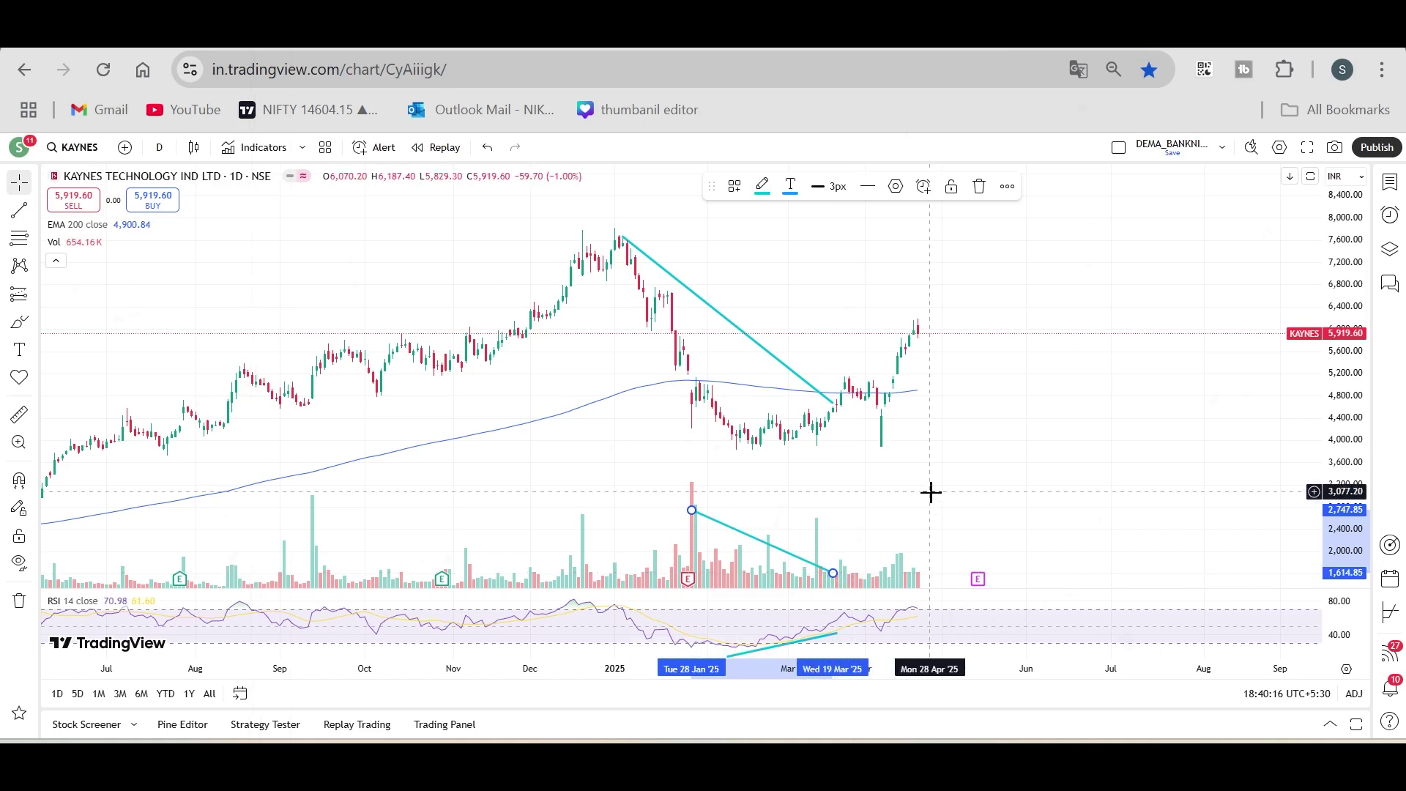
- Draw a Fibonacci retracement from the 12 Apr 2024 low at about 2,369 up to the January 2025 high at about 7,564
{"action": "scroll", "coordinate": [929, 483], "scroll_direction": "down", "scroll_amount": 2}
{"action": "scroll", "coordinate": [929, 481], "scroll_direction": "down", "scroll_amount": 3}
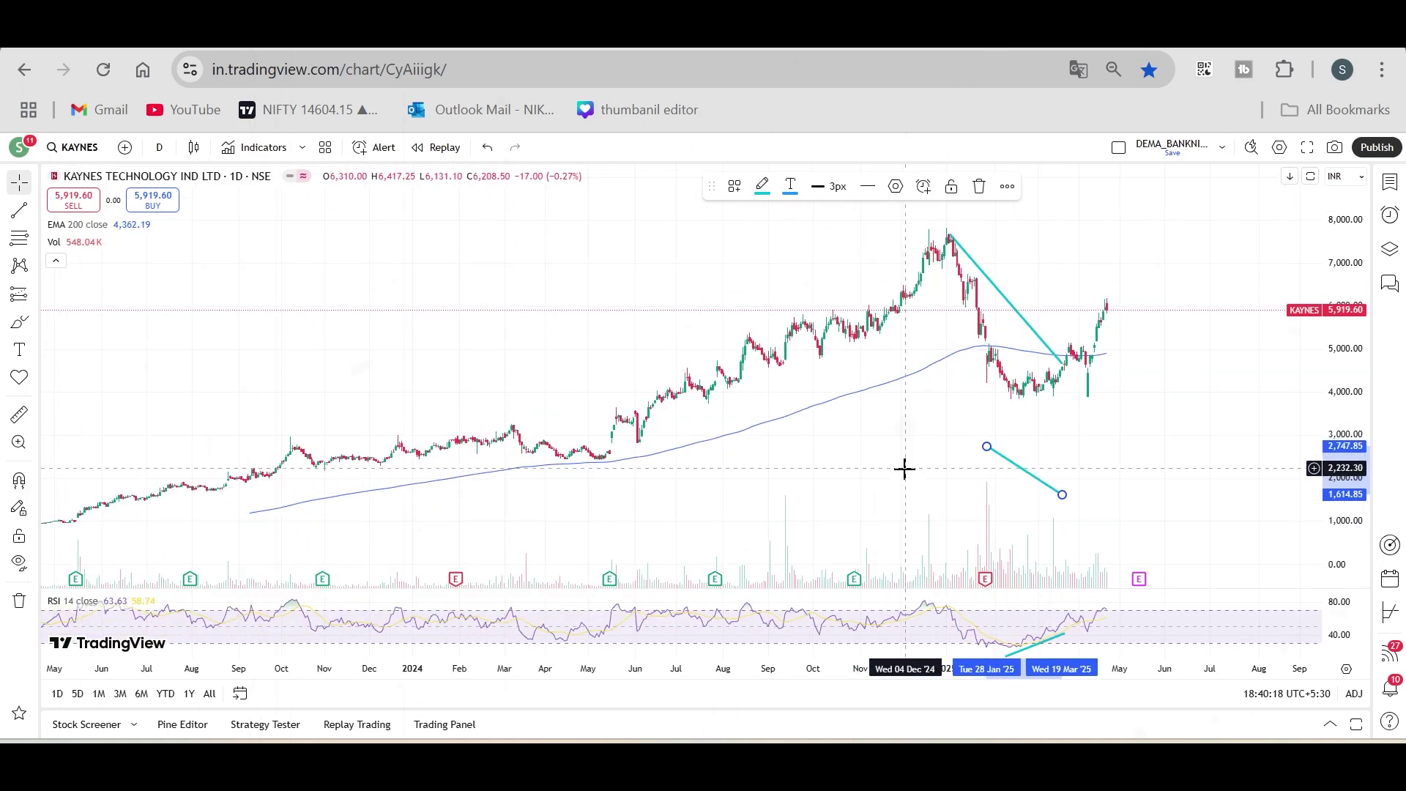
{"action": "mouse_move", "coordinate": [90, 229]}
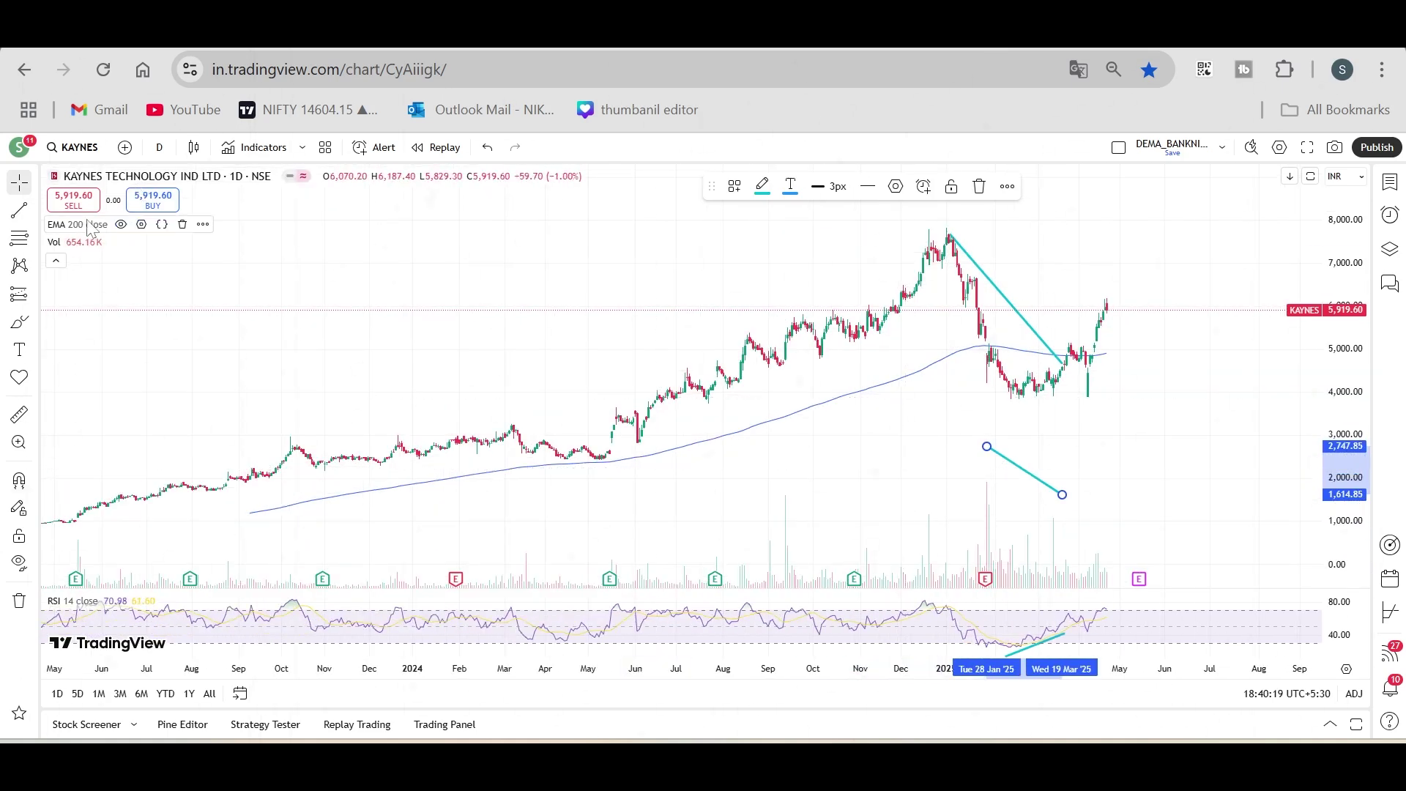
{"action": "left_click", "coordinate": [19, 243]}
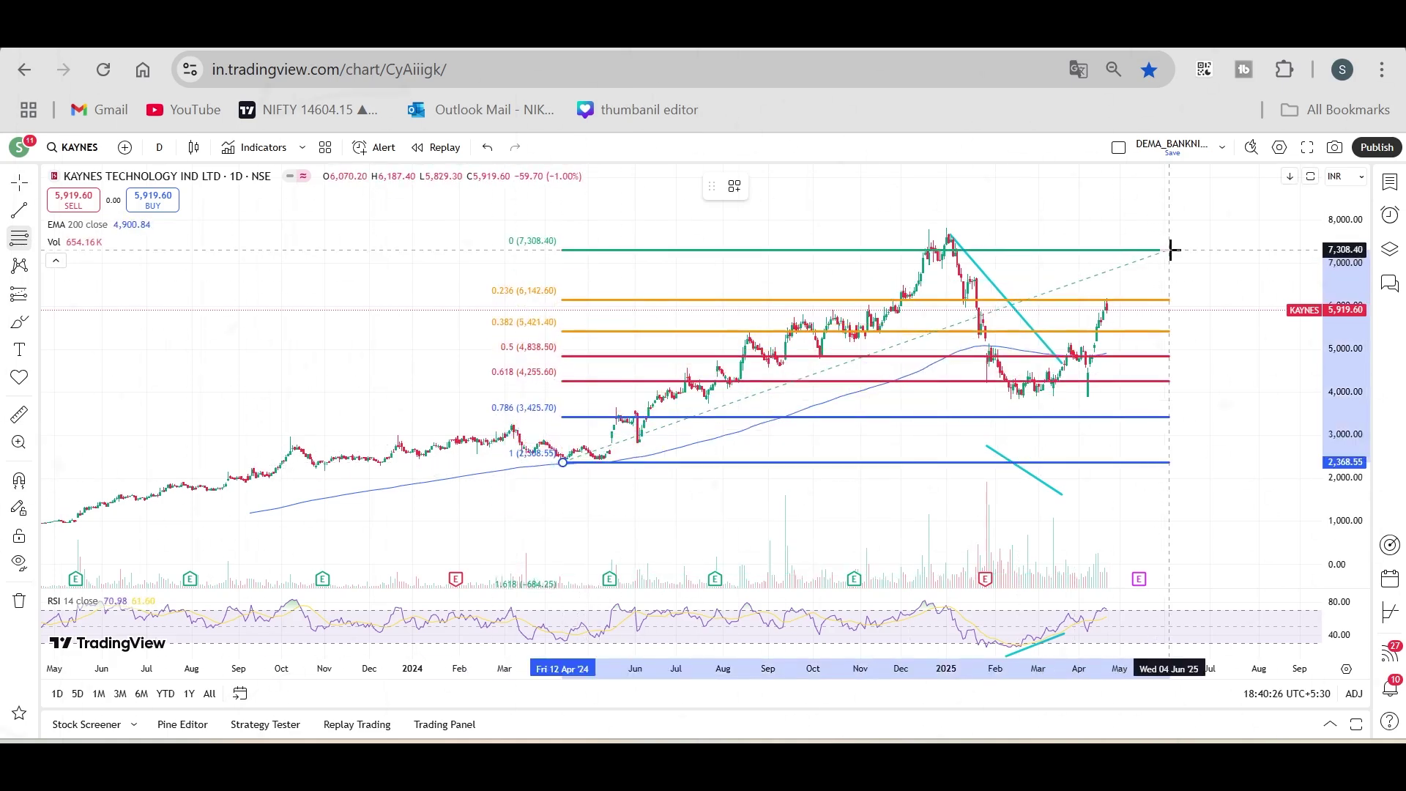
{"action": "left_click", "coordinate": [1197, 239]}
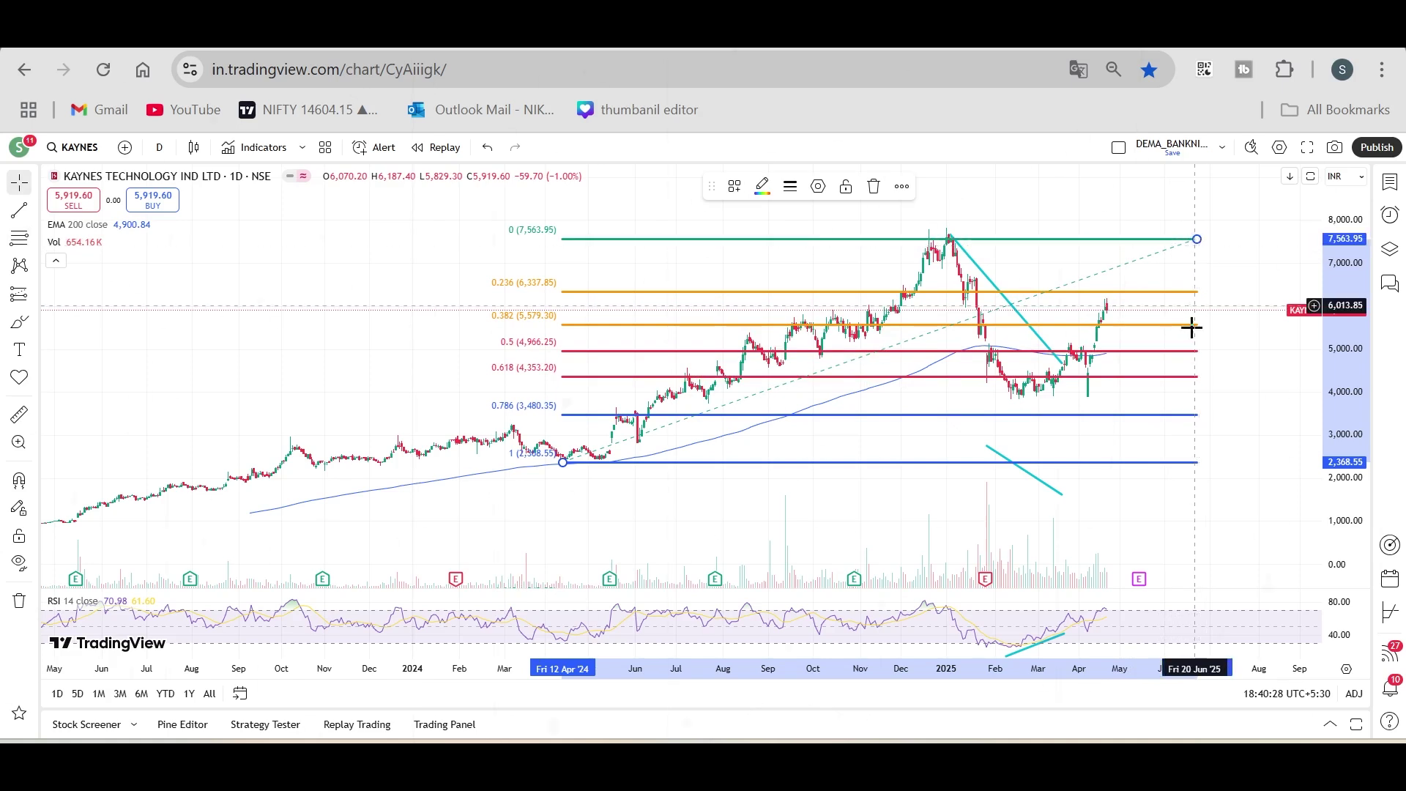
- Switch the KAYNES chart interval to 1 hour
{"action": "scroll", "coordinate": [680, 293], "scroll_direction": "right", "scroll_amount": 5}
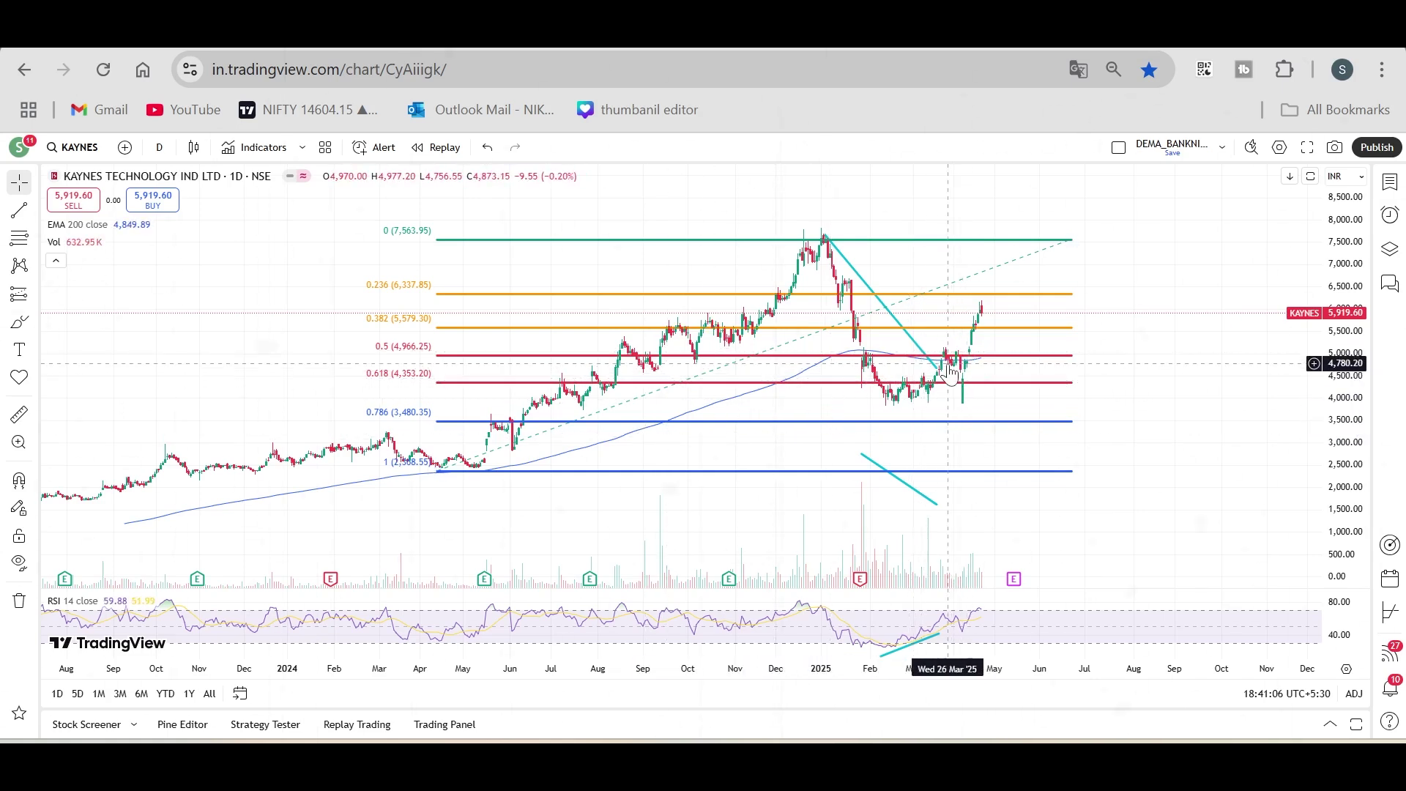
{"action": "scroll", "coordinate": [944, 373], "scroll_direction": "up", "scroll_amount": 3}
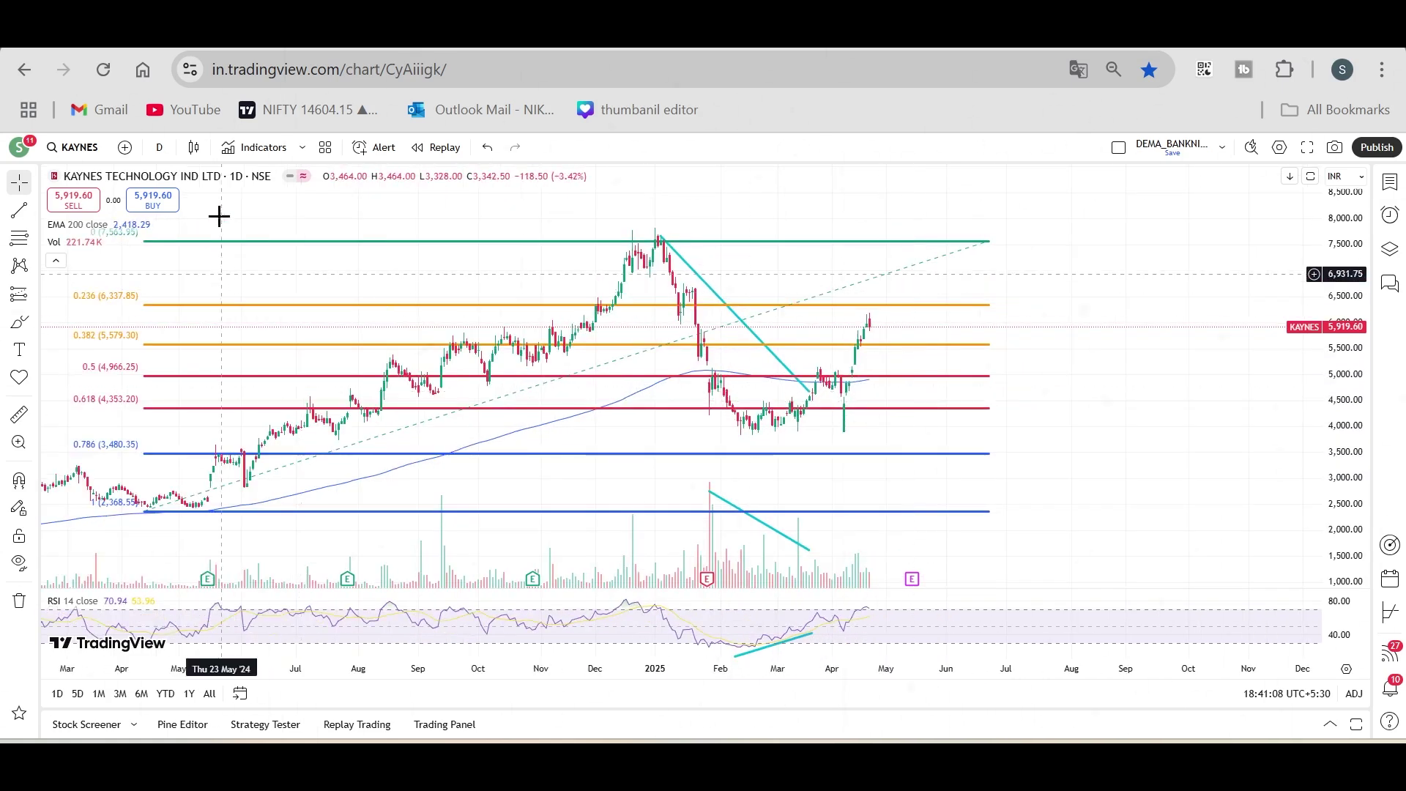
{"action": "left_click", "coordinate": [159, 147]}
{"action": "left_click", "coordinate": [173, 462]}
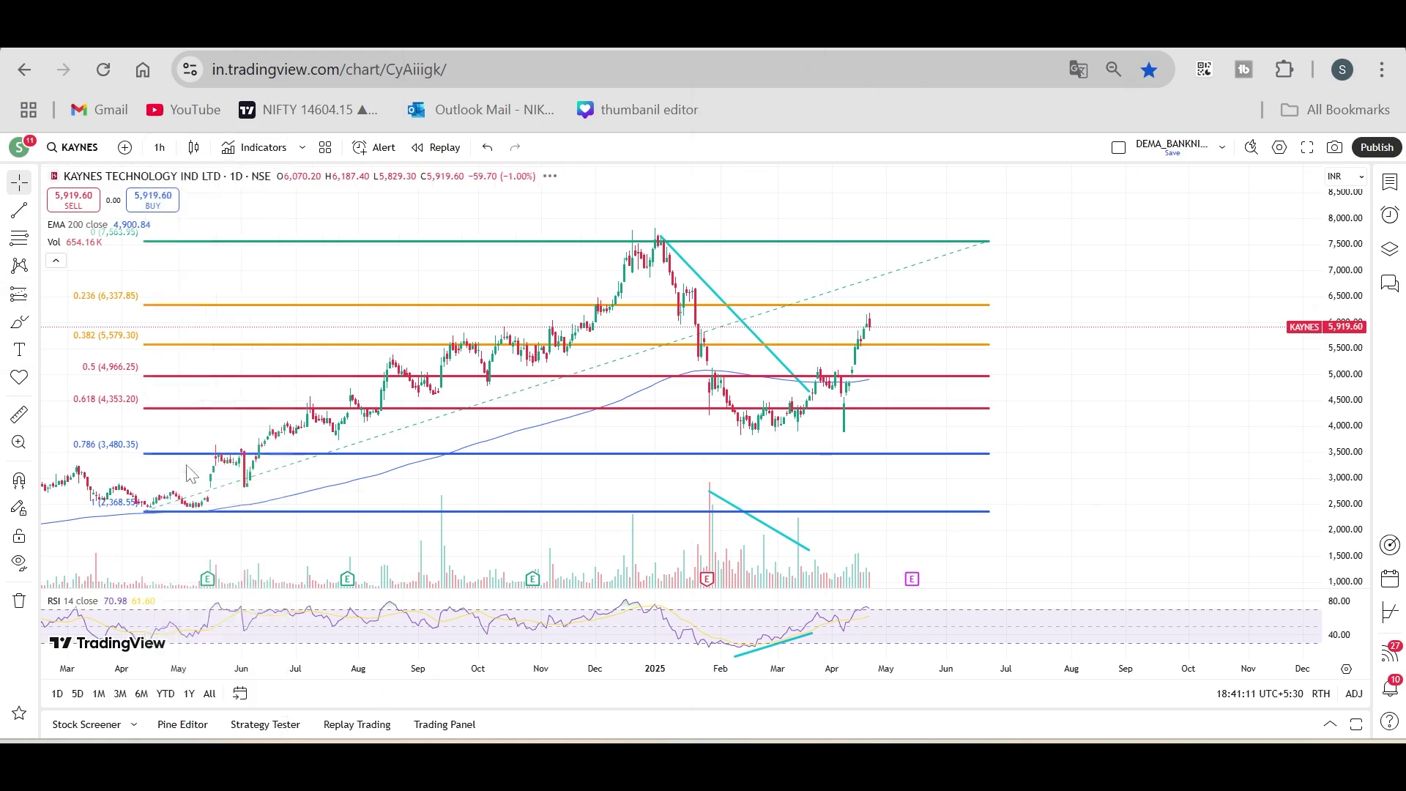
{"action": "scroll", "coordinate": [673, 450], "scroll_direction": "down", "scroll_amount": 5}
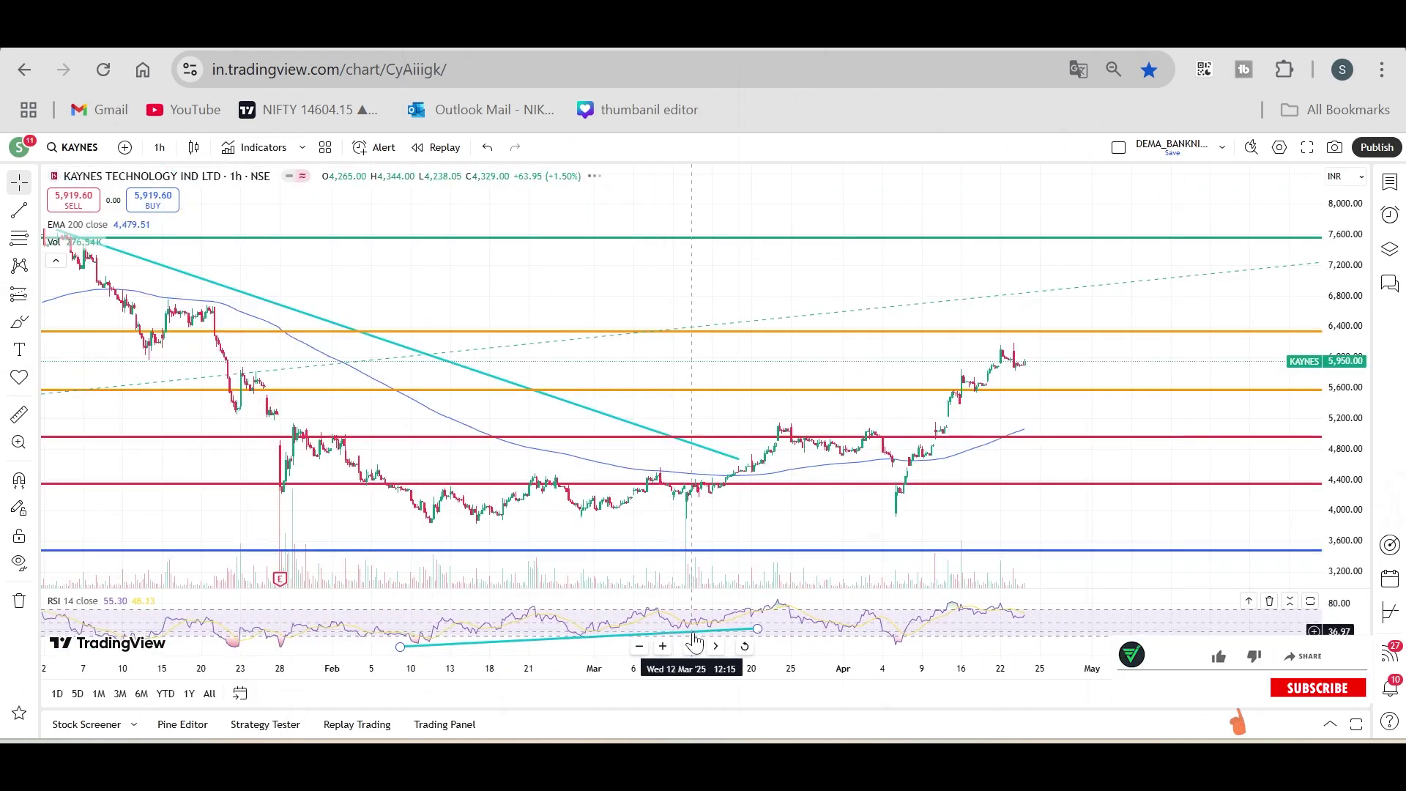
- Reset the KAYNES chart view and examine the hourly price against the 200 EMA and Fibonacci levels from February to April 2025
{"action": "right_click", "coordinate": [1158, 368]}
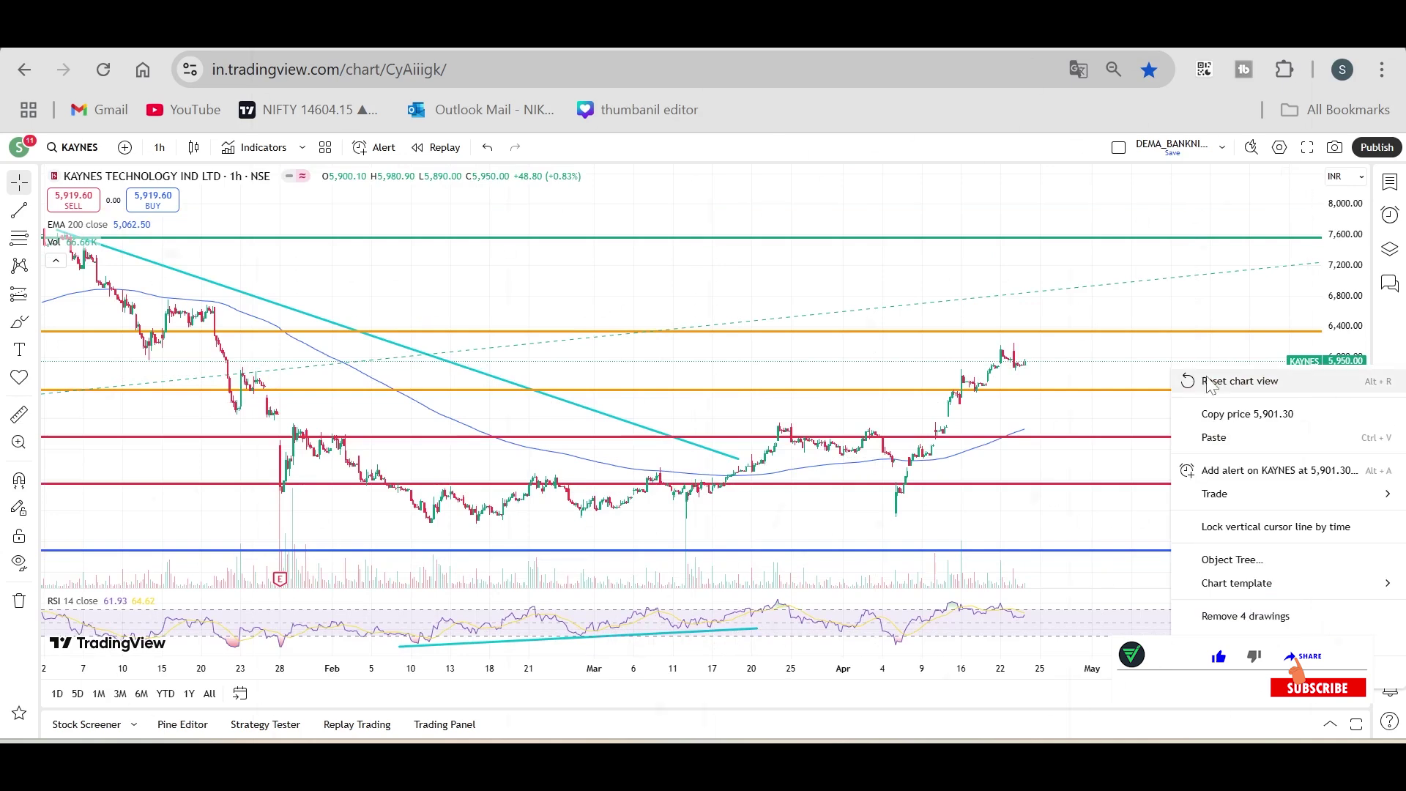
{"action": "left_click", "coordinate": [1179, 378]}
{"action": "scroll", "coordinate": [913, 451], "scroll_direction": "down", "scroll_amount": 1}
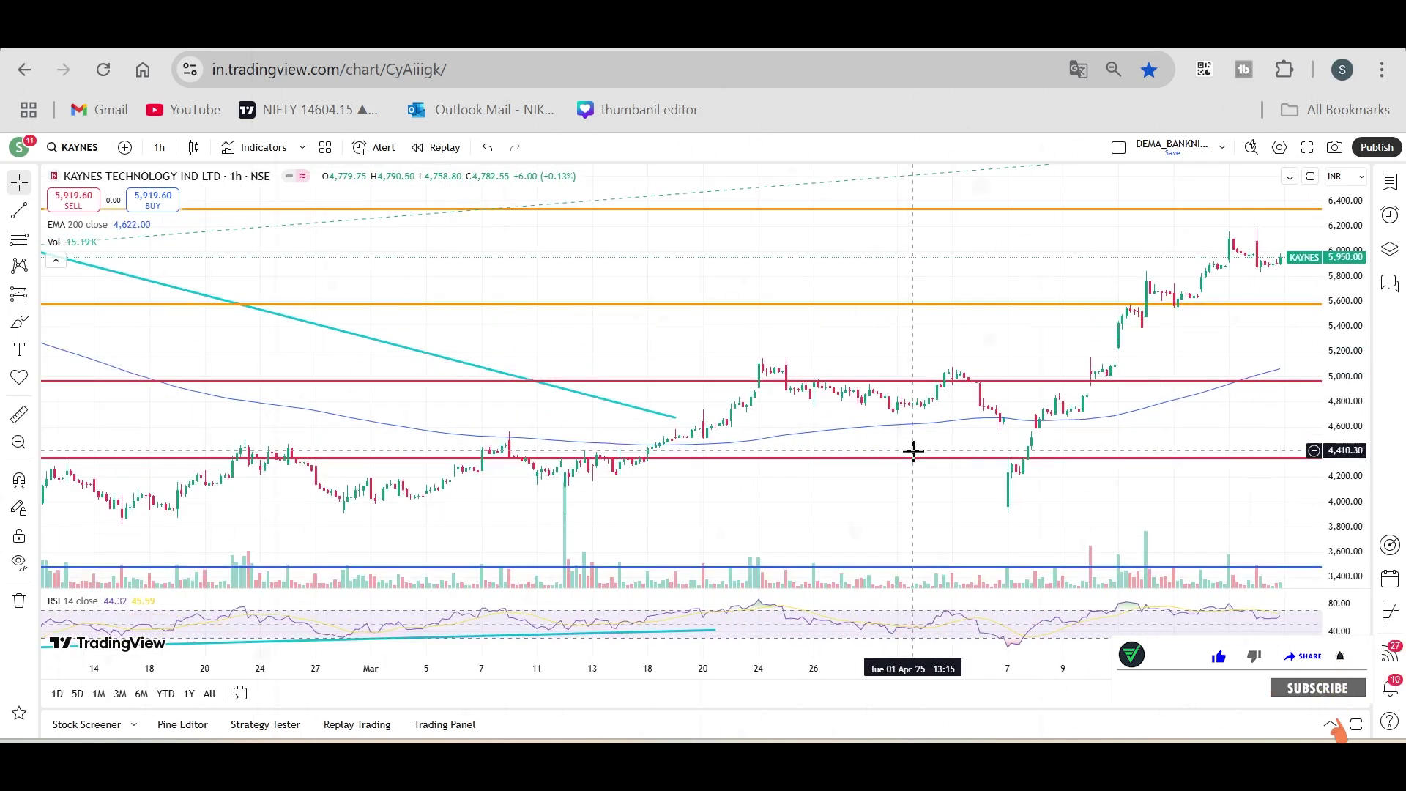
{"action": "scroll", "coordinate": [913, 451], "scroll_direction": "down", "scroll_amount": 1}
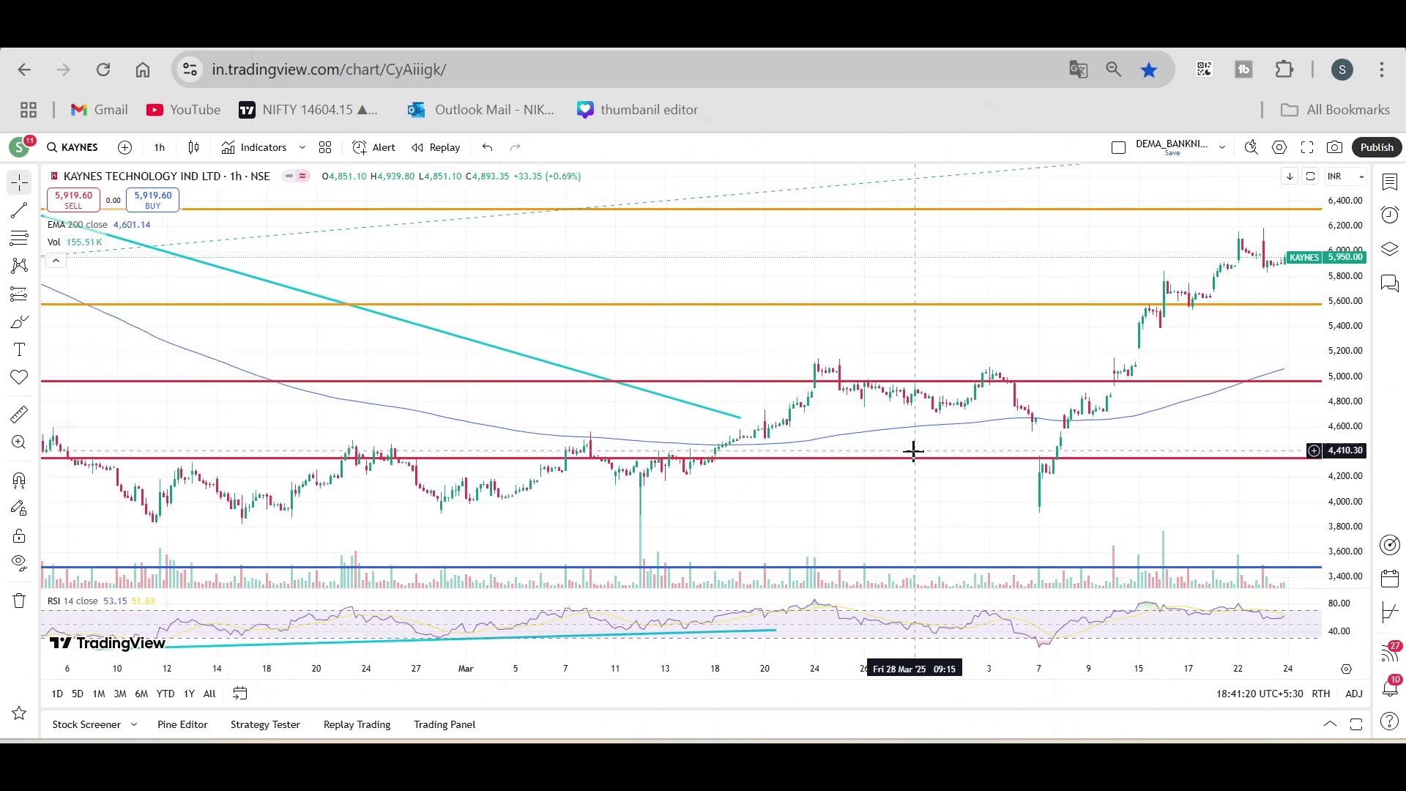
{"action": "scroll", "coordinate": [913, 450], "scroll_direction": "down", "scroll_amount": 1}
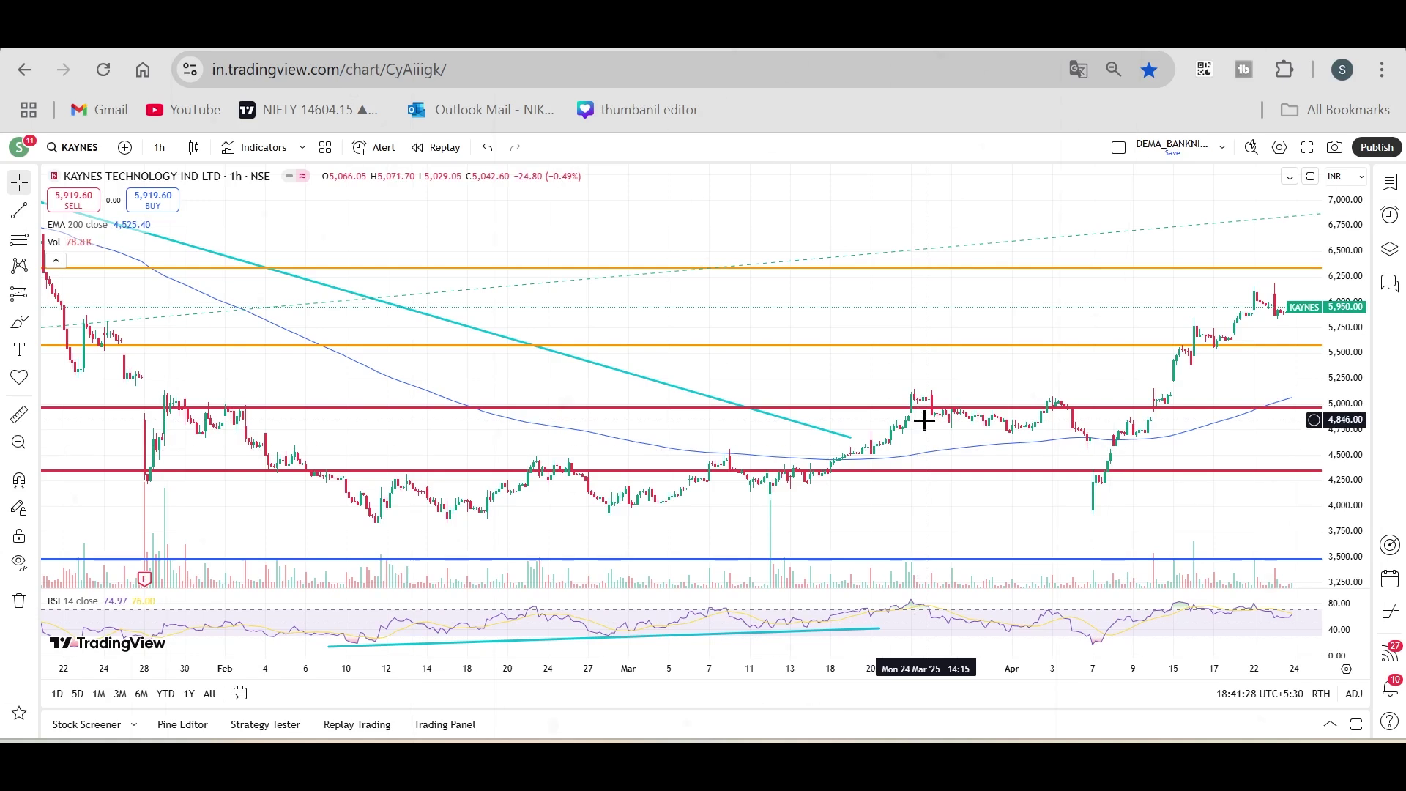
- Switch to the Chartink window with the KAYNES chart and close that chart to return to the backtest results
{"action": "left_click", "coordinate": [241, 33]}
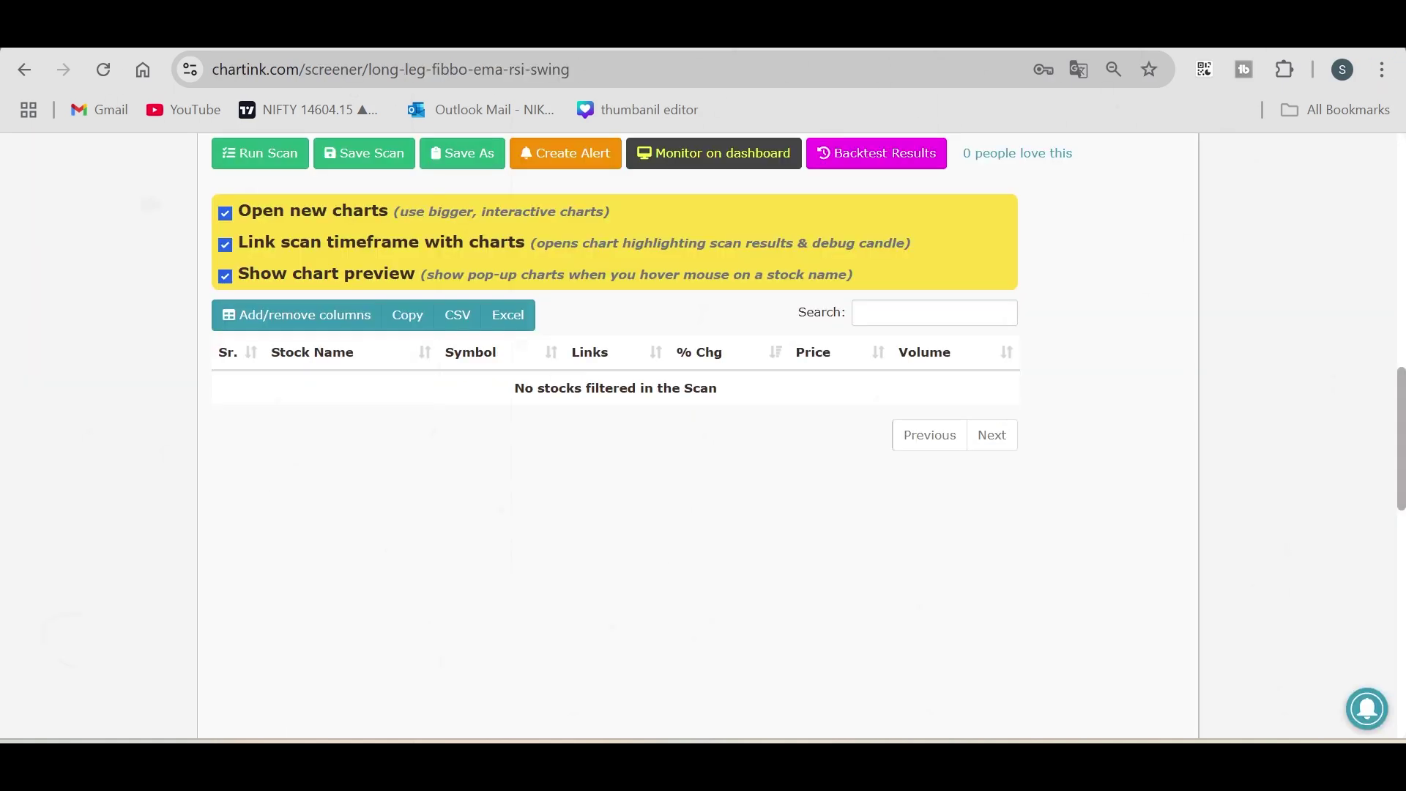
{"action": "key", "text": "alt+Tab"}
{"action": "key", "text": "Tab"}
{"action": "left_click", "coordinate": [444, 391]}
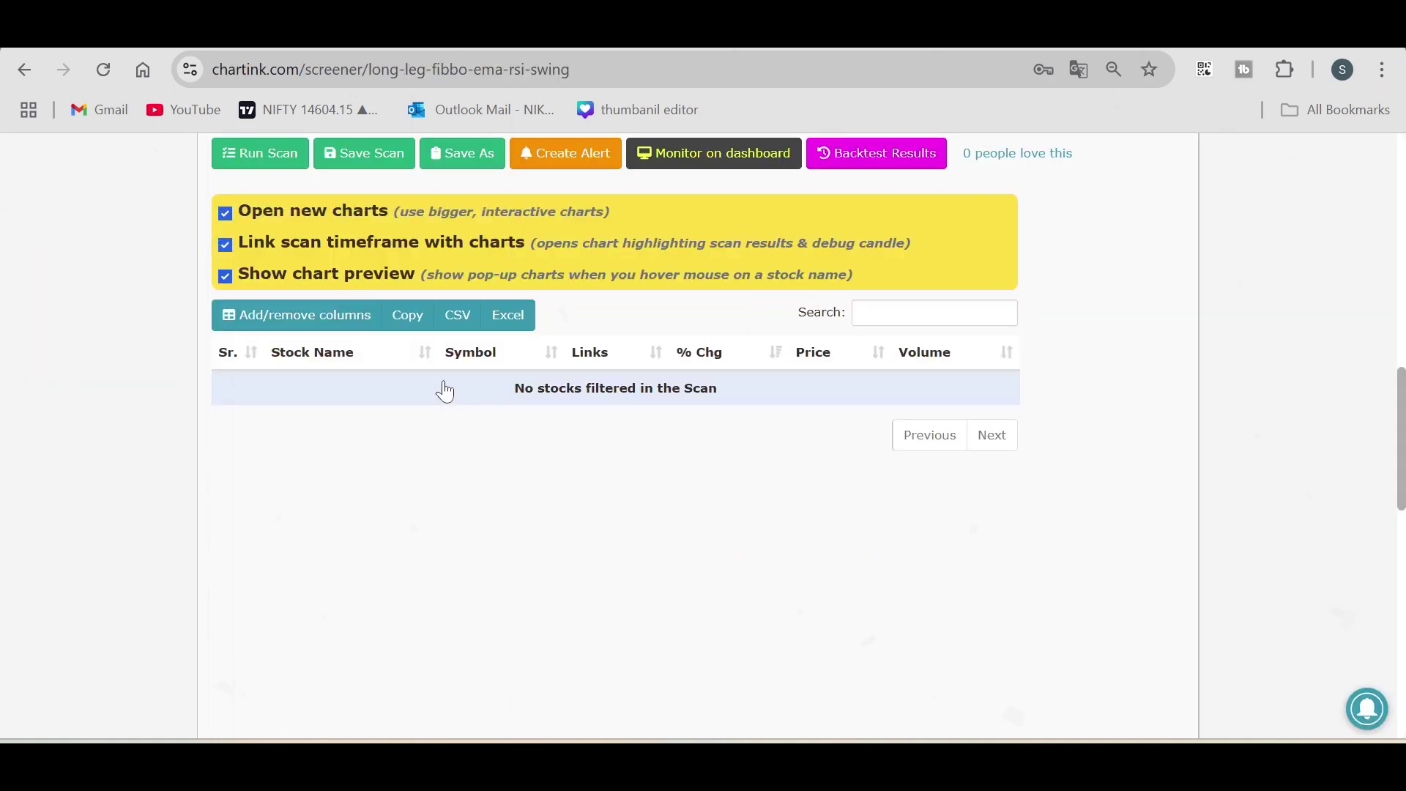
{"action": "scroll", "coordinate": [508, 389], "scroll_direction": "down", "scroll_amount": 5}
{"action": "scroll", "coordinate": [508, 388], "scroll_direction": "up", "scroll_amount": 5}
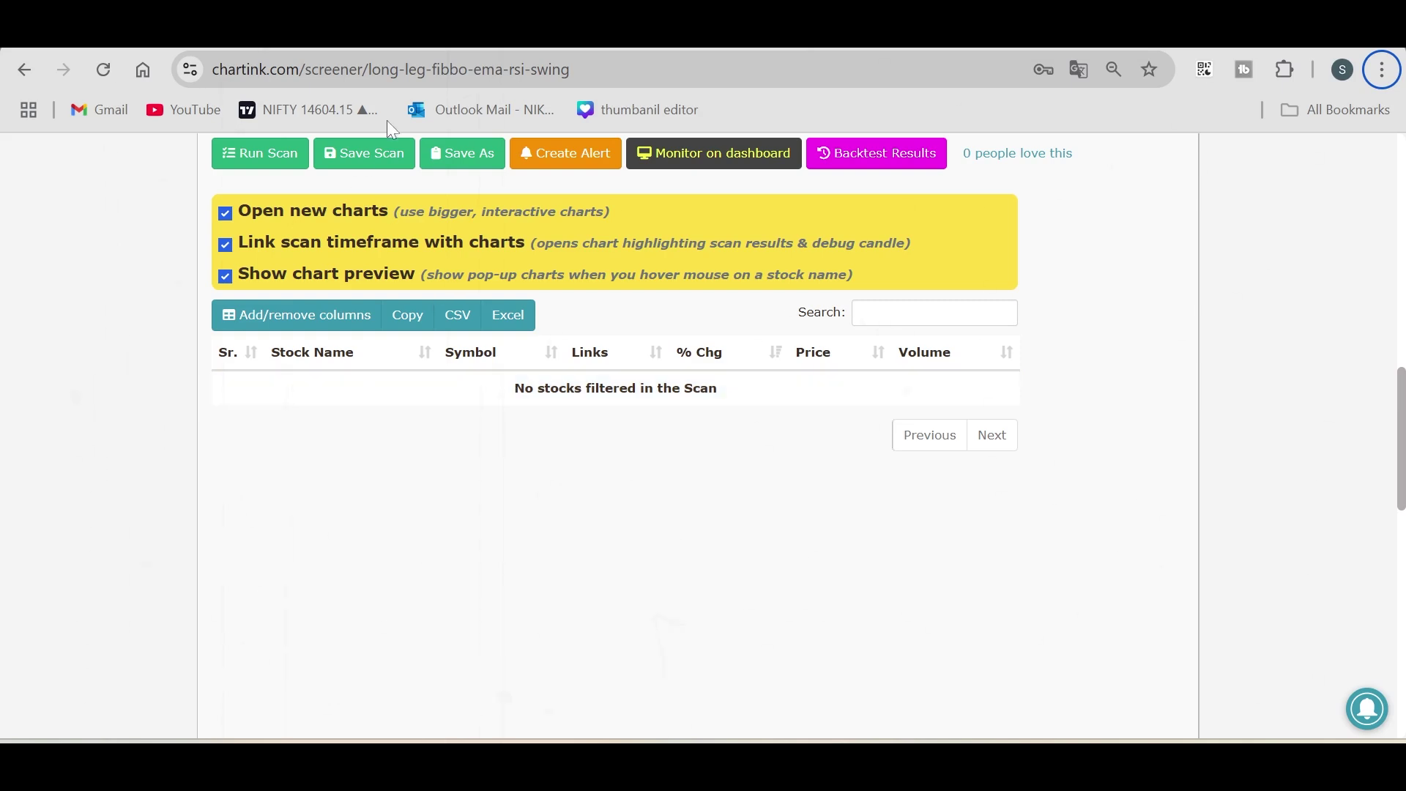
{"action": "key", "text": "alt+Tab"}
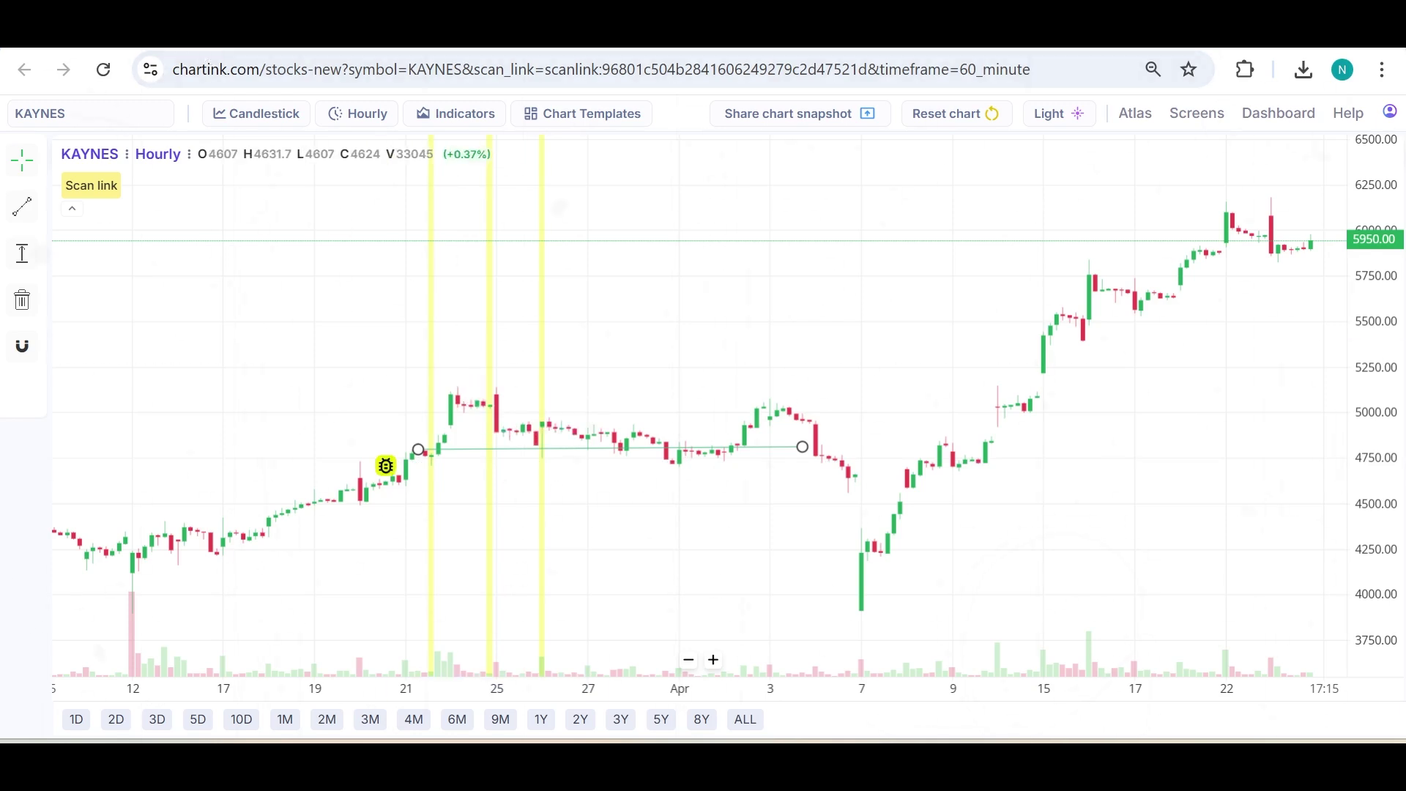
{"action": "key", "text": "ctrl+w"}
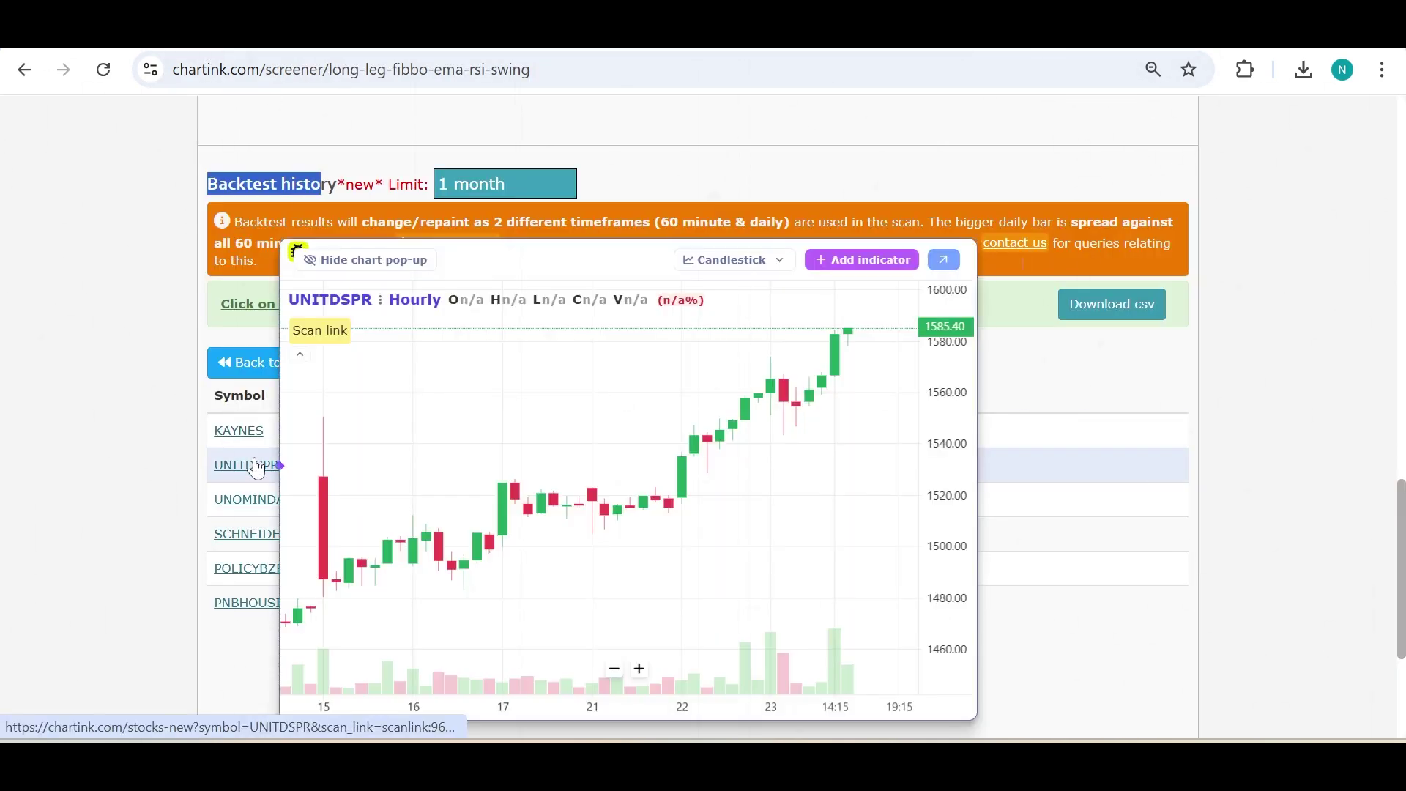
- Open the UNITDSPR chart from the backtest results and draw a near-horizontal line from about 1,387 on 20 Mar 2025 to about 1,396 in mid-April
{"action": "left_click", "coordinate": [260, 465]}
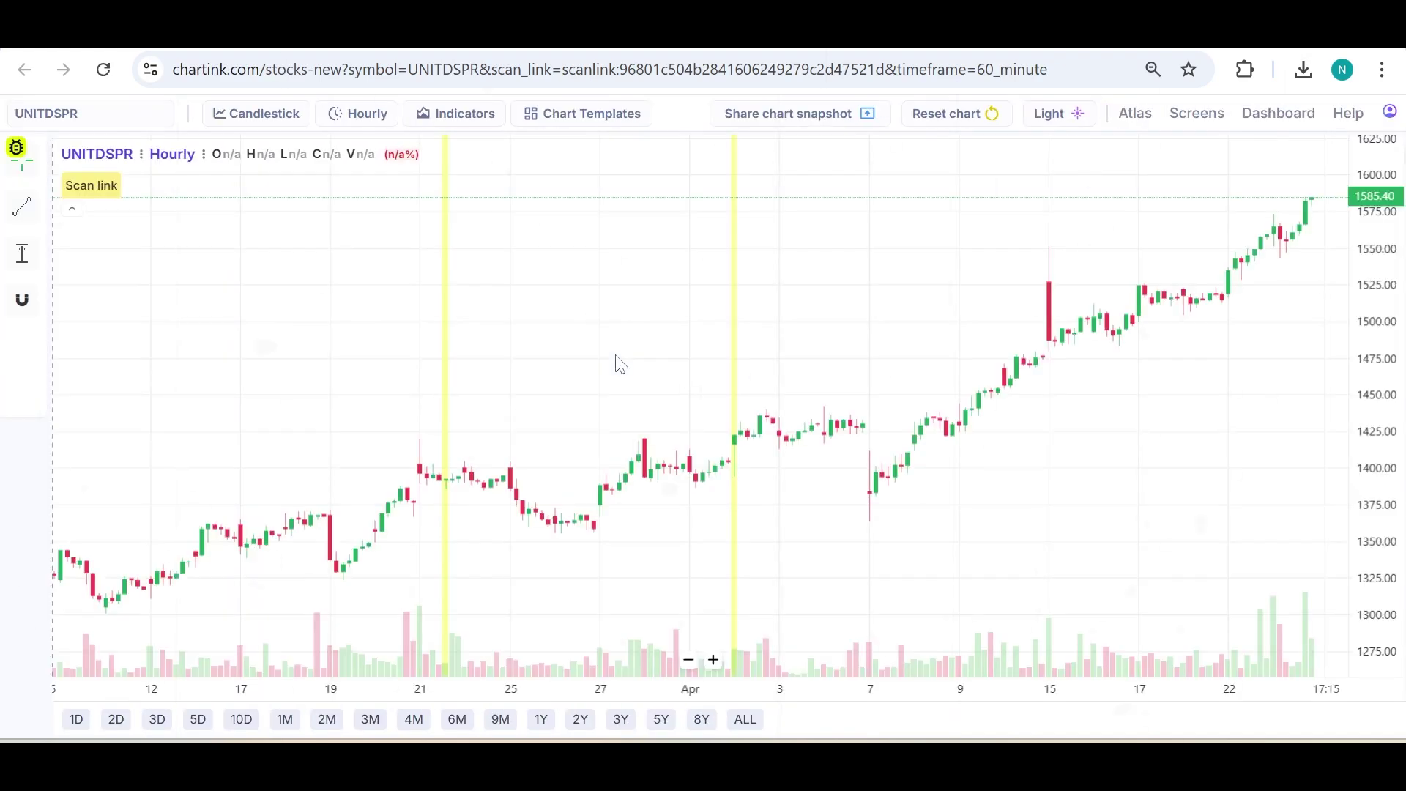
{"action": "scroll", "coordinate": [585, 437], "scroll_direction": "down", "scroll_amount": 5}
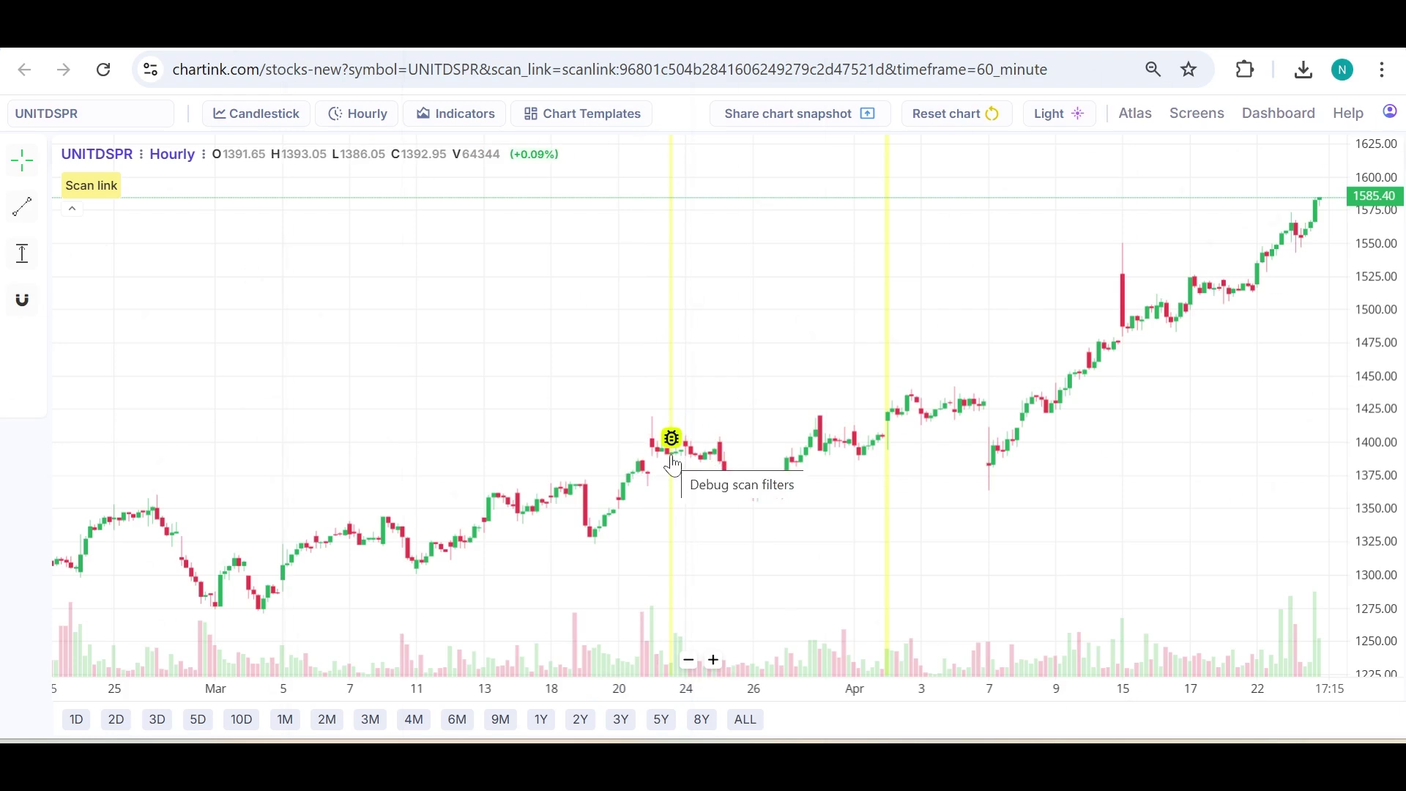
{"action": "left_click", "coordinate": [22, 206]}
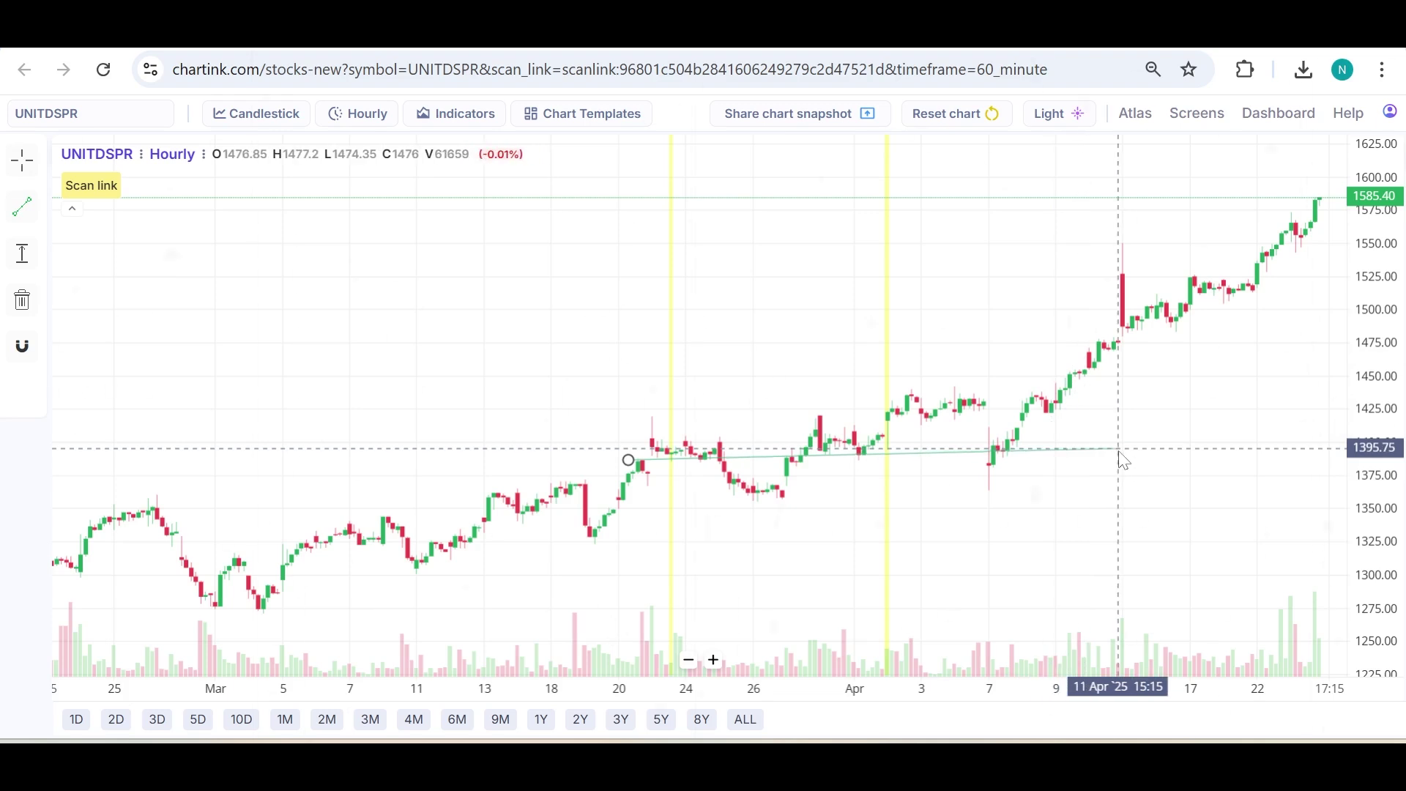
{"action": "left_click", "coordinate": [1170, 448]}
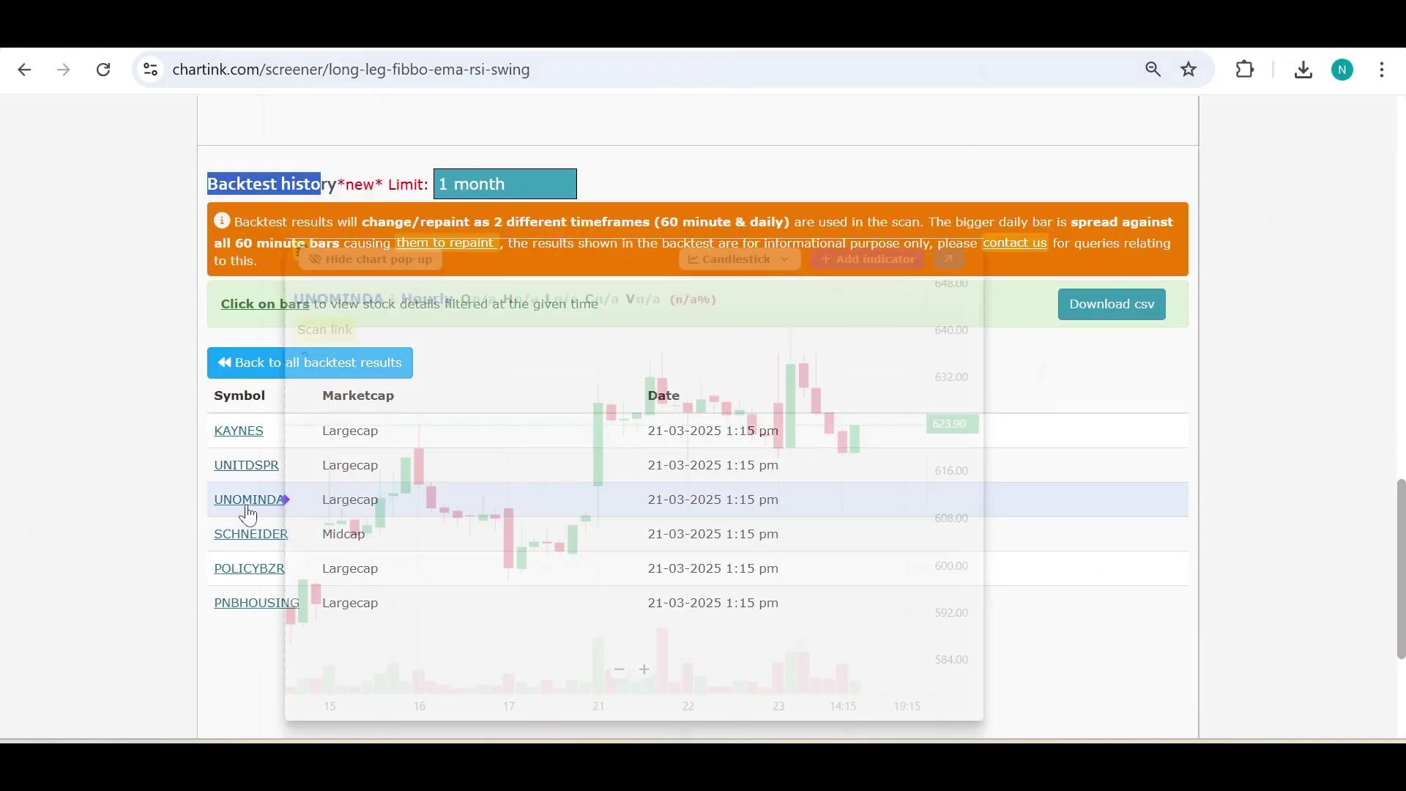
- Open the UNOMINDA chart, draw a horizontal line at about 930 from 13 Mar to 3 Apr 2025, and close the chart
{"action": "left_click", "coordinate": [252, 502]}
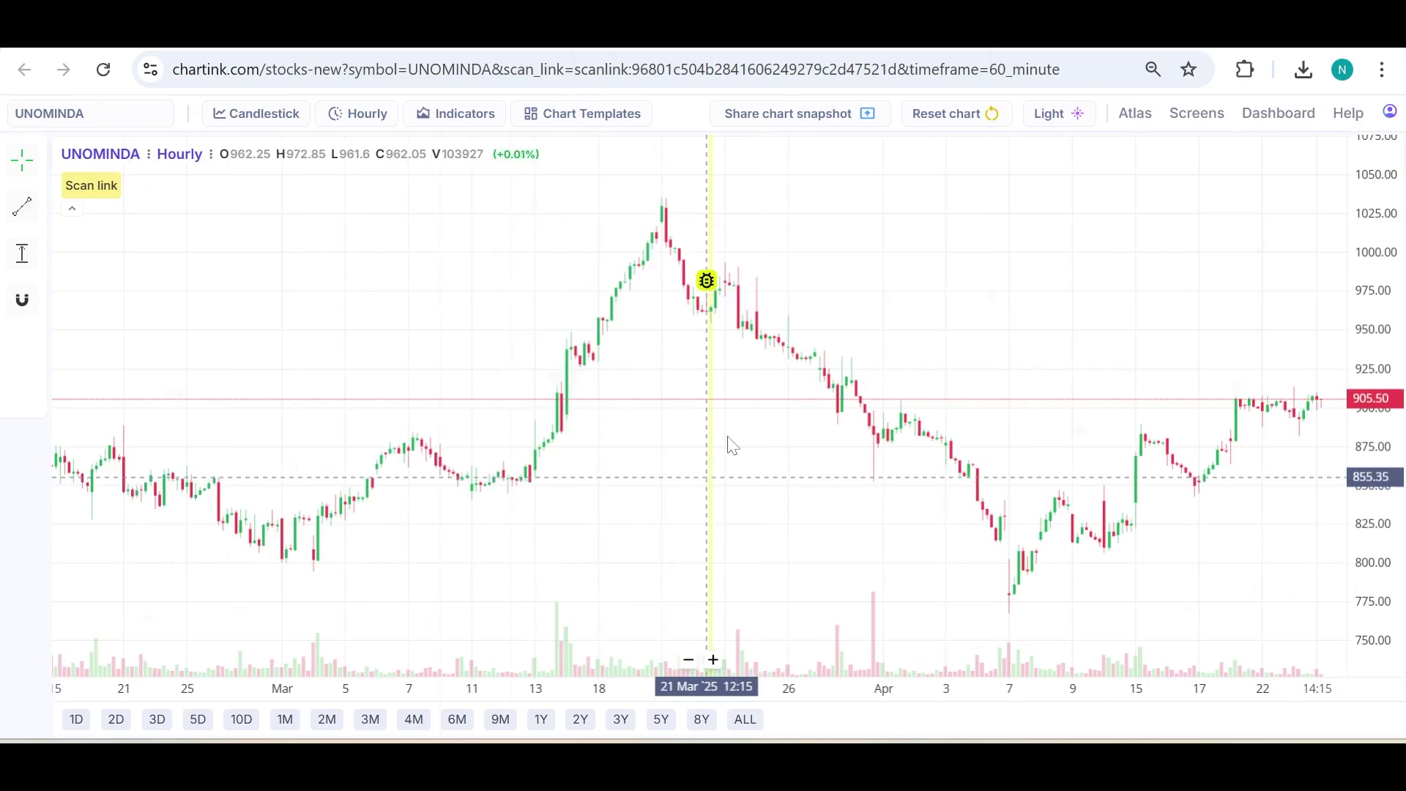
{"action": "left_click_drag", "start_coordinate": [707, 320], "coordinate": [802, 359]}
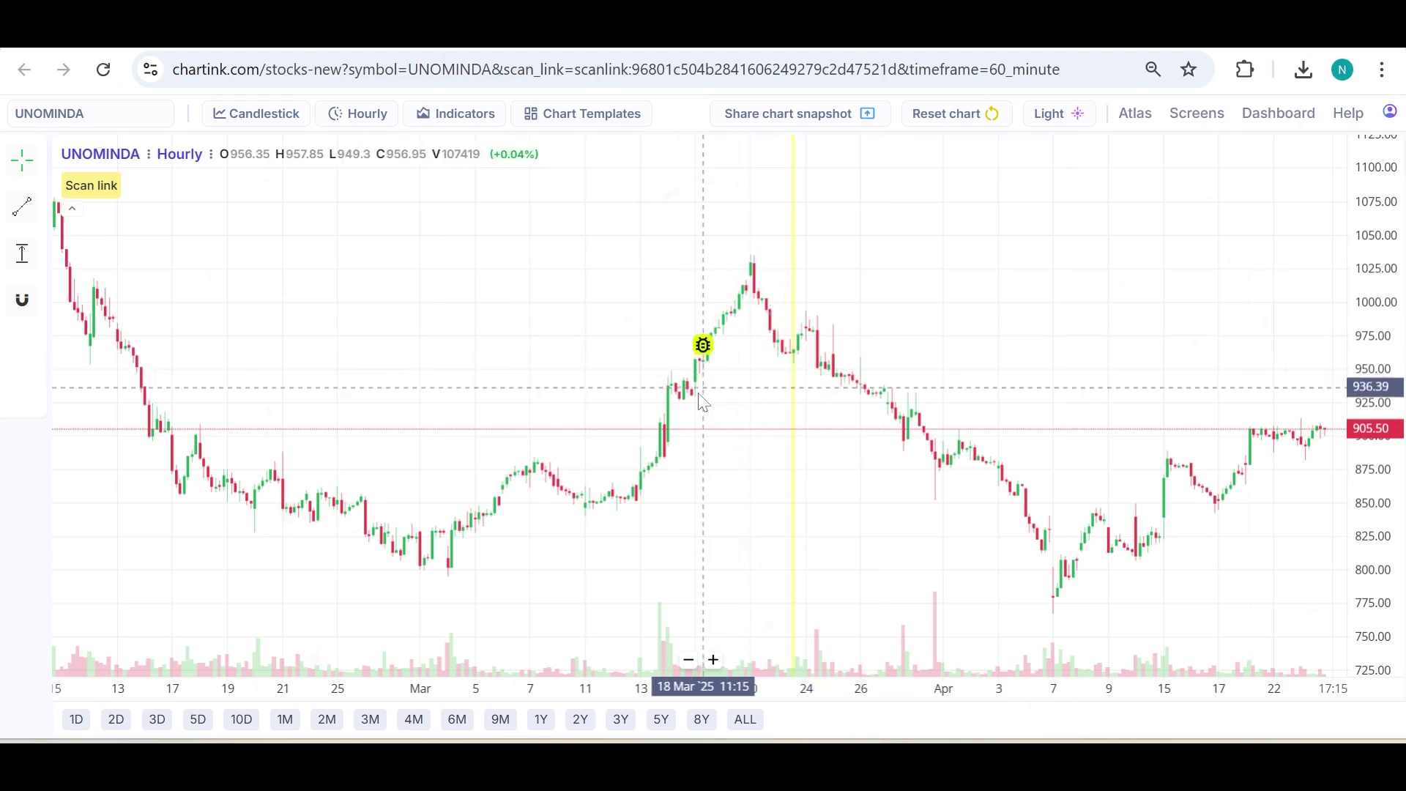
{"action": "left_click", "coordinate": [23, 215]}
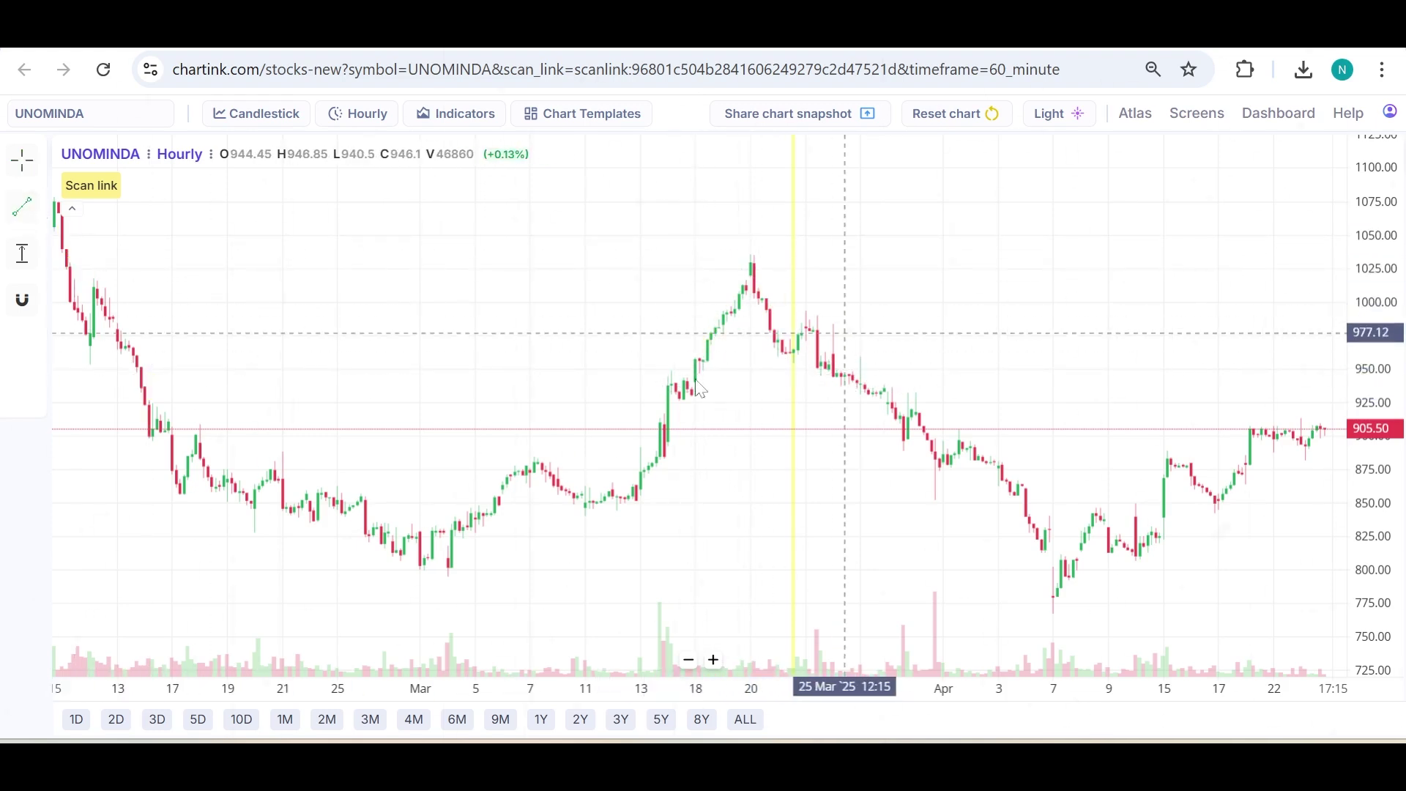
{"action": "left_click", "coordinate": [648, 396]}
{"action": "left_click", "coordinate": [1003, 396]}
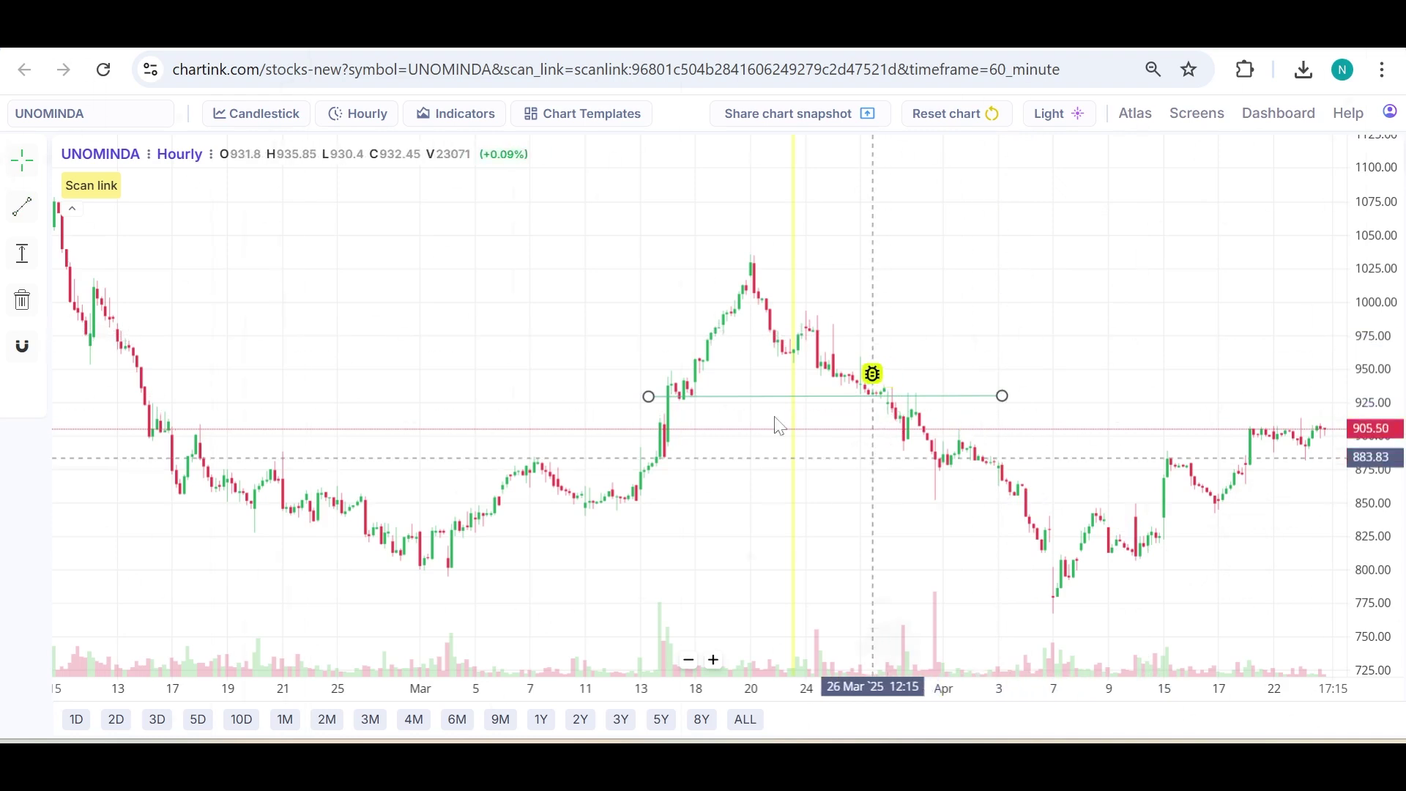
{"action": "key", "text": "ctrl+w"}
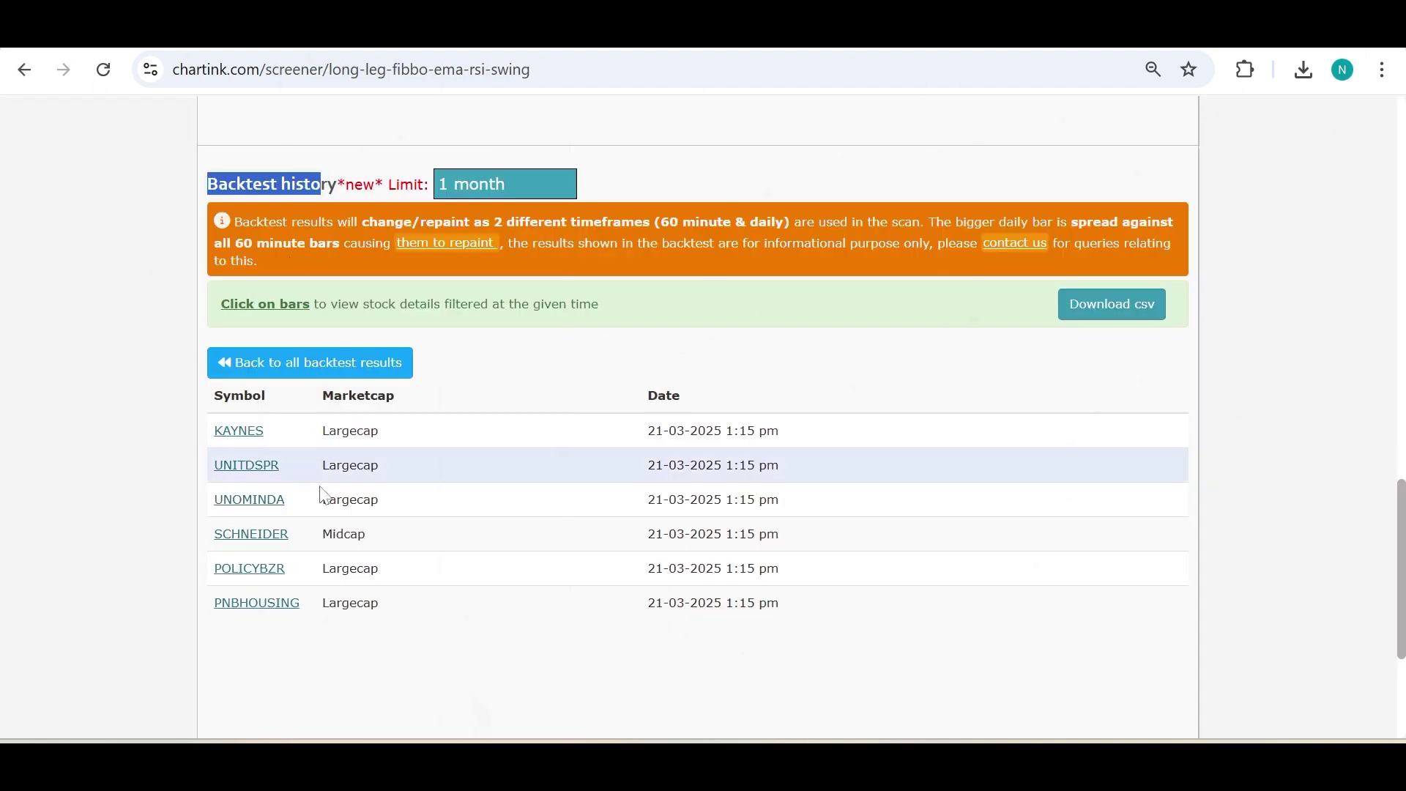
- Open the SCHNEIDER chart, examine the price move after the highlighted scan signal, and close the chart
{"action": "left_click", "coordinate": [260, 535]}
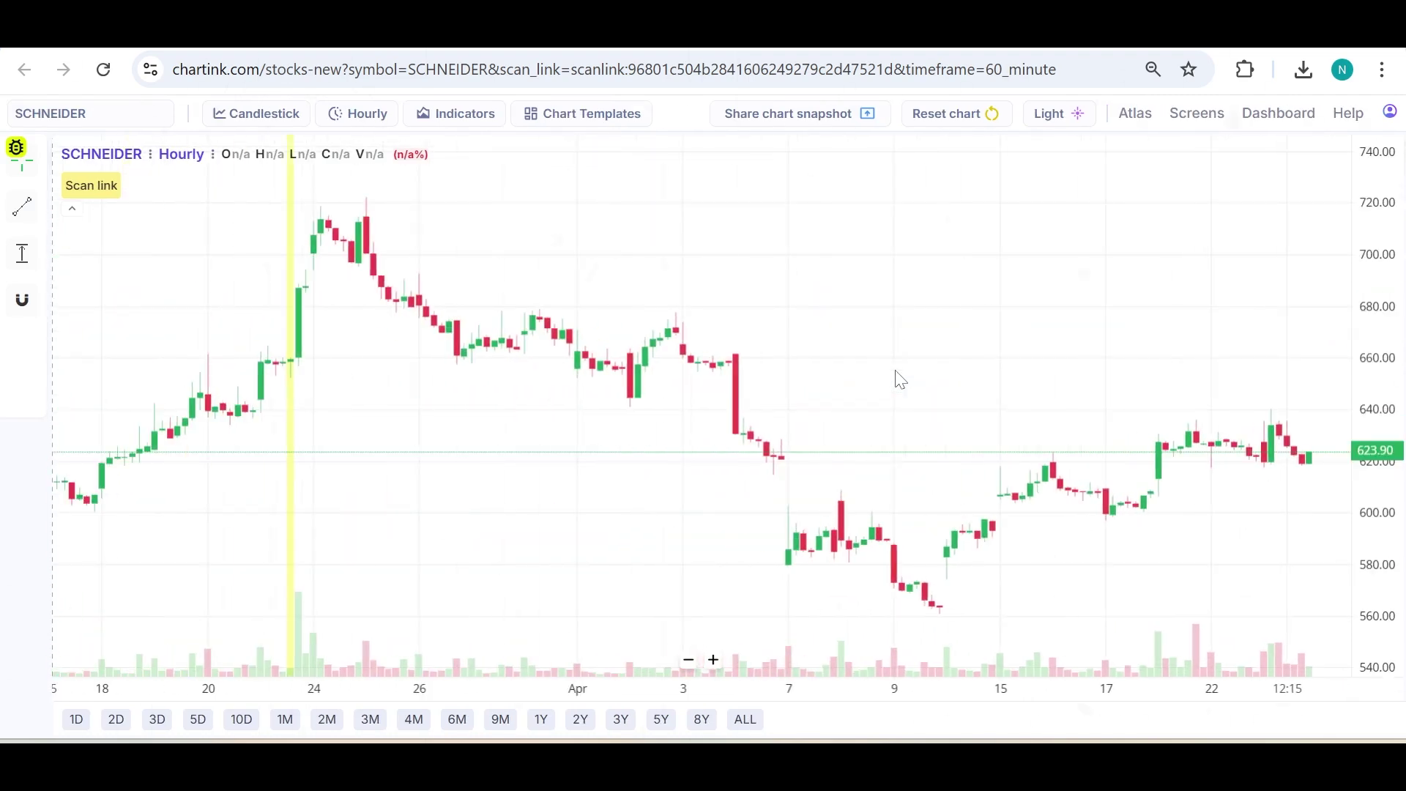
{"action": "scroll", "coordinate": [240, 389], "scroll_direction": "down", "scroll_amount": 2}
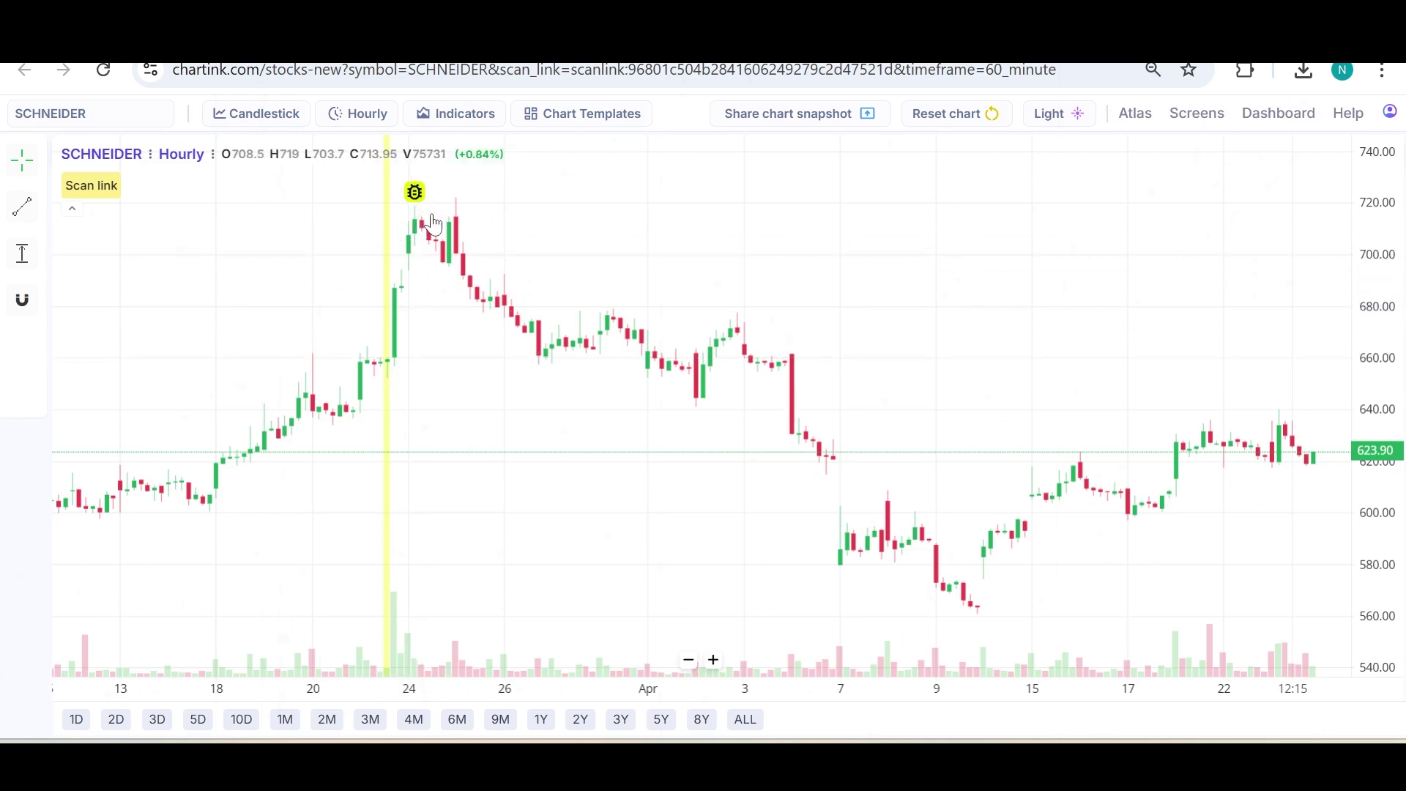
{"action": "key", "text": "ctrl+w"}
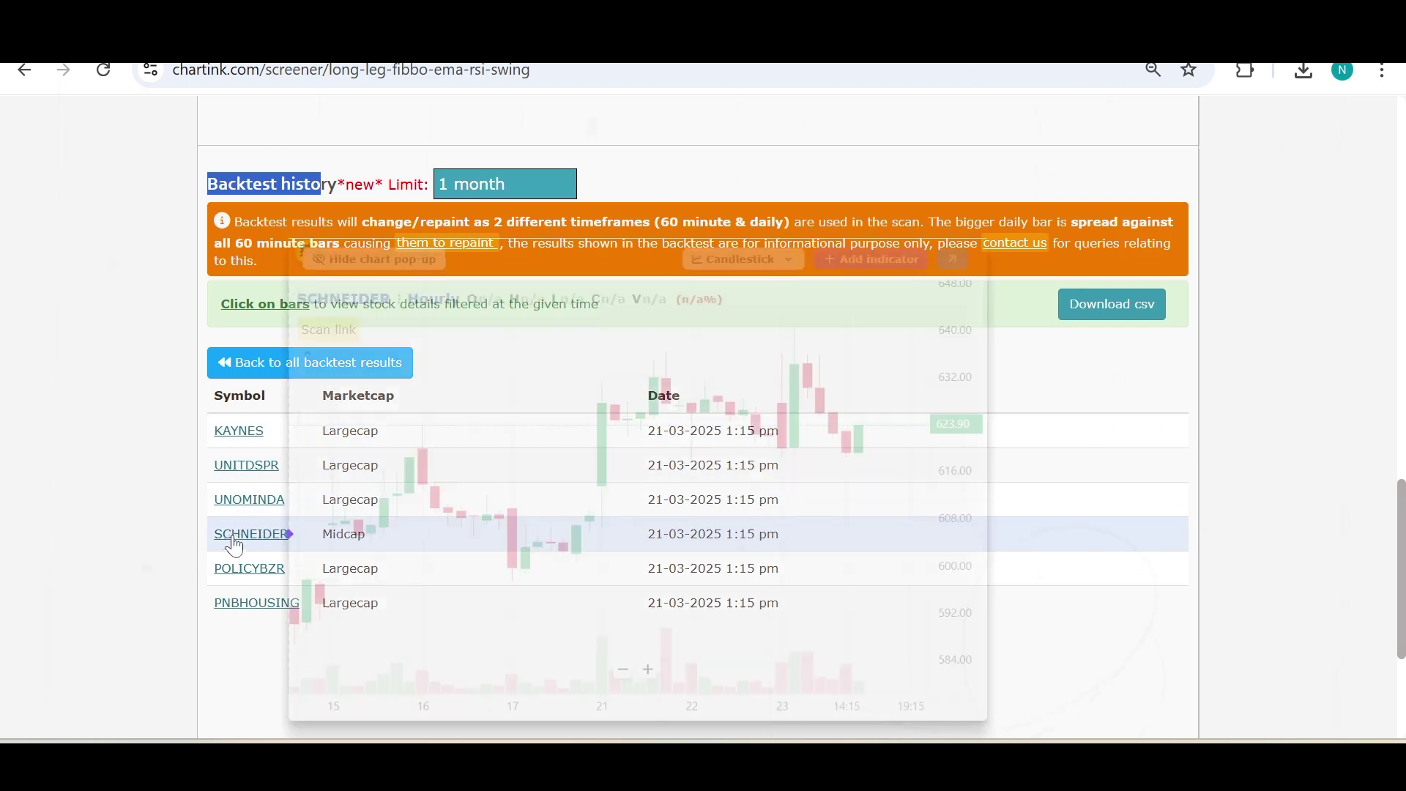
- Open the PNBHOUSING chart and draw a near-horizontal line from about 861 on 20 Mar 2025 to about 858 on 4 Apr 2025
{"action": "scroll", "coordinate": [229, 542], "scroll_direction": "down", "scroll_amount": 1}
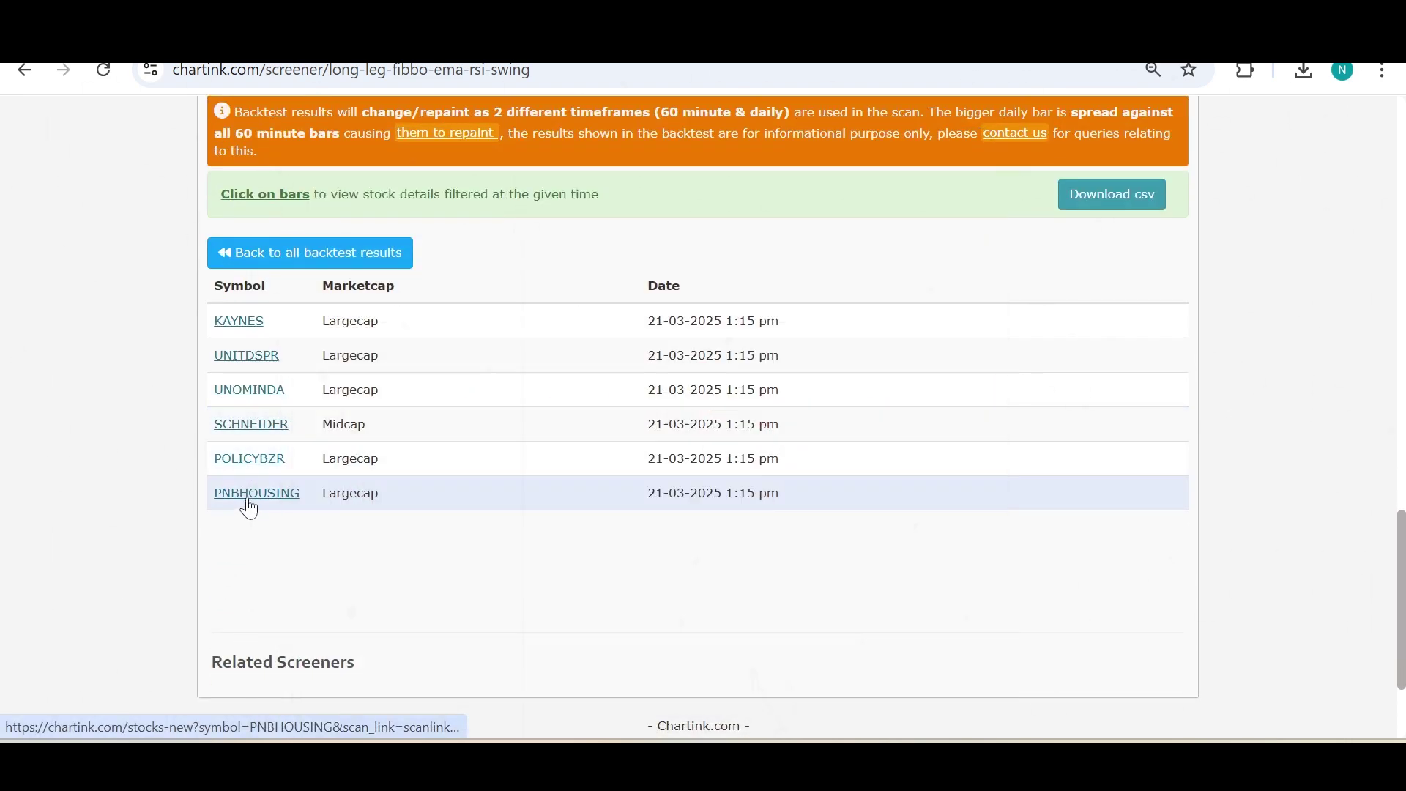
{"action": "left_click", "coordinate": [247, 499]}
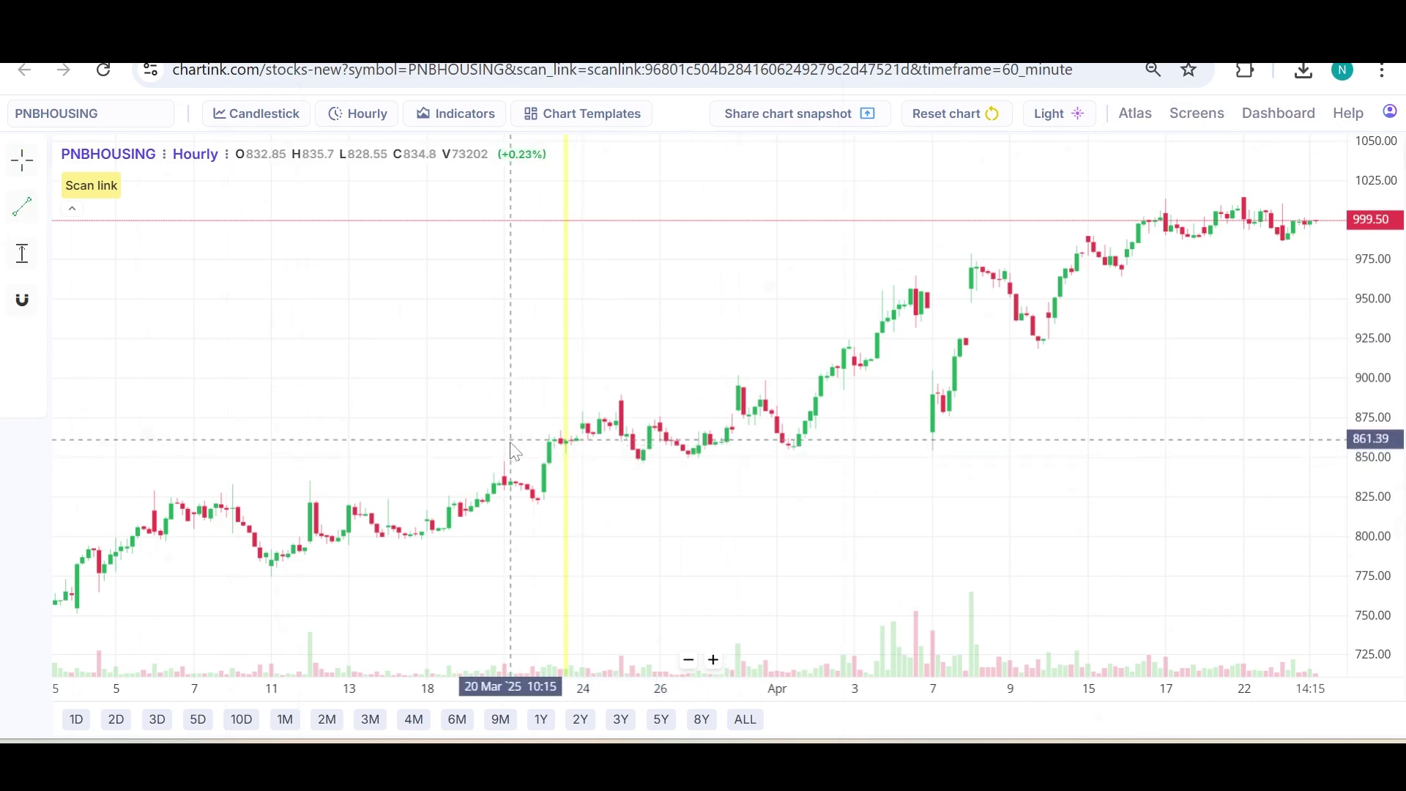
{"action": "left_click", "coordinate": [889, 444]}
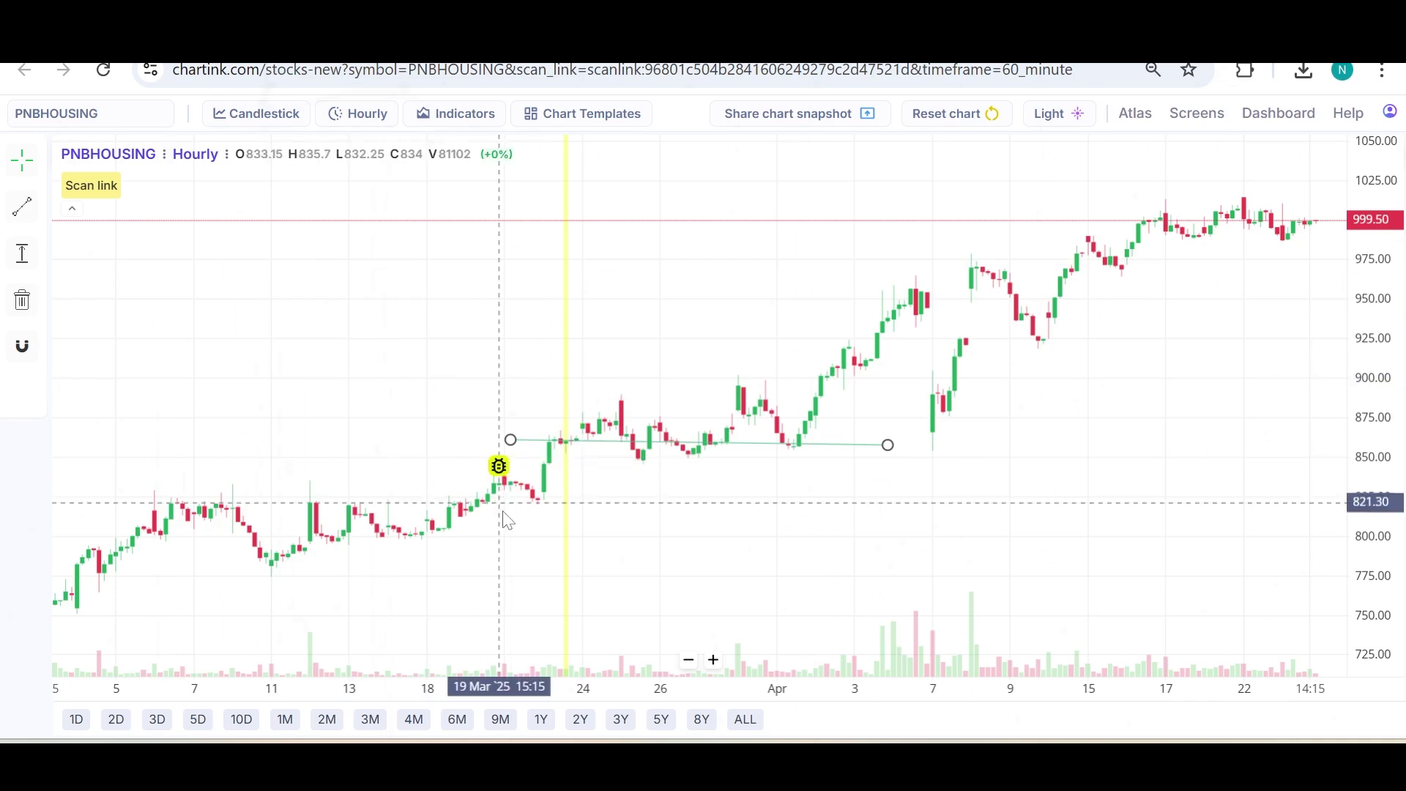
- Draw a lower line on PNBHOUSING from about 801 on 13 Mar 2025 to about 806 on 25 Mar 2025, and close the chart
{"action": "left_click", "coordinate": [22, 207]}
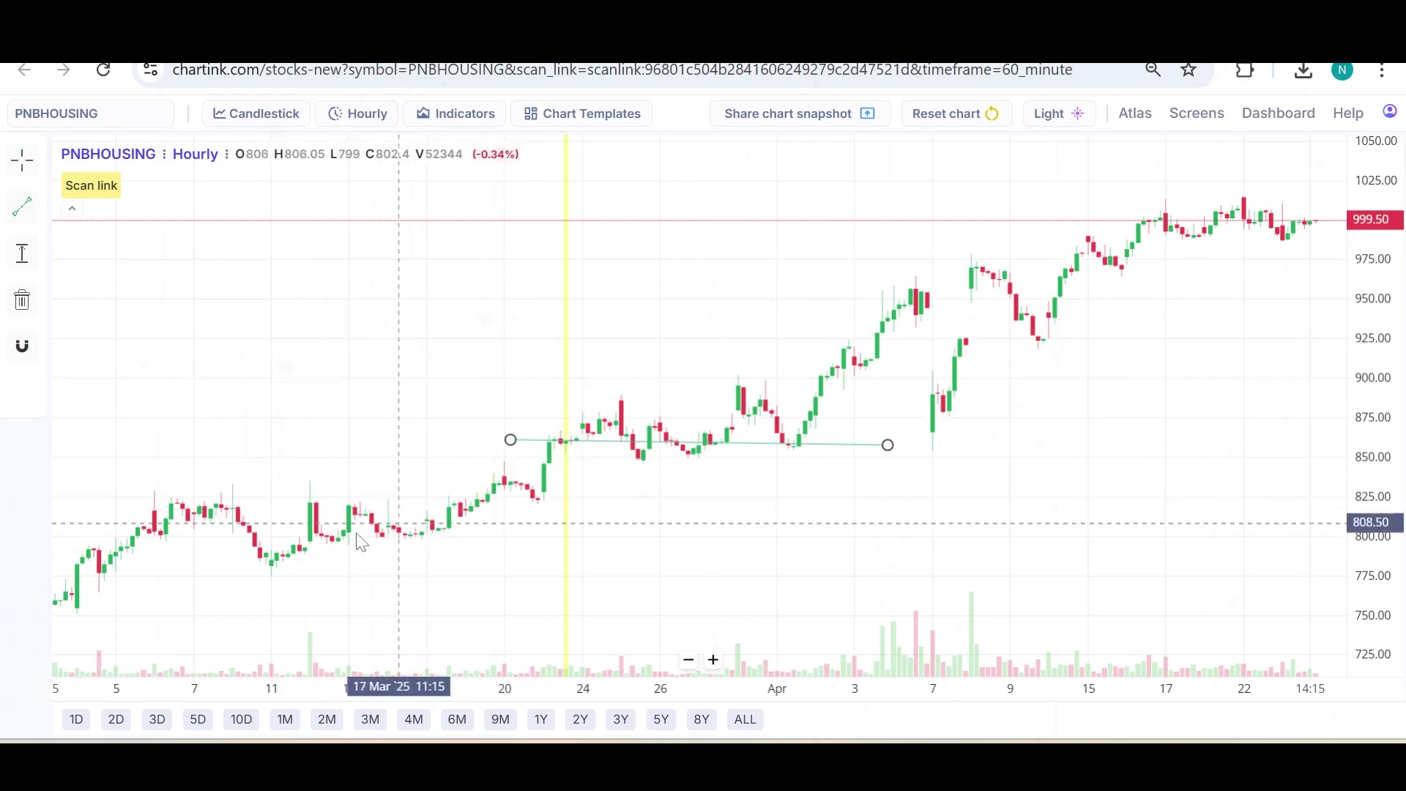
{"action": "mouse_move", "coordinate": [343, 534]}
{"action": "left_mouse_down"}
{"action": "mouse_move", "coordinate": [574, 548]}
{"action": "mouse_move", "coordinate": [644, 525]}
{"action": "left_mouse_up"}
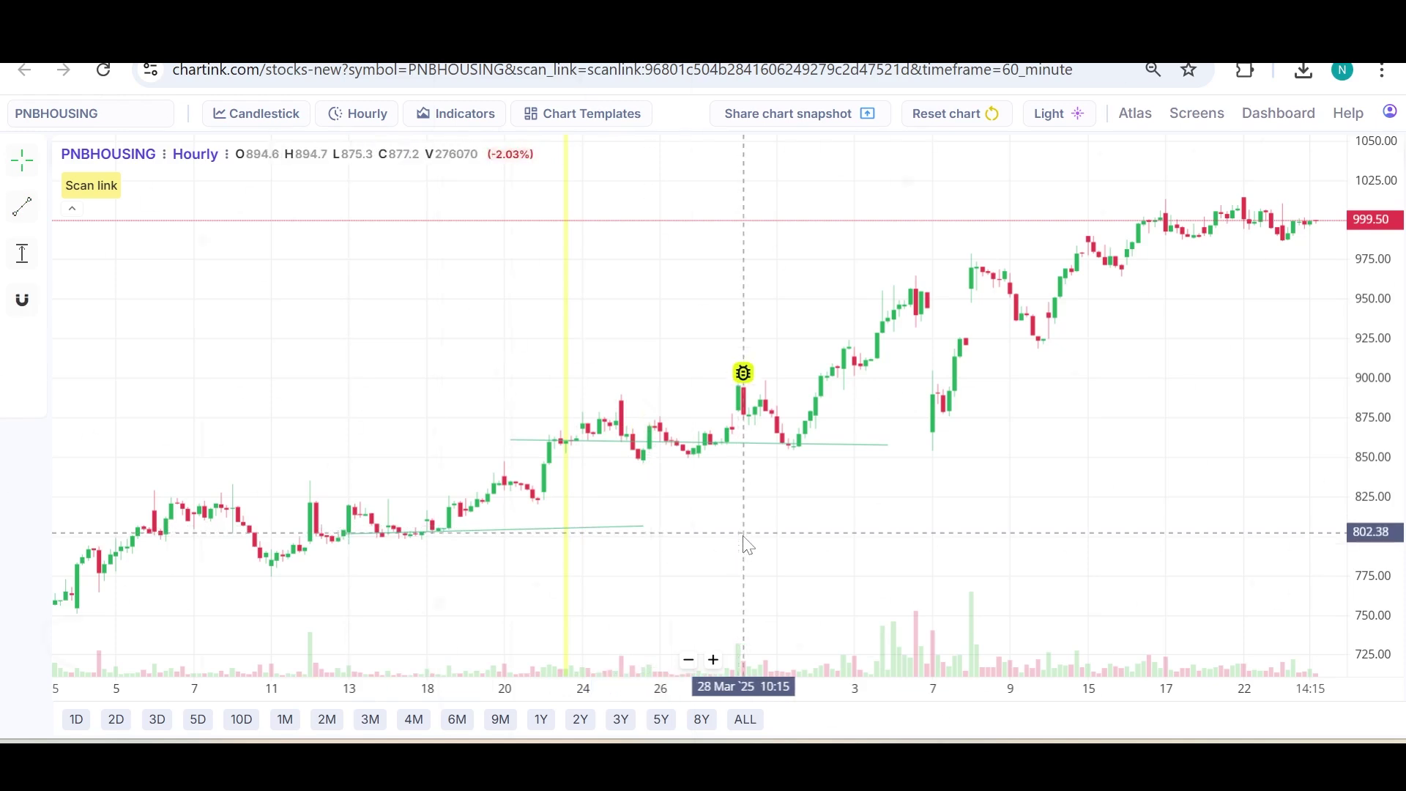
{"action": "key", "text": "ctrl+w"}
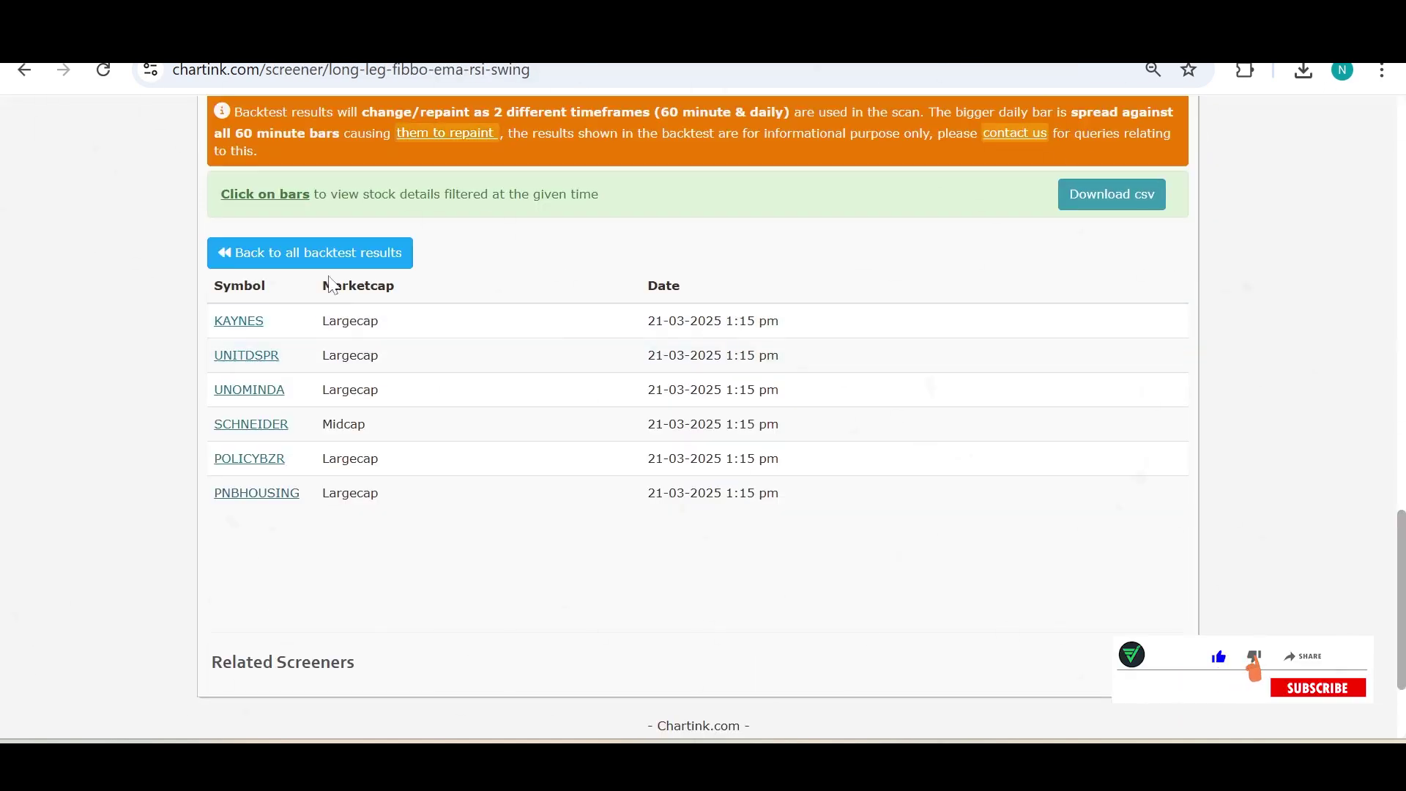
- Show the stocks filtered on 04-04-2025 at 2:15 pm in the backtest history and open the HDFCAMC chart around its highlighted signals
{"action": "mouse_move", "coordinate": [998, 451]}
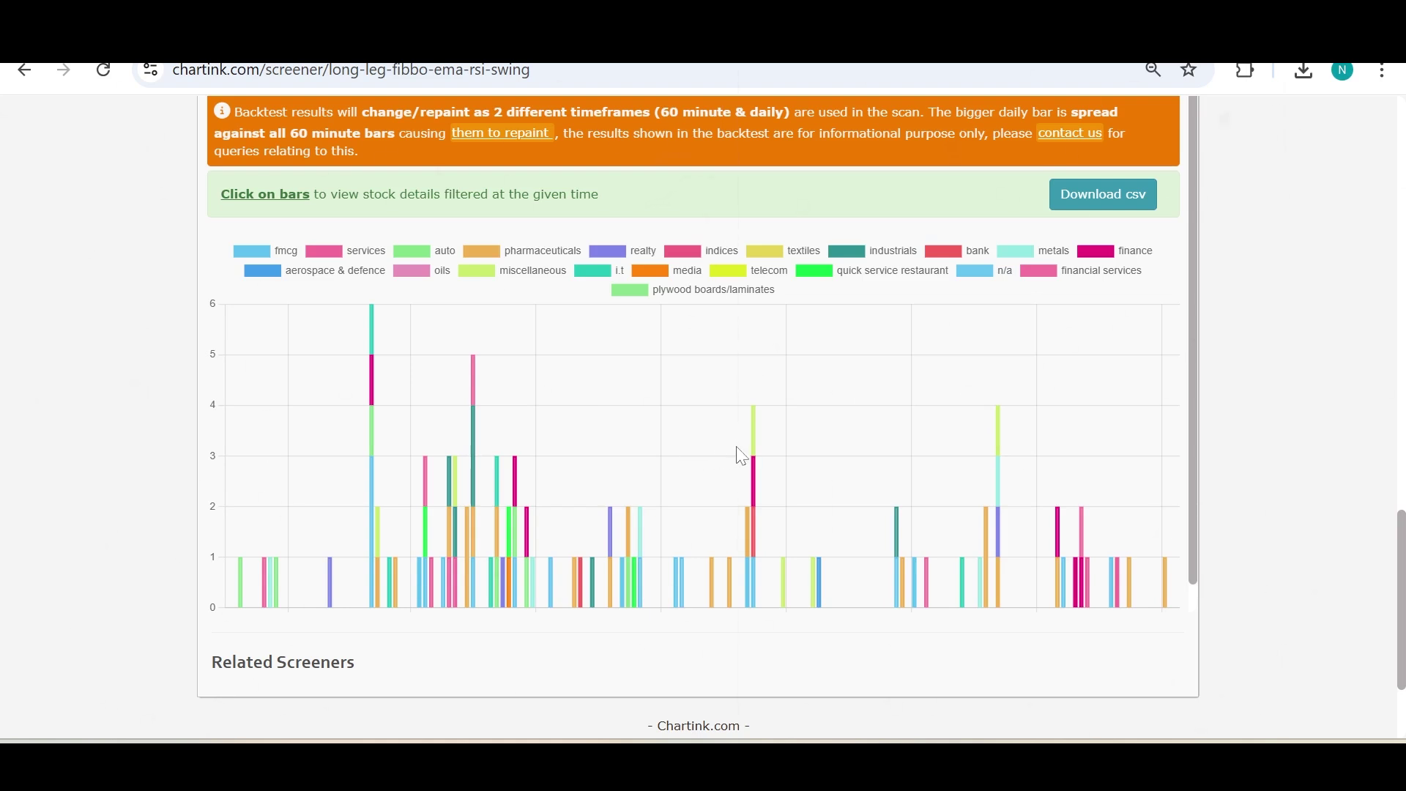
{"action": "left_click", "coordinate": [756, 445]}
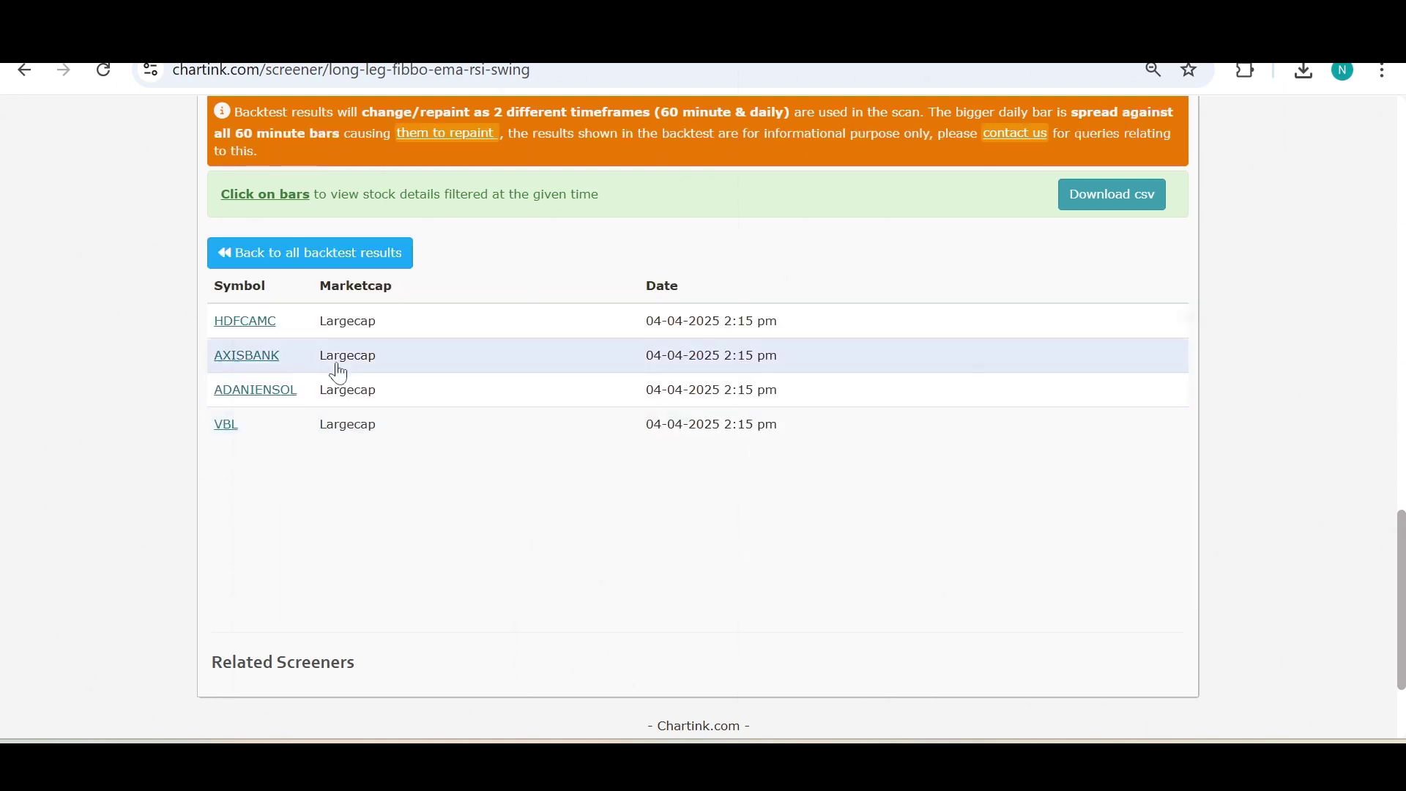
{"action": "left_click", "coordinate": [265, 331]}
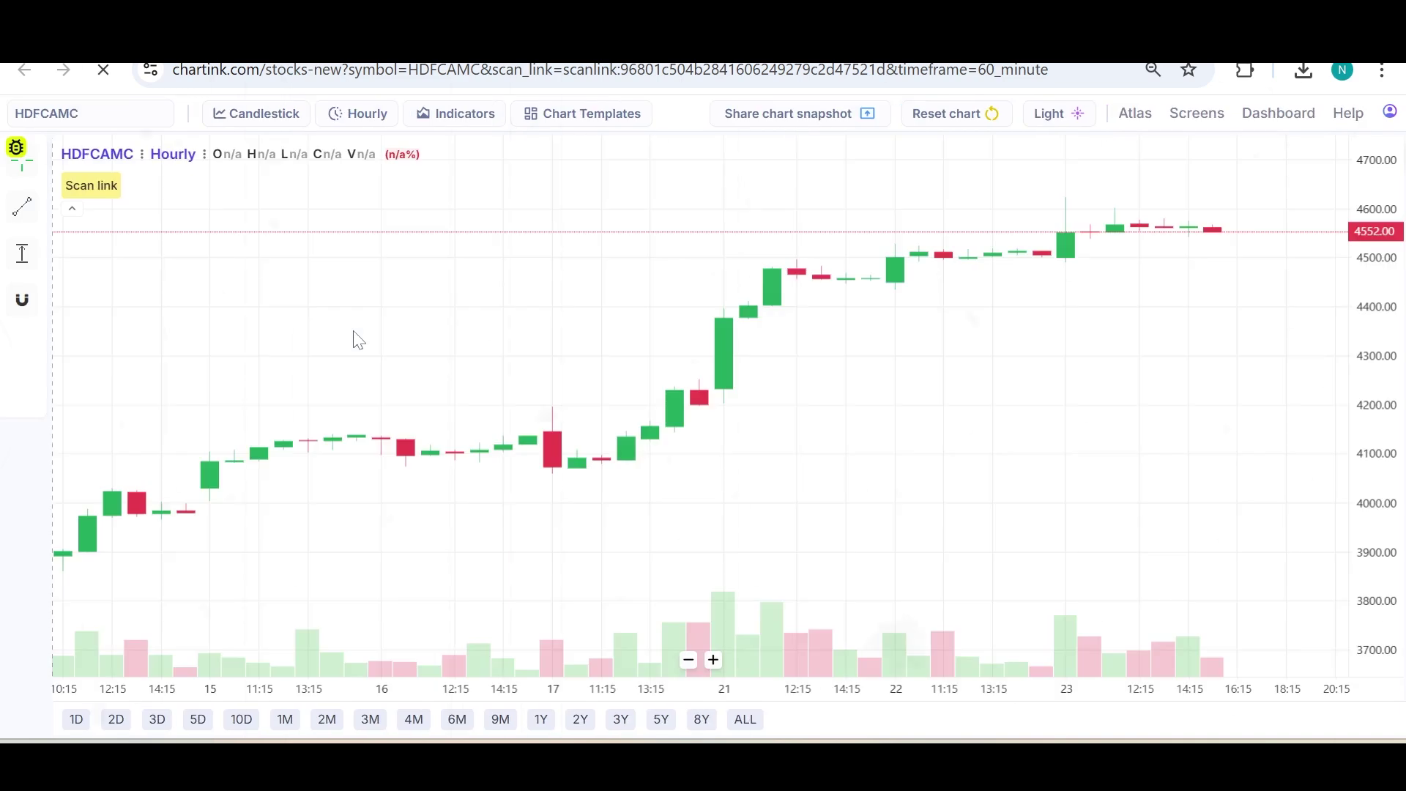
{"action": "scroll", "coordinate": [384, 368], "scroll_direction": "down", "scroll_amount": 3}
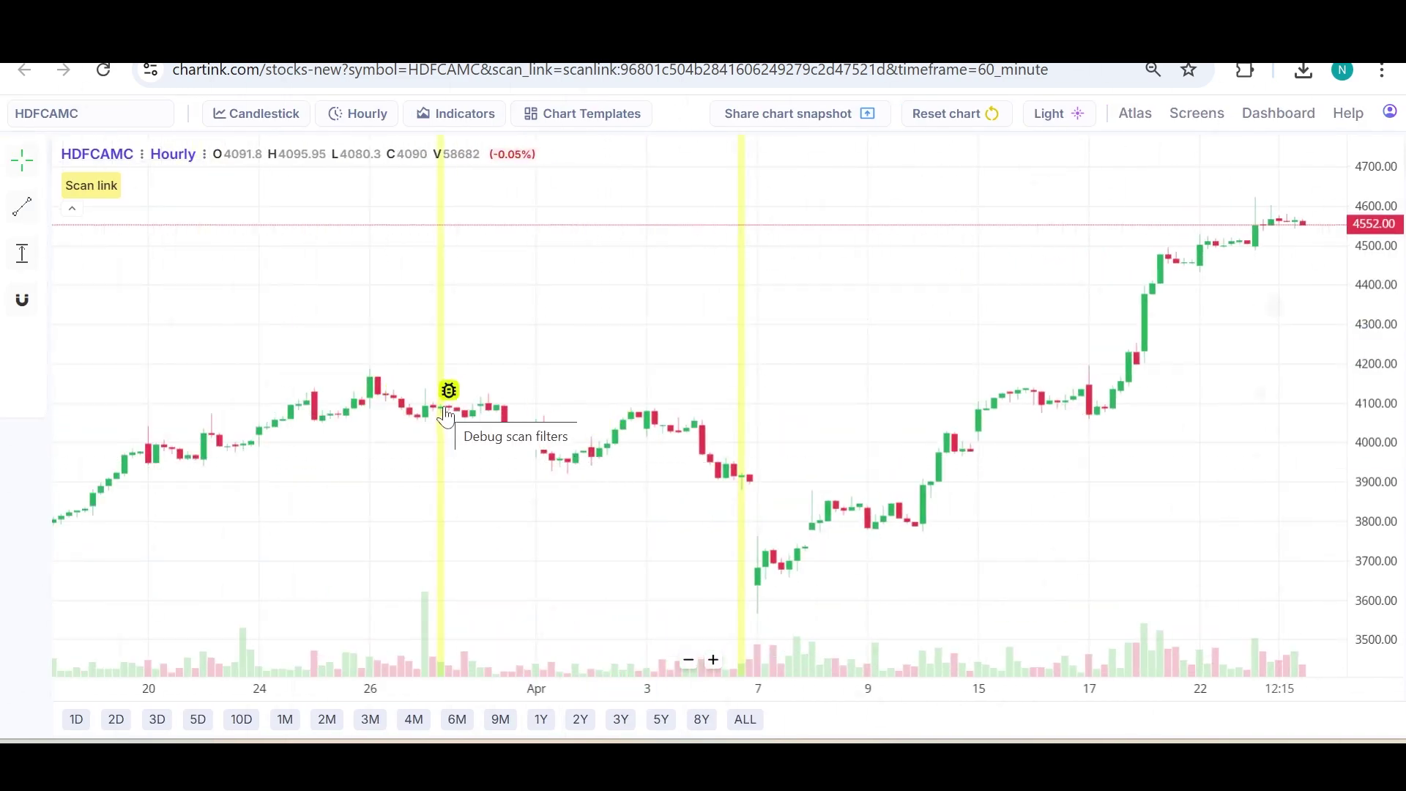
- Draw a near-horizontal line on HDFCAMC from about 3908 on 2 Apr 2025 to about 3915 on 17 Apr 2025, and close the chart
{"action": "scroll", "coordinate": [447, 415], "scroll_direction": "down", "scroll_amount": 2}
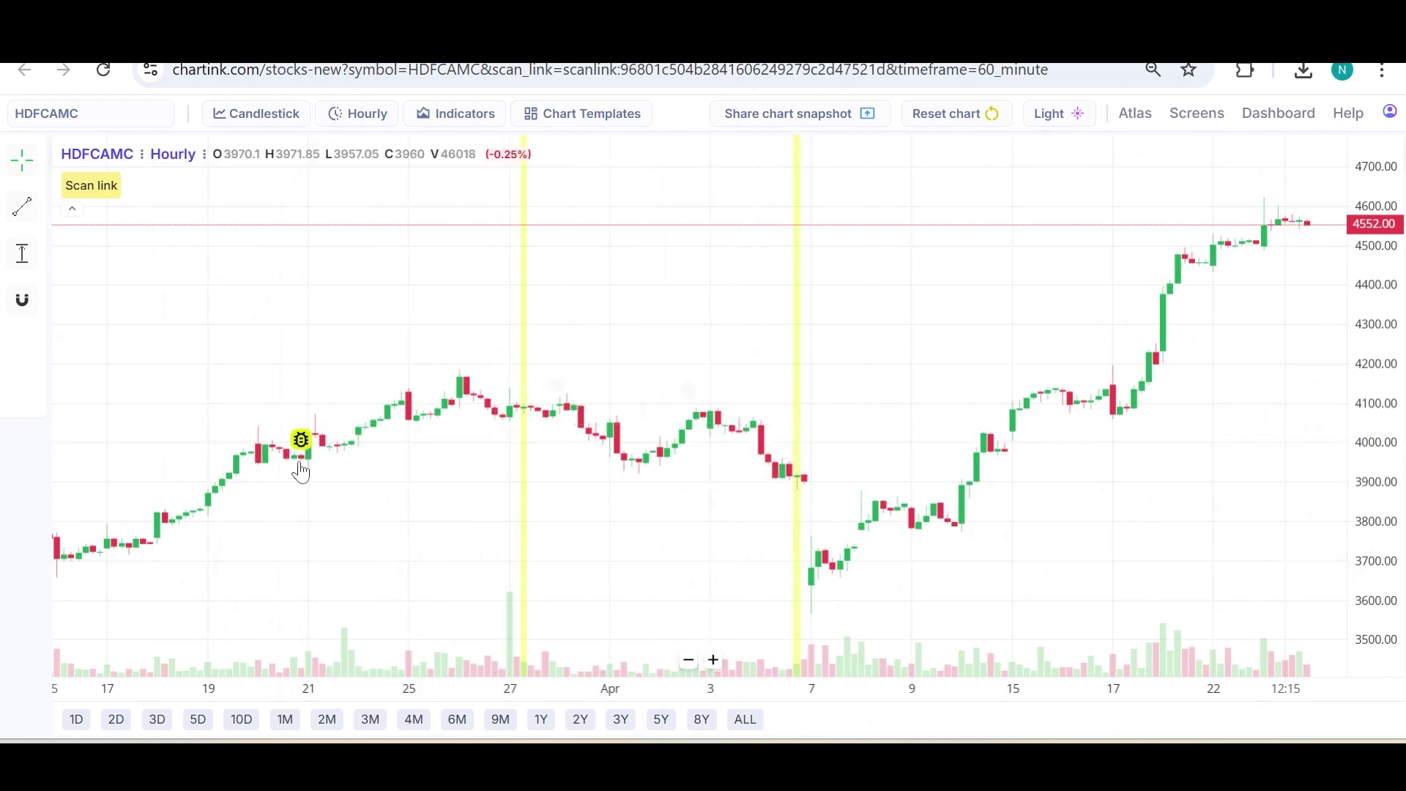
{"action": "scroll", "coordinate": [301, 472], "scroll_direction": "down", "scroll_amount": 2}
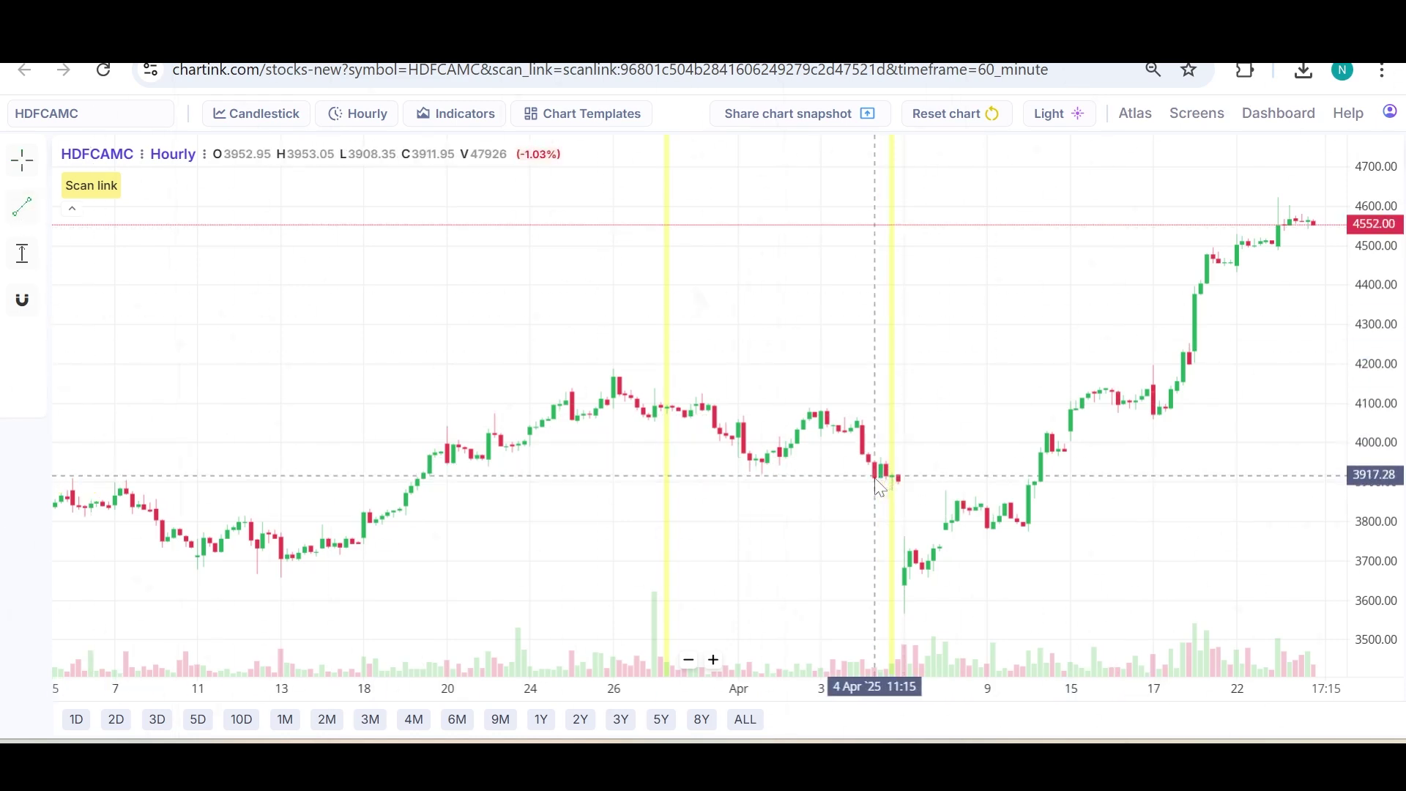
{"action": "left_click", "coordinate": [791, 479]}
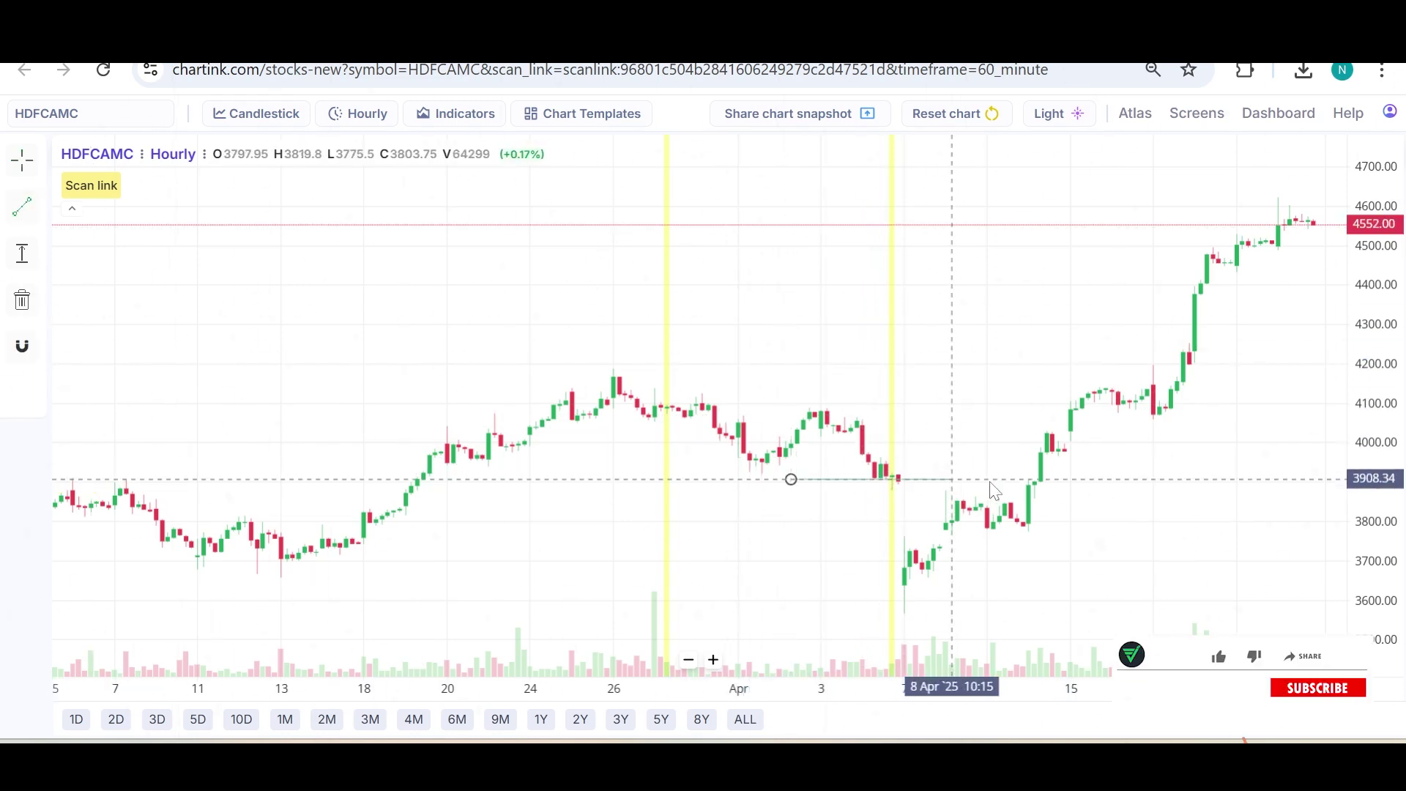
{"action": "left_click", "coordinate": [1171, 477]}
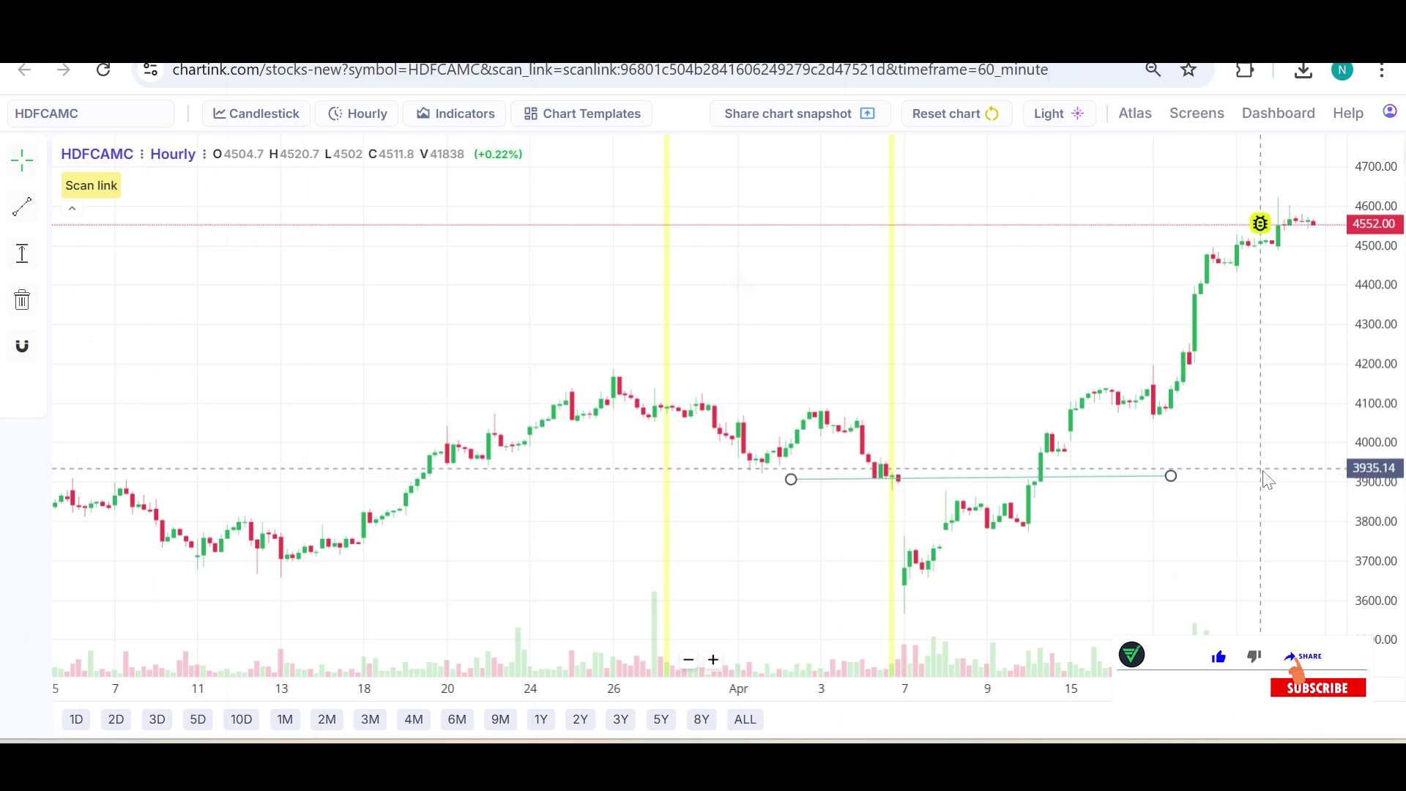
{"action": "left_click", "coordinate": [1265, 240]}
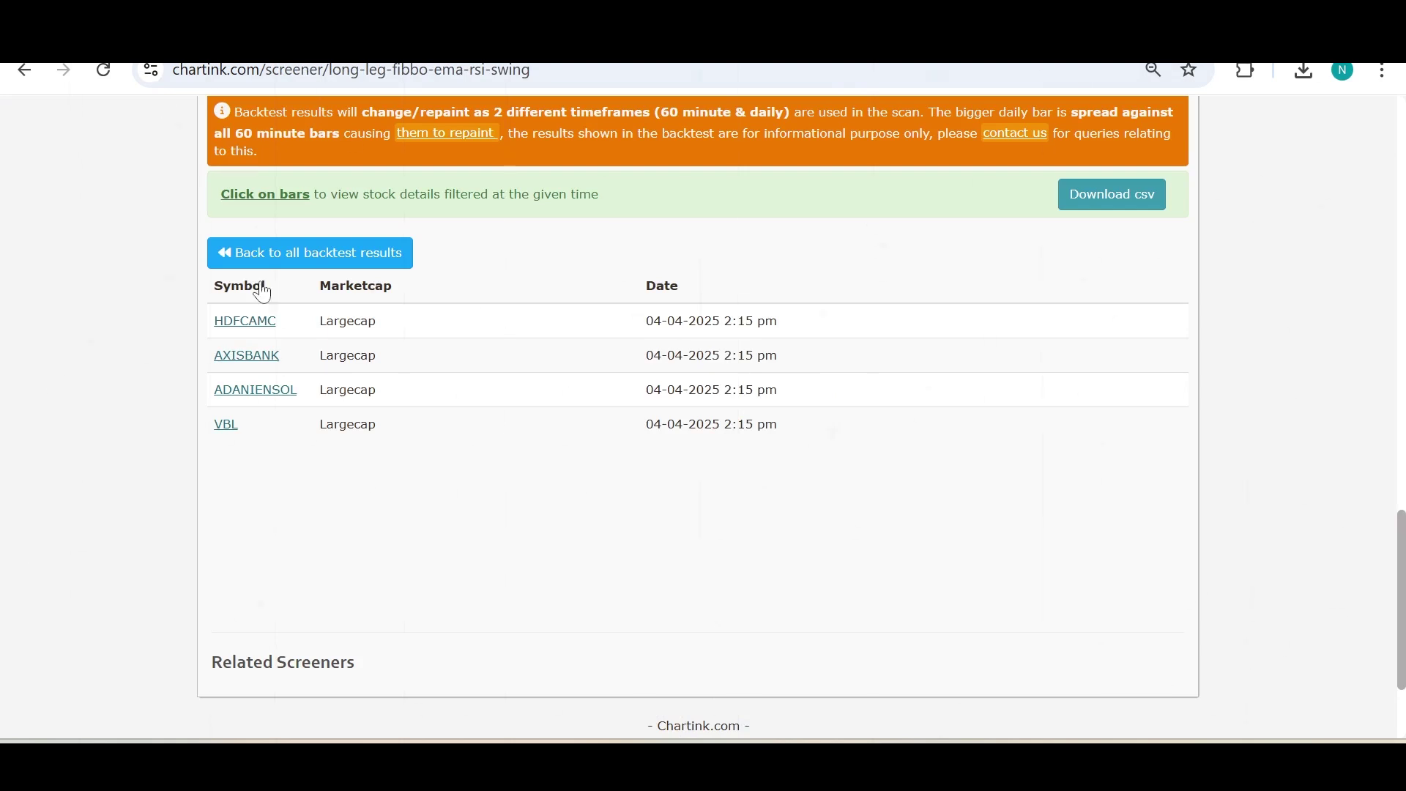
- Open the AXISBANK chart, examine the price move after the highlighted signal, close it, and open the VBL chart
{"action": "left_click", "coordinate": [246, 355]}
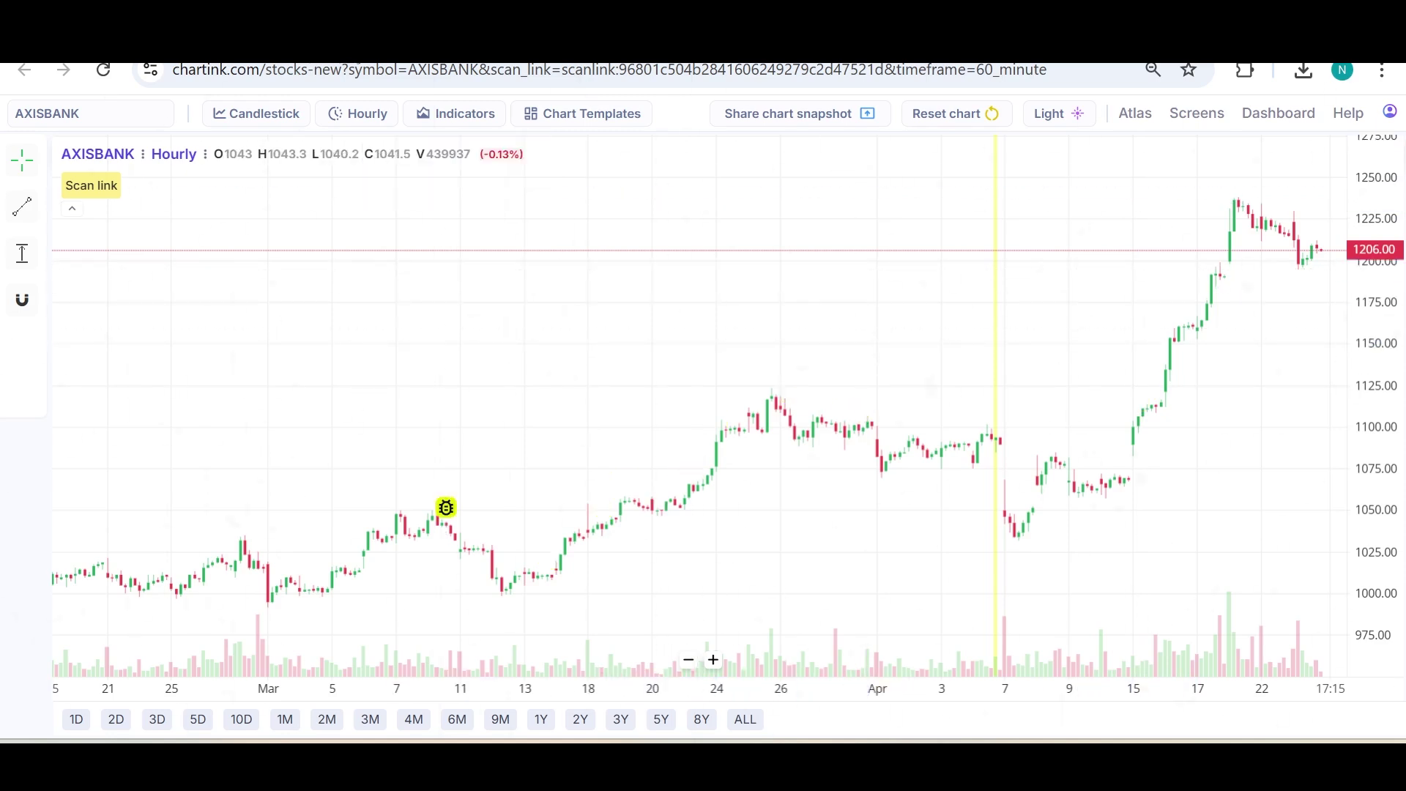
{"action": "key", "text": "ctrl+w"}
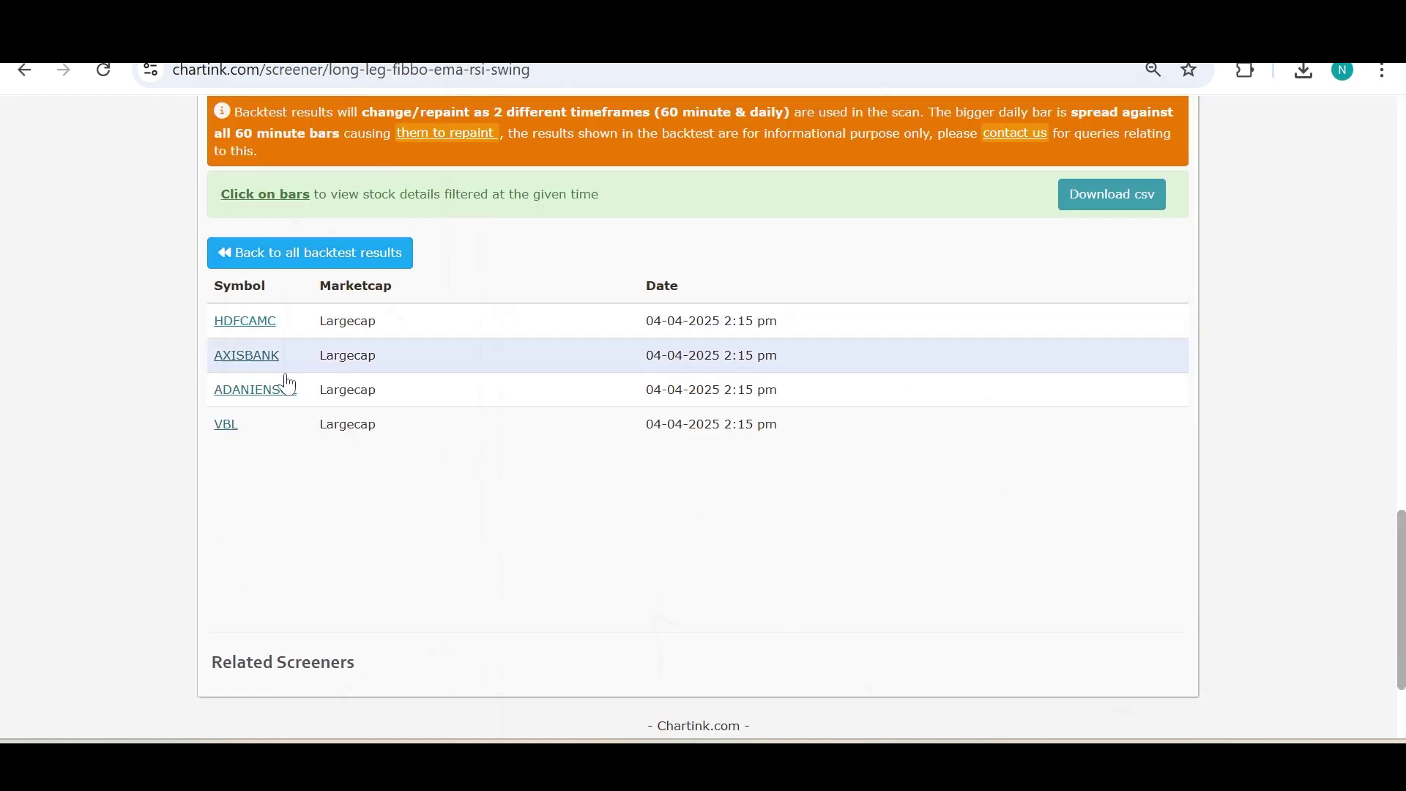
{"action": "left_click", "coordinate": [221, 428]}
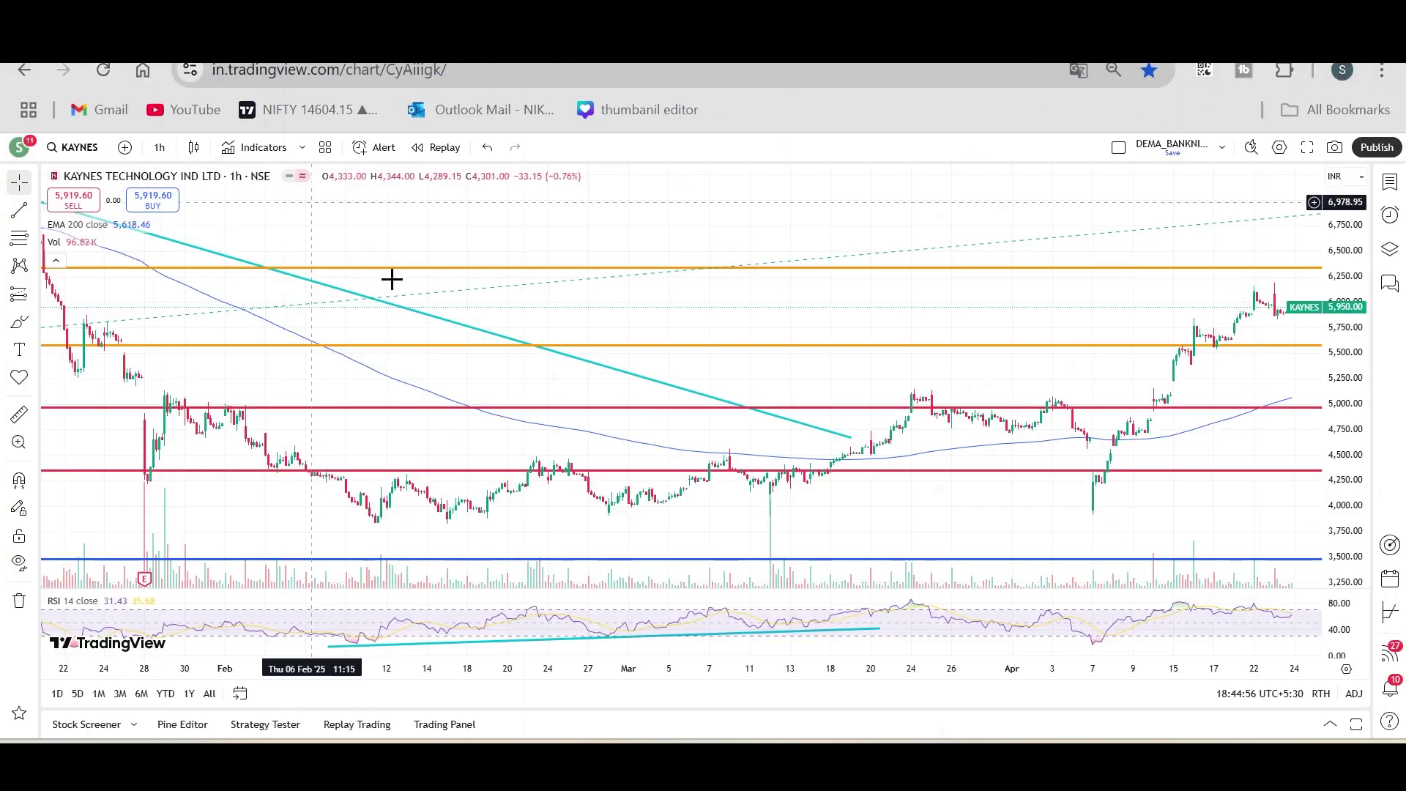
- Switch to TradingView and change the KAYNES chart to the NIFTY 50 index on NSE
{"action": "scroll", "coordinate": [389, 277], "scroll_direction": "down", "scroll_amount": 5}
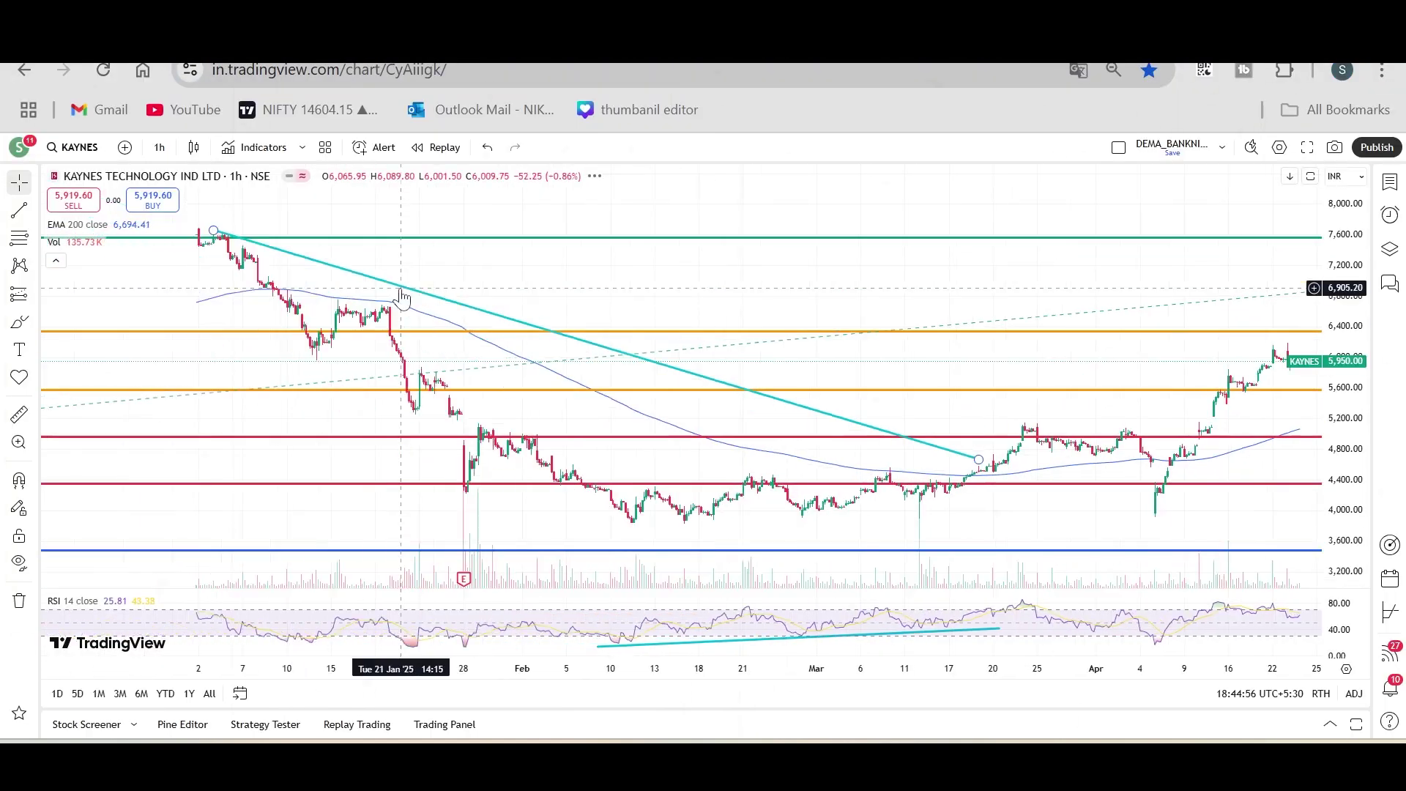
{"action": "left_click", "coordinate": [79, 149]}
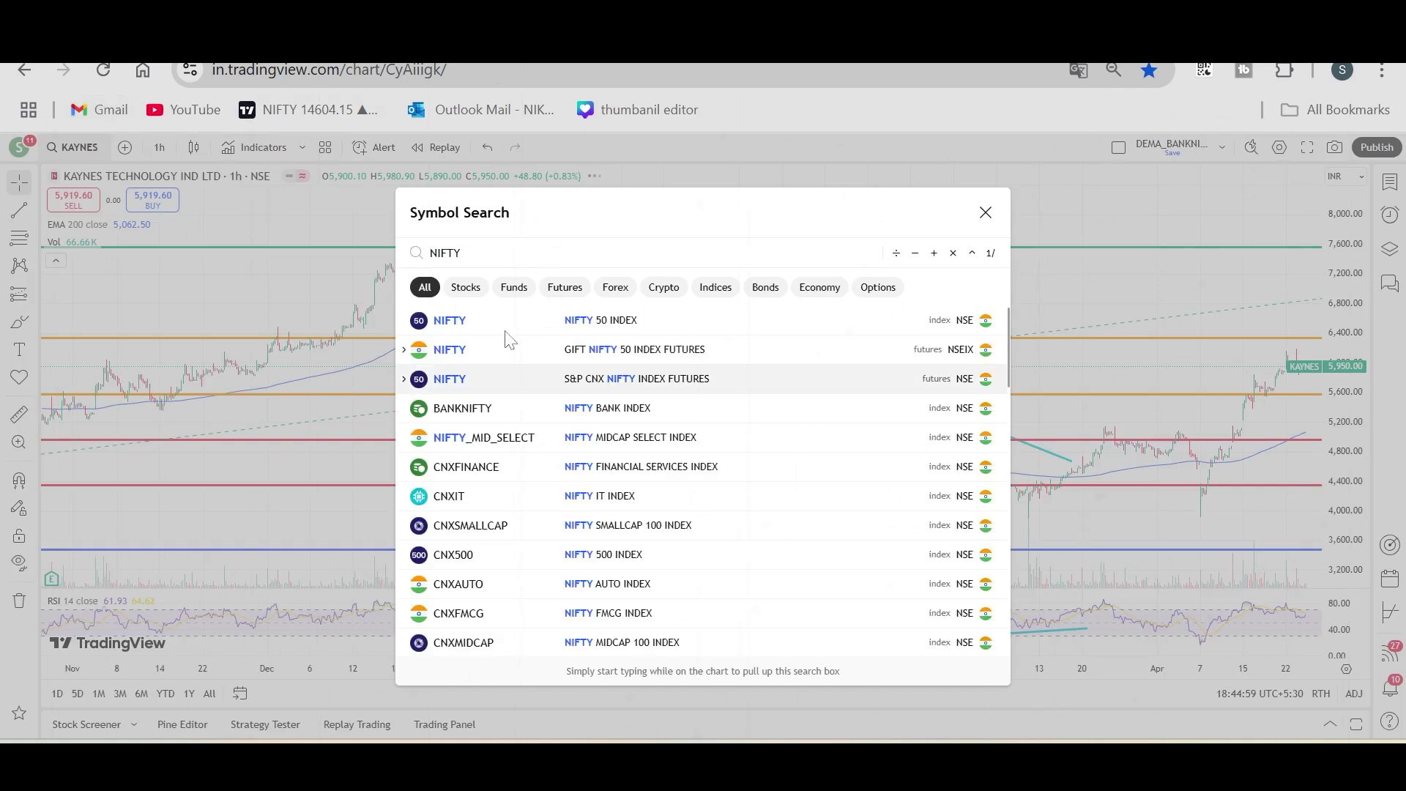
{"action": "left_click", "coordinate": [505, 324]}
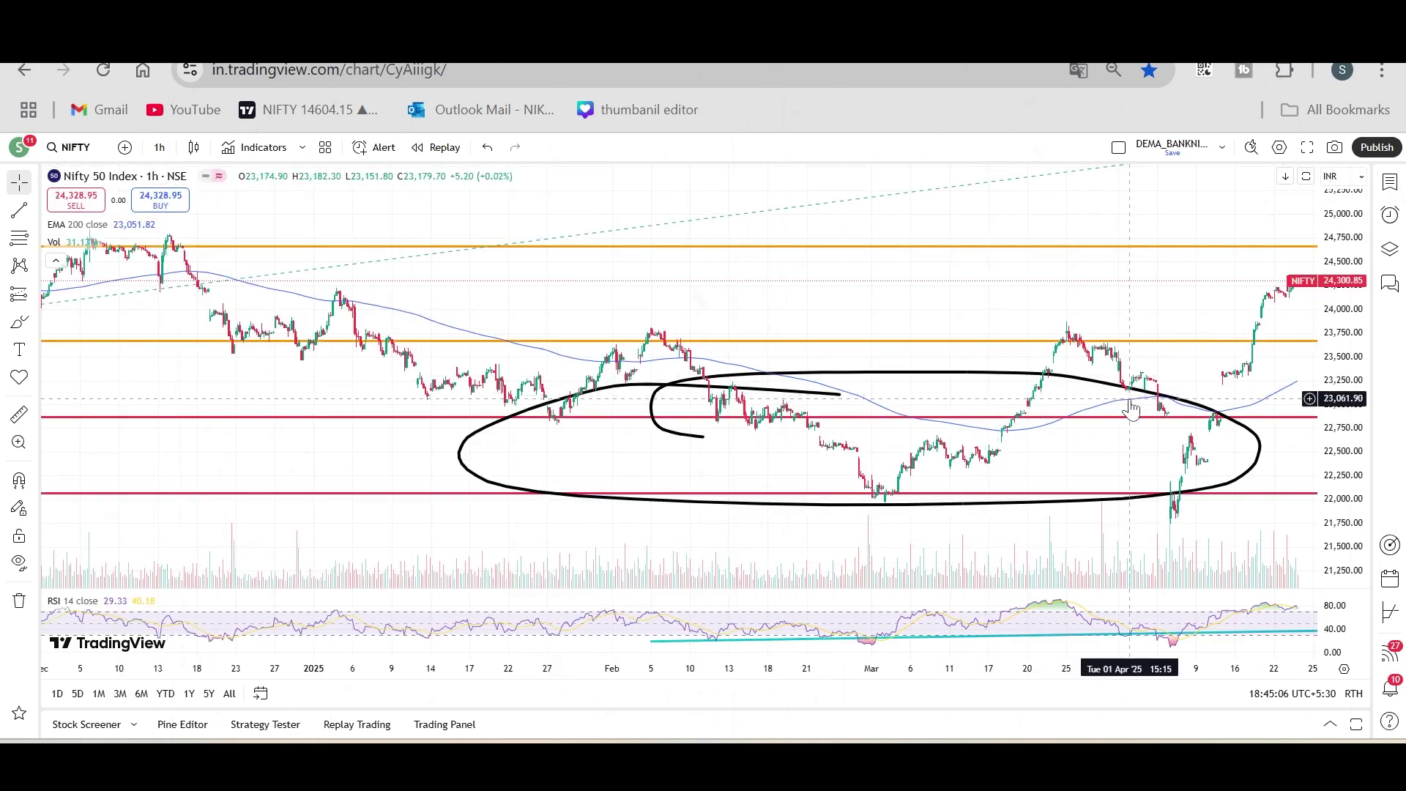
{"action": "scroll", "coordinate": [1086, 455], "scroll_direction": "up", "scroll_amount": 2}
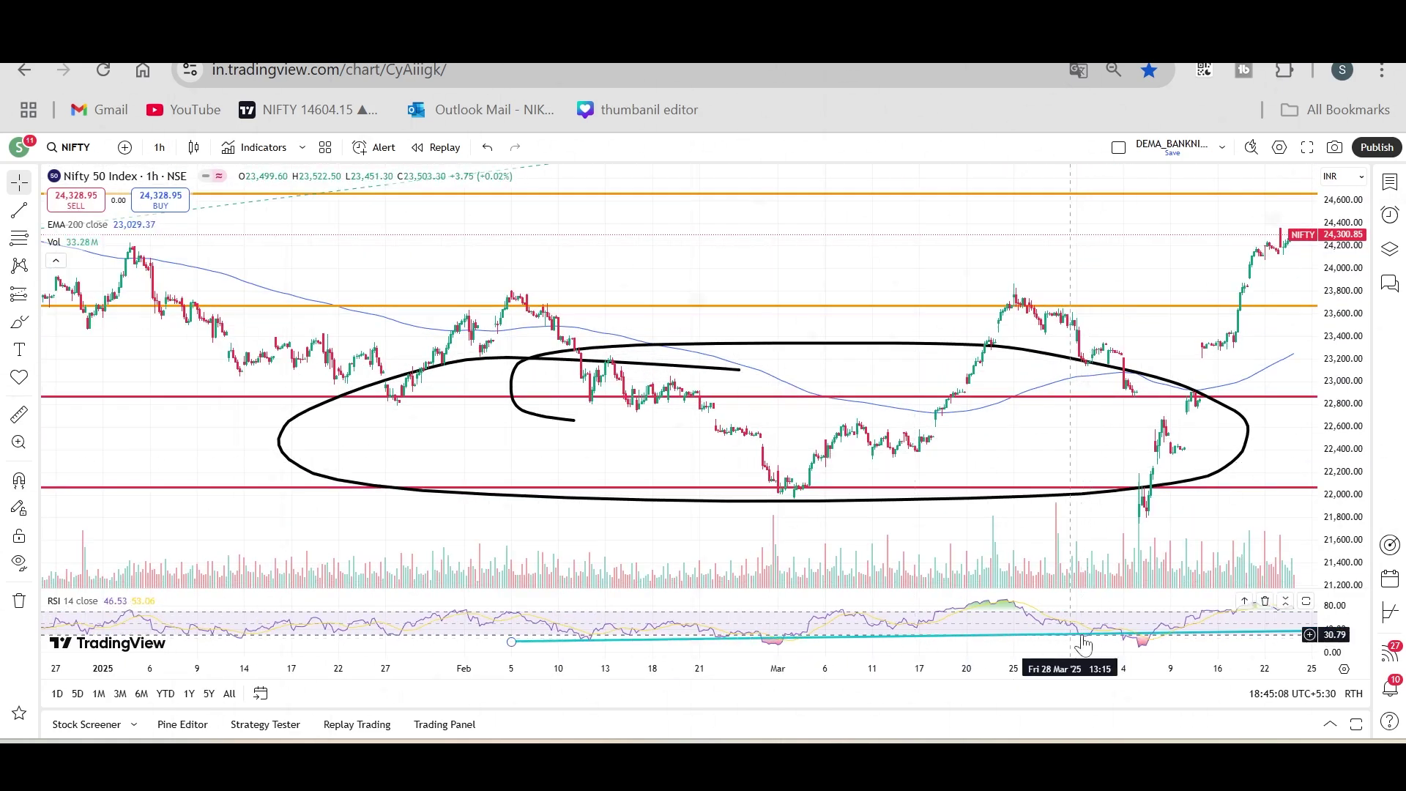
{"action": "left_click", "coordinate": [19, 212]}
{"action": "left_click", "coordinate": [1094, 603]}
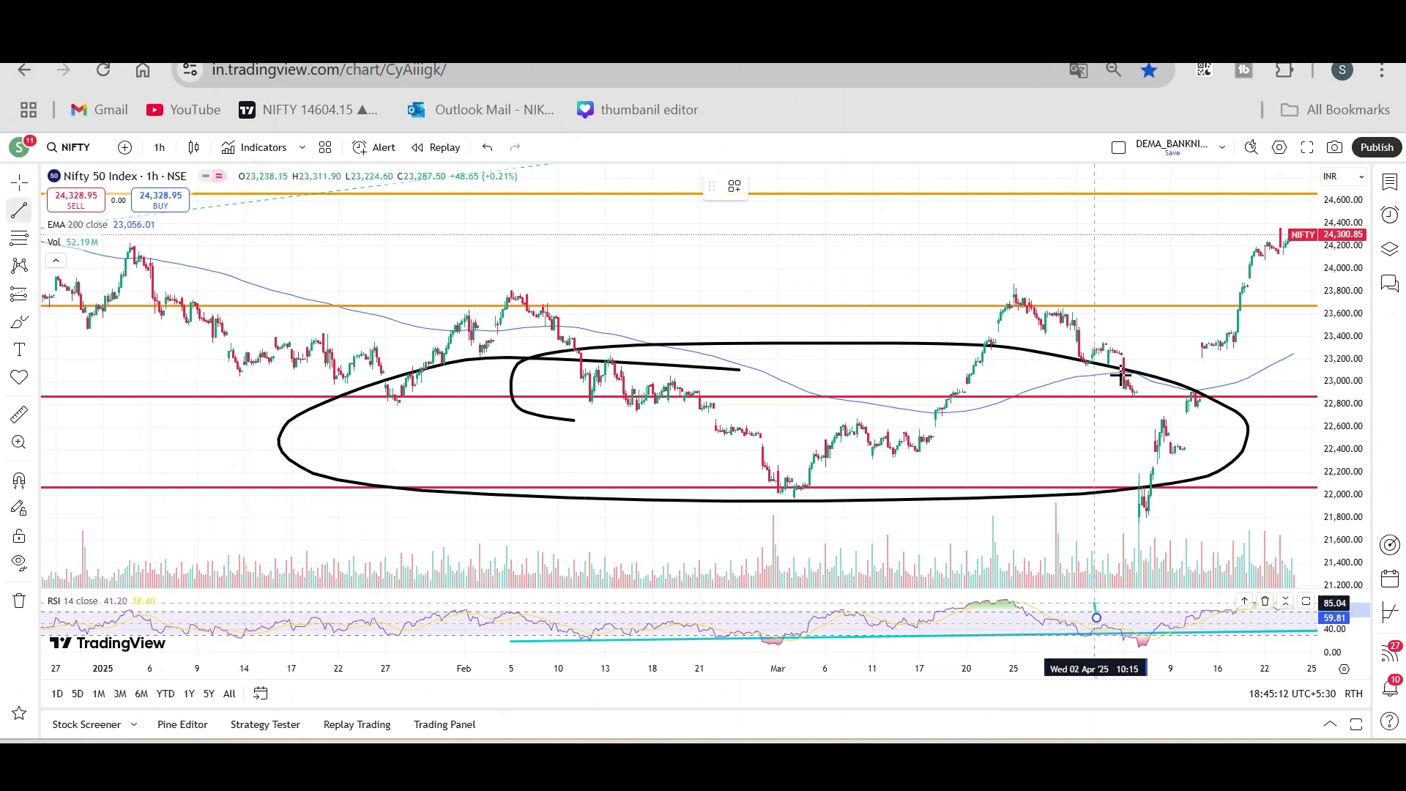
{"action": "left_click", "coordinate": [1100, 353]}
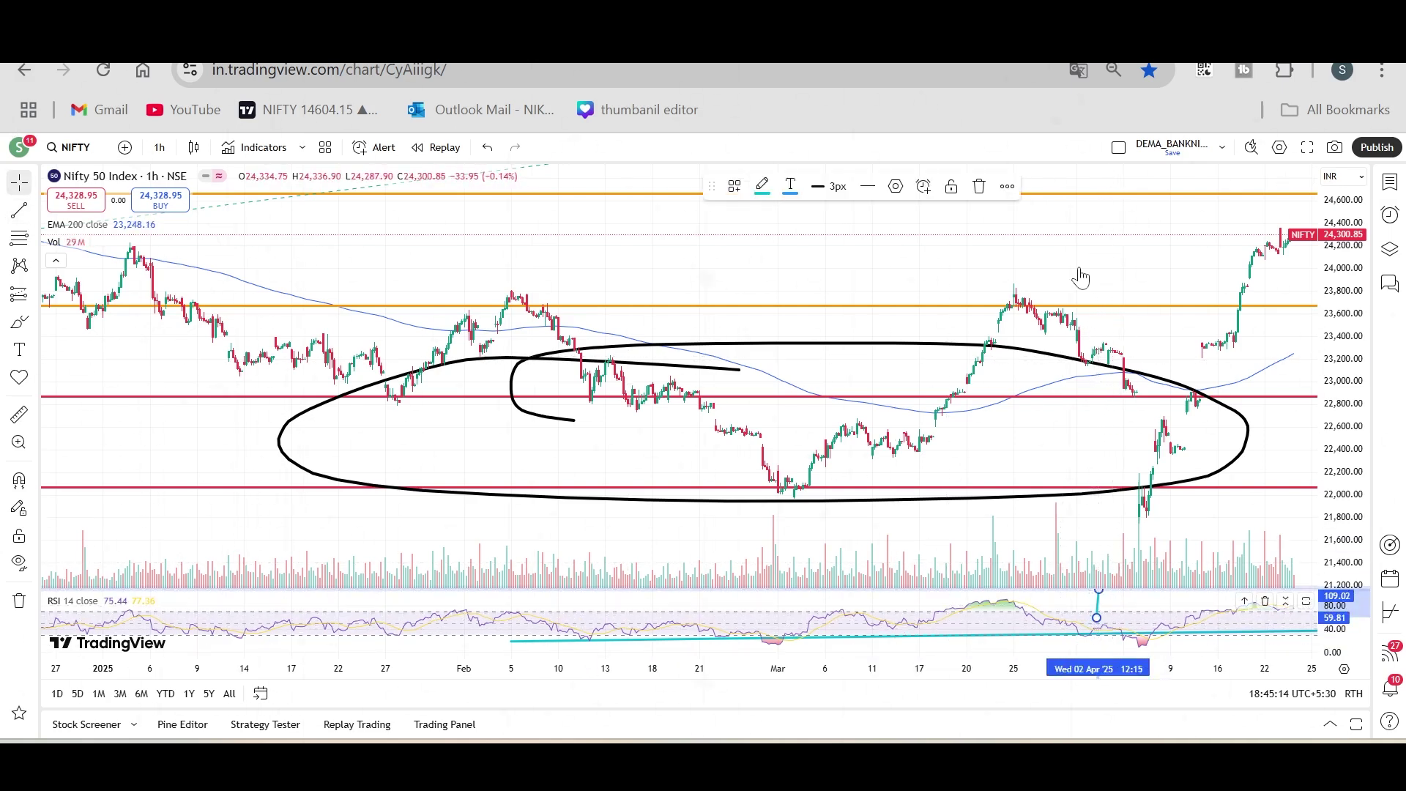
- Circle the early-April 2025 pullback near the 200 EMA on the NIFTY chart with a freehand brush stroke
{"action": "left_click", "coordinate": [20, 322]}
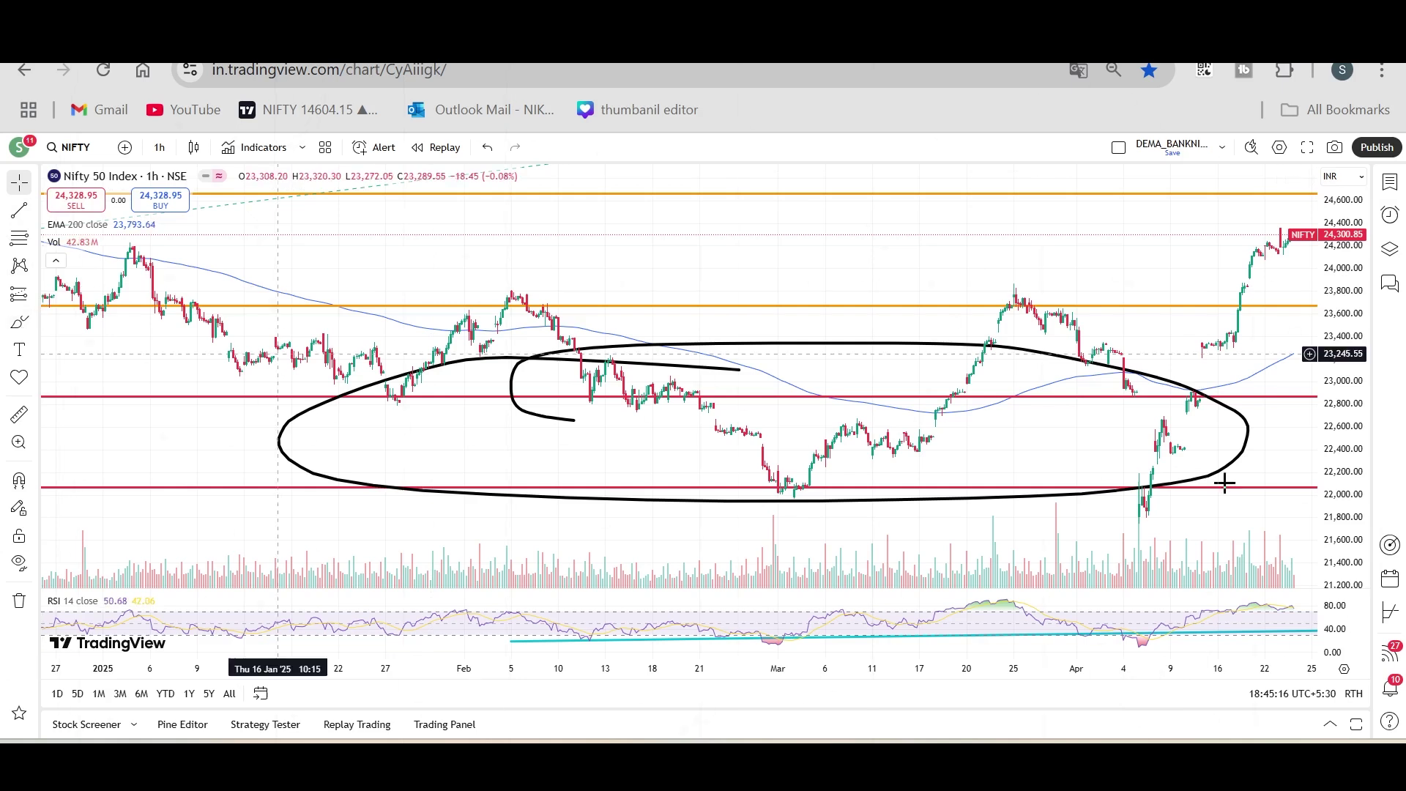
{"action": "mouse_move", "coordinate": [1127, 320]}
{"action": "left_mouse_down"}
{"action": "mouse_move", "coordinate": [1087, 316]}
{"action": "mouse_move", "coordinate": [1113, 306]}
{"action": "left_mouse_up"}
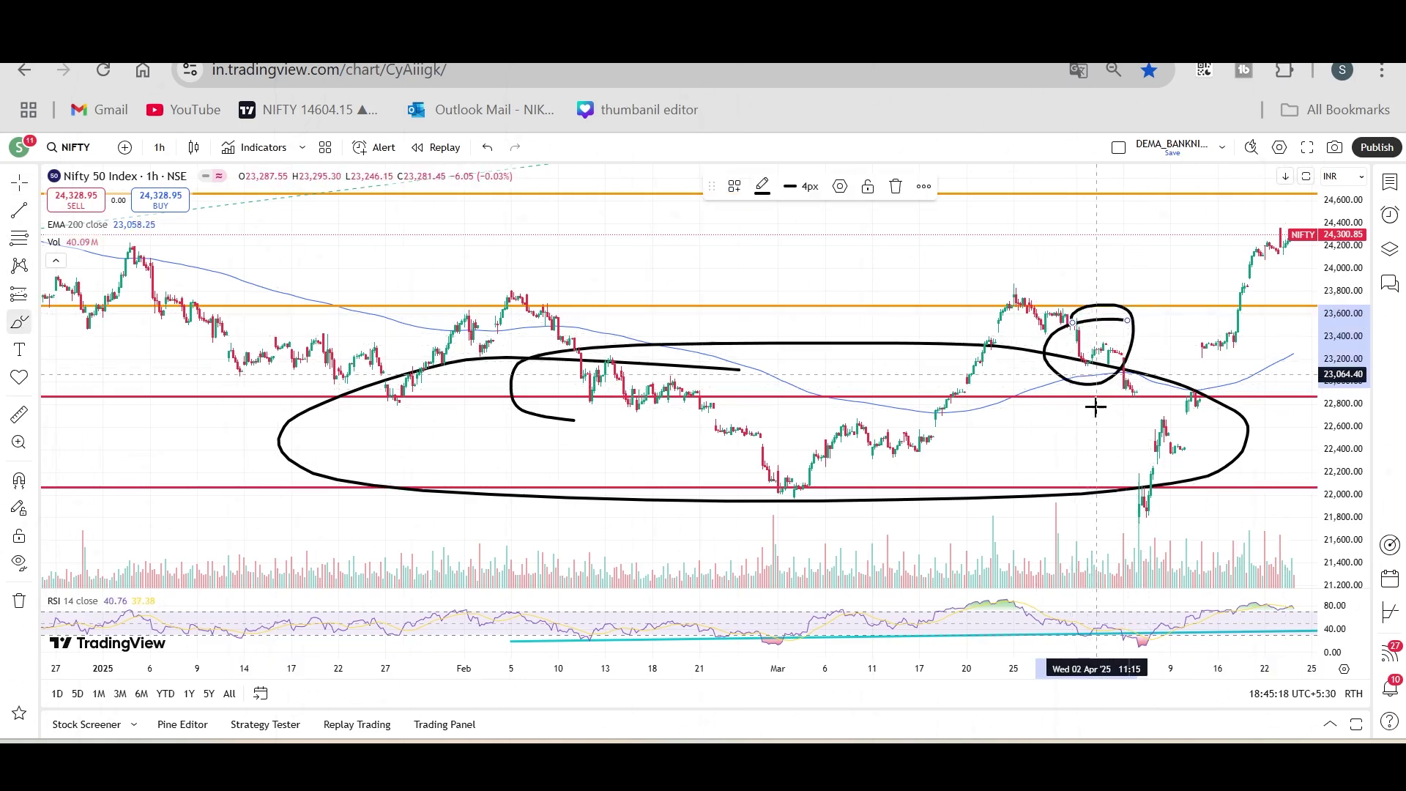
{"action": "scroll", "coordinate": [1139, 565], "scroll_direction": "down", "scroll_amount": 3}
{"action": "scroll", "coordinate": [1148, 562], "scroll_direction": "up", "scroll_amount": 1}
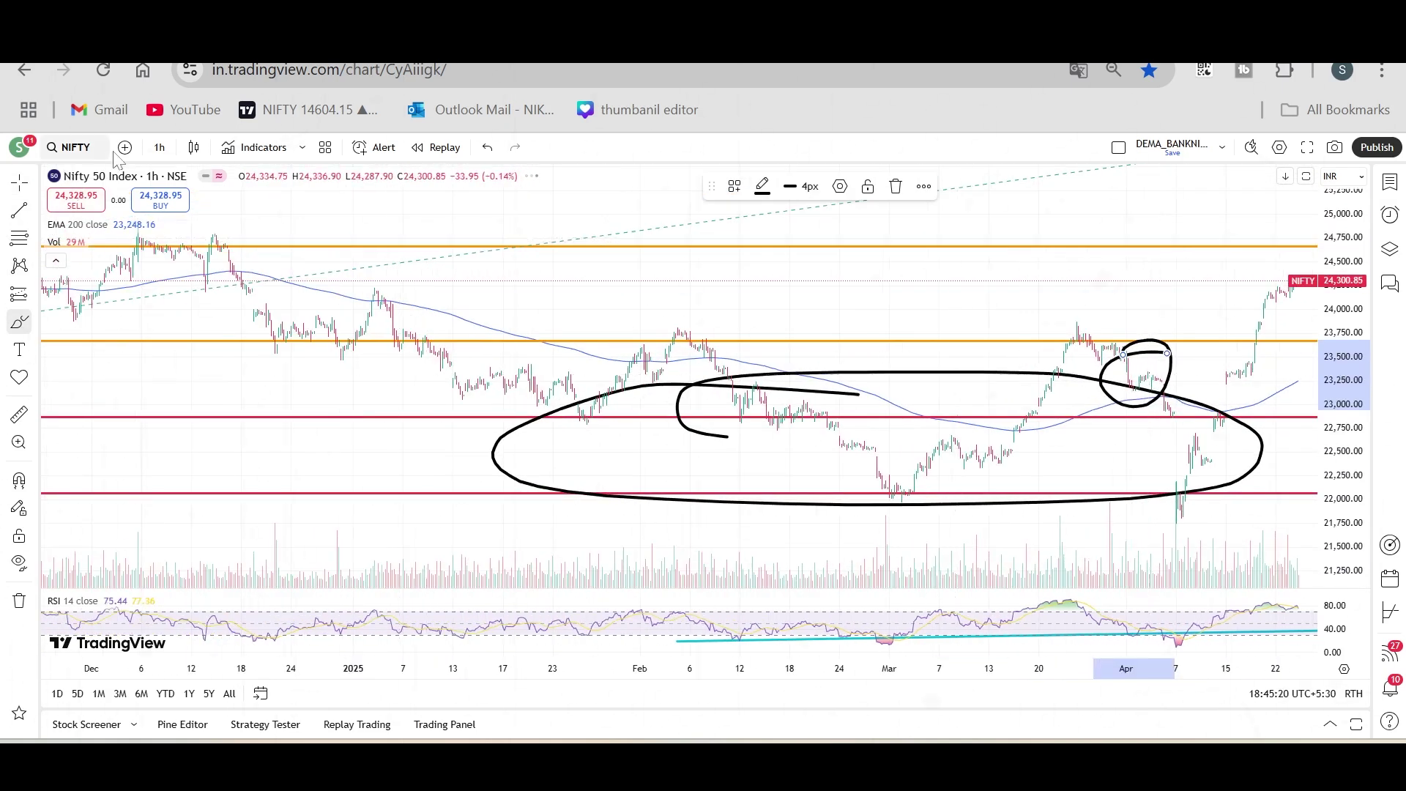
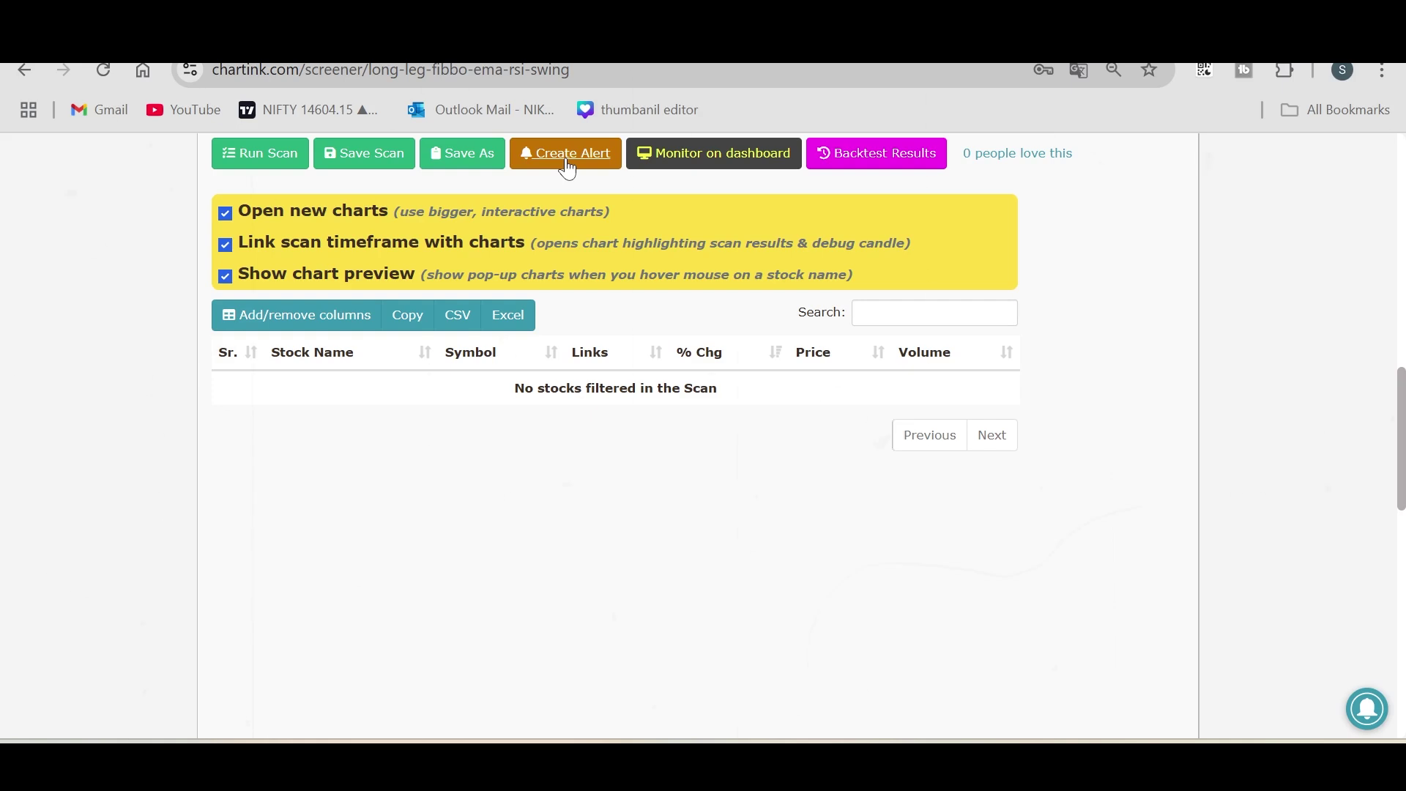
- Start a new alert for the Chartink swing screener and review the check intervals, keeping 5 minutes
{"action": "scroll", "coordinate": [568, 168], "scroll_direction": "up", "scroll_amount": 1}
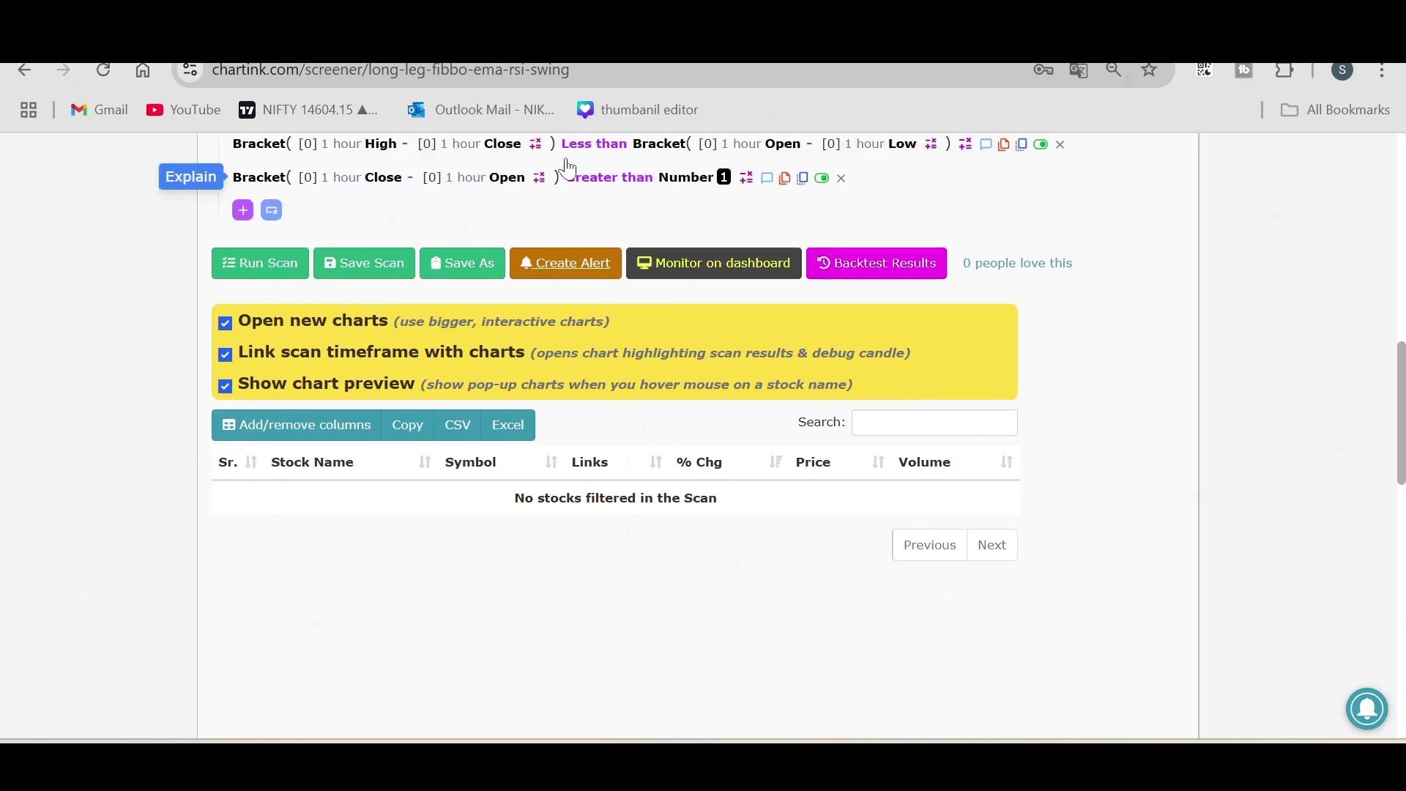
{"action": "left_click", "coordinate": [577, 279]}
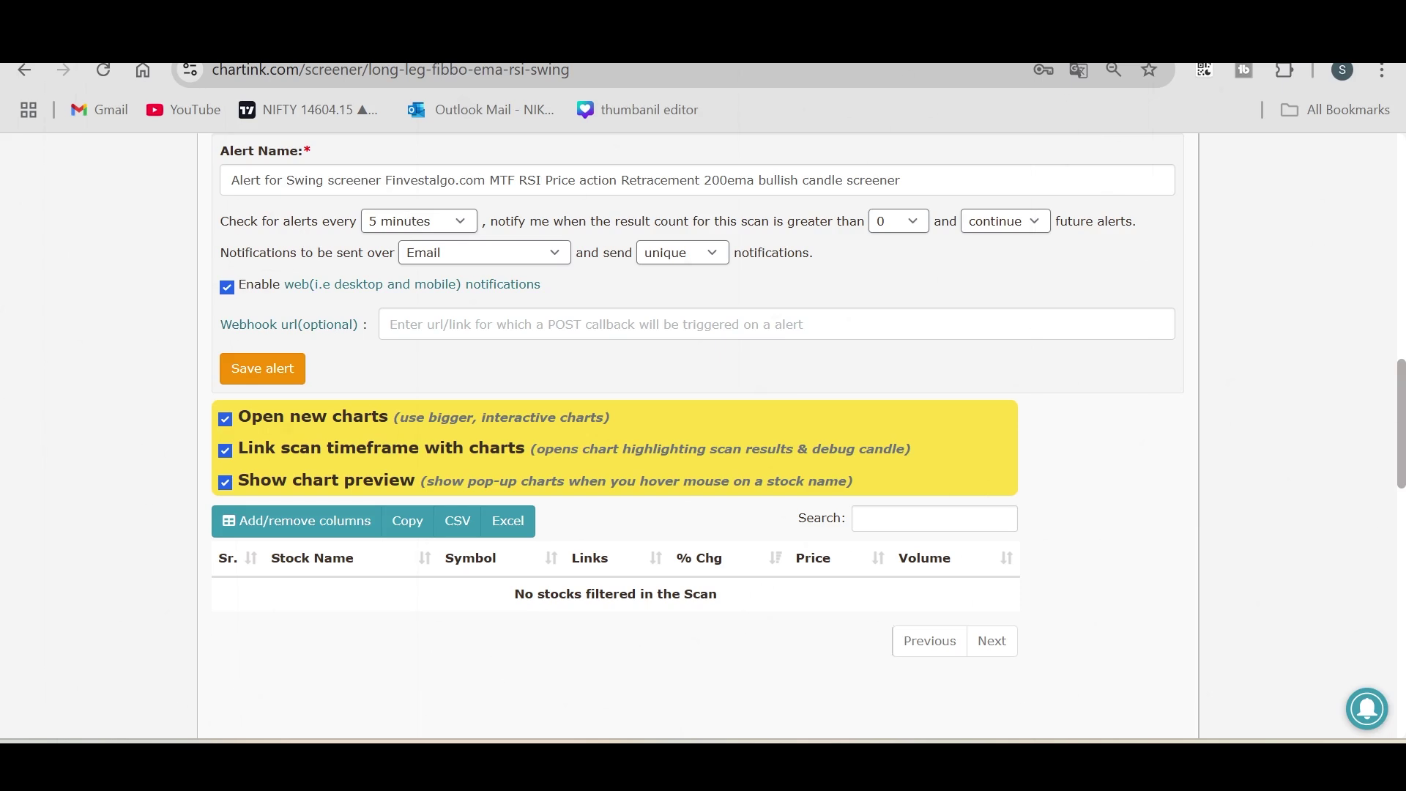
{"action": "left_click", "coordinate": [401, 227]}
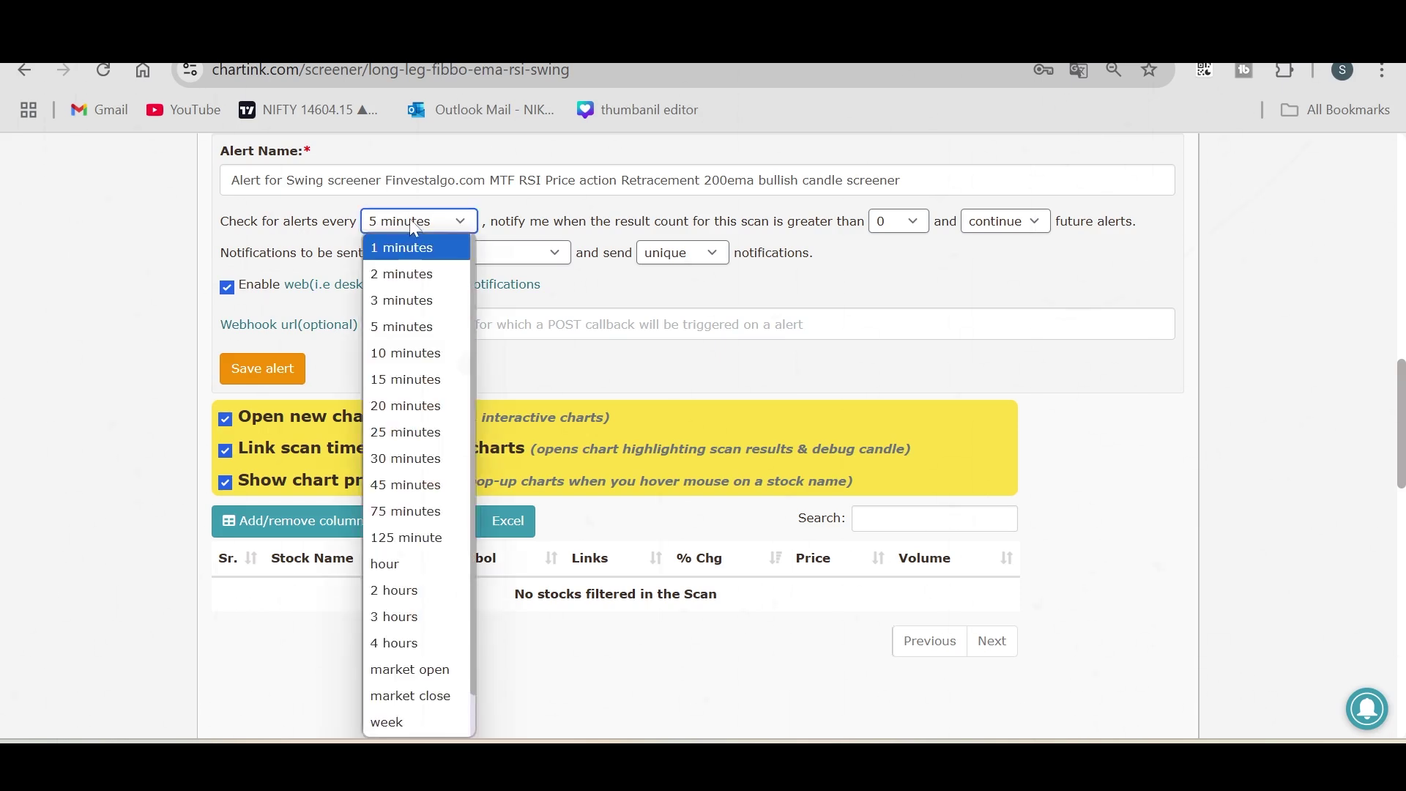
{"action": "left_click", "coordinate": [410, 218]}
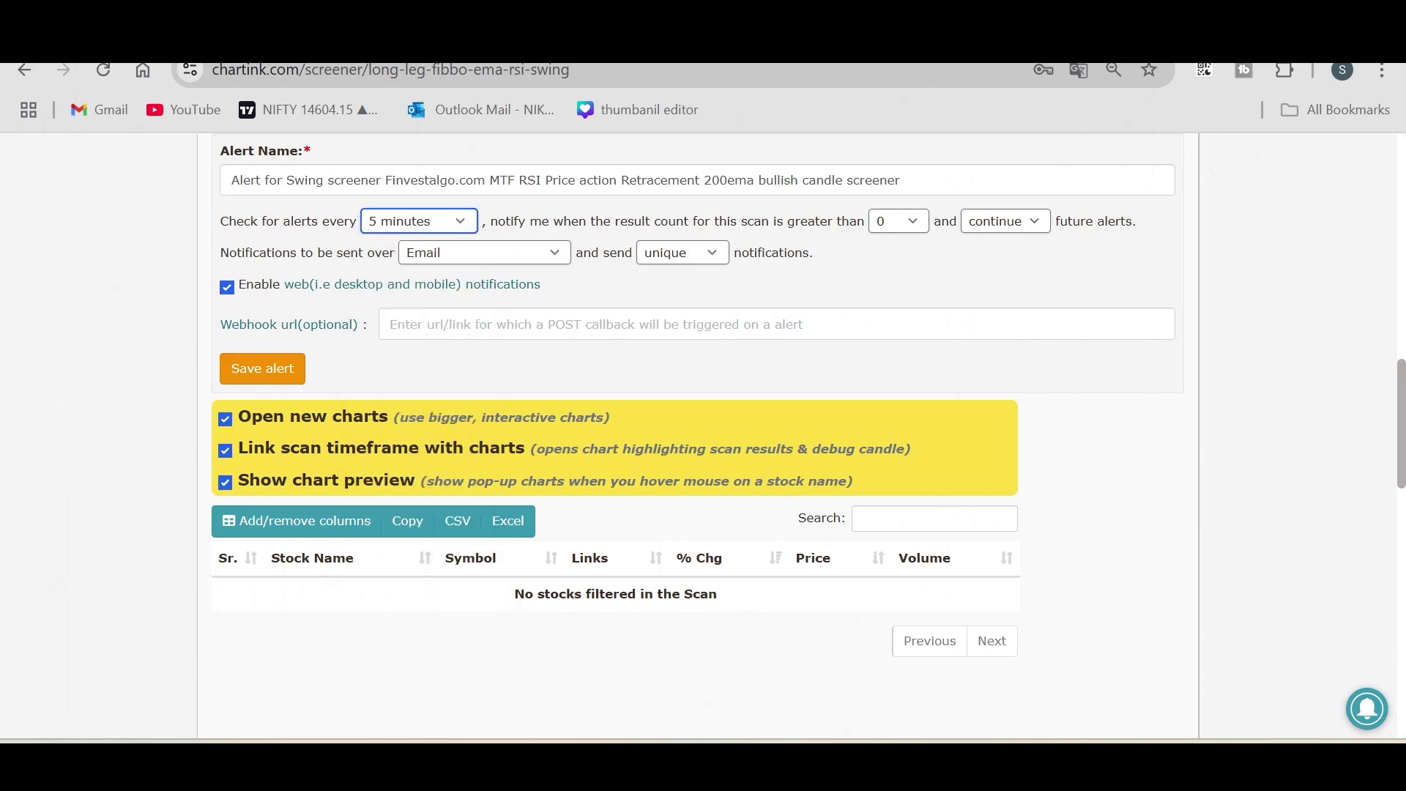
- Keep Email as the alert's delivery method, choose unique notifications, and try to save the alert
{"action": "left_click", "coordinate": [523, 257]}
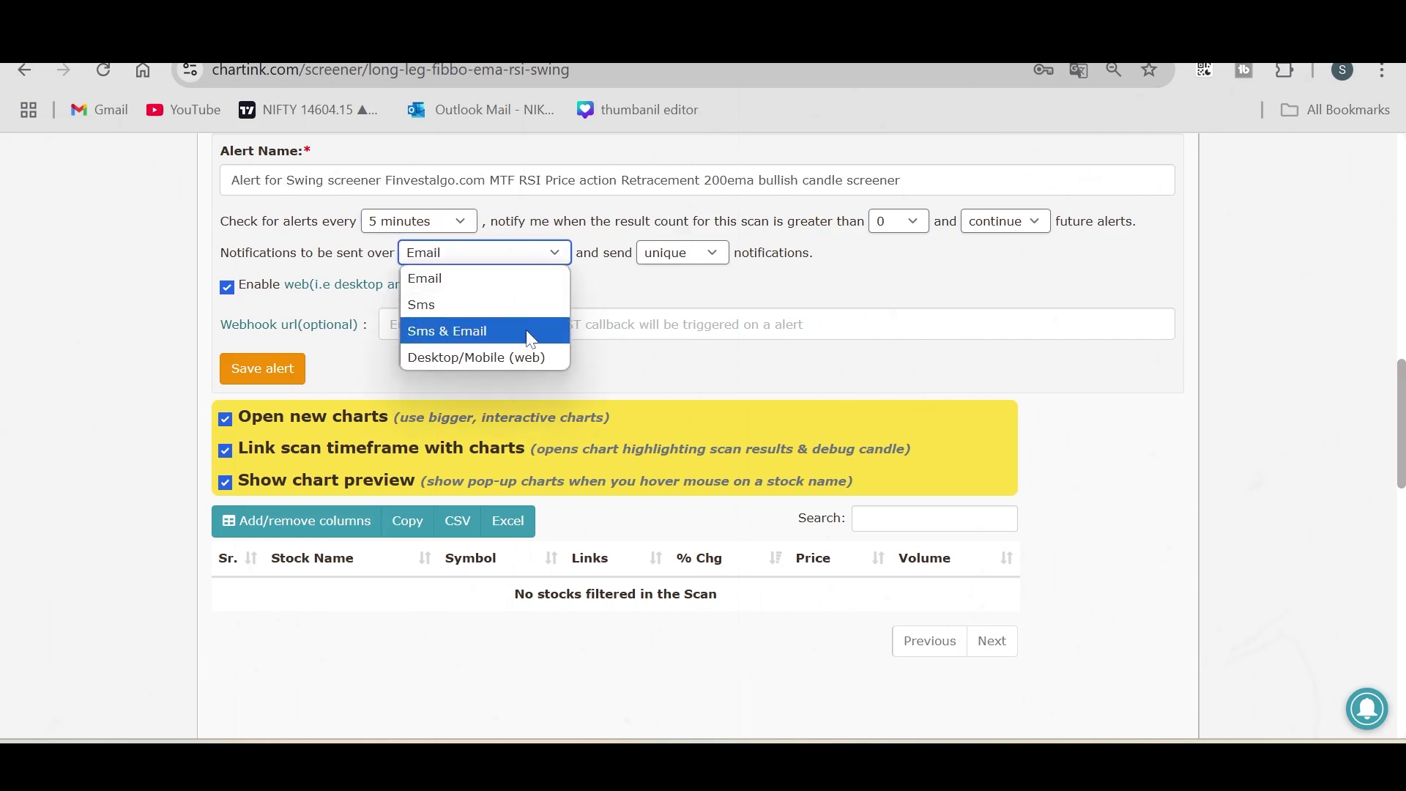
{"action": "left_click", "coordinate": [651, 276]}
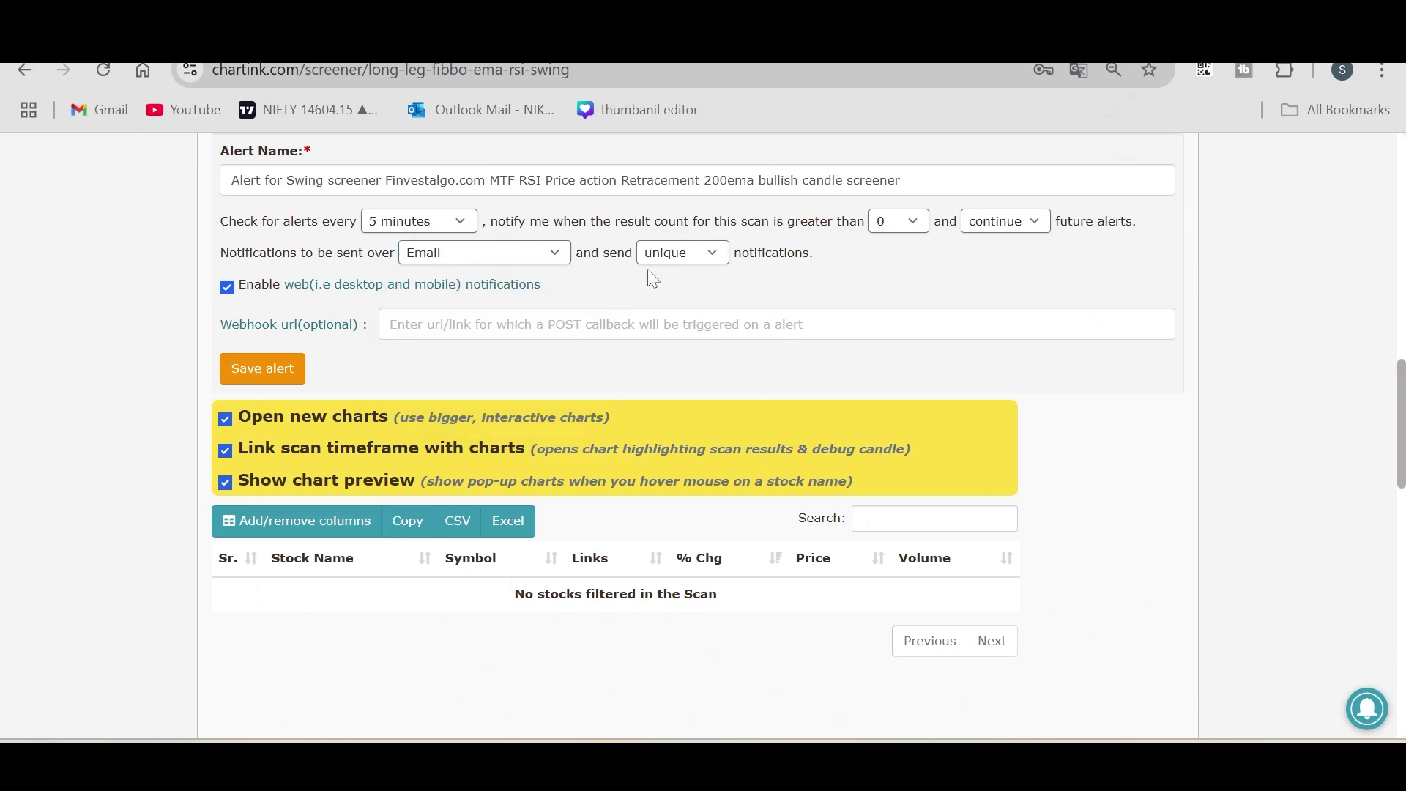
{"action": "left_click", "coordinate": [691, 256]}
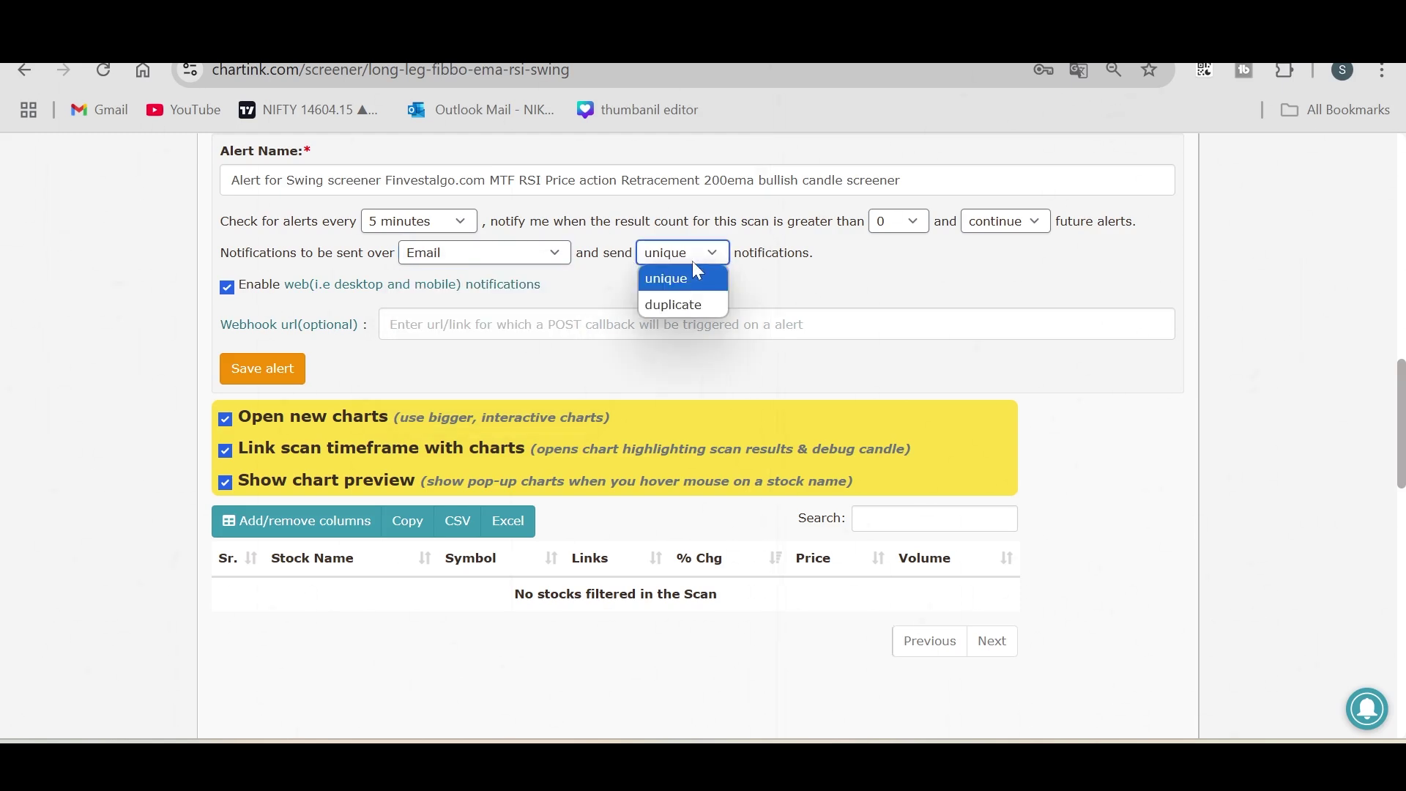
{"action": "left_click", "coordinate": [691, 282]}
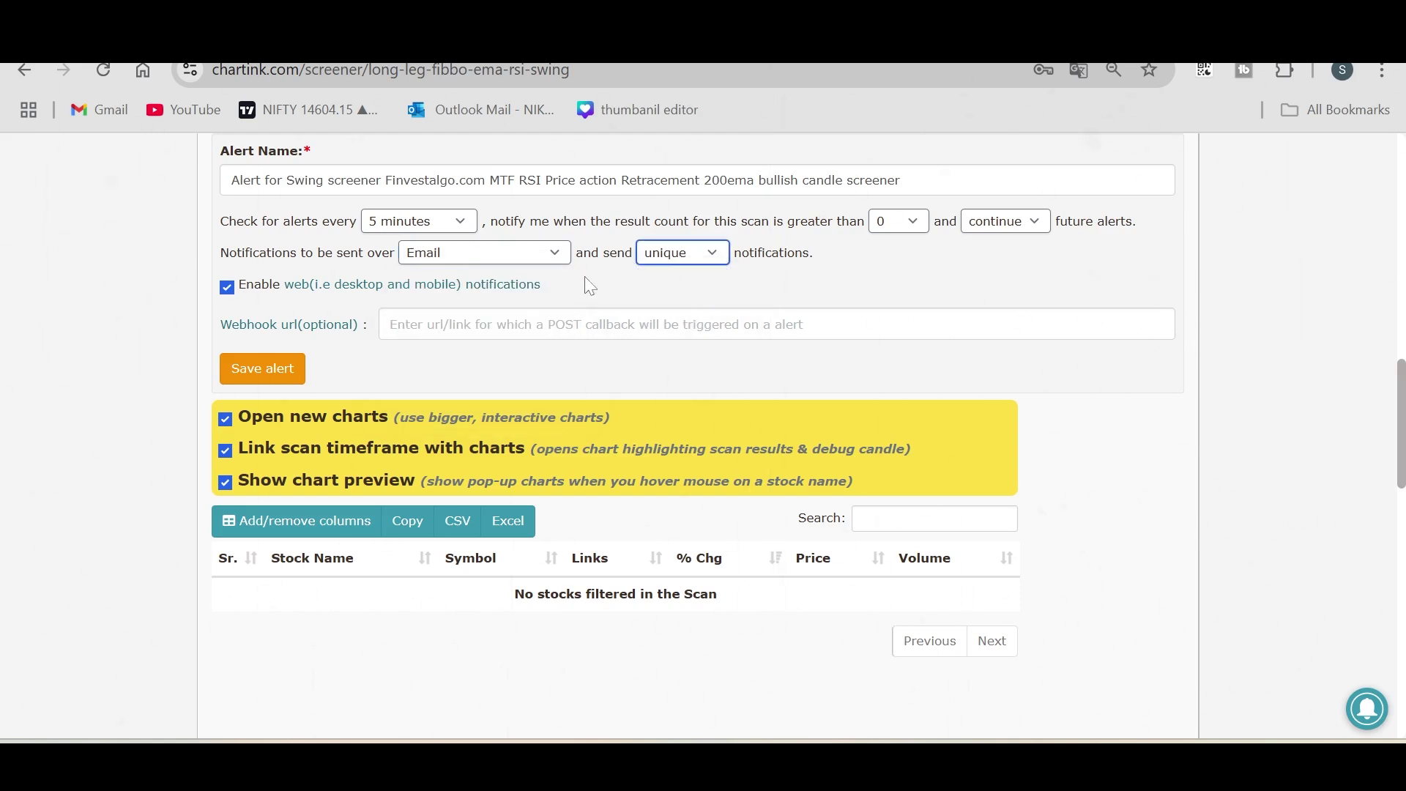
{"action": "left_click", "coordinate": [265, 372]}
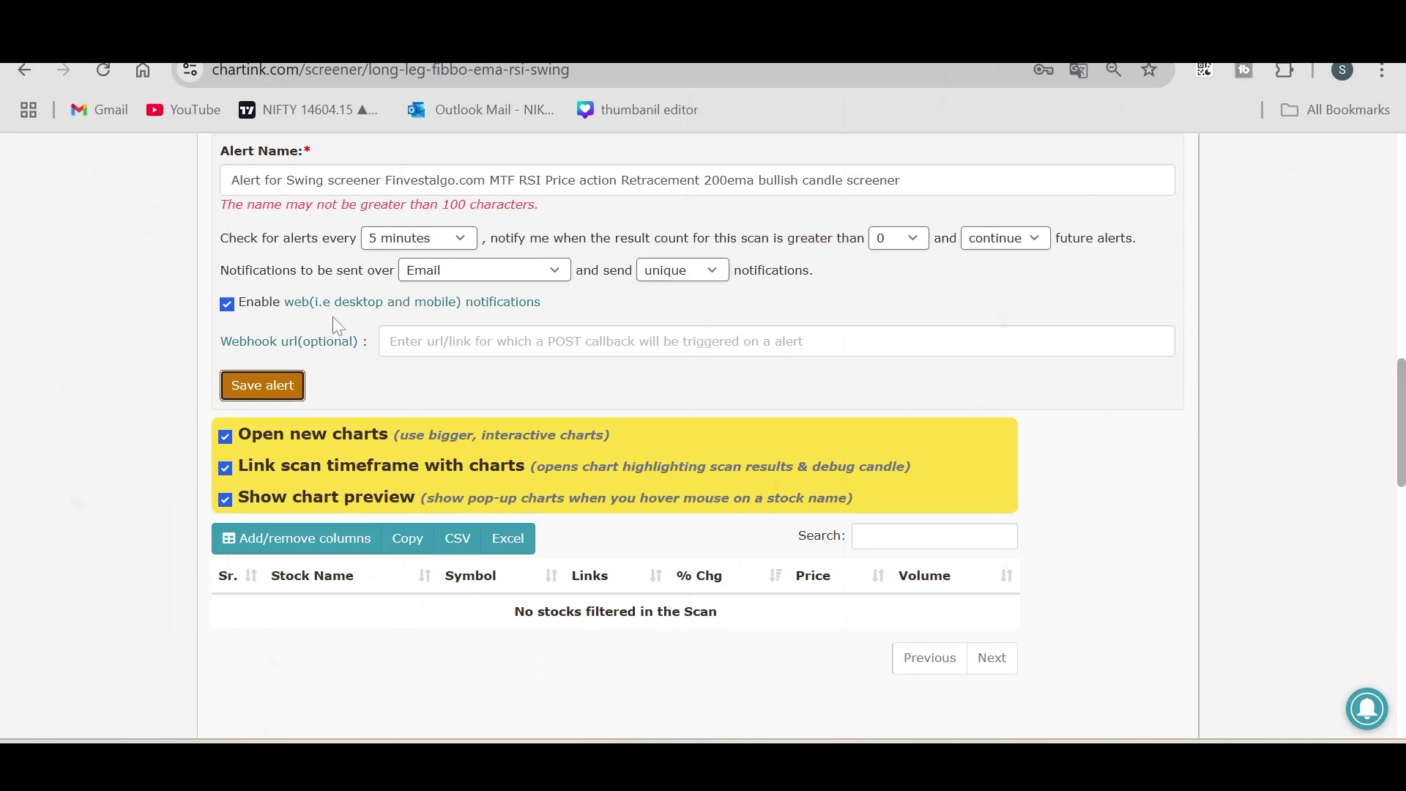
- Shorten the alert name by deleting "on Retracement 200ema bullish candle screener" from its end, and save the alert
{"action": "left_click_drag", "start_coordinate": [602, 180], "coordinate": [901, 180]}
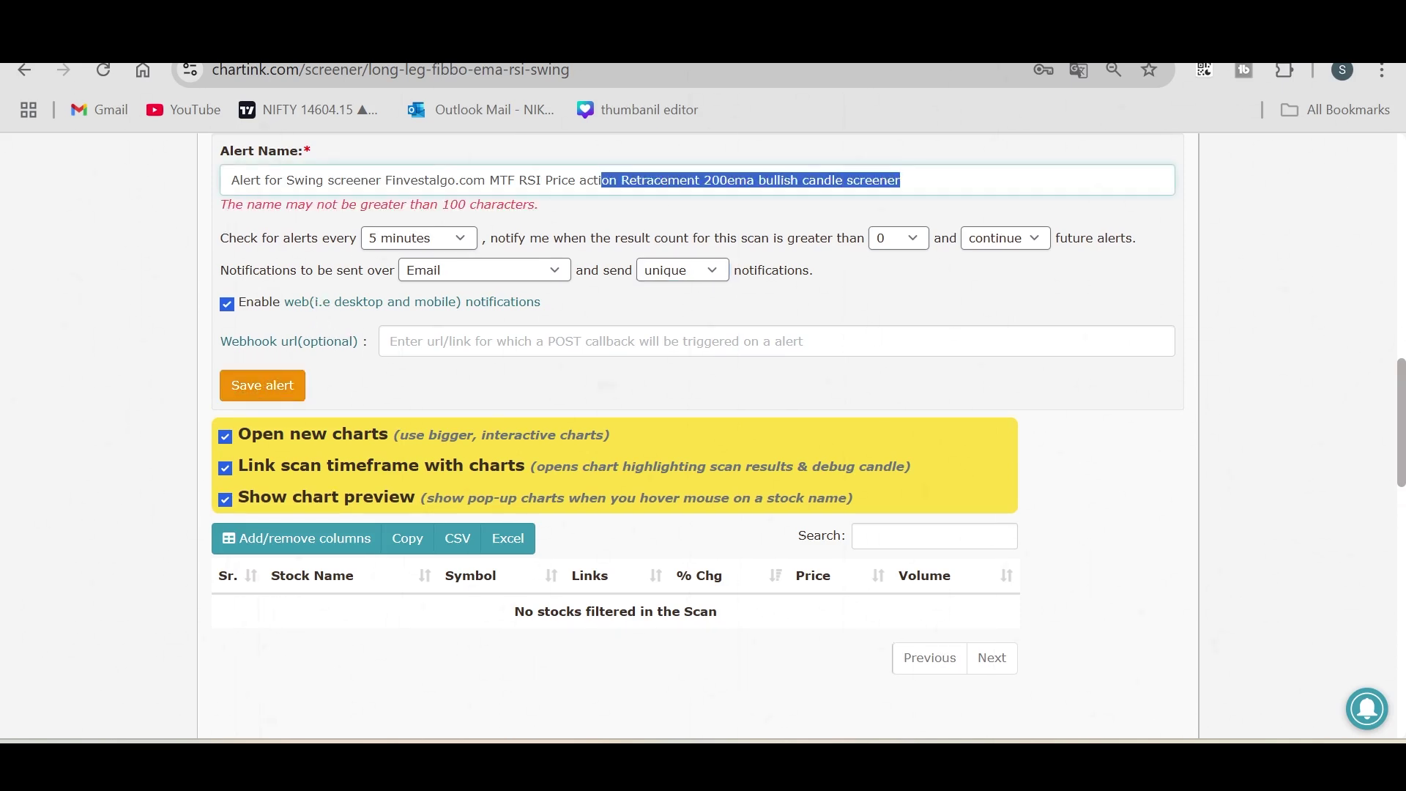
{"action": "key", "text": "BackSpace"}
{"action": "left_click", "coordinate": [242, 367]}
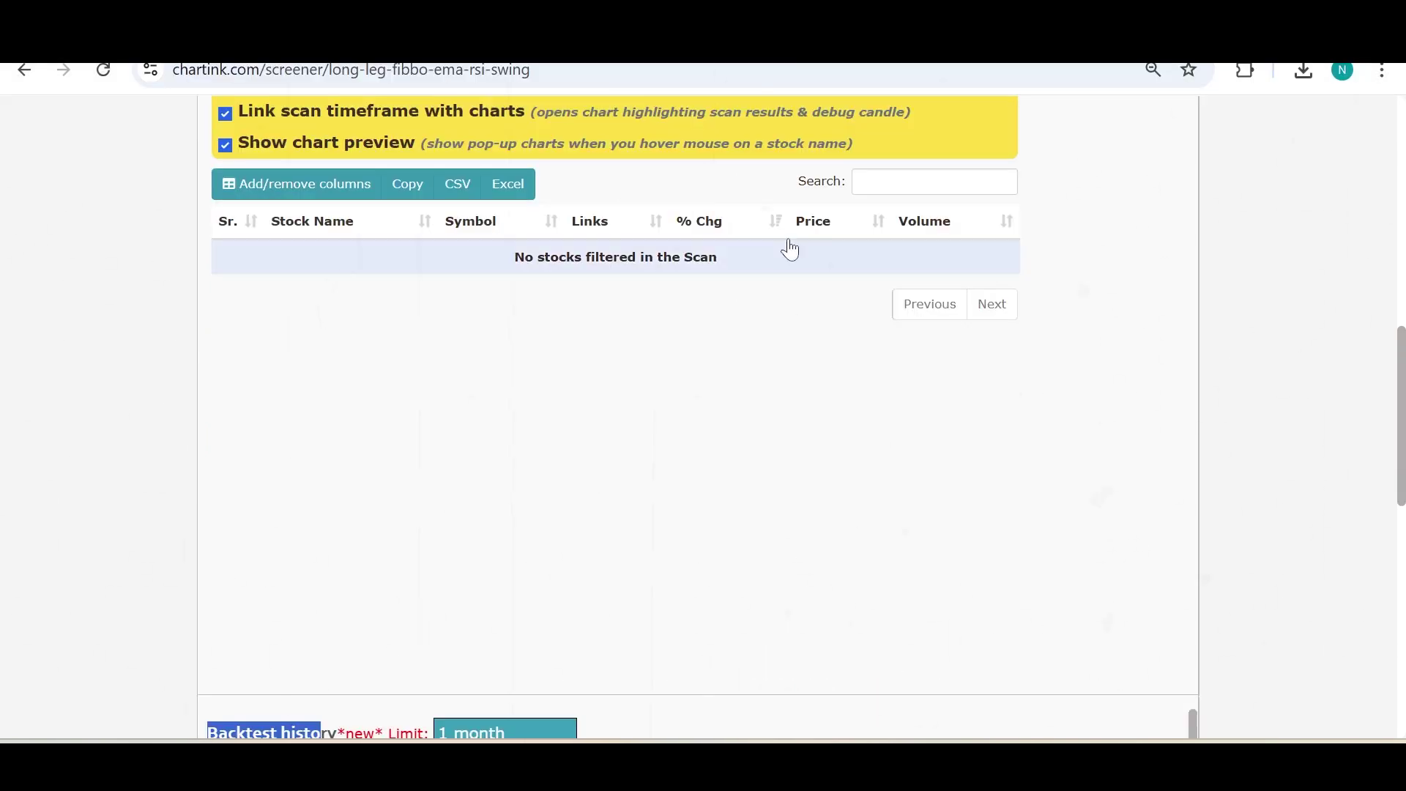
- Open finvestalgo.com in a new browser tab and go to the site's Pricing page
{"action": "key", "text": "ctrl+t"}
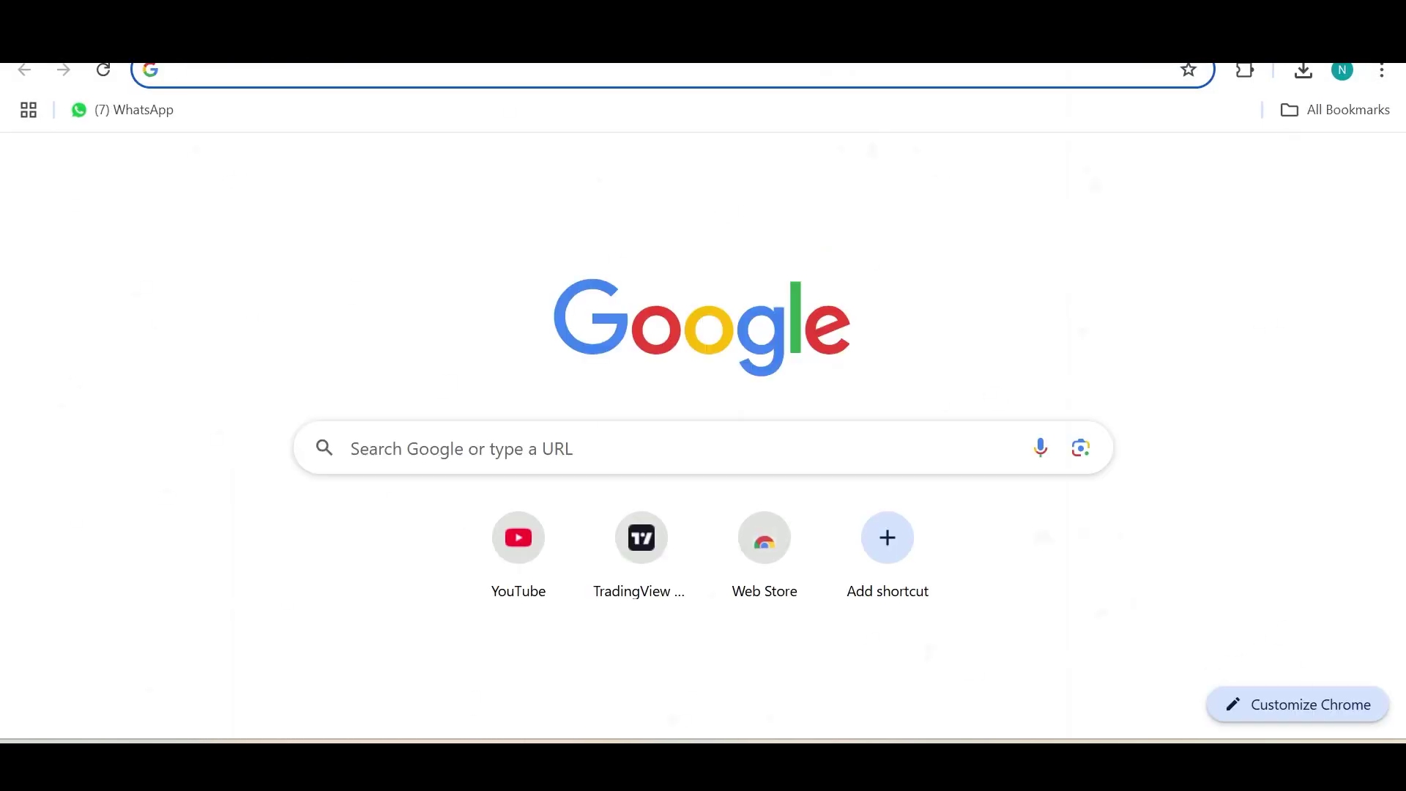
{"action": "type", "text": "finvestalgo.com"}
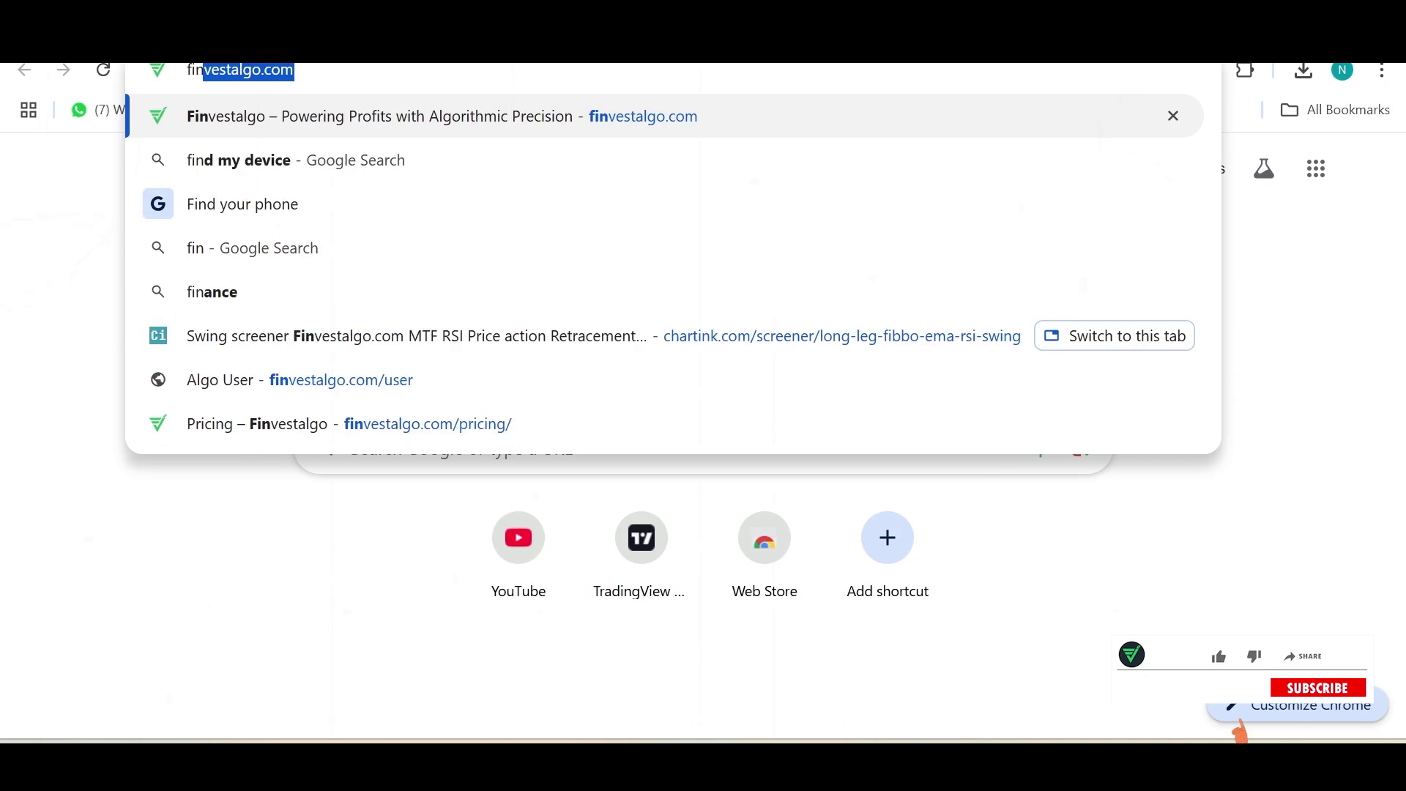
{"action": "key", "text": "Return"}
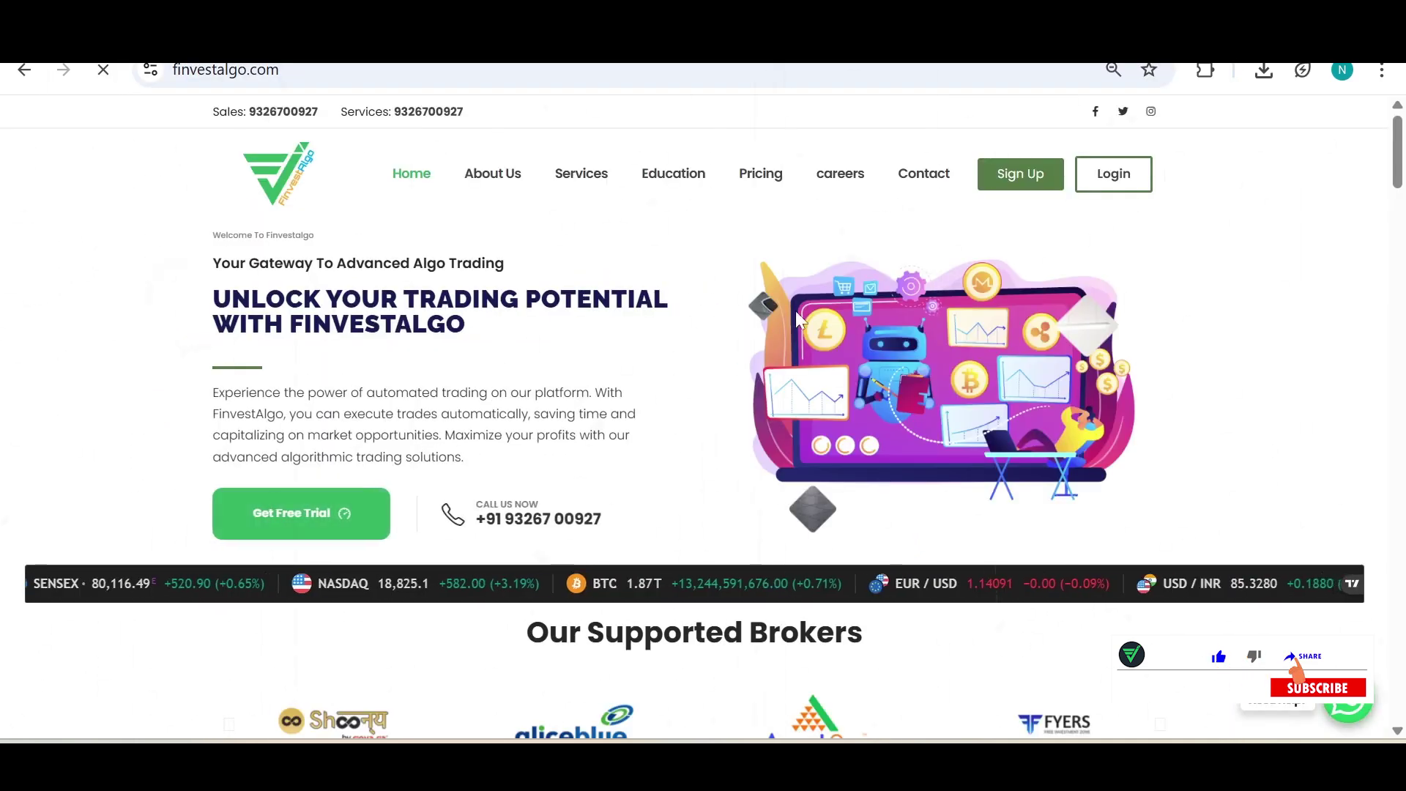
{"action": "left_click", "coordinate": [779, 181]}
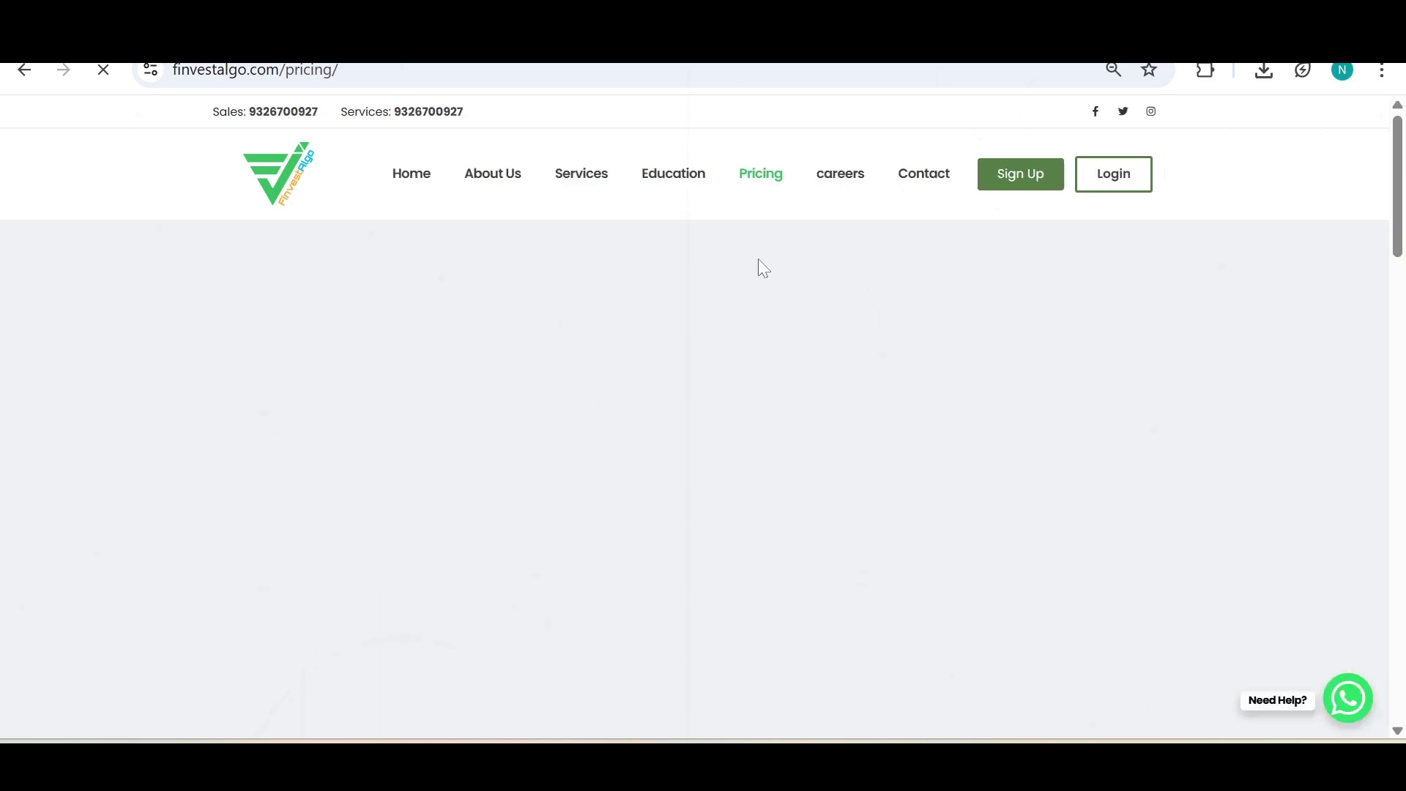
- Go to the service inquiry form on the Pricing page and open its first name field for entry
{"action": "scroll", "coordinate": [758, 263], "scroll_direction": "down", "scroll_amount": 5}
{"action": "scroll", "coordinate": [758, 271], "scroll_direction": "down", "scroll_amount": 8}
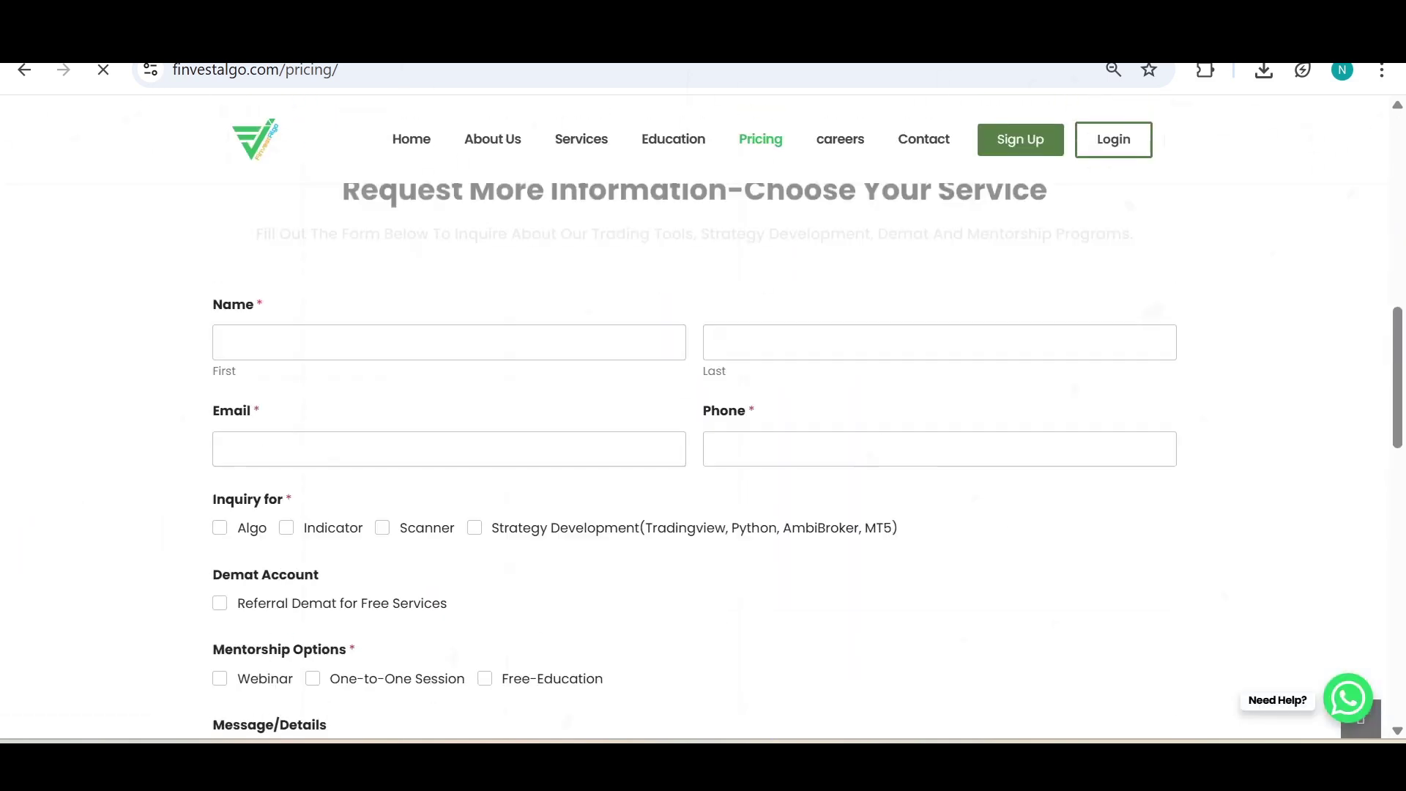
{"action": "scroll", "coordinate": [758, 279], "scroll_direction": "up", "scroll_amount": 3}
{"action": "left_click", "coordinate": [340, 334]}
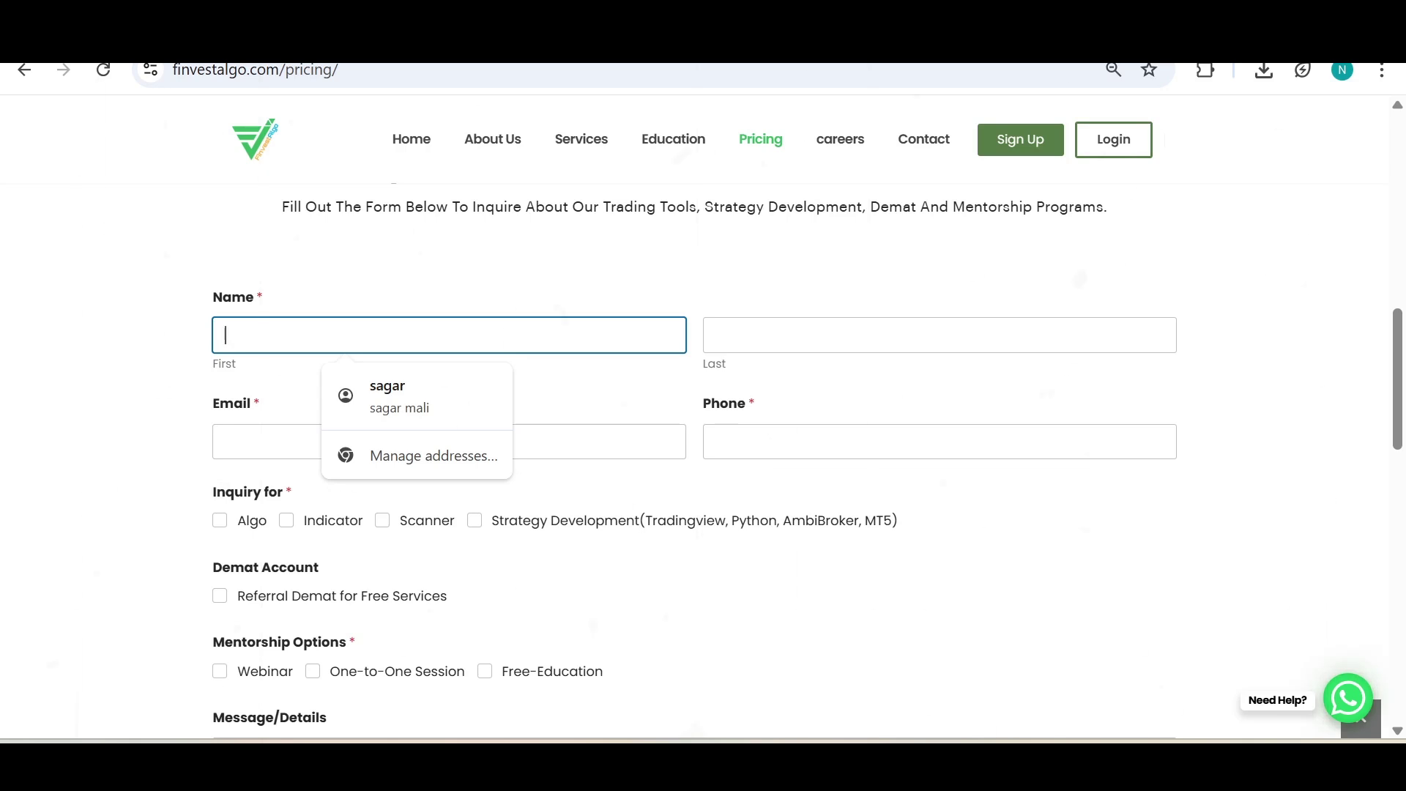
- Select Algo, Indicator, Scanner and Strategy Development as the inquiry subjects in the service inquiry form
{"action": "left_click", "coordinate": [414, 441]}
{"action": "key", "text": "Tab"}
{"action": "scroll", "coordinate": [228, 313], "scroll_direction": "down", "scroll_amount": 3}
{"action": "left_click", "coordinate": [224, 307]}
{"action": "left_click", "coordinate": [286, 303]}
{"action": "left_click", "coordinate": [402, 305]}
{"action": "left_click", "coordinate": [476, 303]}
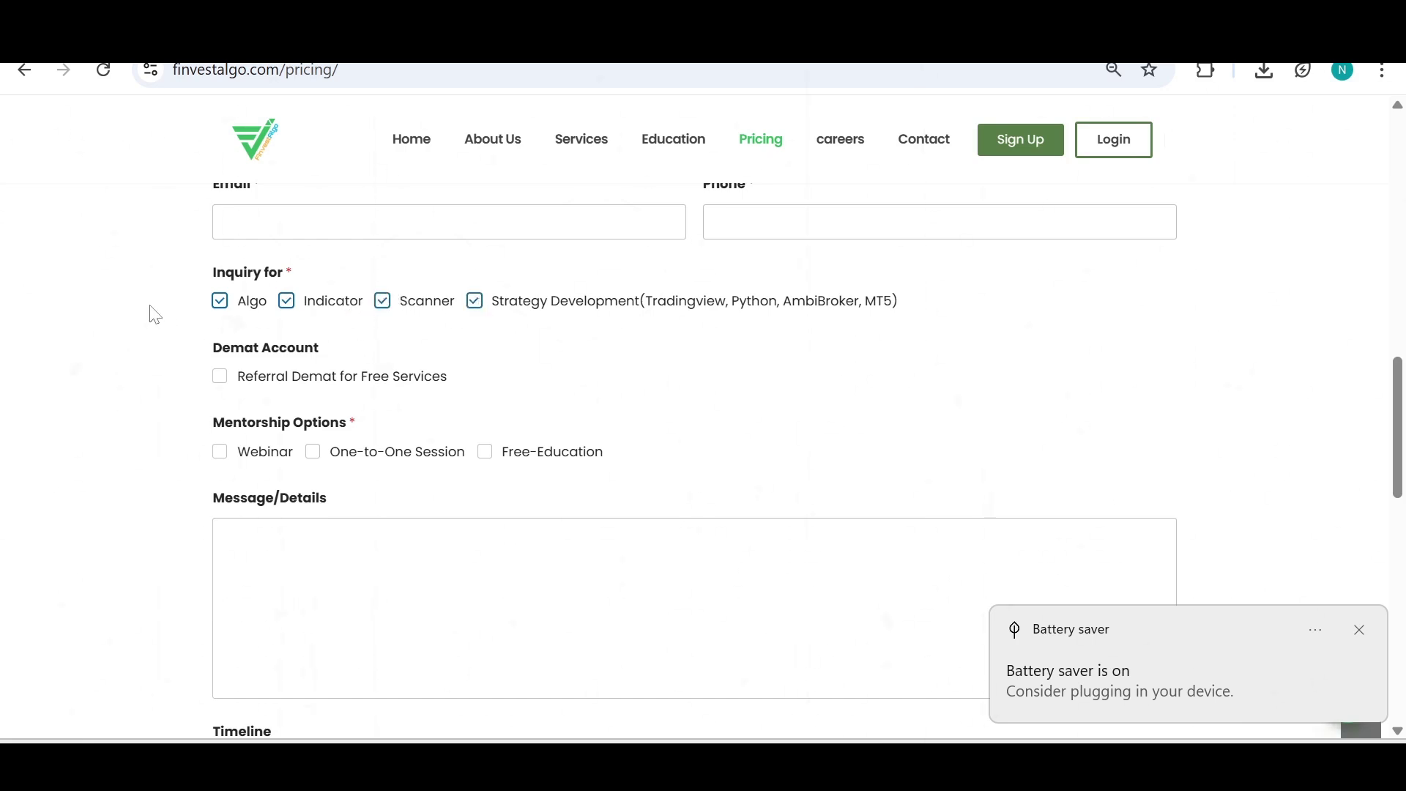
- Clear all four inquiry subjects in the form
{"action": "left_click", "coordinate": [223, 306]}
{"action": "left_click", "coordinate": [287, 302]}
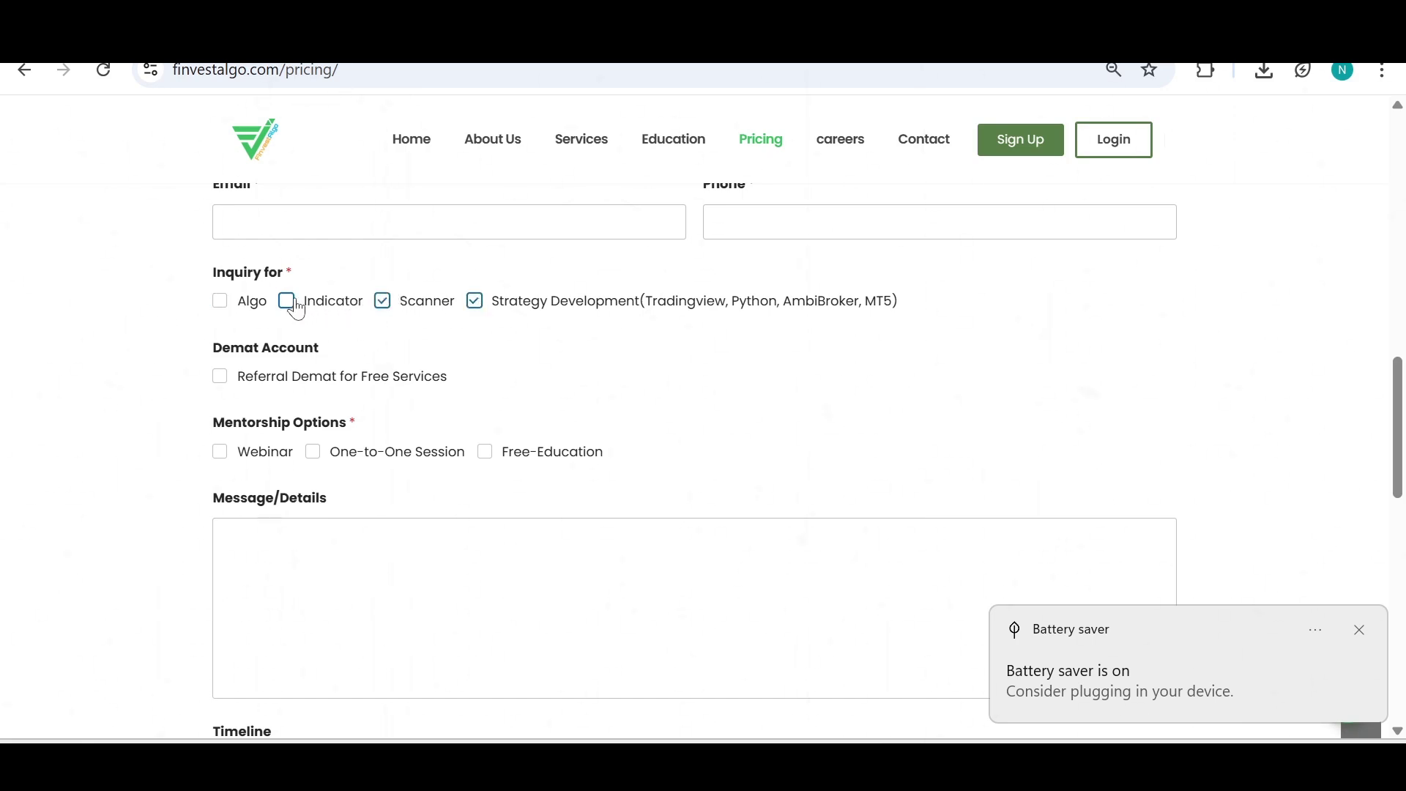
{"action": "left_click", "coordinate": [383, 302]}
{"action": "left_click", "coordinate": [487, 308]}
- Select Referral Demat for Free Services as the inquiry form's Demat Account option
{"action": "scroll", "coordinate": [439, 320], "scroll_direction": "down", "scroll_amount": 3}
{"action": "scroll", "coordinate": [393, 317], "scroll_direction": "up", "scroll_amount": 3}
{"action": "left_click", "coordinate": [219, 403]}
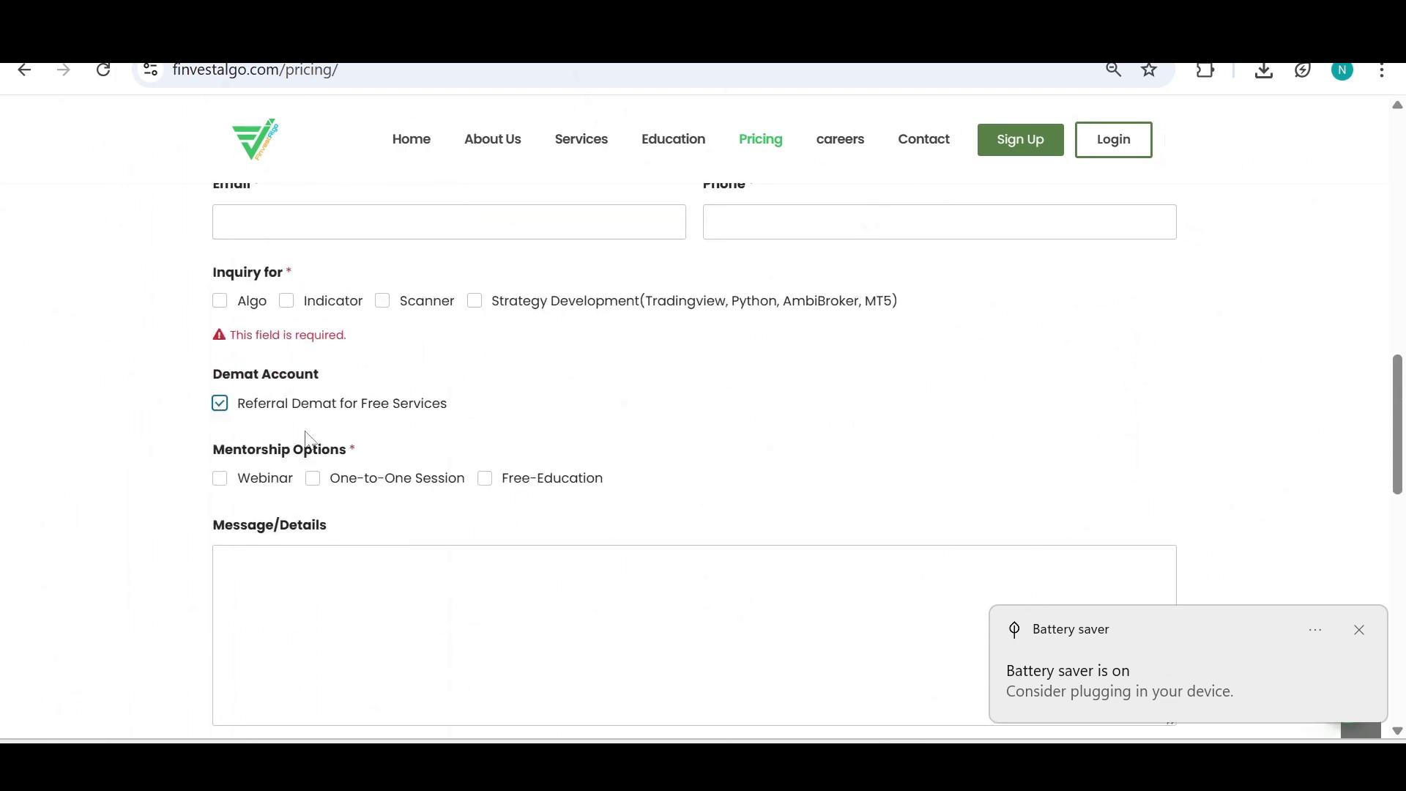
- Open the inquiry form's Message/Details field for entry and view the Timeline choices
{"action": "scroll", "coordinate": [351, 449], "scroll_direction": "down", "scroll_amount": 5}
{"action": "left_click", "coordinate": [225, 236]}
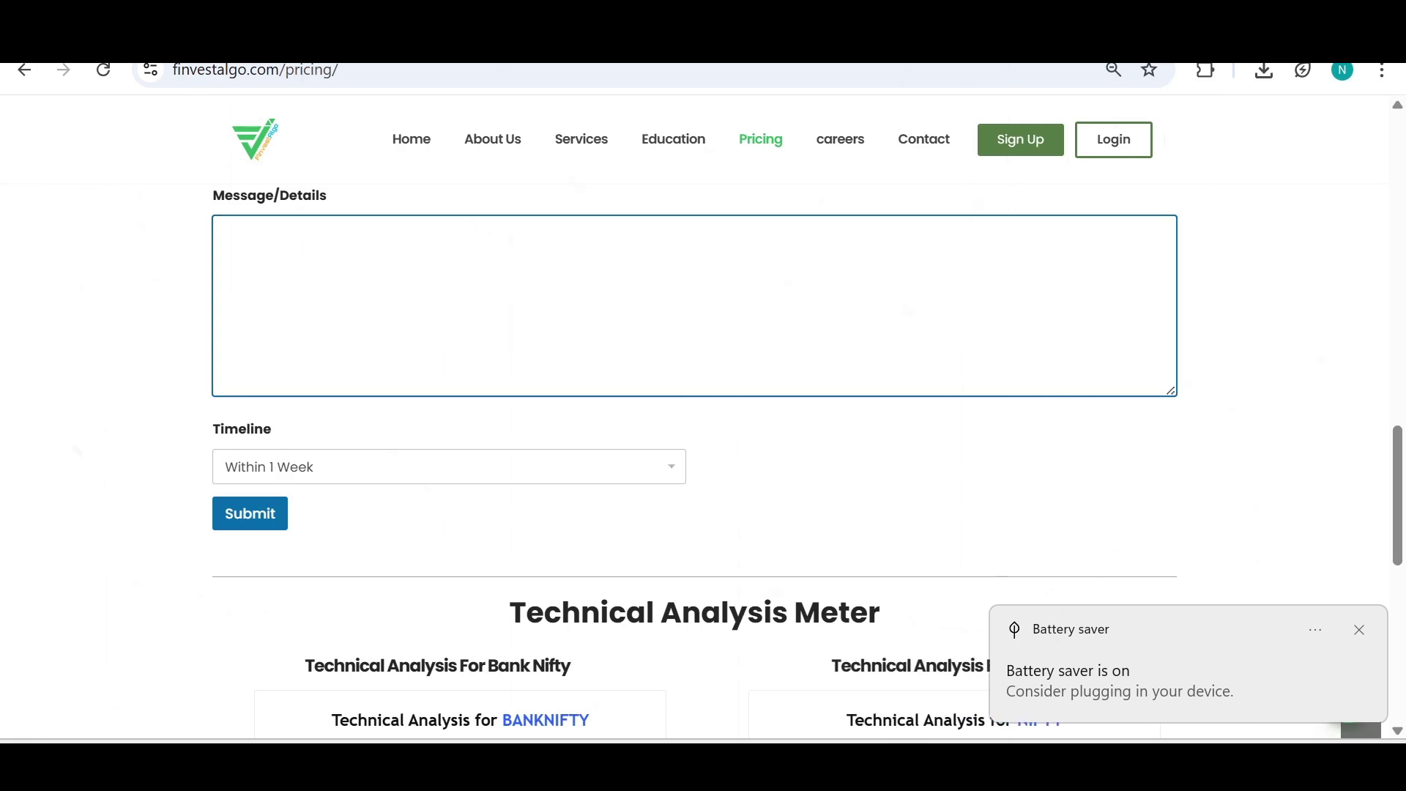
{"action": "left_click", "coordinate": [295, 479]}
{"action": "left_click", "coordinate": [295, 479]}
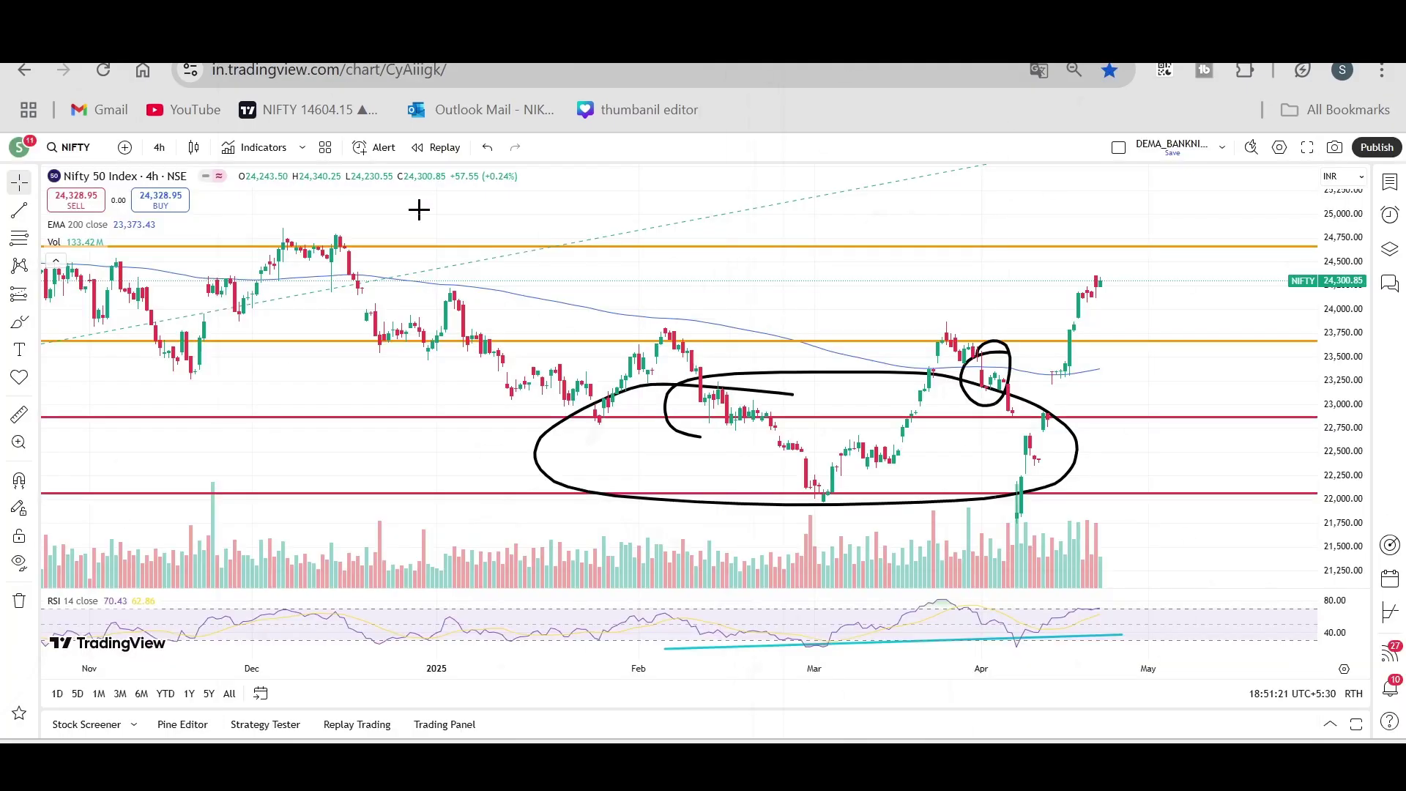
{"action": "scroll", "coordinate": [425, 220], "scroll_direction": "down", "scroll_amount": 5}
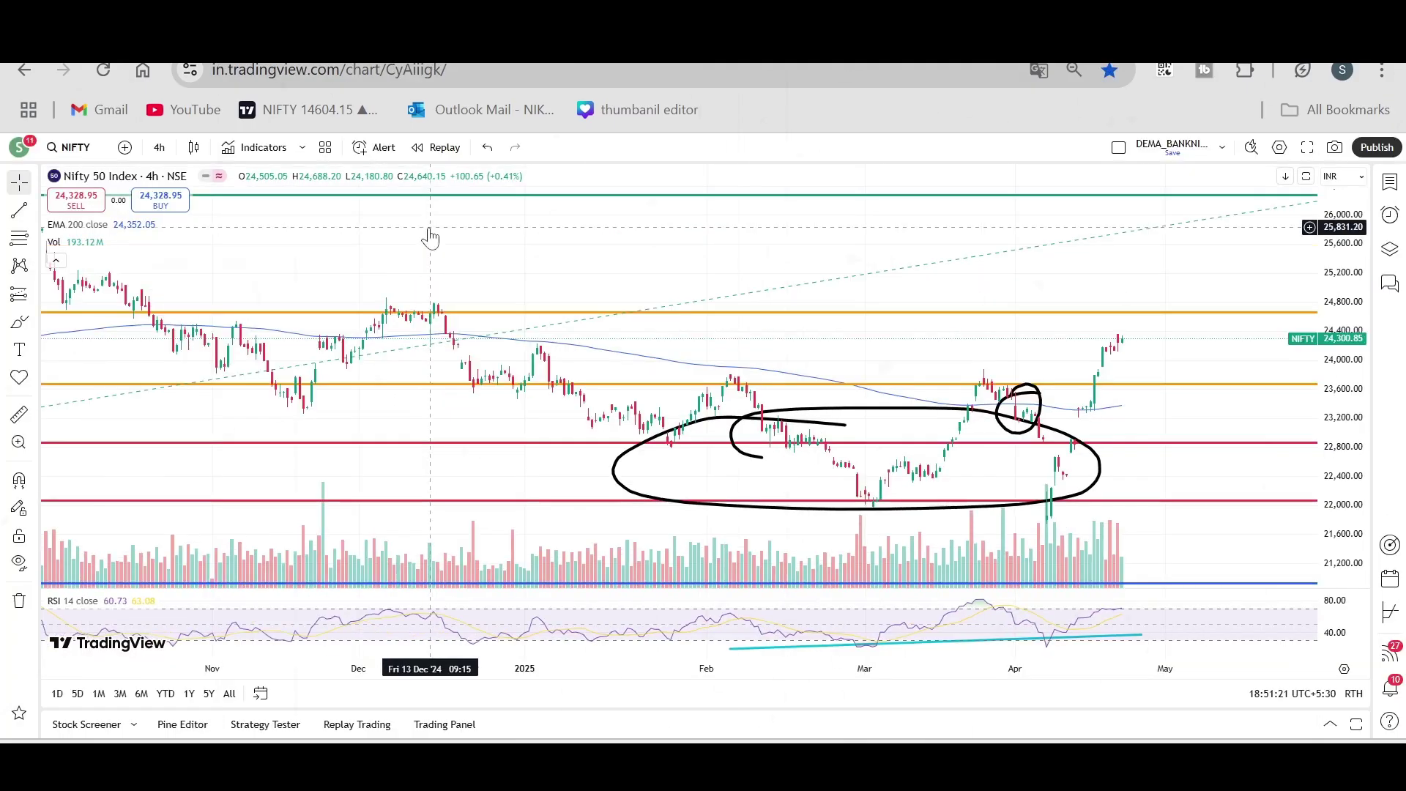
{"action": "scroll", "coordinate": [766, 440], "scroll_direction": "down", "scroll_amount": 3}
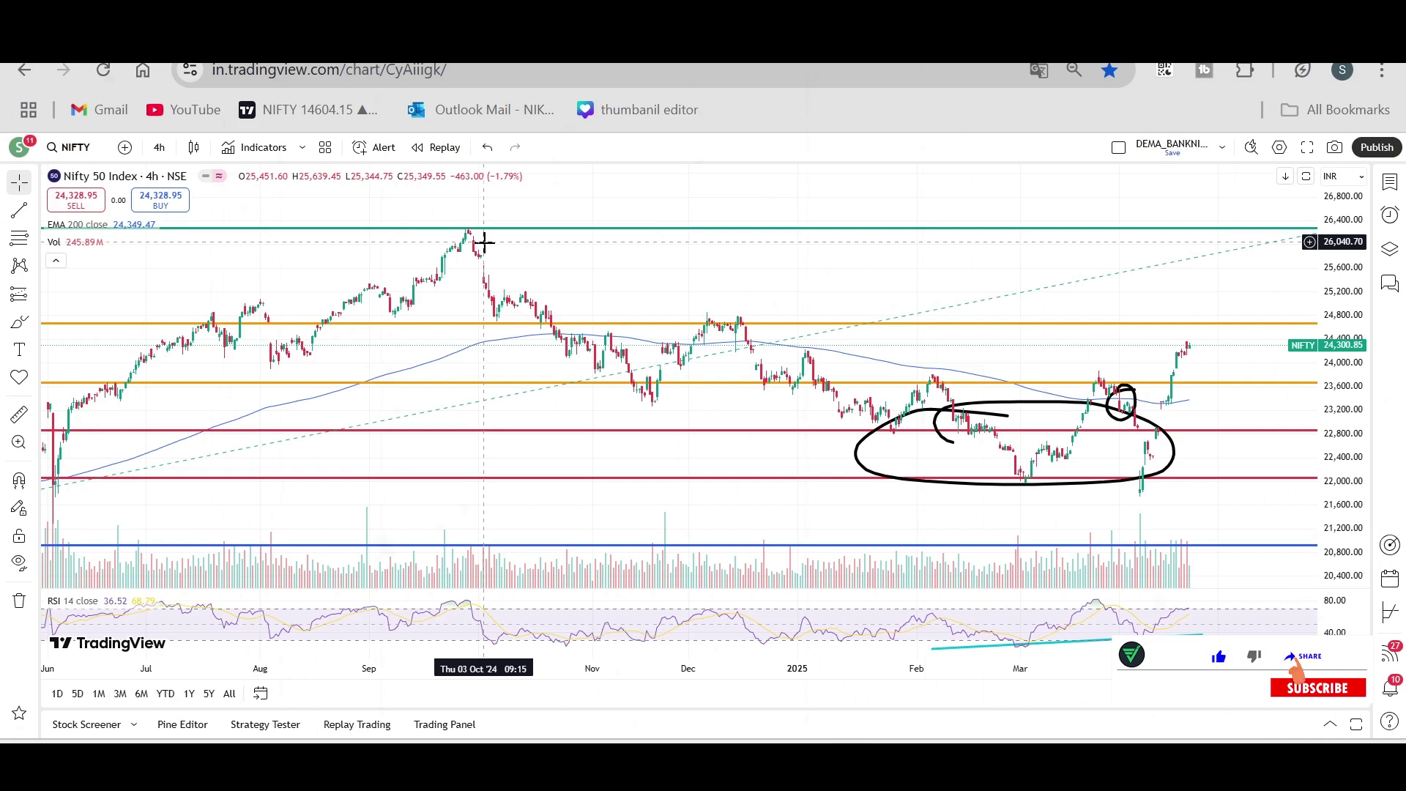
{"action": "scroll", "coordinate": [484, 242], "scroll_direction": "down", "scroll_amount": 1}
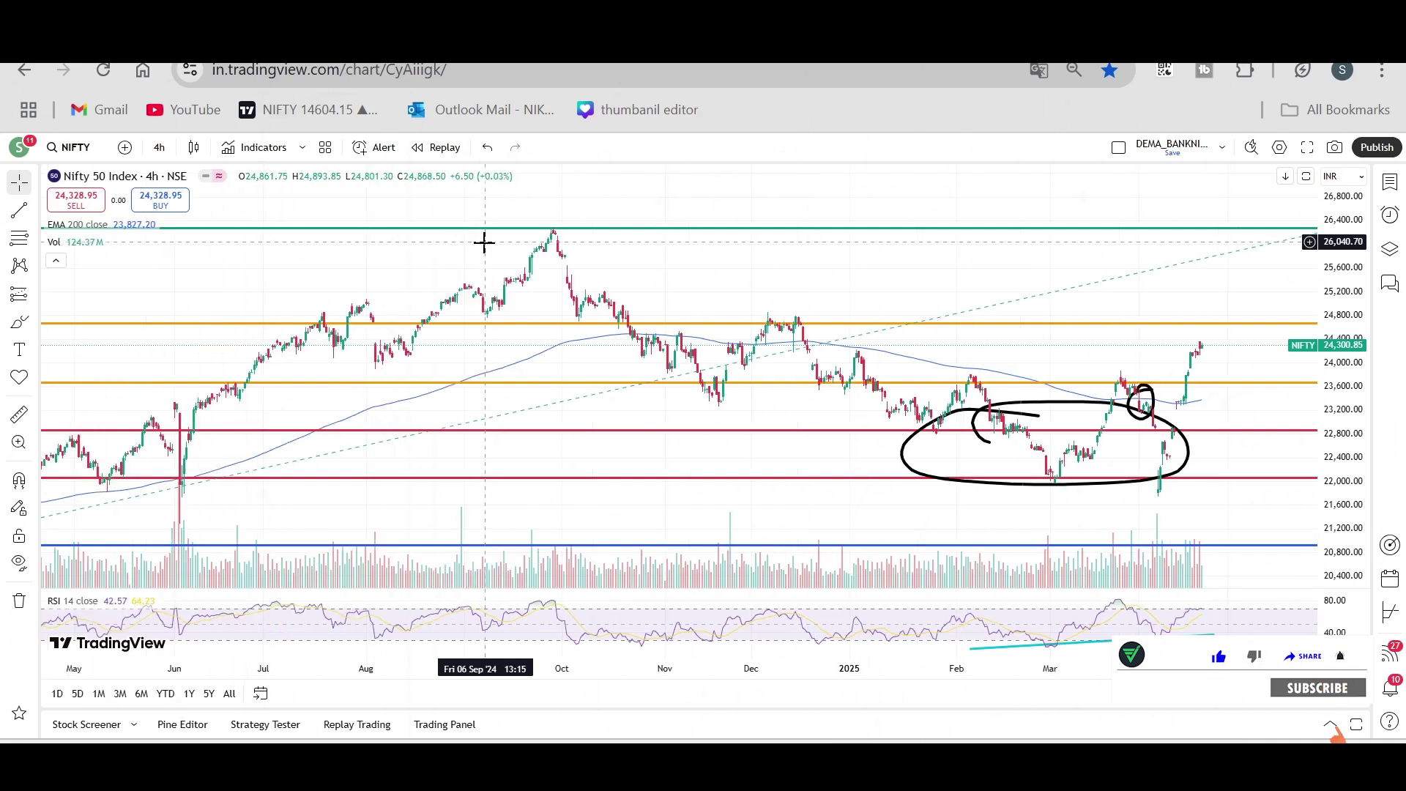